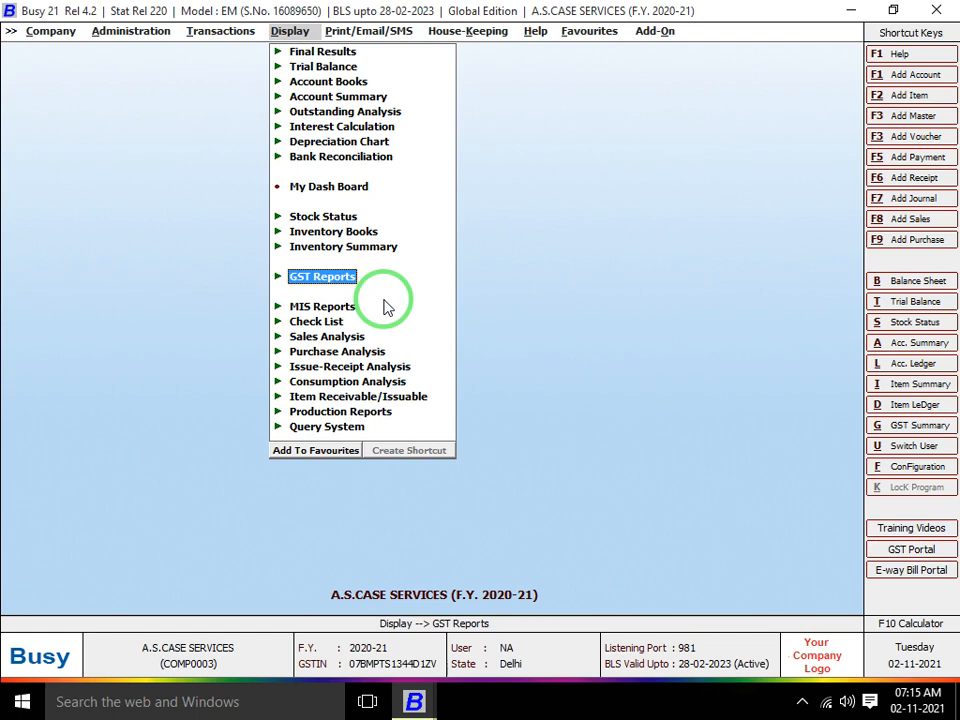
Expand the GST Reports group in the list of display reports
{"action": "key", "text": "Return"}
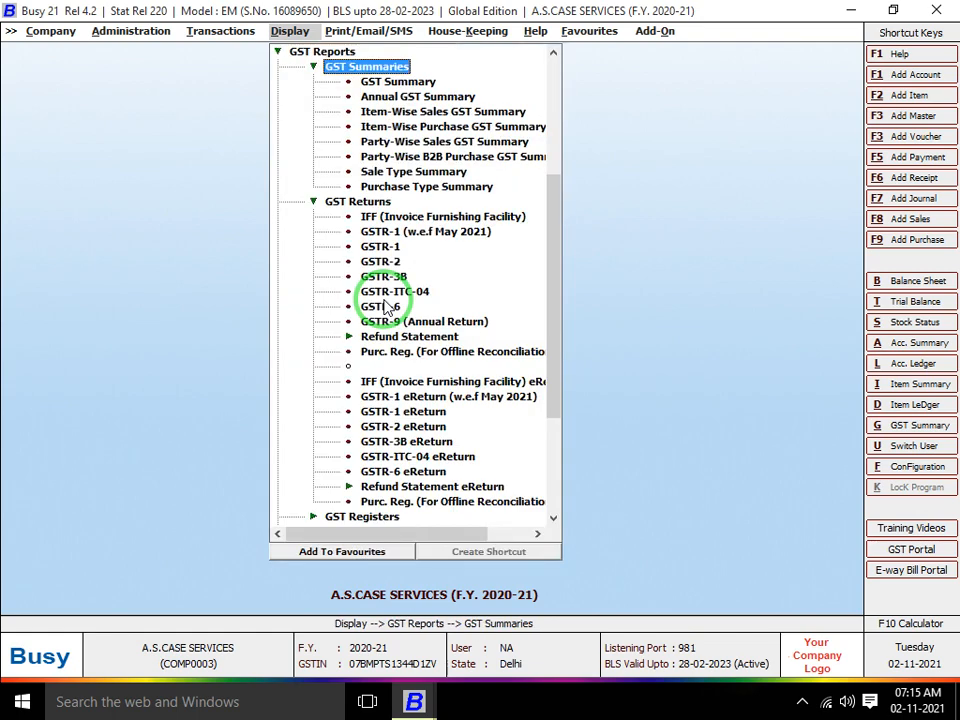
{"action": "key", "text": "Down"}
{"action": "key", "text": "Down"}
{"action": "key", "text": "Down"}
{"action": "key", "text": "Down"}
{"action": "key", "text": "Down"}
{"action": "key", "text": "Down"}
{"action": "key", "text": "Down"}
{"action": "key", "text": "Down"}
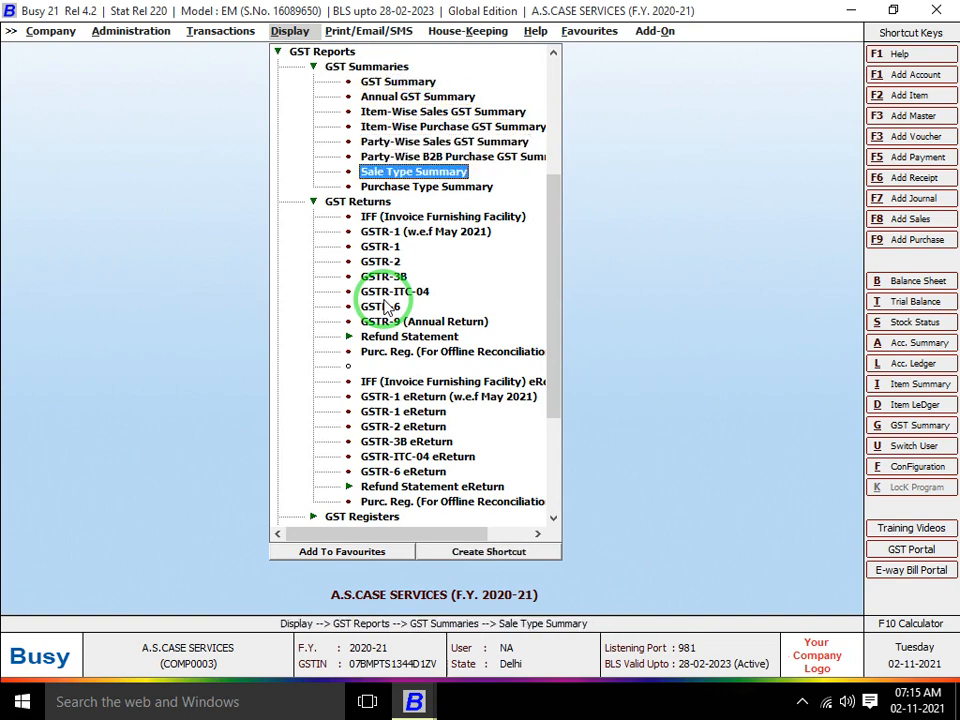
{"action": "key", "text": "Return"}
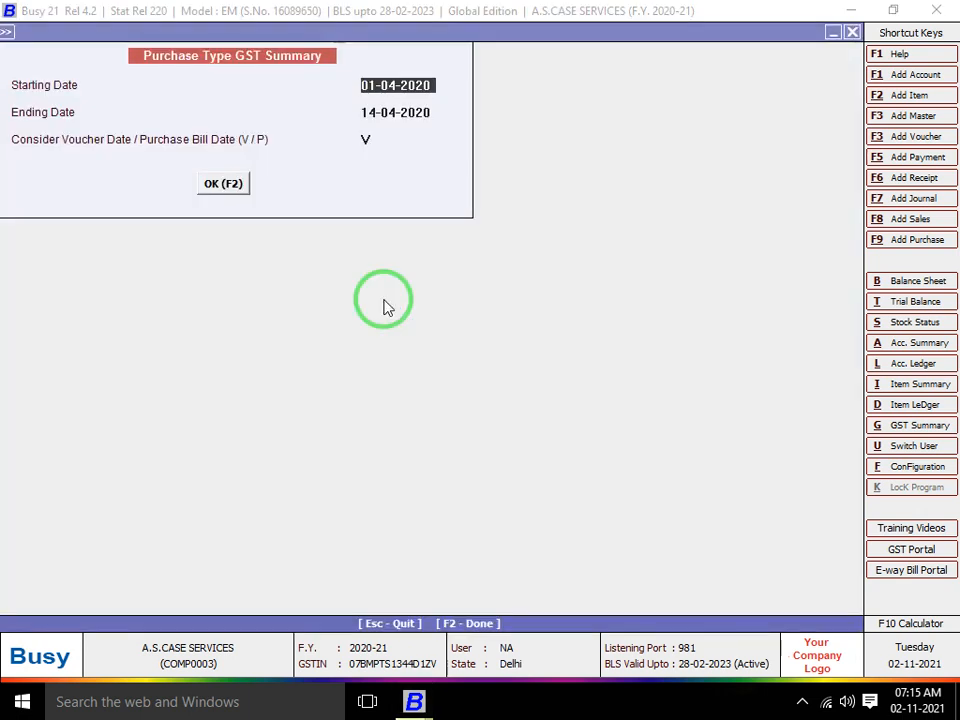
{"action": "key", "text": "Escape"}
Collapse the GST Returns group under GST Reports
{"action": "key", "text": "Up"}
{"action": "key", "text": "Down"}
{"action": "key", "text": "Down"}
{"action": "key", "text": "Return"}
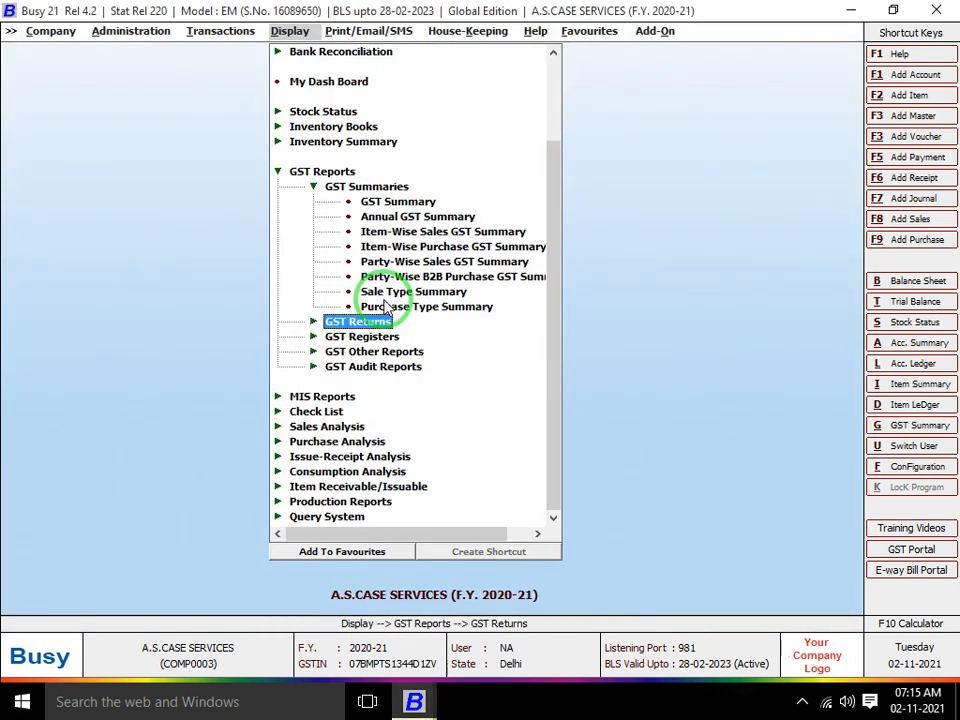
Open the Annual GST Summary report from the GST Summaries group
{"action": "key", "text": "Up"}
{"action": "key", "text": "Up"}
{"action": "key", "text": "Up"}
{"action": "key", "text": "Up"}
{"action": "key", "text": "Up"}
{"action": "key", "text": "Up"}
{"action": "key", "text": "Up"}
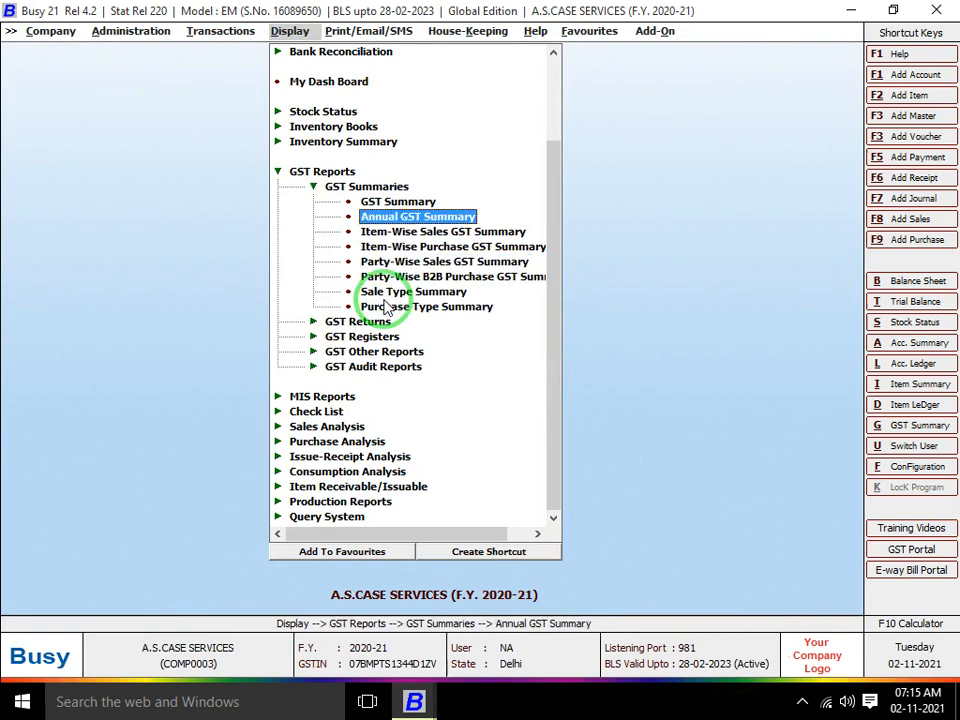
{"action": "key", "text": "Up"}
{"action": "key", "text": "Down"}
{"action": "key", "text": "Return"}
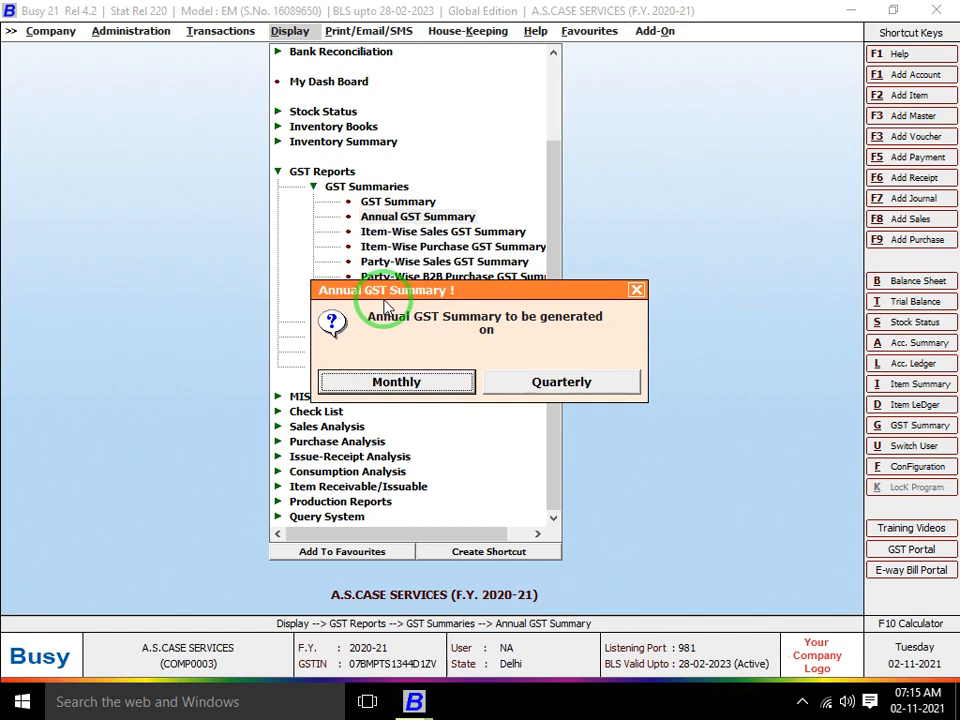
Choose the Monthly basis rather than Quarterly for generating the Annual GST Summary
{"action": "key", "text": "Right"}
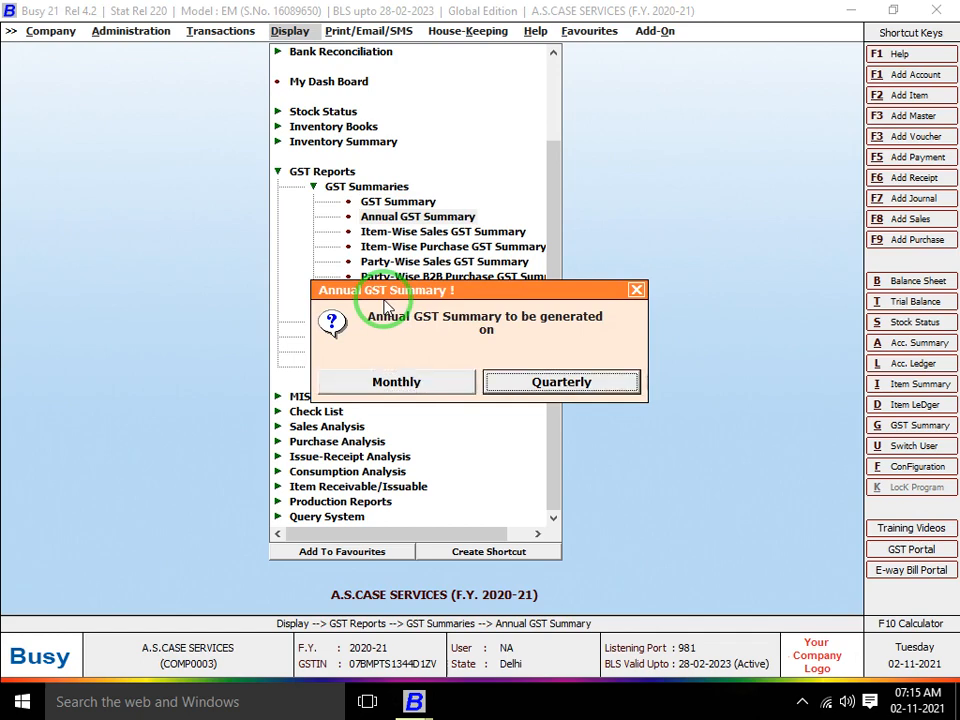
{"action": "key", "text": "Left"}
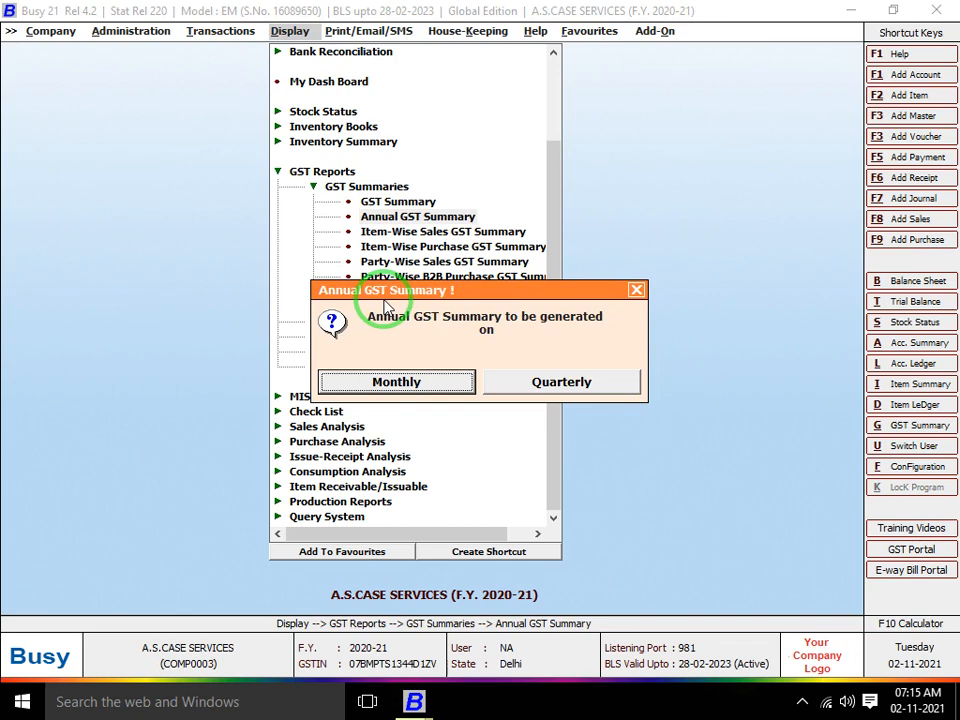
{"action": "key", "text": "Right"}
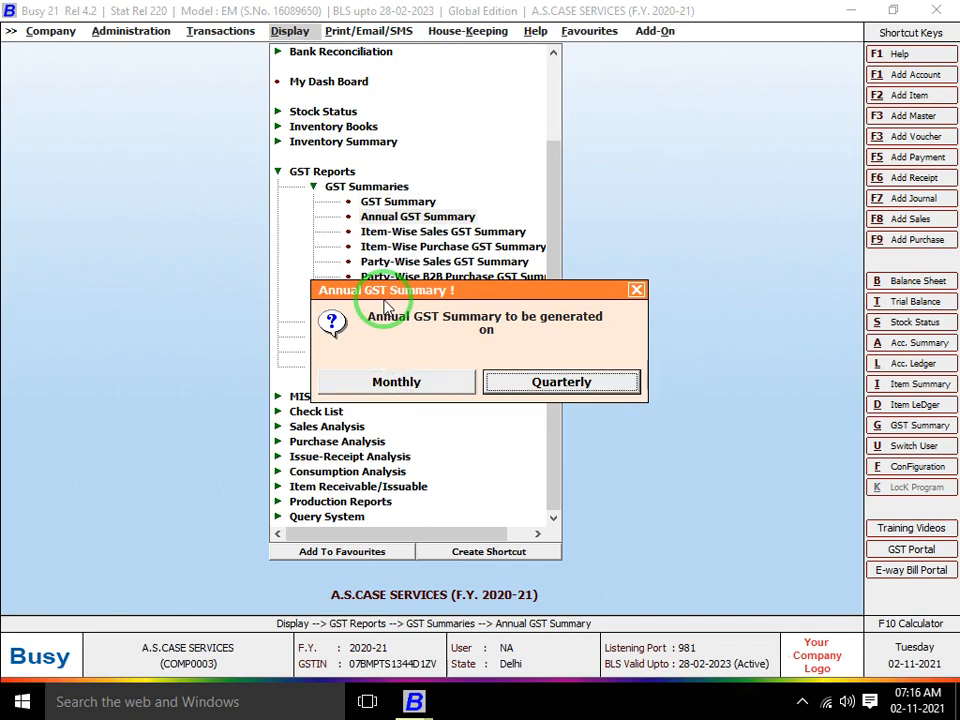
{"action": "key", "text": "Left"}
{"action": "key", "text": "Right"}
{"action": "key", "text": "Left"}
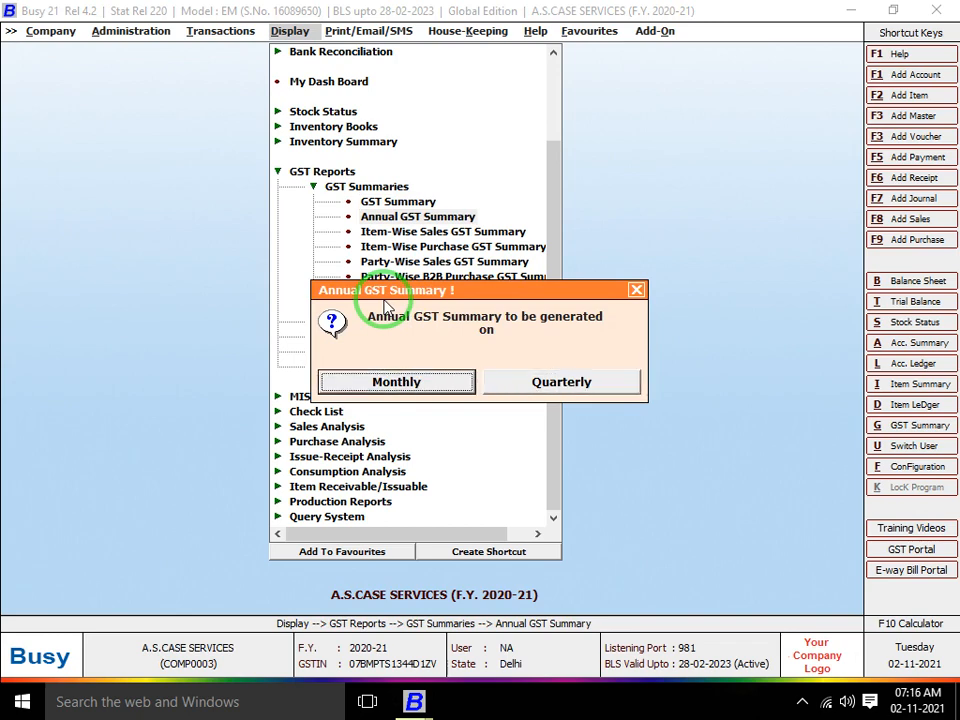
{"action": "key", "text": "Right"}
{"action": "key", "text": "Left"}
{"action": "key", "text": "Return"}
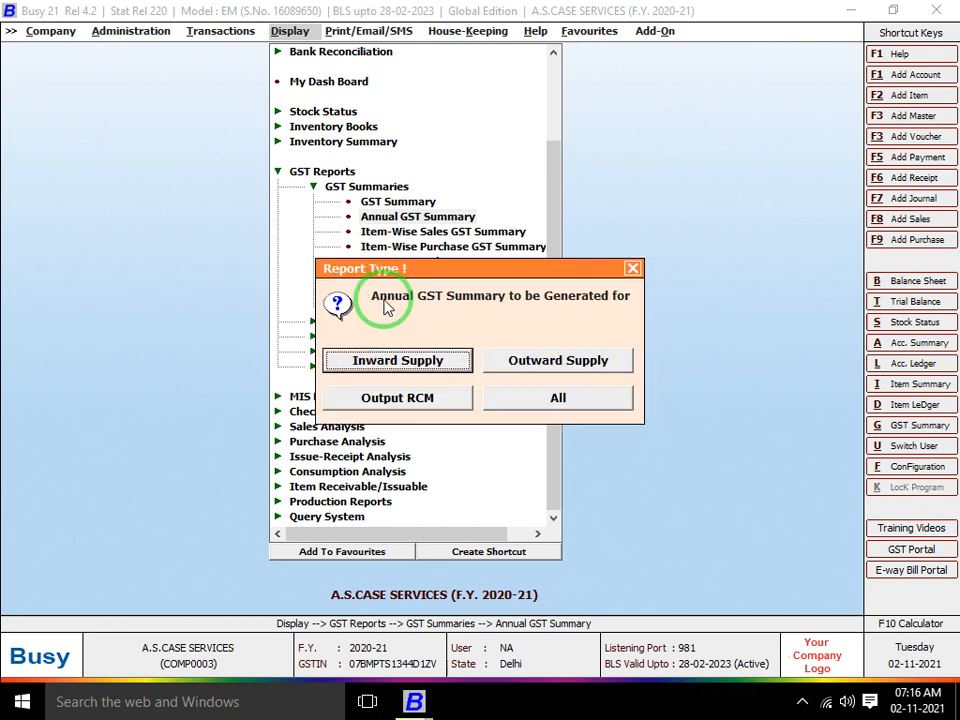
Review the available report types for the Annual GST Summary: Inward Supply, Outward Supply, Output RCM and All
{"action": "key", "text": "Right"}
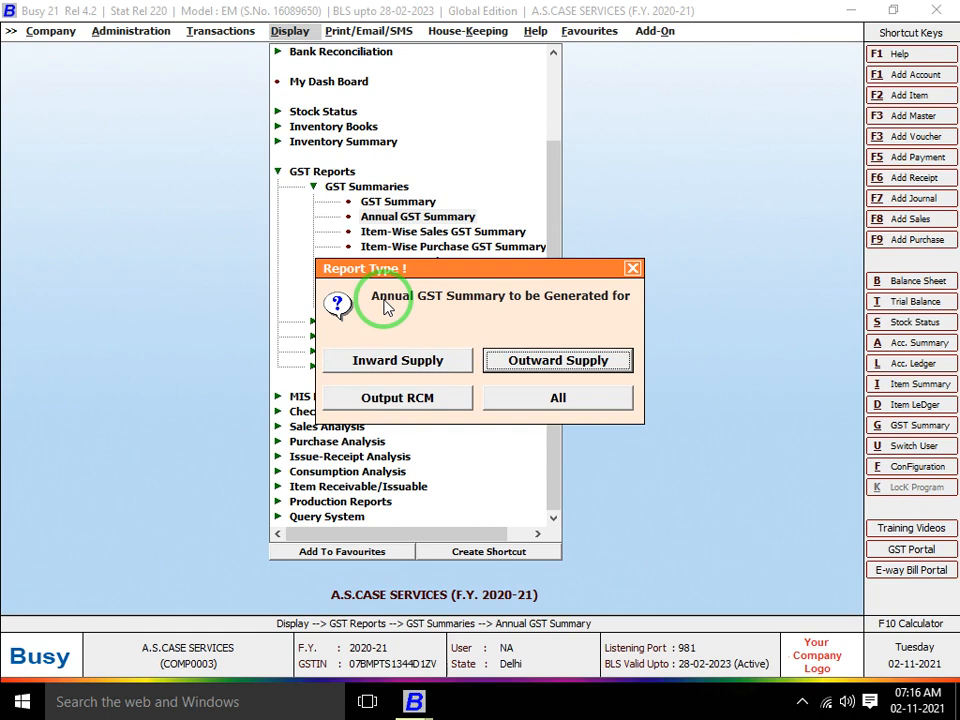
{"action": "key", "text": "Down"}
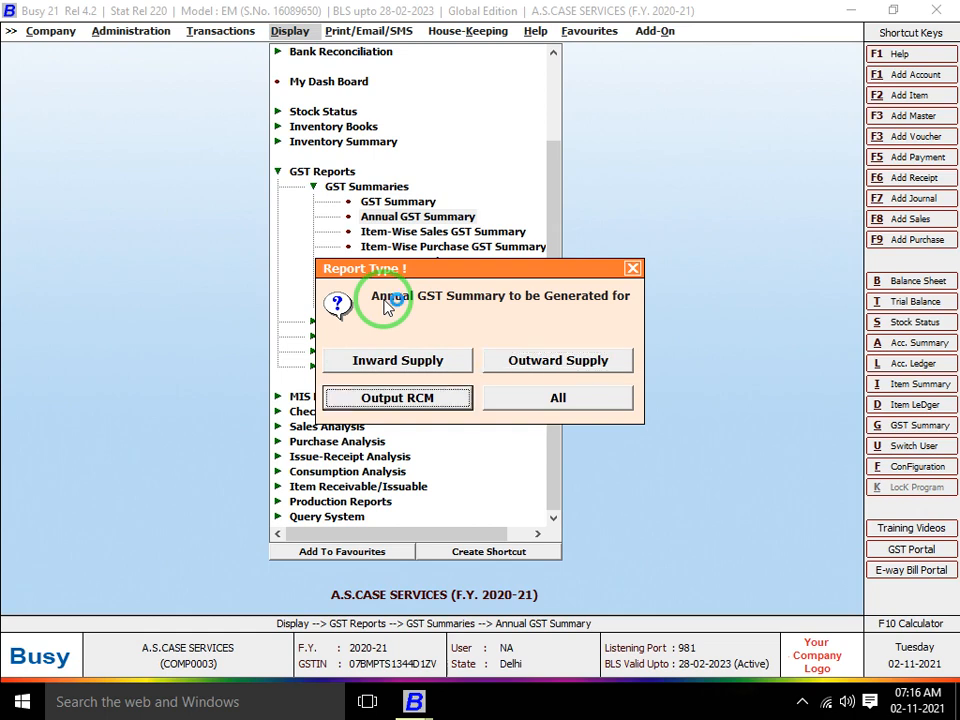
{"action": "key", "text": "Right"}
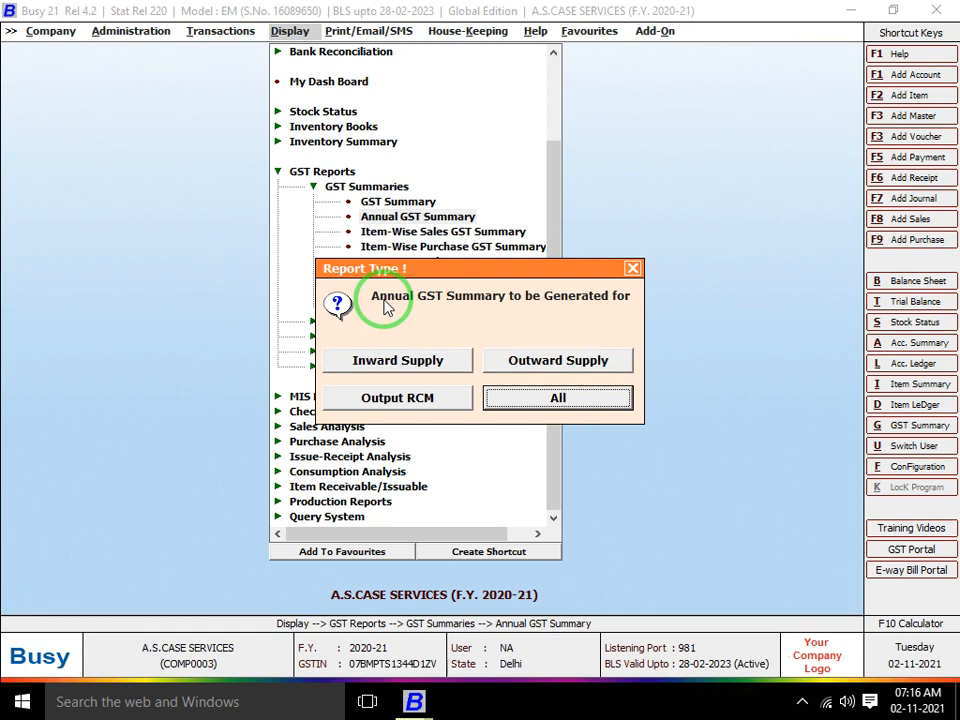
{"action": "key", "text": "Up"}
{"action": "key", "text": "Up"}
{"action": "key", "text": "Up"}
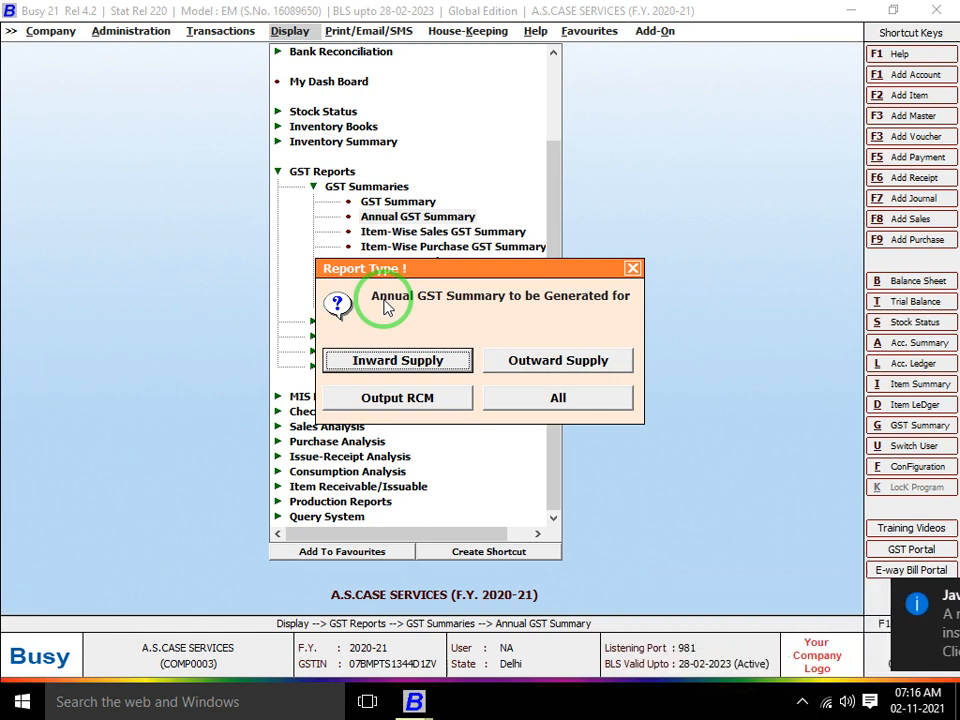
{"action": "key", "text": "Down"}
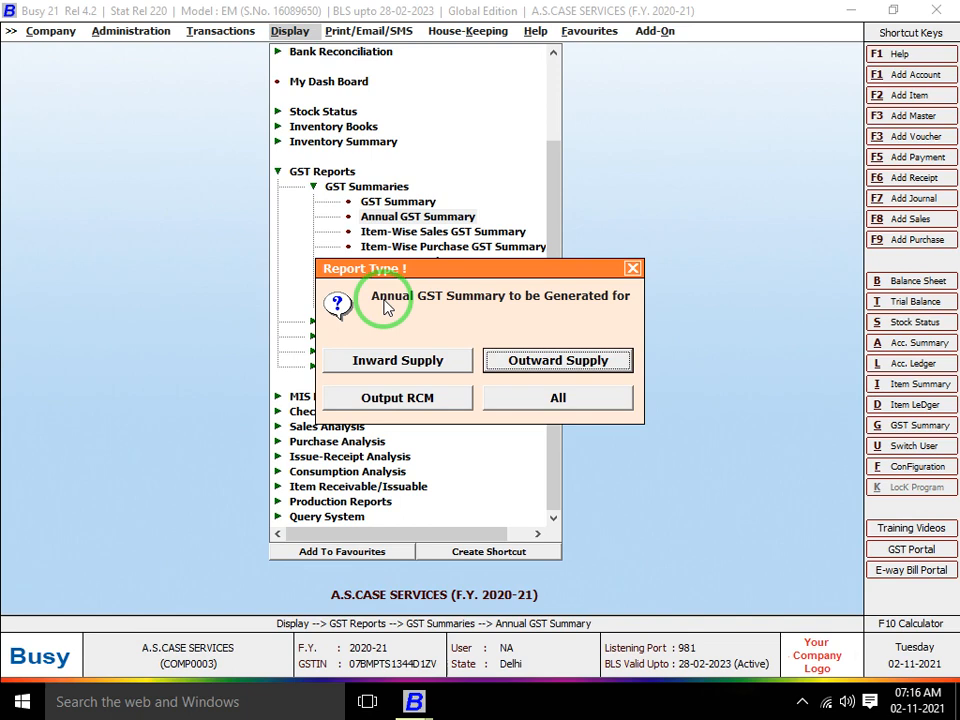
{"action": "key", "text": "Down"}
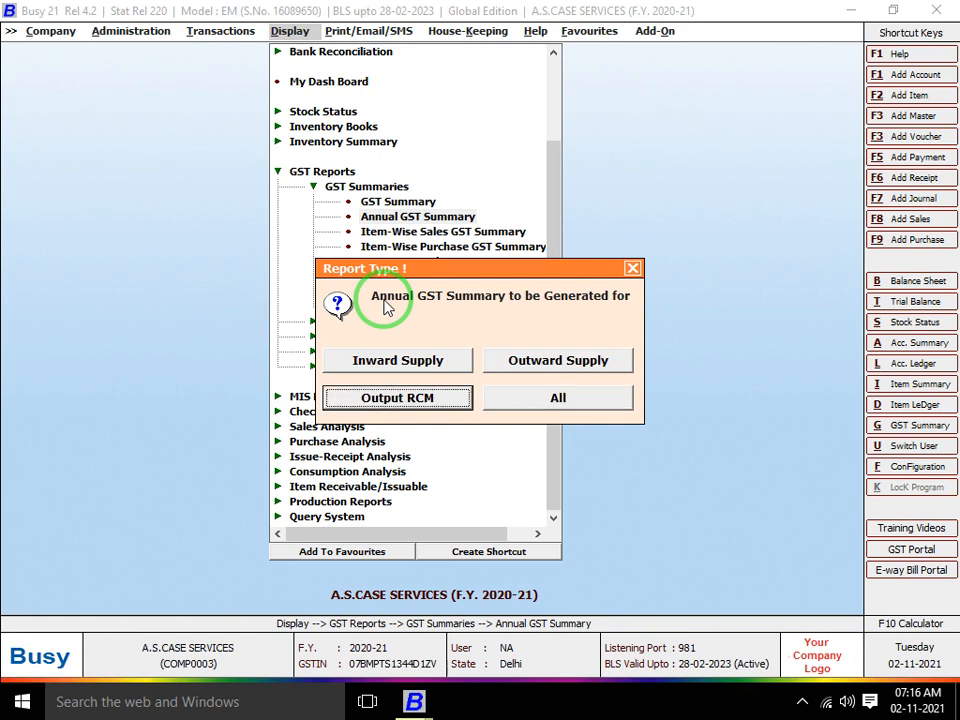
{"action": "key", "text": "Right"}
{"action": "key", "text": "Left"}
{"action": "key", "text": "Right"}
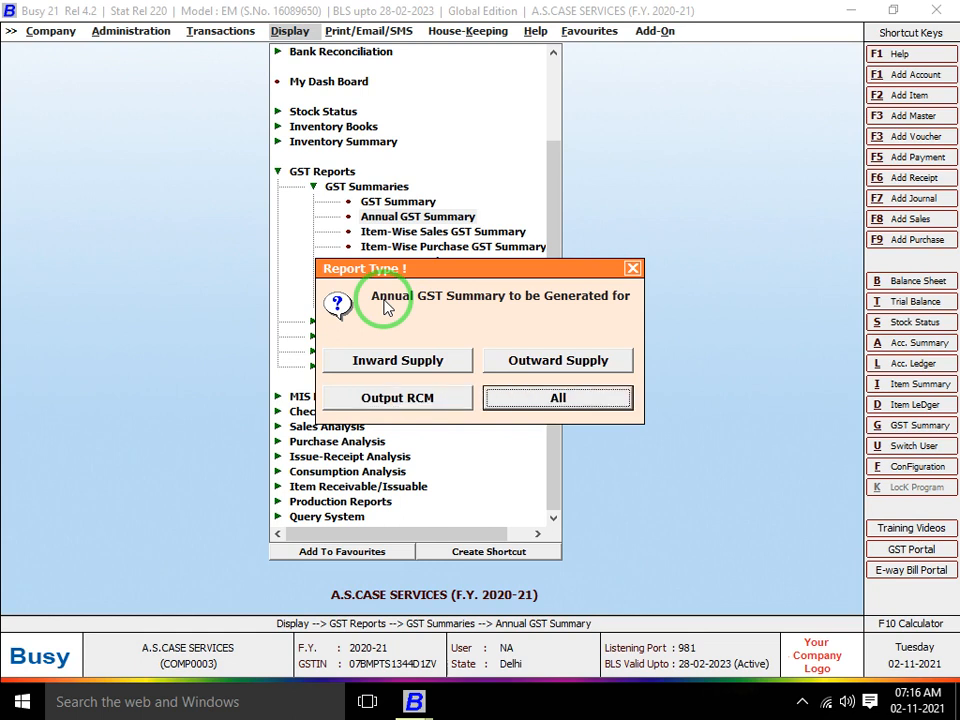
{"action": "key", "text": "Left"}
{"action": "key", "text": "Right"}
{"action": "key", "text": "Left"}
{"action": "key", "text": "Right"}
{"action": "key", "text": "Left"}
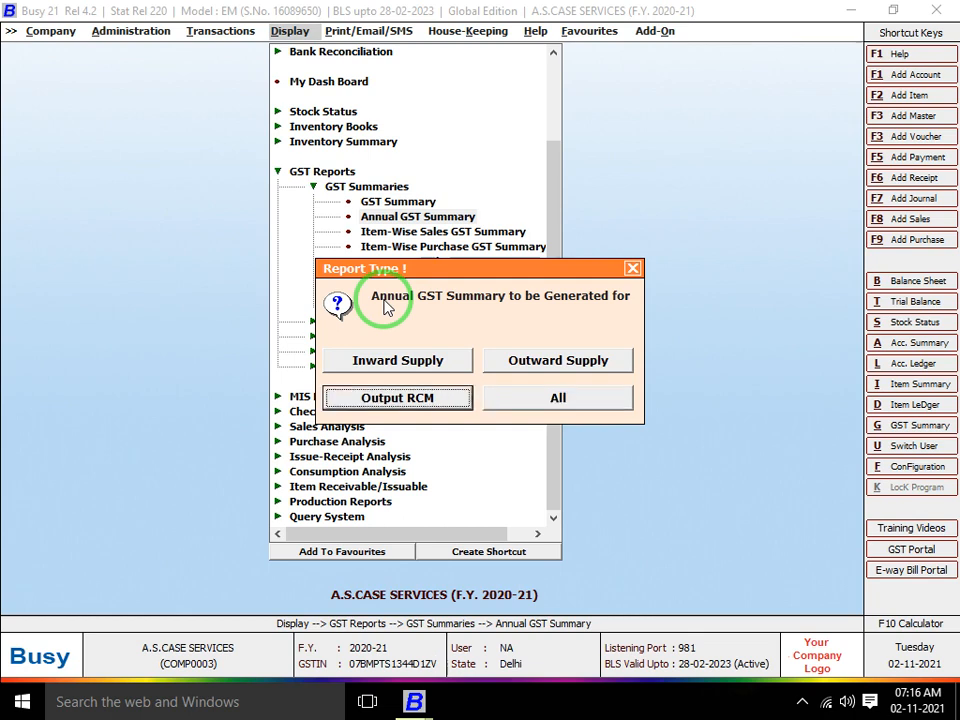
{"action": "key", "text": "Right"}
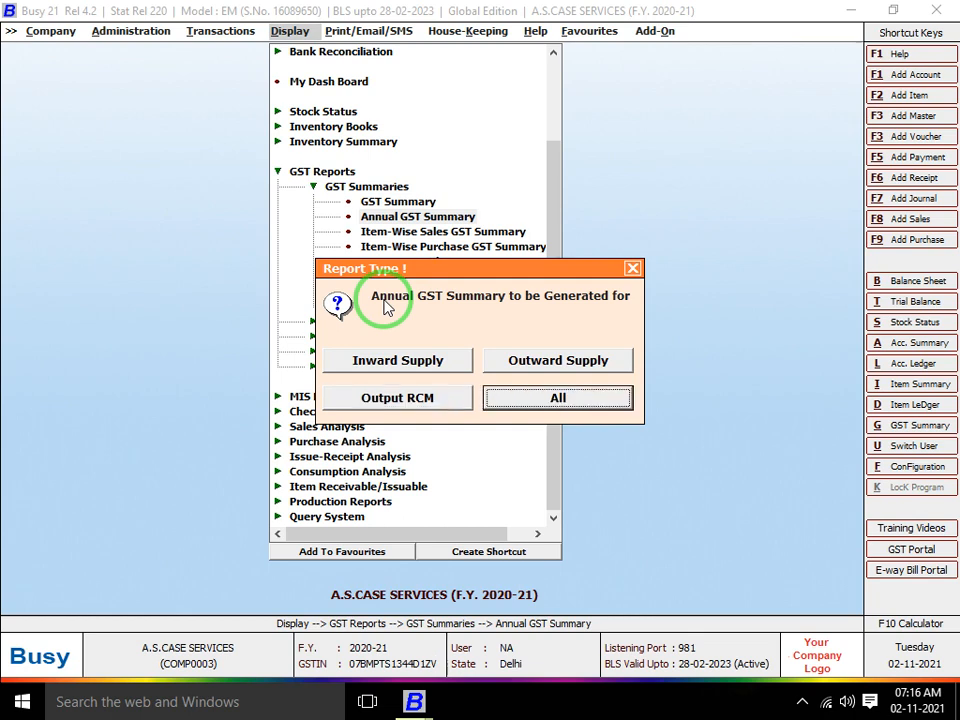
Choose Inward Supply as the report type for the Annual GST Summary
{"action": "key", "text": "Right"}
{"action": "key", "text": "Left"}
{"action": "key", "text": "Right"}
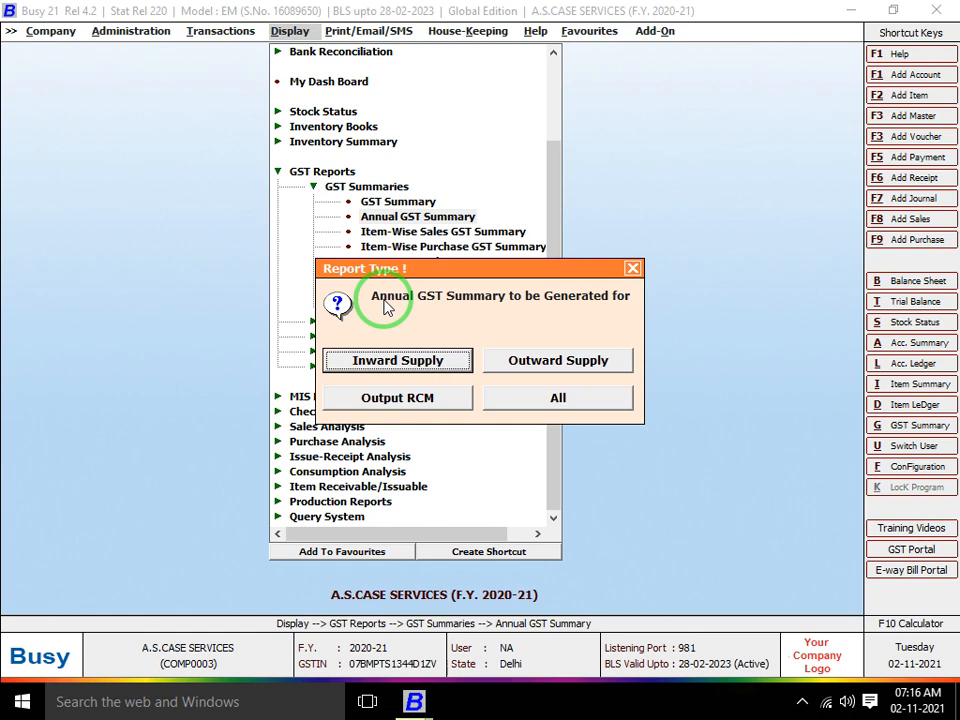
{"action": "key", "text": "Return"}
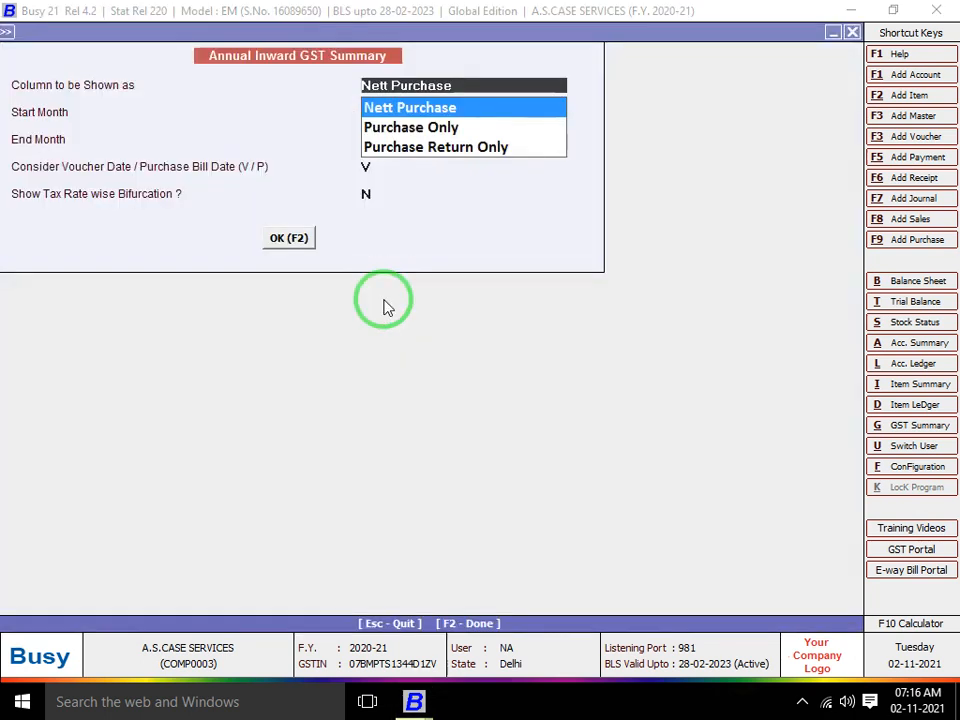
Generate the inward summary for Nett Purchase from April to March, by voucher date (V) and without tax-rate-wise bifurcation (N)
{"action": "key", "text": "Return"}
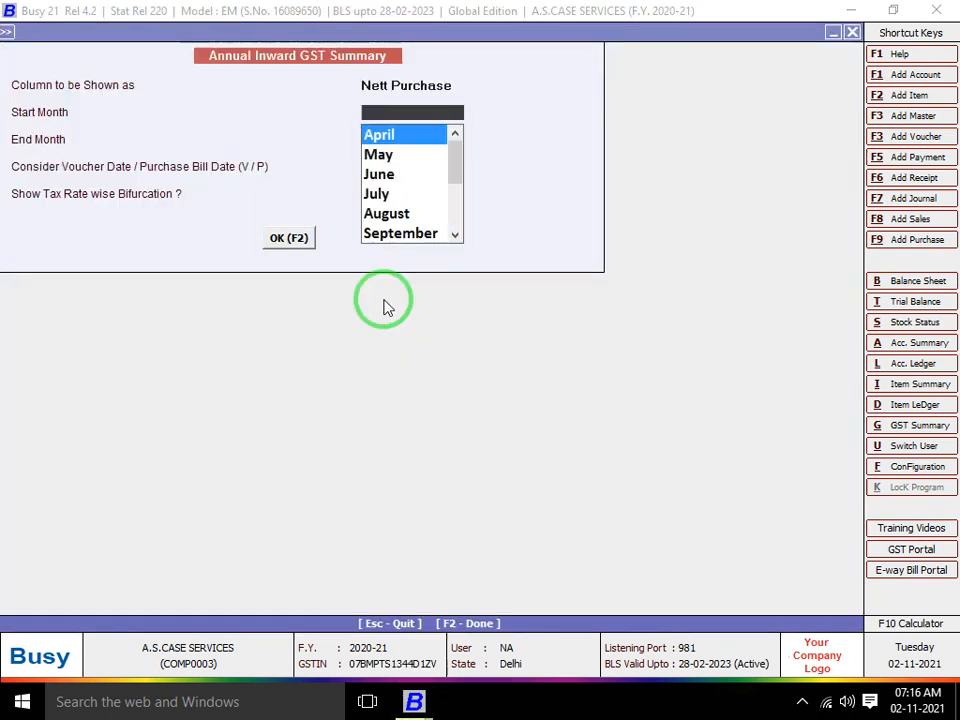
{"action": "key", "text": "Return"}
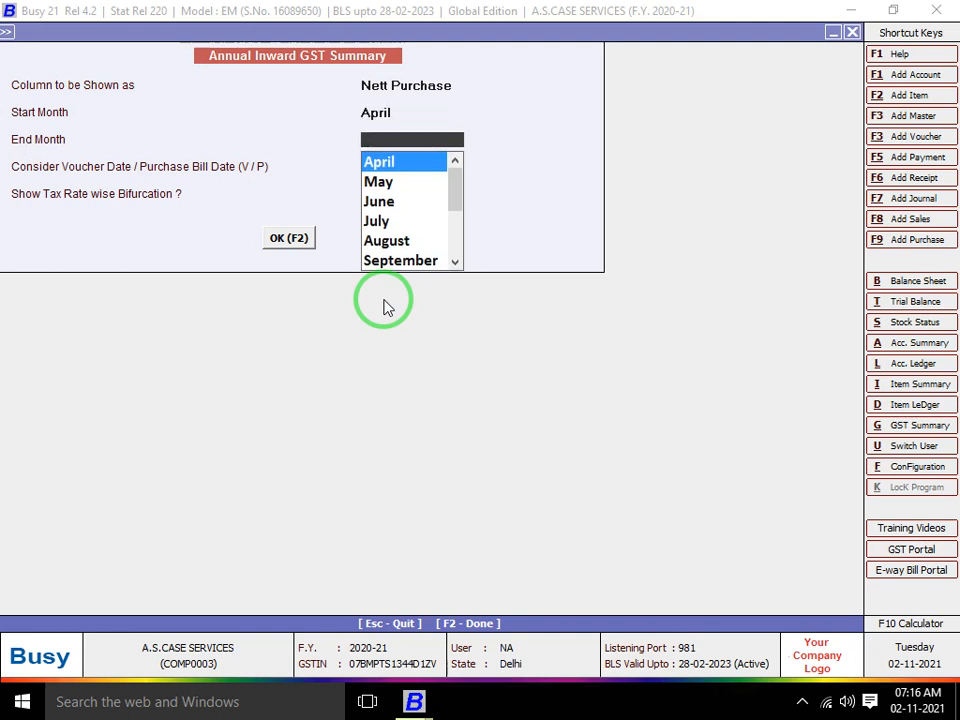
{"action": "type", "text": "ma"}
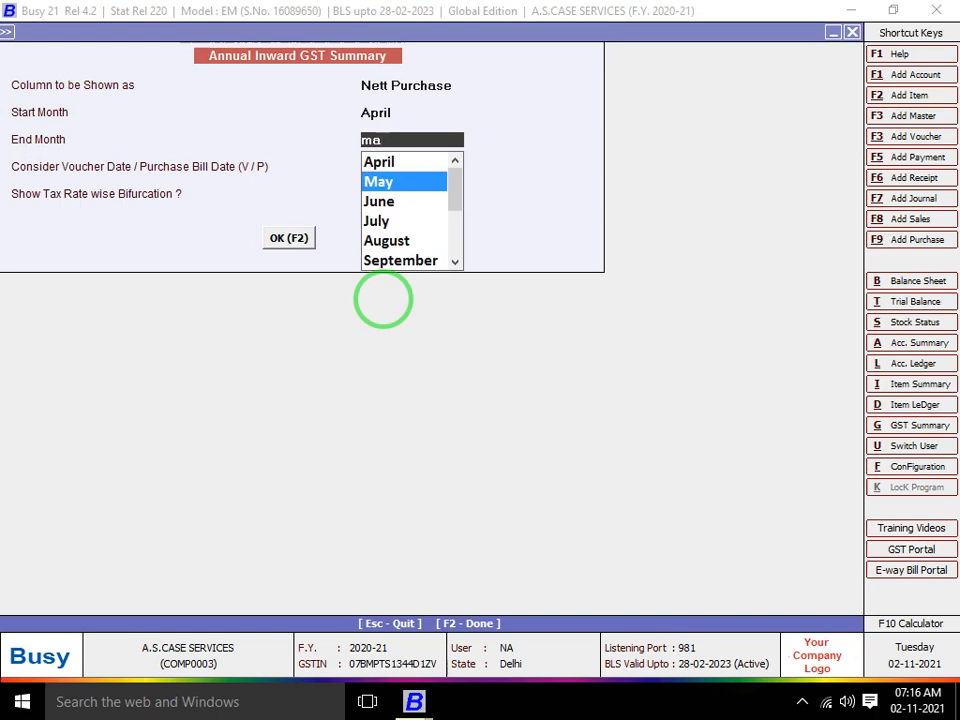
{"action": "type", "text": "rc"}
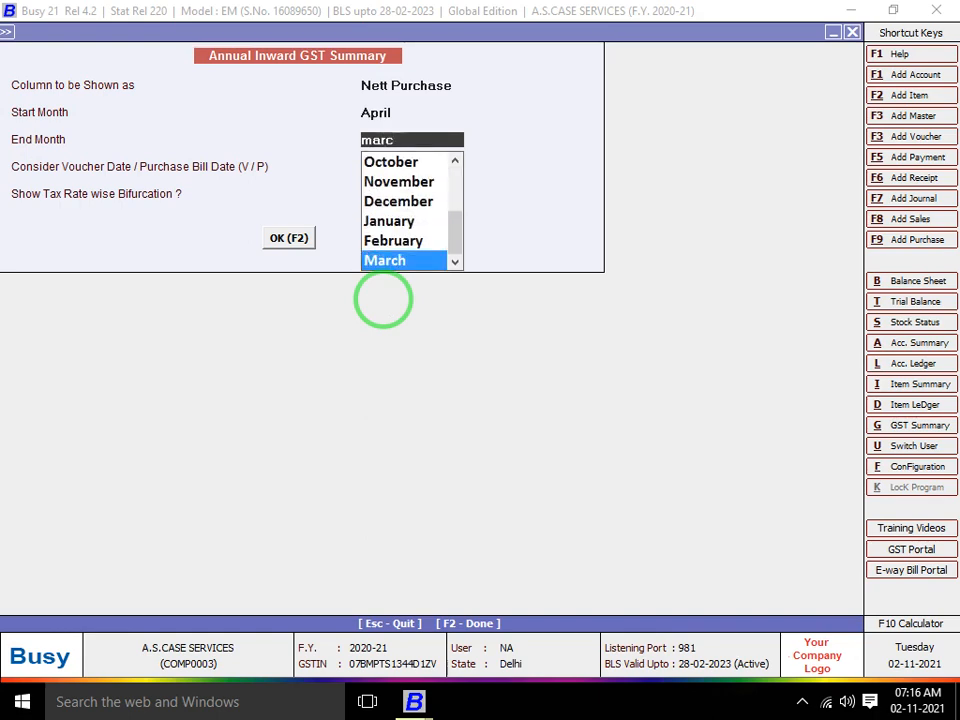
{"action": "key", "text": "Return"}
{"action": "key", "text": "Return"}
{"action": "key", "text": "Return"}
{"action": "key", "text": "Return"}
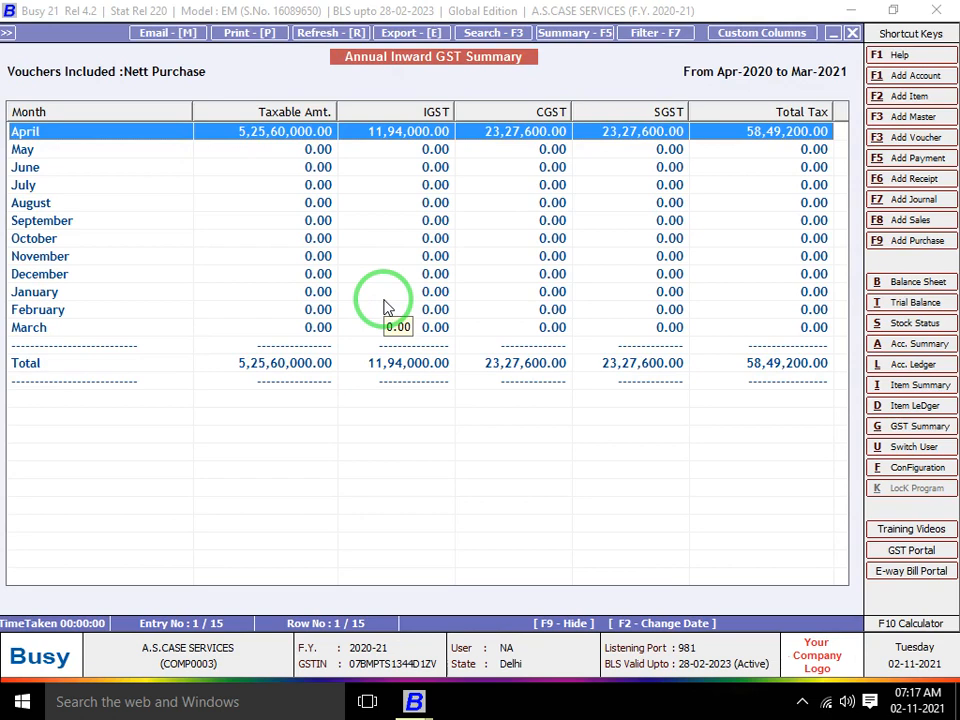
Examine the month-wise taxable amount, IGST, CGST, SGST and total tax from April through March in the inward summary
{"action": "key", "text": "Down"}
{"action": "key", "text": "Up"}
{"action": "key", "text": "Down"}
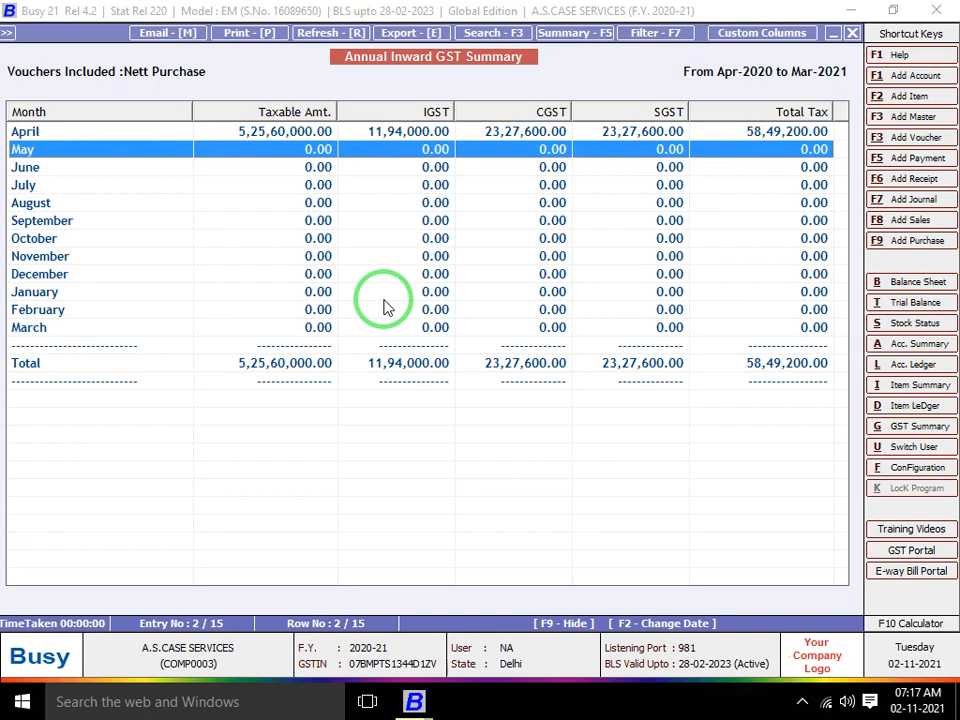
{"action": "key", "text": "Down"}
{"action": "key", "text": "Down"}
{"action": "key", "text": "Down"}
{"action": "key", "text": "Down"}
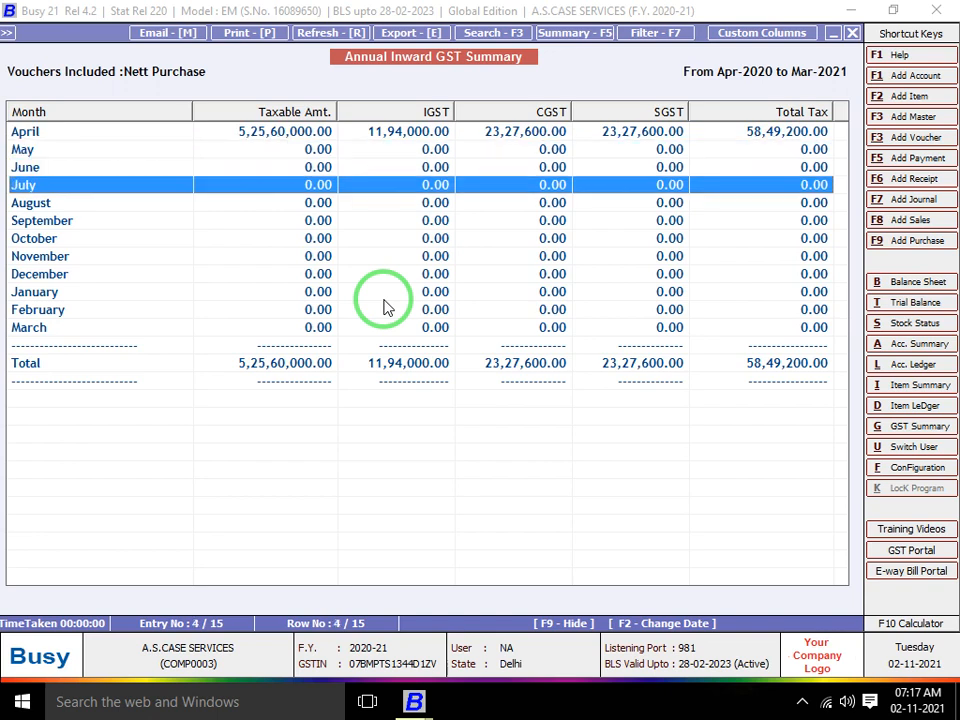
{"action": "key", "text": "Down"}
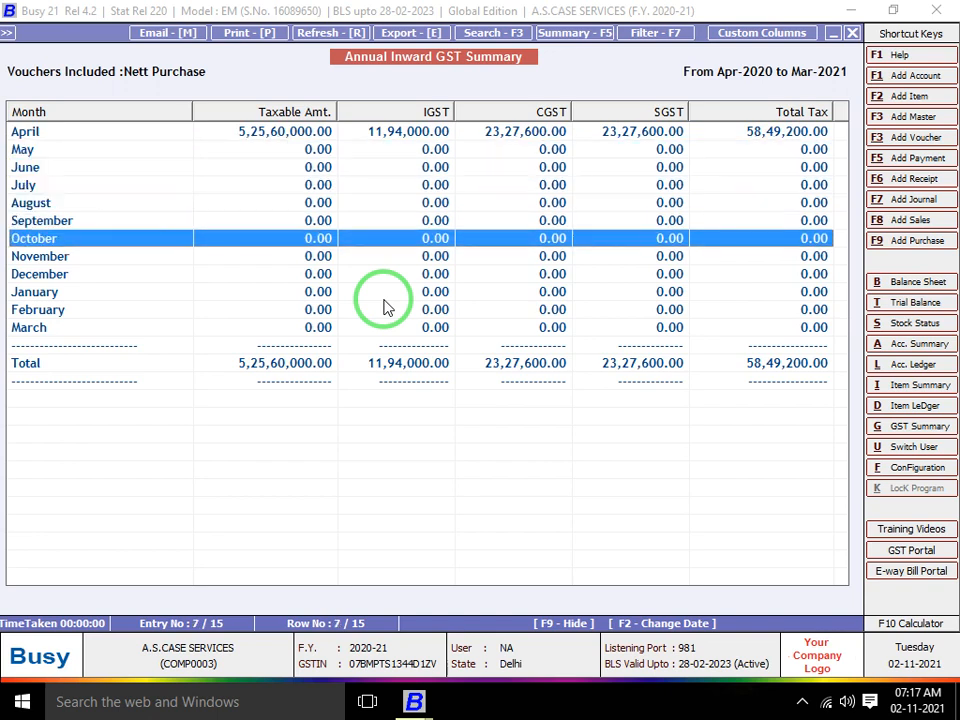
{"action": "key", "text": "Down"}
{"action": "key", "text": "Down"}
{"action": "key", "text": "Down"}
{"action": "key", "text": "Down"}
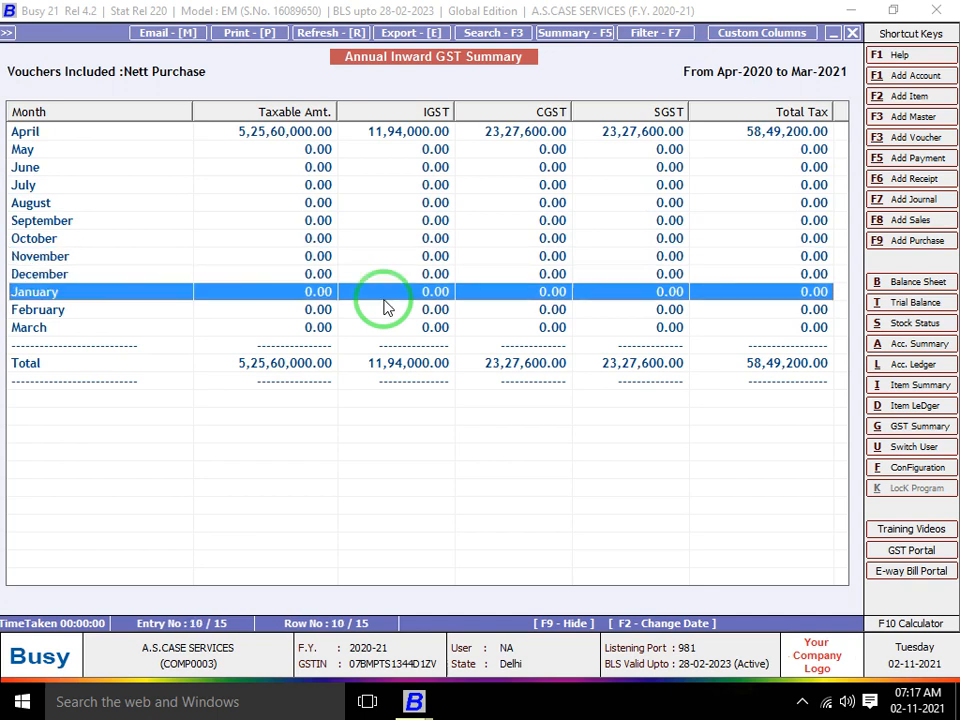
{"action": "key", "text": "Down"}
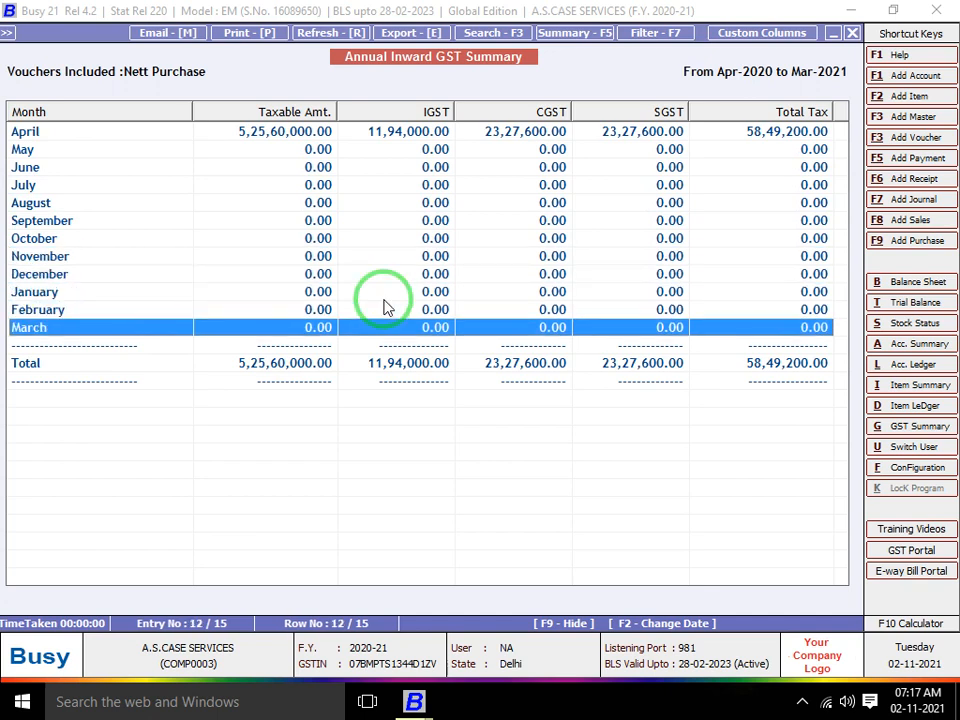
{"action": "key", "text": "Up"}
{"action": "key", "text": "Home"}
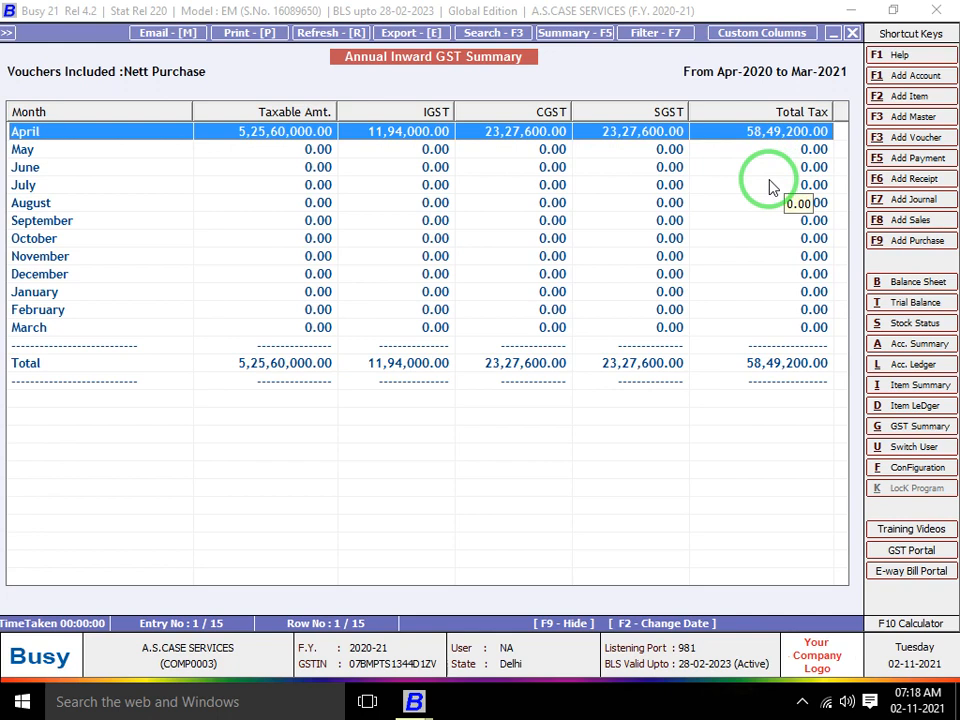
Close the inward summary and choose Outward Supply as the report type for the Annual GST Summary
{"action": "key", "text": "Escape"}
{"action": "key", "text": "Escape"}
{"action": "key", "text": "Escape"}
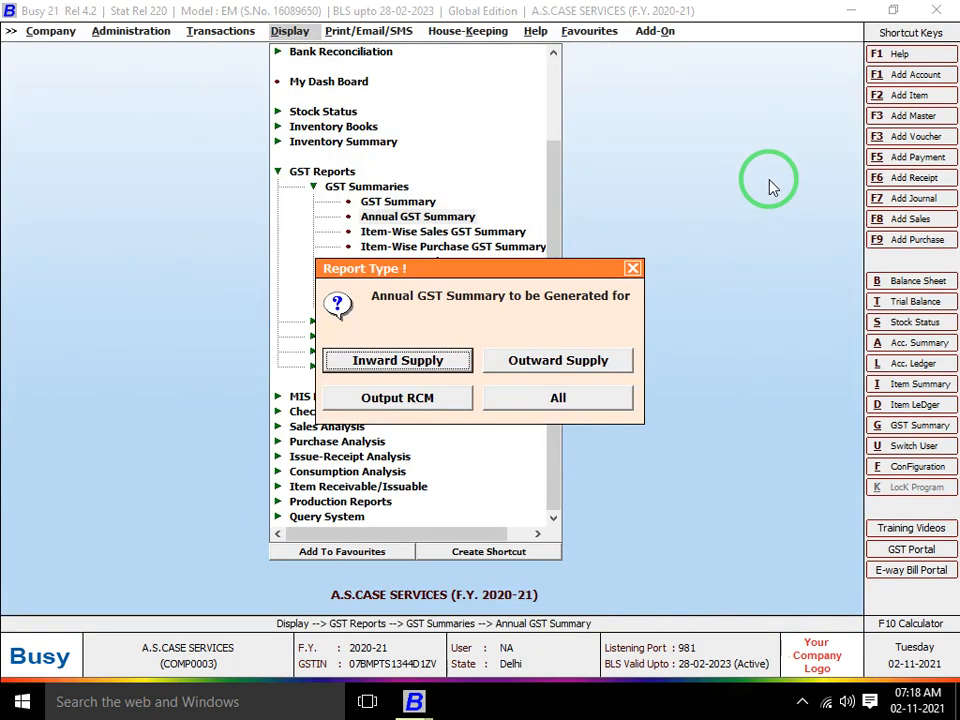
{"action": "key", "text": "Right"}
{"action": "key", "text": "Return"}
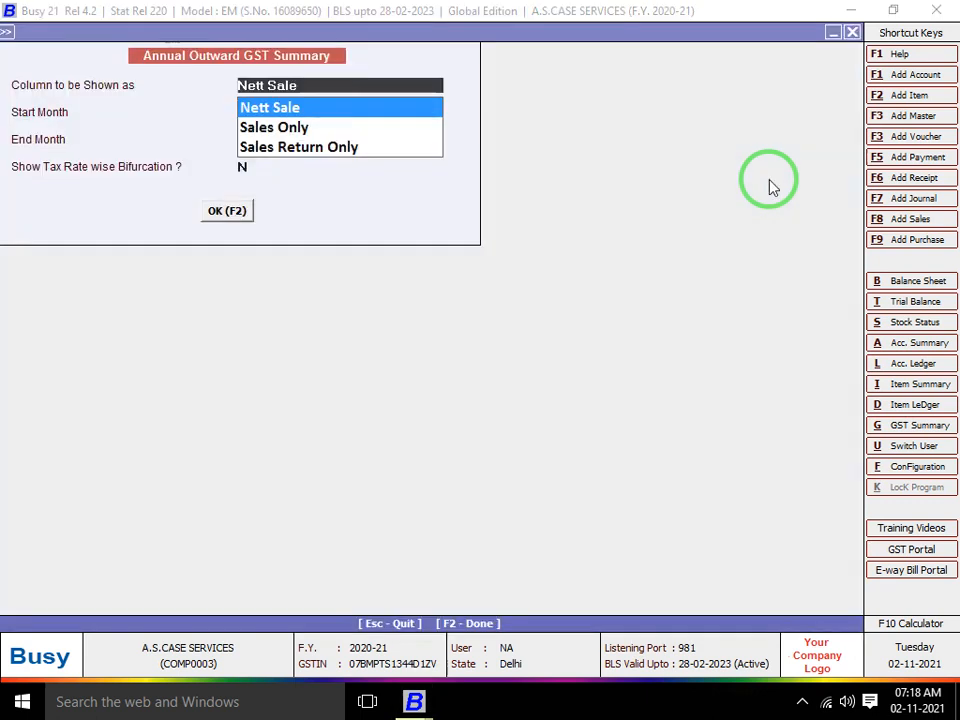
Generate the annual outward GST summary for Nett Sale from April to March without tax-rate-wise bifurcation (N)
{"action": "key", "text": "Return"}
{"action": "key", "text": "Return"}
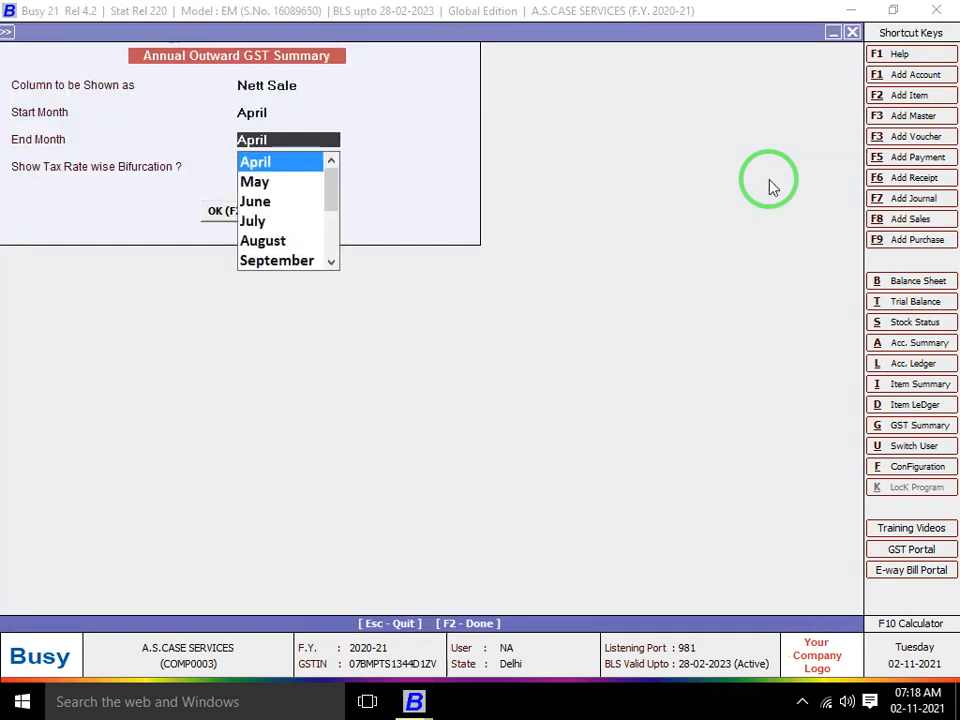
{"action": "type", "text": "marc"}
{"action": "key", "text": "Return"}
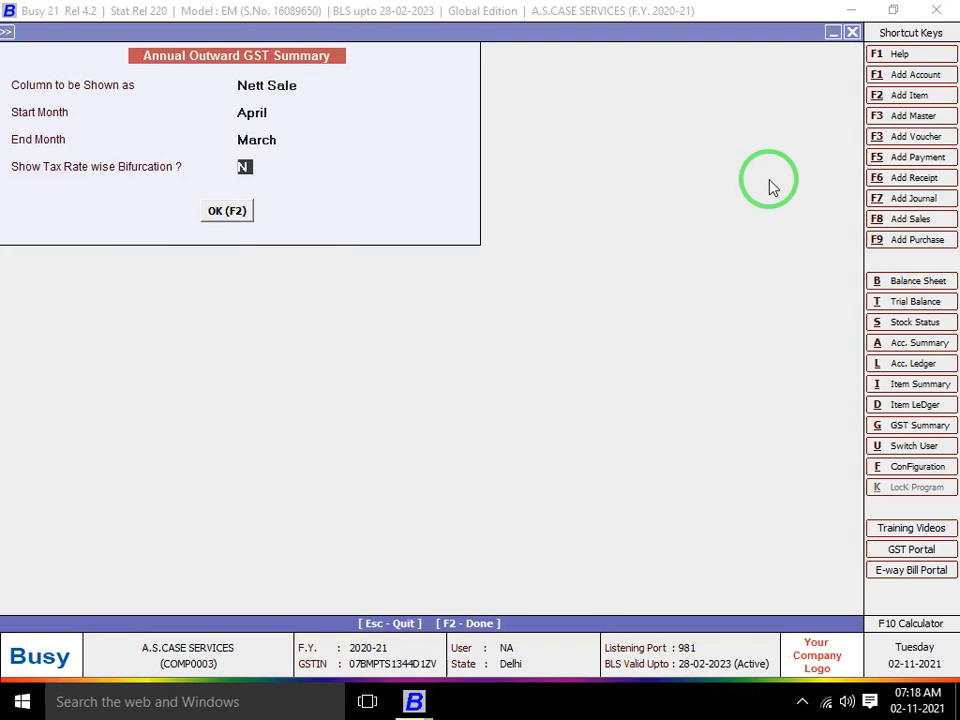
{"action": "key", "text": "Return"}
{"action": "key", "text": "Return"}
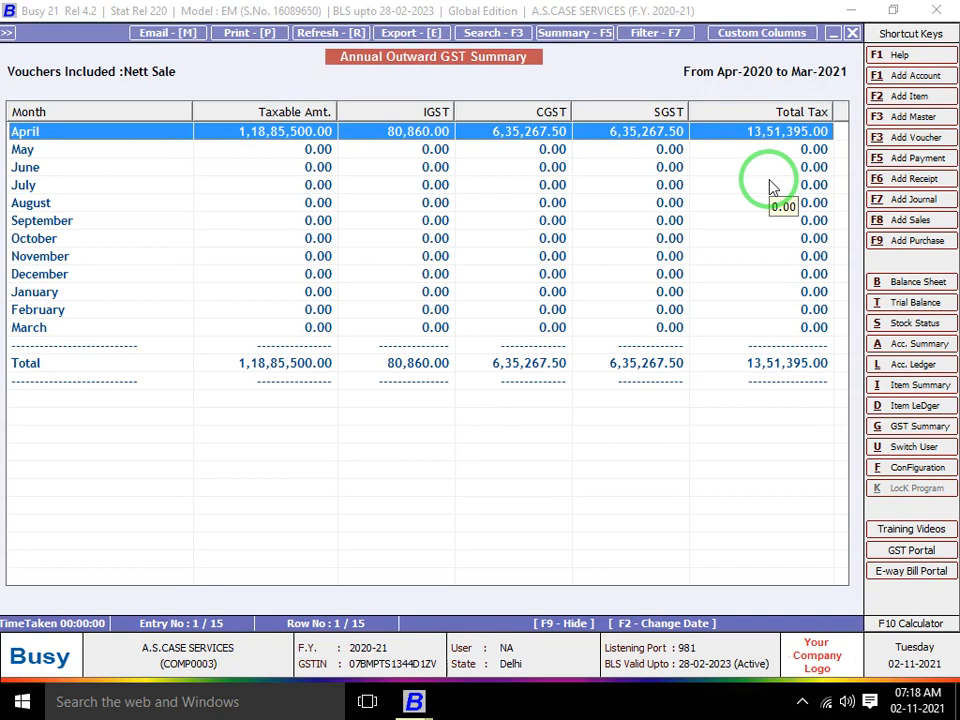
{"action": "key", "text": "Down"}
{"action": "key", "text": "Up"}
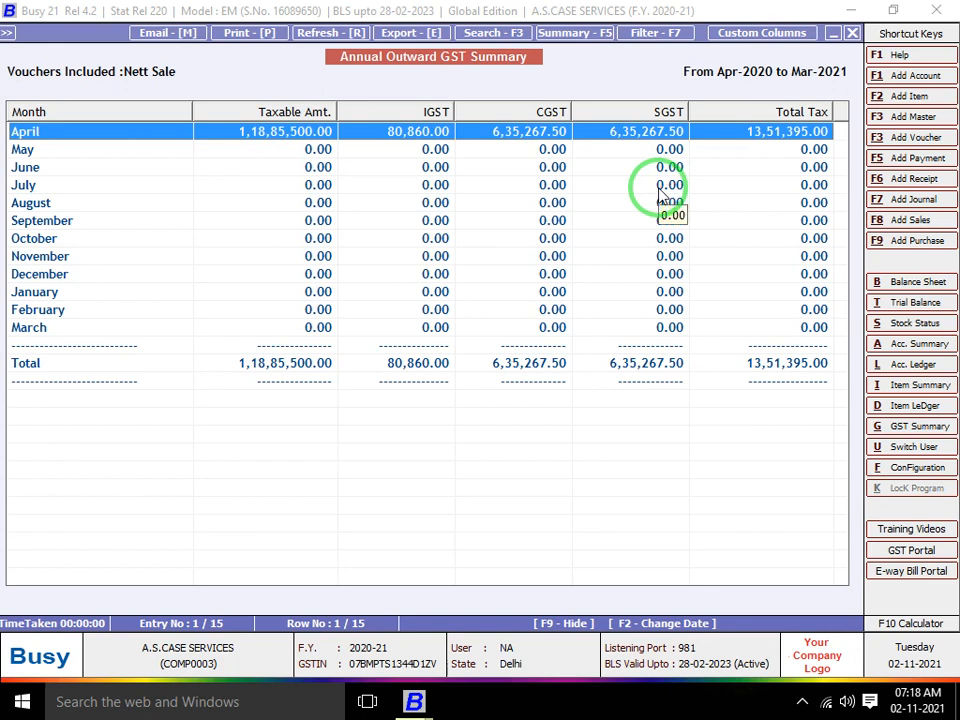
Close the annual outward summary and start the Item-Wise Sales GST Summary for all items
{"action": "key", "text": "Escape"}
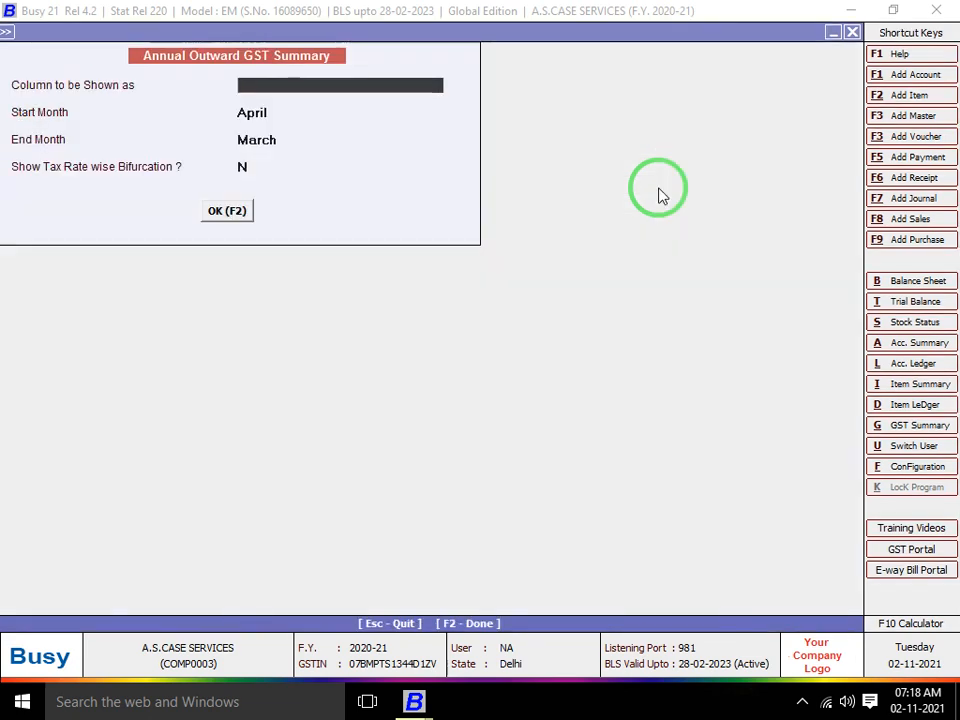
{"action": "key", "text": "Escape"}
{"action": "key", "text": "Escape"}
{"action": "key", "text": "Escape"}
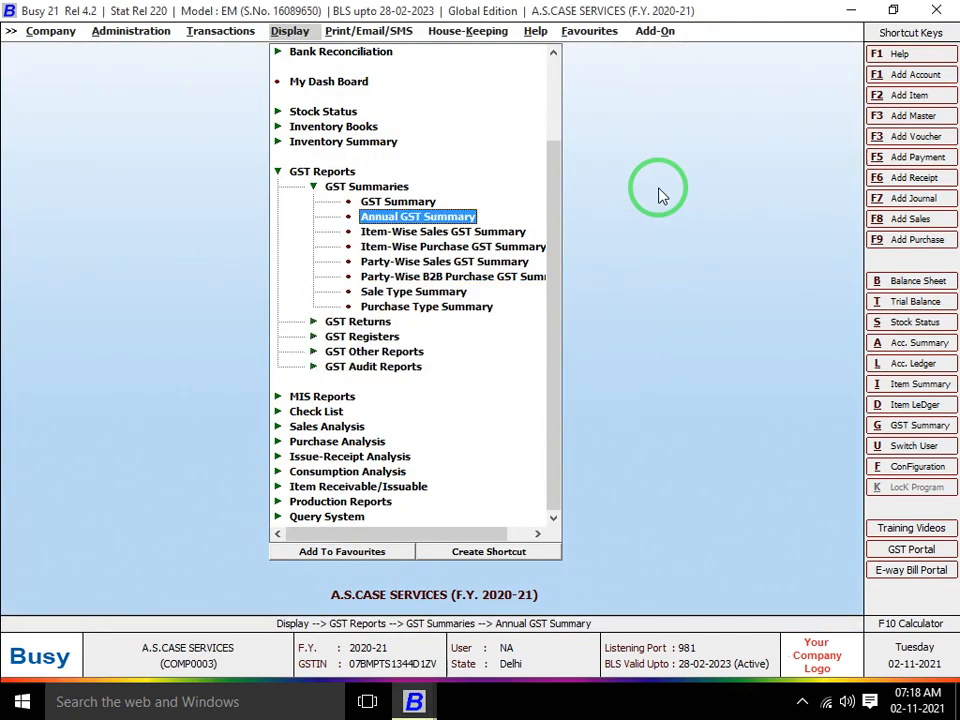
{"action": "key", "text": "Down"}
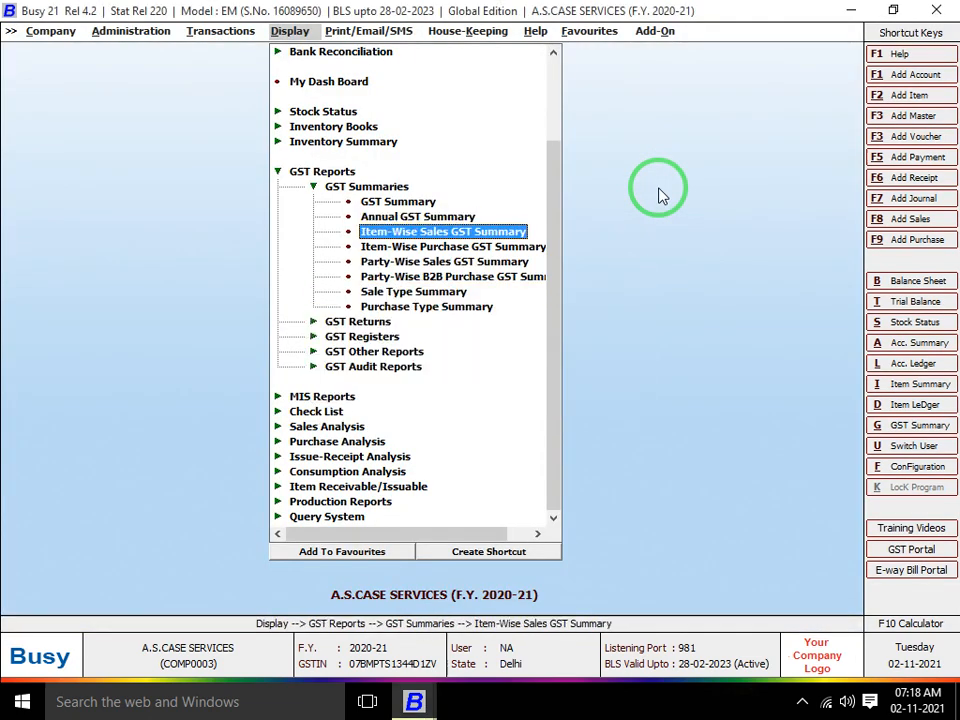
{"action": "key", "text": "Down"}
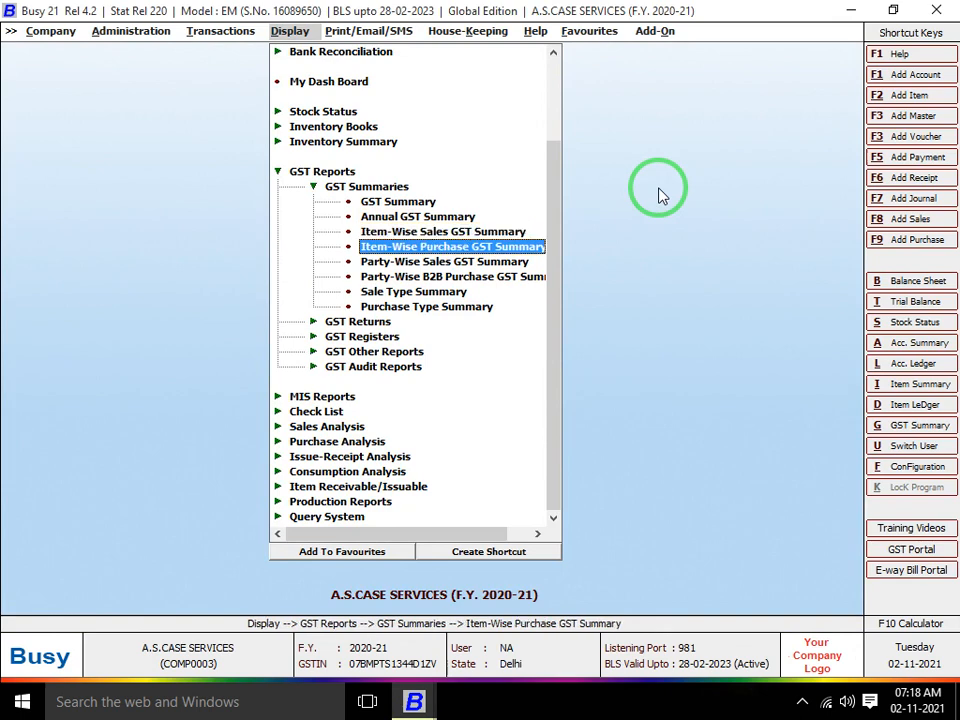
{"action": "key", "text": "Up"}
{"action": "key", "text": "Return"}
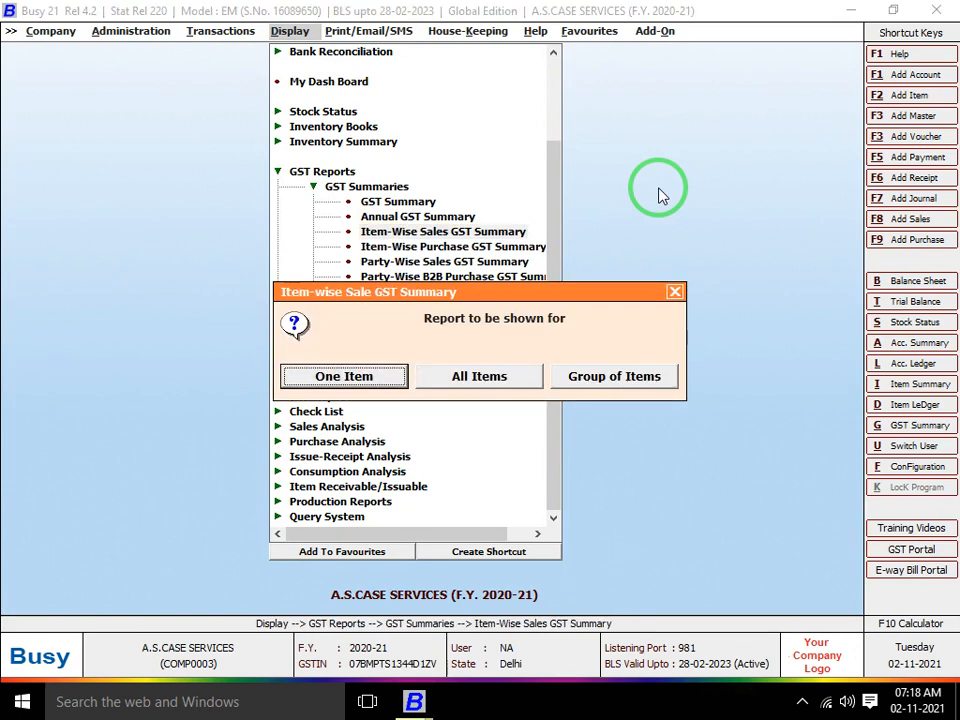
{"action": "key", "text": "Right"}
{"action": "key", "text": "Right"}
{"action": "key", "text": "Left"}
{"action": "key", "text": "Return"}
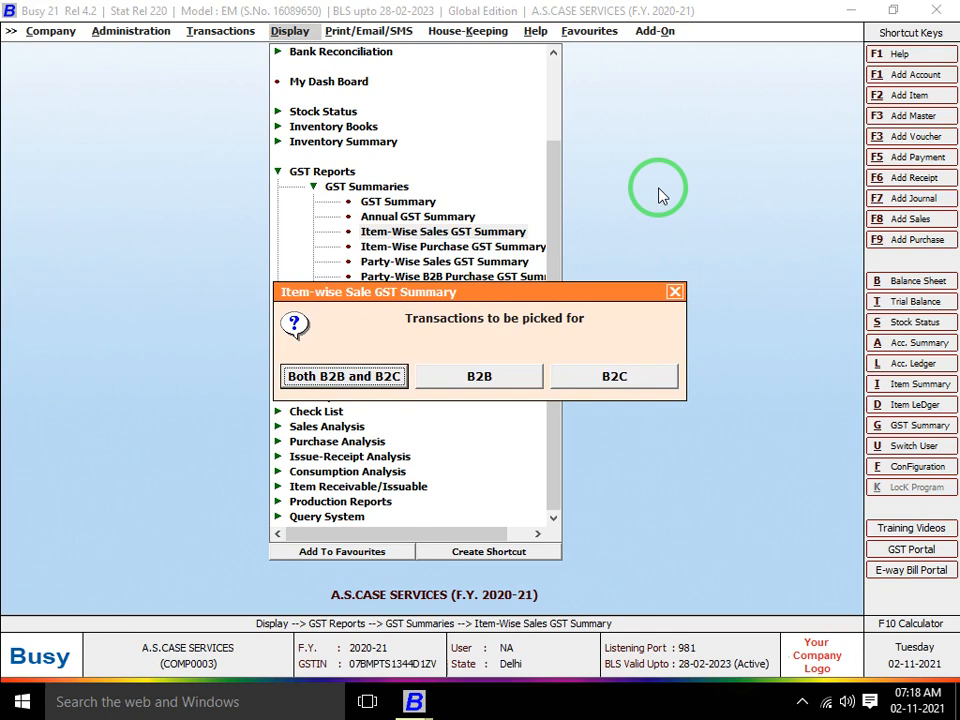
Review the transaction choices for the item-wise sales summary: both B2B and B2C, B2B only, or B2C only
{"action": "key", "text": "Right"}
{"action": "key", "text": "Left"}
{"action": "key", "text": "Right"}
{"action": "key", "text": "Left"}
{"action": "key", "text": "Right"}
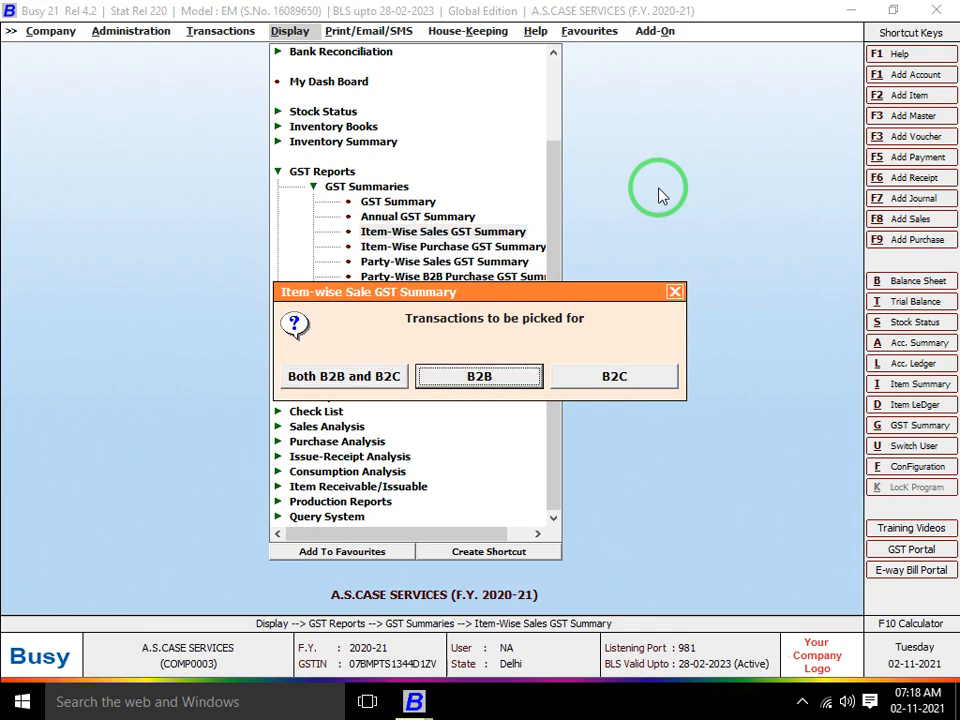
{"action": "key", "text": "Right"}
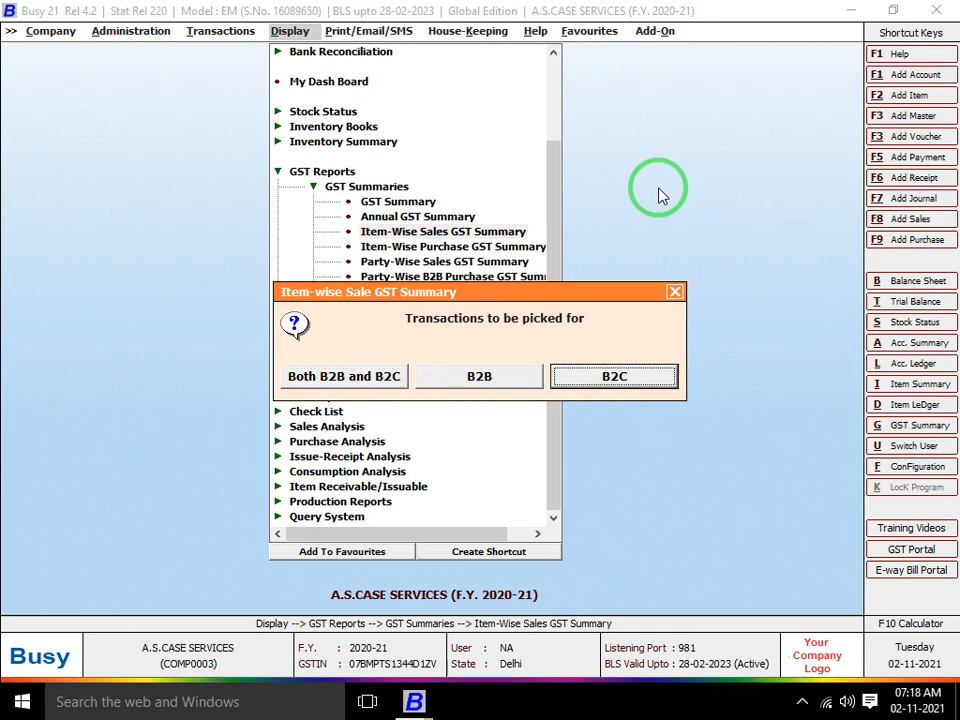
{"action": "key", "text": "Left"}
{"action": "key", "text": "Left"}
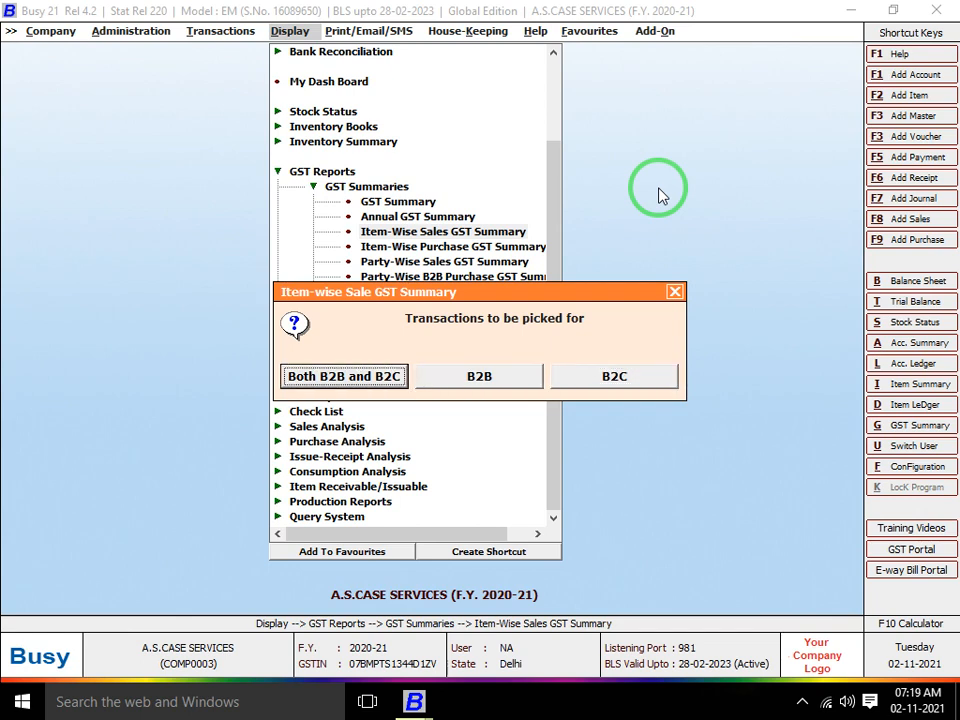
{"action": "key", "text": "Right"}
{"action": "key", "text": "Left"}
{"action": "key", "text": "Right"}
{"action": "key", "text": "Left"}
{"action": "key", "text": "Right"}
{"action": "key", "text": "Left"}
{"action": "key", "text": "Right"}
{"action": "key", "text": "Left"}
{"action": "key", "text": "Right"}
{"action": "key", "text": "Left"}
{"action": "key", "text": "Right"}
{"action": "key", "text": "Left"}
{"action": "key", "text": "Left"}
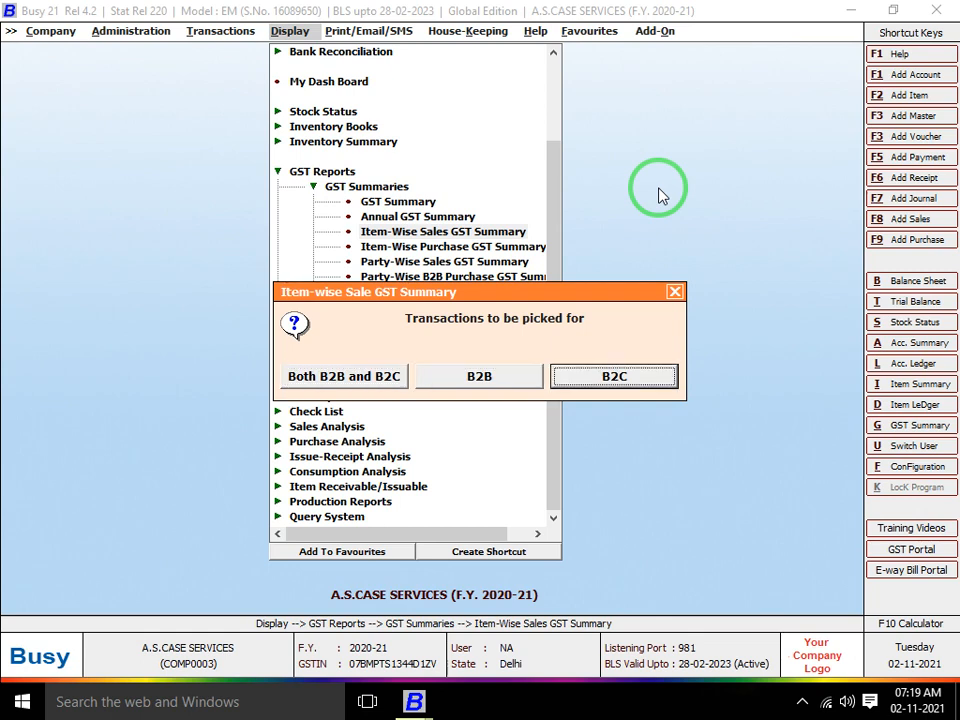
Generate the item-wise sales summary for both B2B and B2C from 01-04-2020 to 14-04-2020 with sale returns considered (Y) and widen the Item Name column
{"action": "key", "text": "Left"}
{"action": "key", "text": "Left"}
{"action": "key", "text": "Return"}
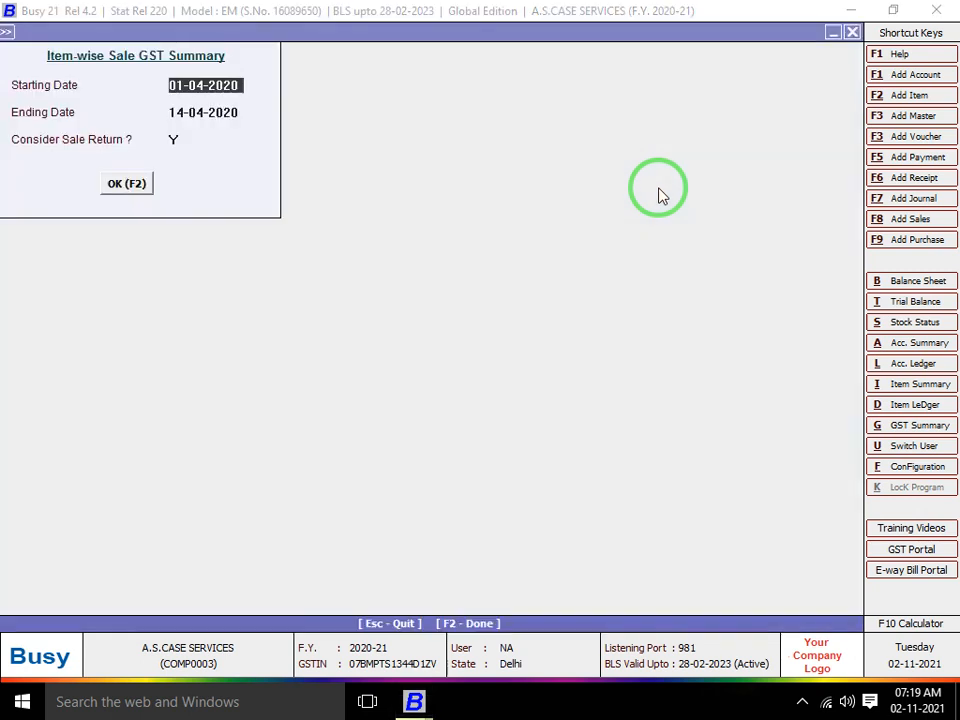
{"action": "key", "text": "Return"}
{"action": "key", "text": "Return"}
{"action": "key", "text": "Return"}
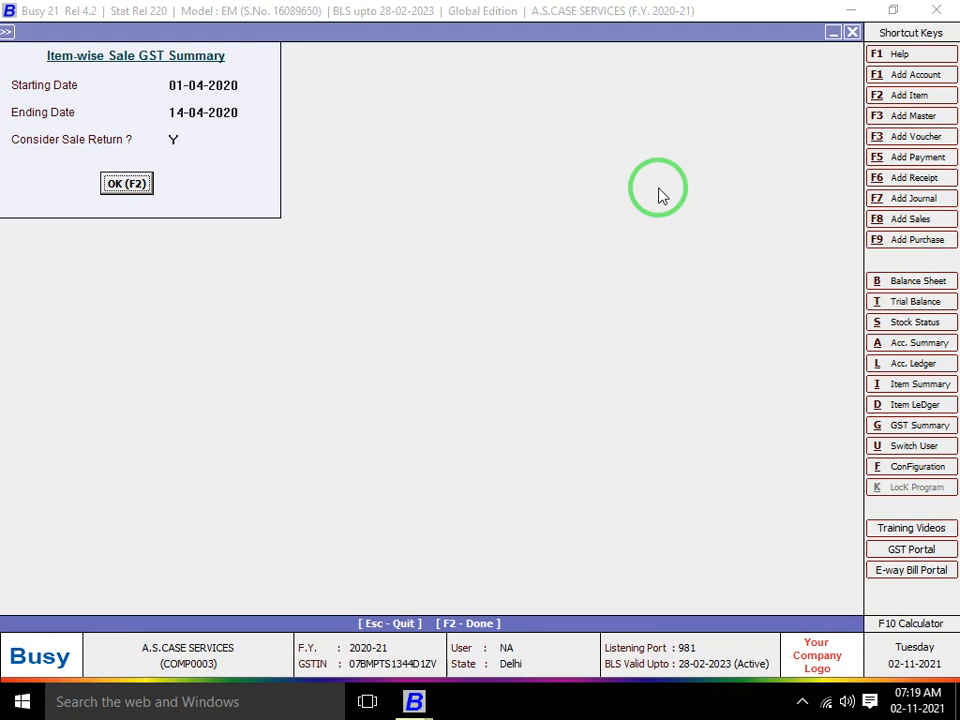
{"action": "key", "text": "Return"}
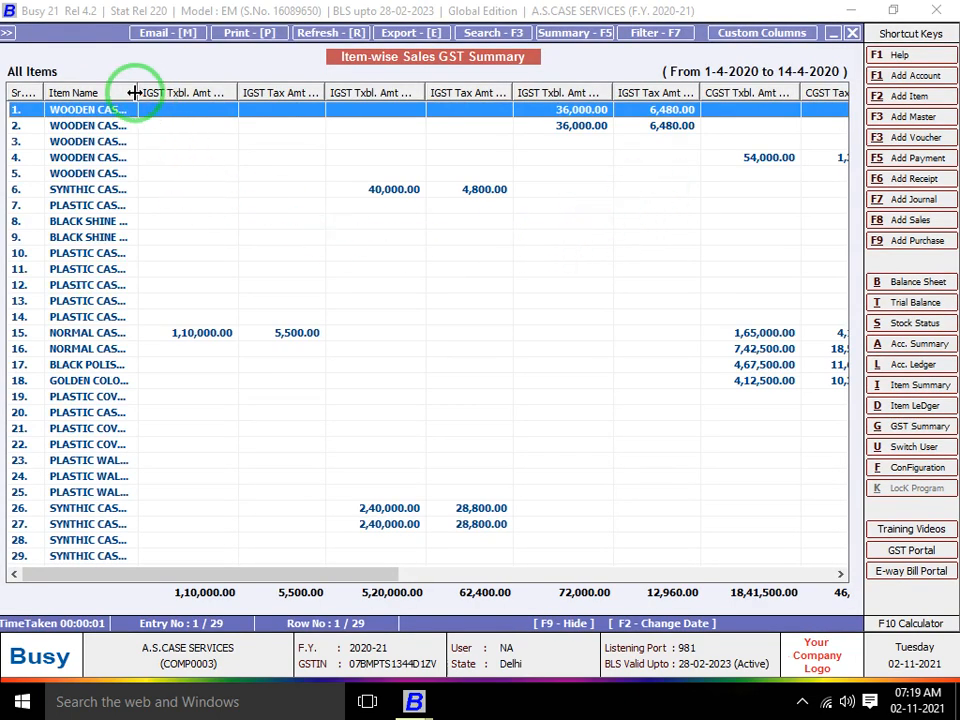
{"action": "left_click_drag", "start_coordinate": [134, 92], "coordinate": [289, 161]}
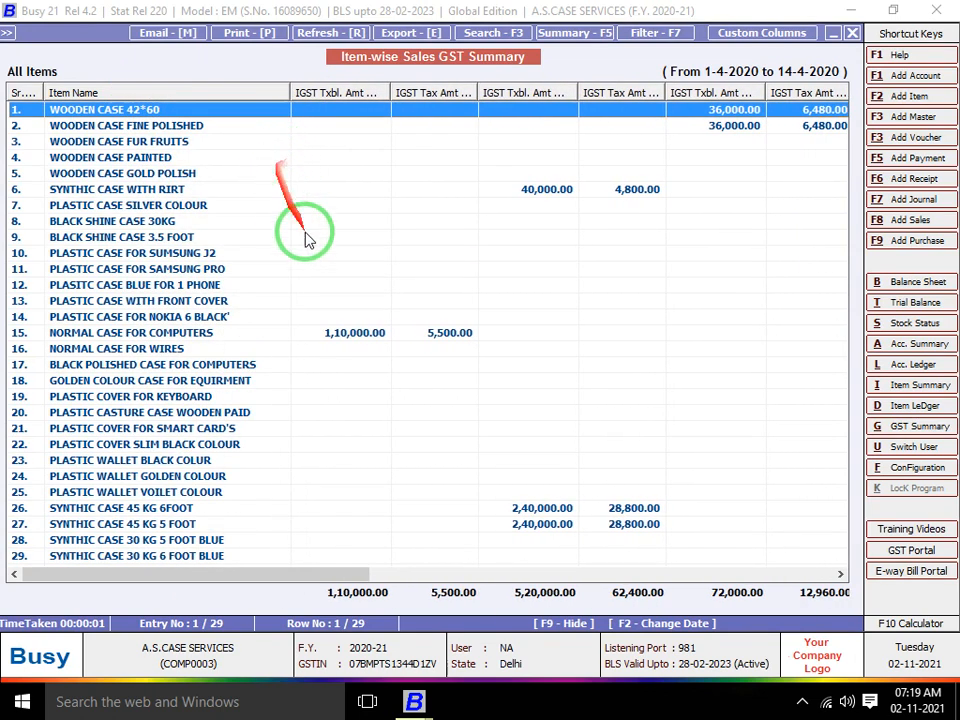
Examine the taxable and tax amounts of each item in the combined B2B and B2C sales summary, down to the last row
{"action": "left_click", "coordinate": [324, 335]}
{"action": "key", "text": "Up"}
{"action": "key", "text": "Up"}
{"action": "key", "text": "Up"}
{"action": "key", "text": "Up"}
{"action": "key", "text": "Up"}
{"action": "key", "text": "Up"}
{"action": "key", "text": "Up"}
{"action": "key", "text": "Up"}
{"action": "key", "text": "Up"}
{"action": "key", "text": "Up"}
{"action": "key", "text": "Up"}
{"action": "key", "text": "Up"}
{"action": "key", "text": "Up"}
{"action": "key", "text": "Up"}
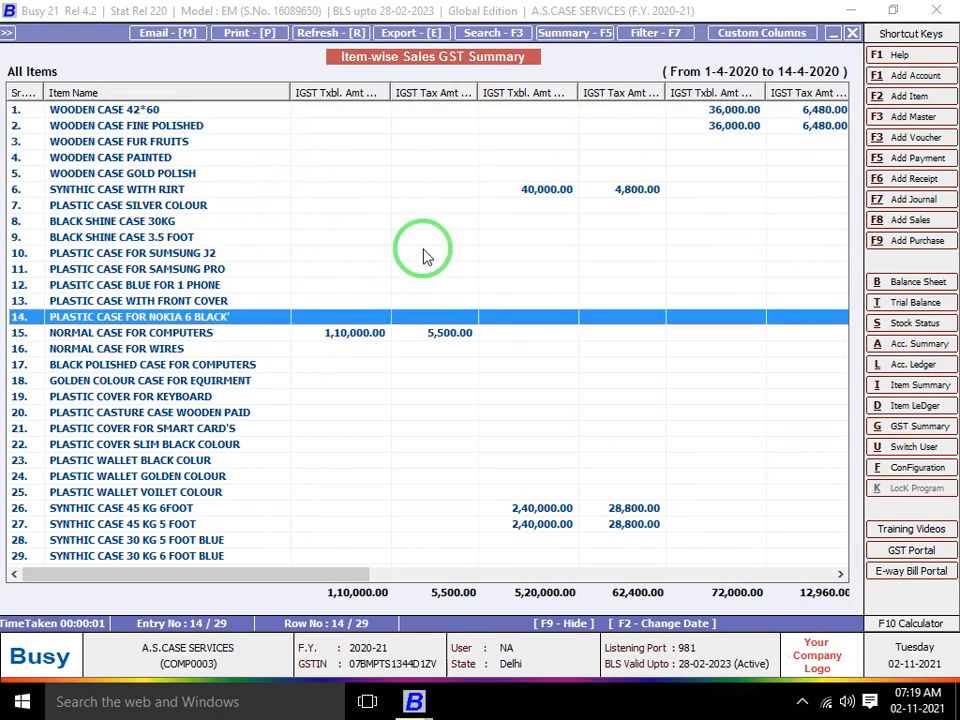
{"action": "key", "text": "Down"}
{"action": "key", "text": "Down"}
{"action": "key", "text": "Down"}
{"action": "key", "text": "Down"}
{"action": "key", "text": "Down"}
{"action": "key", "text": "Down"}
{"action": "key", "text": "Down"}
{"action": "key", "text": "Down"}
{"action": "key", "text": "Down"}
{"action": "key", "text": "Down"}
{"action": "key", "text": "Down"}
{"action": "key", "text": "Down"}
{"action": "key", "text": "Down"}
{"action": "key", "text": "Down"}
{"action": "key", "text": "Down"}
{"action": "key", "text": "Down"}
{"action": "key", "text": "Down"}
{"action": "key", "text": "Down"}
{"action": "key", "text": "Down"}
{"action": "key", "text": "Down"}
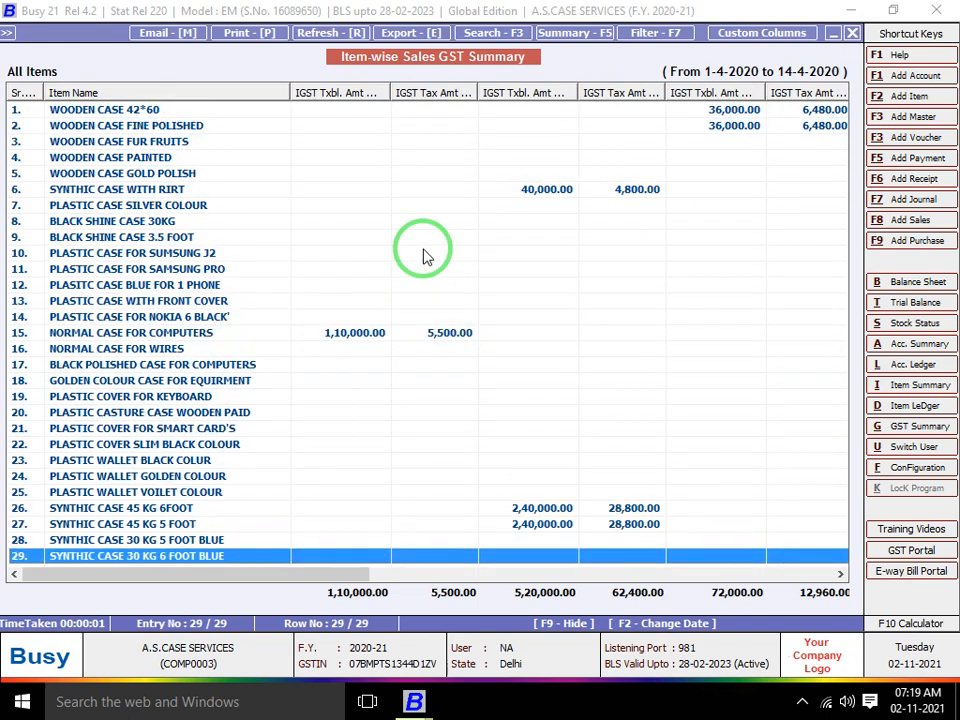
Regenerate the item-wise sales summary for B2B transactions only, from 01-04-2020 to 14-04-2020 with sale returns considered (Y)
{"action": "key", "text": "Escape"}
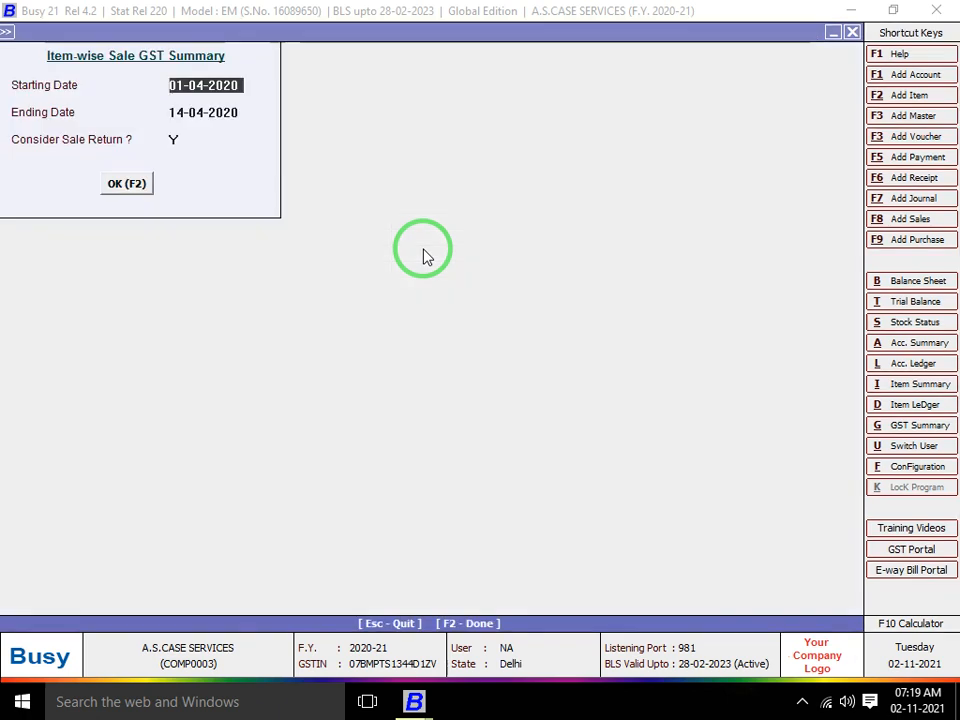
{"action": "key", "text": "Escape"}
{"action": "key", "text": "Right"}
{"action": "key", "text": "Escape"}
{"action": "key", "text": "Return"}
{"action": "key", "text": "Return"}
{"action": "key", "text": "Return"}
{"action": "key", "text": "Return"}
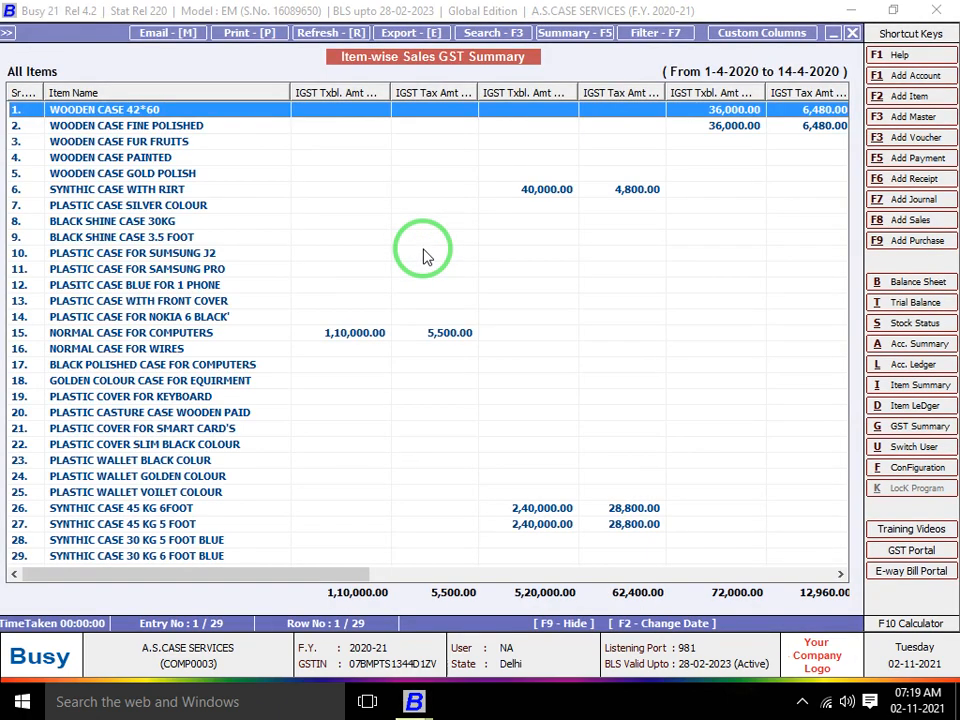
Go through the B2B item-wise sales summary from the first item to the last, checking the taxable and tax amounts
{"action": "key", "text": "Down"}
{"action": "key", "text": "Down"}
{"action": "key", "text": "Down"}
{"action": "key", "text": "Down"}
{"action": "key", "text": "Down"}
{"action": "key", "text": "Down"}
{"action": "key", "text": "Down"}
{"action": "key", "text": "Down"}
{"action": "key", "text": "Down"}
{"action": "key", "text": "Down"}
{"action": "key", "text": "Down"}
{"action": "key", "text": "Down"}
{"action": "key", "text": "Down"}
{"action": "key", "text": "Down"}
{"action": "key", "text": "Down"}
{"action": "key", "text": "Down"}
{"action": "key", "text": "Down"}
{"action": "key", "text": "Down"}
{"action": "key", "text": "Down"}
{"action": "key", "text": "Down"}
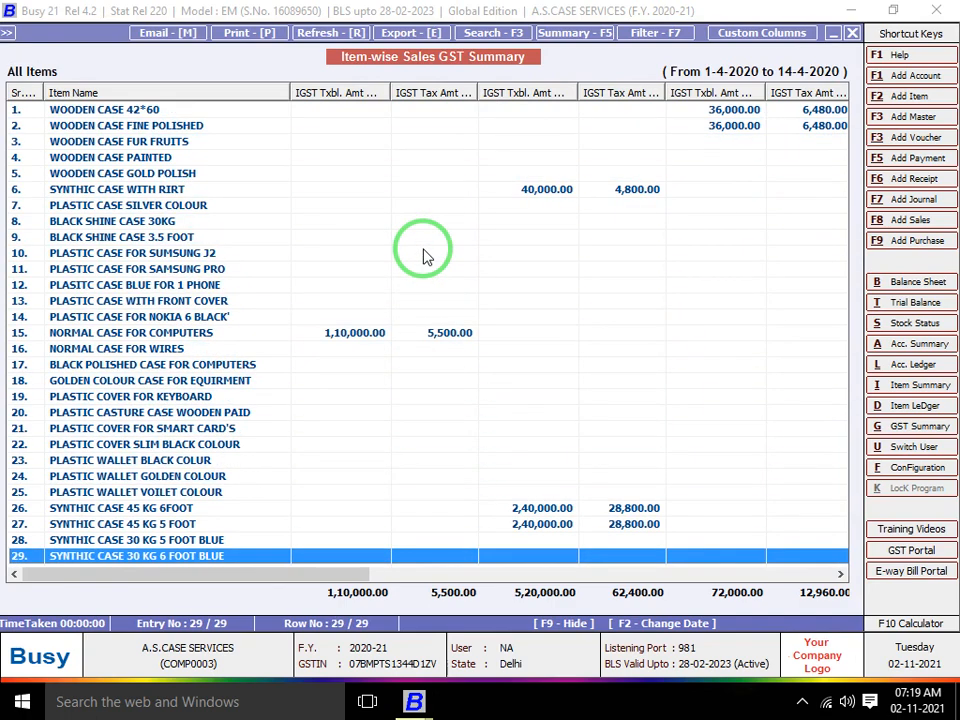
Close the item-wise sales summary and start the Item-Wise Purchase GST Summary for all items
{"action": "key", "text": "Escape"}
{"action": "key", "text": "Escape"}
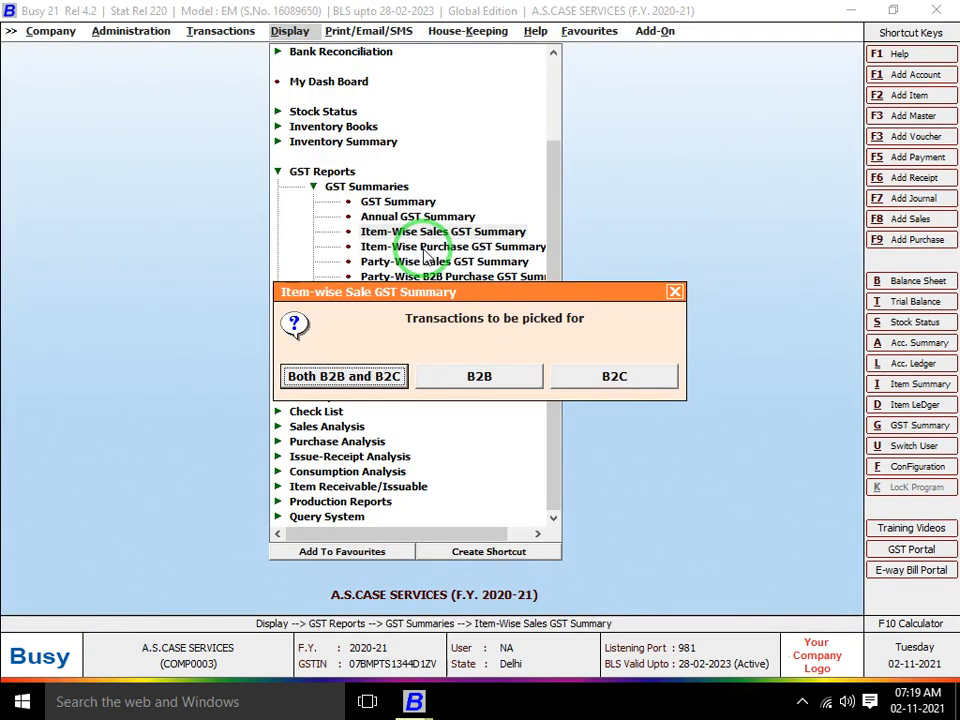
{"action": "key", "text": "Escape"}
{"action": "key", "text": "Escape"}
{"action": "key", "text": "Down"}
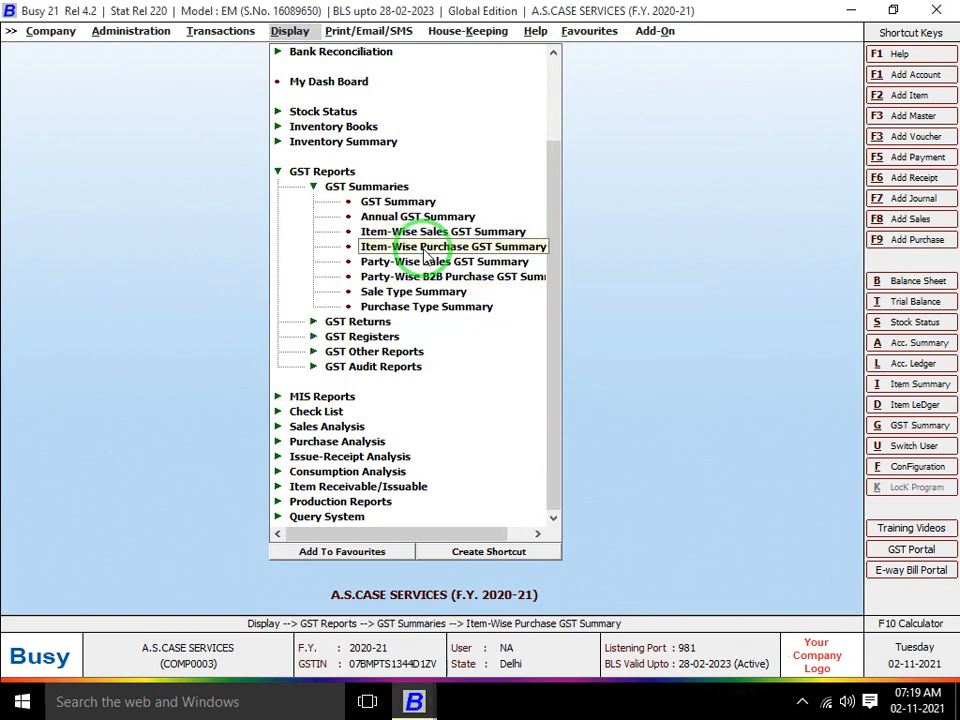
{"action": "key", "text": "Return"}
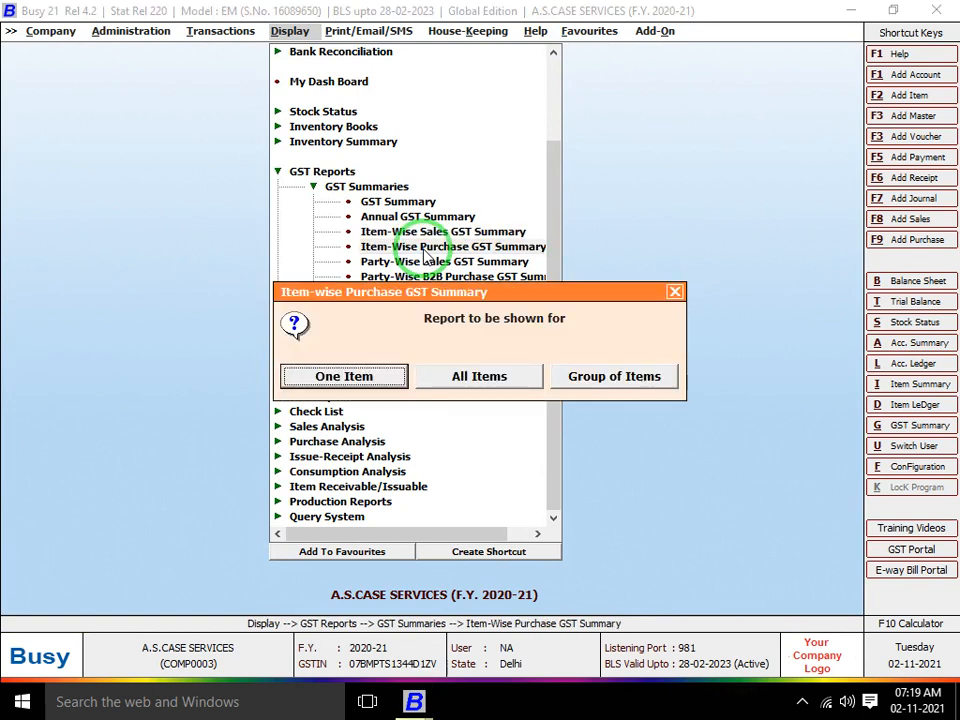
{"action": "key", "text": "Right"}
{"action": "key", "text": "Return"}
Generate the item-wise purchase summary for B2B transactions from 01-04-2020 to 14-04-2020, with purchase returns considered (Y) and by voucher date (V)
{"action": "key", "text": "Right"}
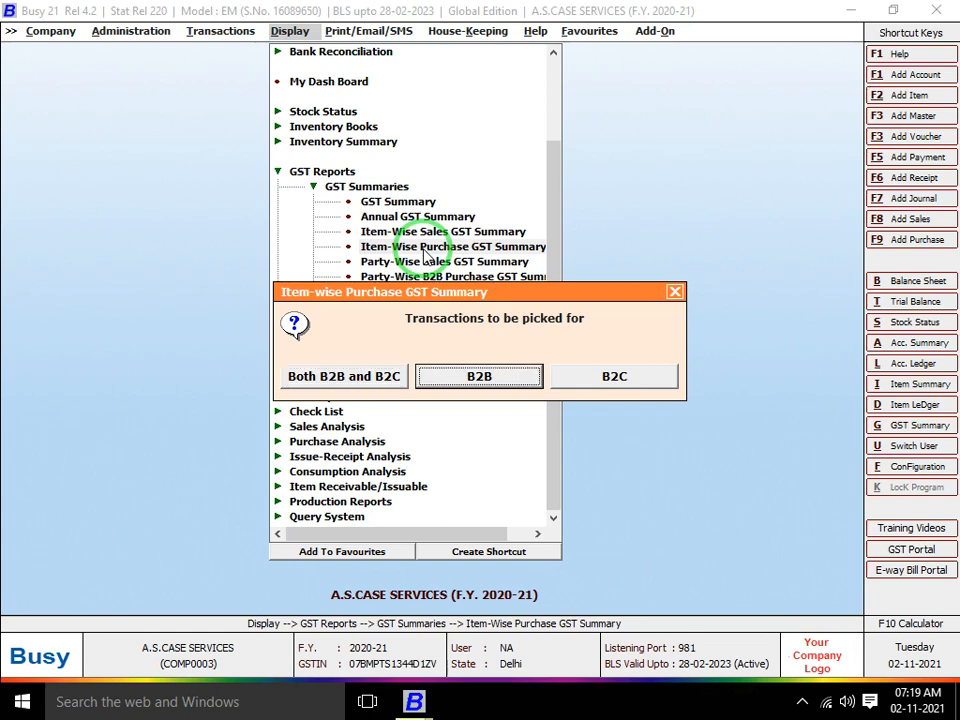
{"action": "key", "text": "Left"}
{"action": "key", "text": "Right"}
{"action": "key", "text": "Left"}
{"action": "key", "text": "Right"}
{"action": "key", "text": "Return"}
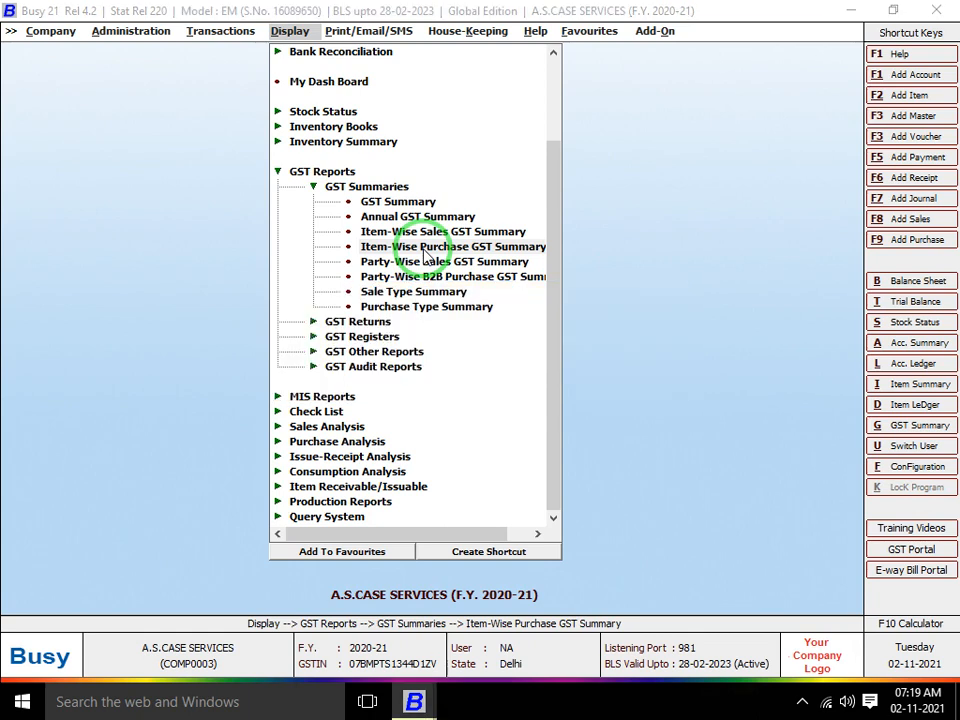
{"action": "key", "text": "Return"}
{"action": "key", "text": "Return"}
{"action": "key", "text": "Return"}
{"action": "key", "text": "Return"}
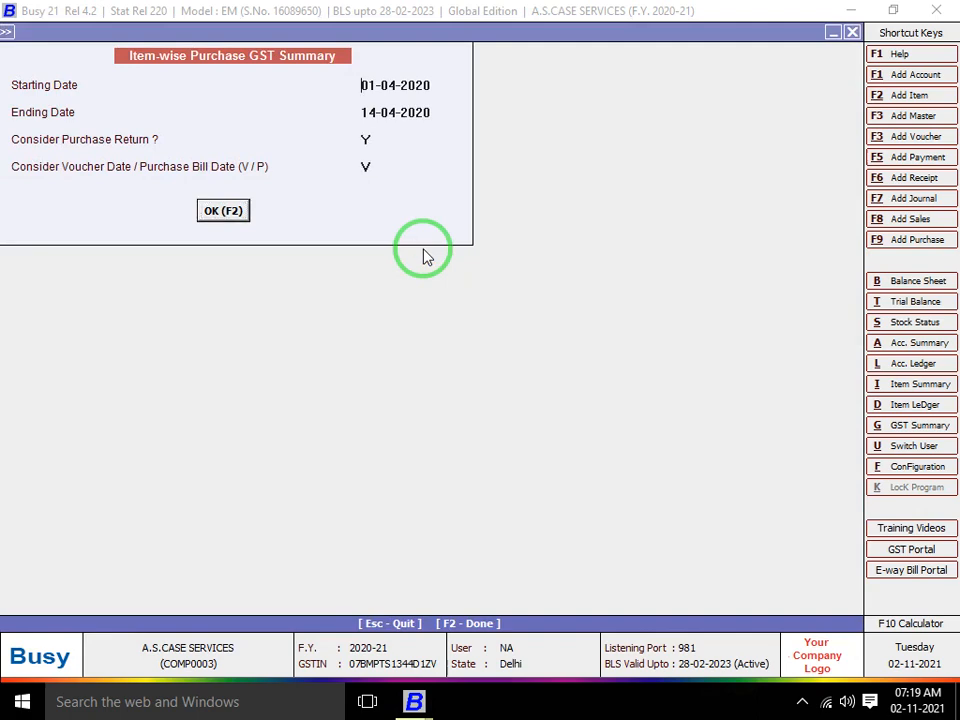
{"action": "key", "text": "Return"}
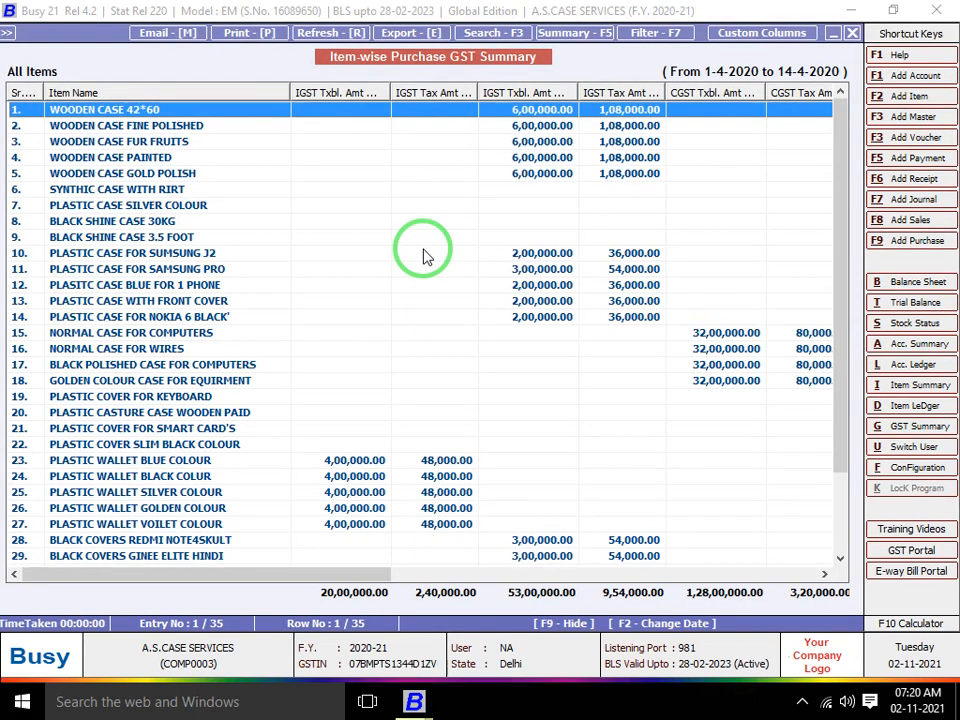
Examine the IGST and CGST taxable and tax amounts per item in the purchase summary, down to the last row
{"action": "key", "text": "Down"}
{"action": "key", "text": "Down"}
{"action": "key", "text": "Down"}
{"action": "key", "text": "Down"}
{"action": "key", "text": "Down"}
{"action": "key", "text": "Down"}
{"action": "key", "text": "Down"}
{"action": "key", "text": "Down"}
{"action": "key", "text": "Down"}
{"action": "key", "text": "Down"}
{"action": "key", "text": "Down"}
{"action": "key", "text": "Down"}
{"action": "key", "text": "Down"}
{"action": "key", "text": "Down"}
{"action": "key", "text": "Down"}
{"action": "key", "text": "Down"}
{"action": "key", "text": "Down"}
{"action": "key", "text": "Down"}
{"action": "key", "text": "Down"}
{"action": "key", "text": "Down"}
{"action": "key", "text": "Down"}
{"action": "key", "text": "Down"}
{"action": "key", "text": "Down"}
{"action": "key", "text": "Down"}
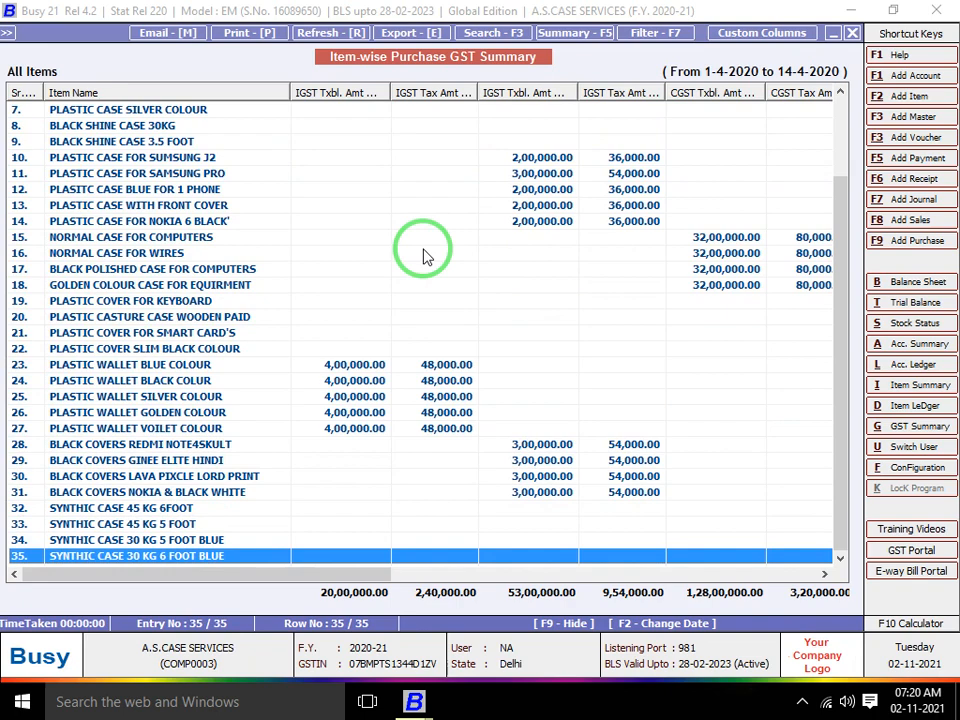
Close the item-wise purchase summary and start the Party-Wise Sales GST Summary for all parties
{"action": "key", "text": "Escape"}
{"action": "key", "text": "Escape"}
{"action": "key", "text": "Escape"}
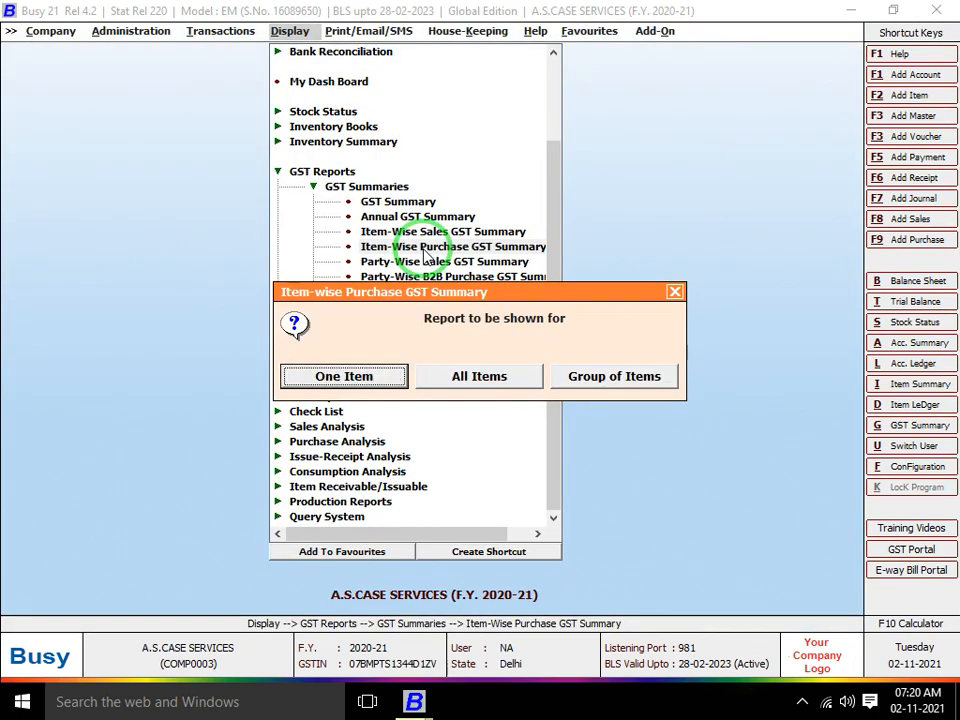
{"action": "key", "text": "Escape"}
{"action": "key", "text": "Down"}
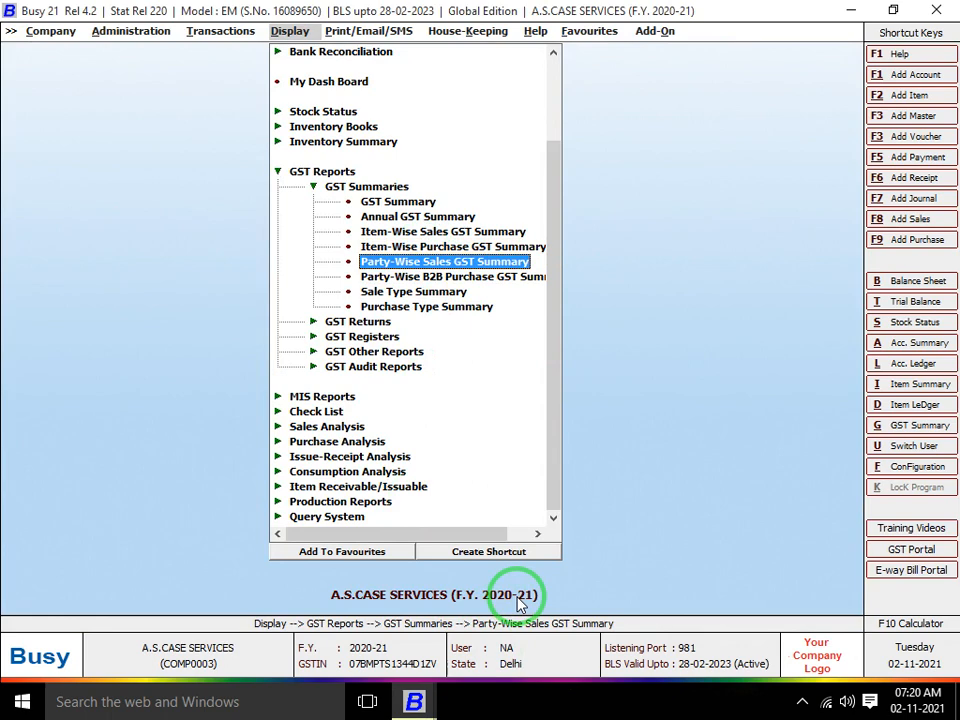
{"action": "key", "text": "Return"}
{"action": "key", "text": "Right"}
{"action": "key", "text": "Right"}
{"action": "key", "text": "Left"}
{"action": "key", "text": "Return"}
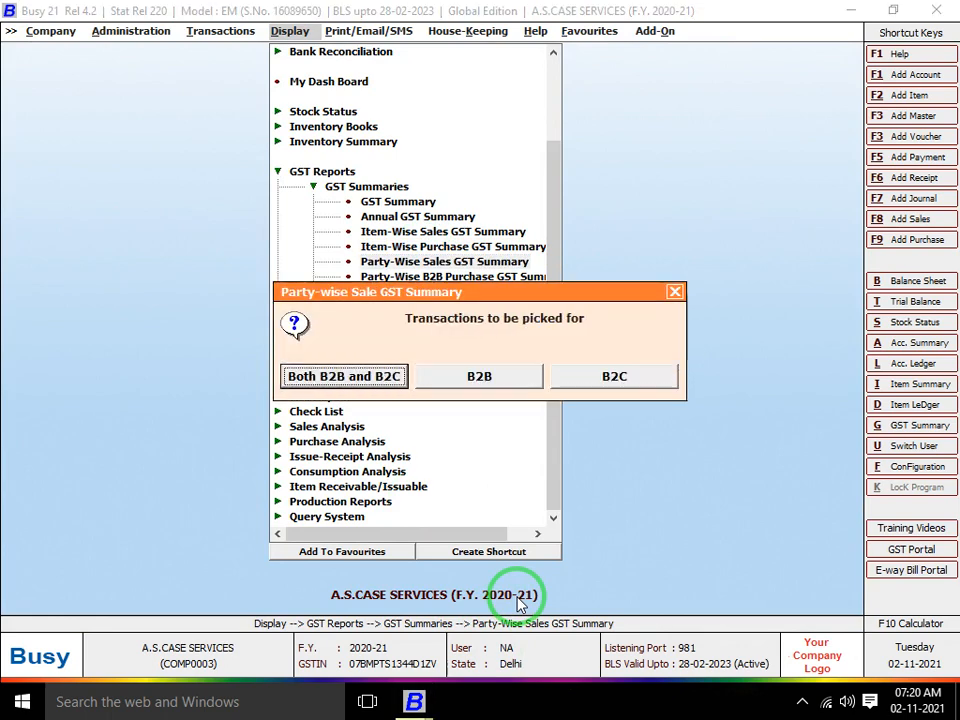
Generate the party-wise sales summary for both B2B and B2C transactions from 01-04-2020 to 14-04-2020, with sale returns considered (Y)
{"action": "key", "text": "Return"}
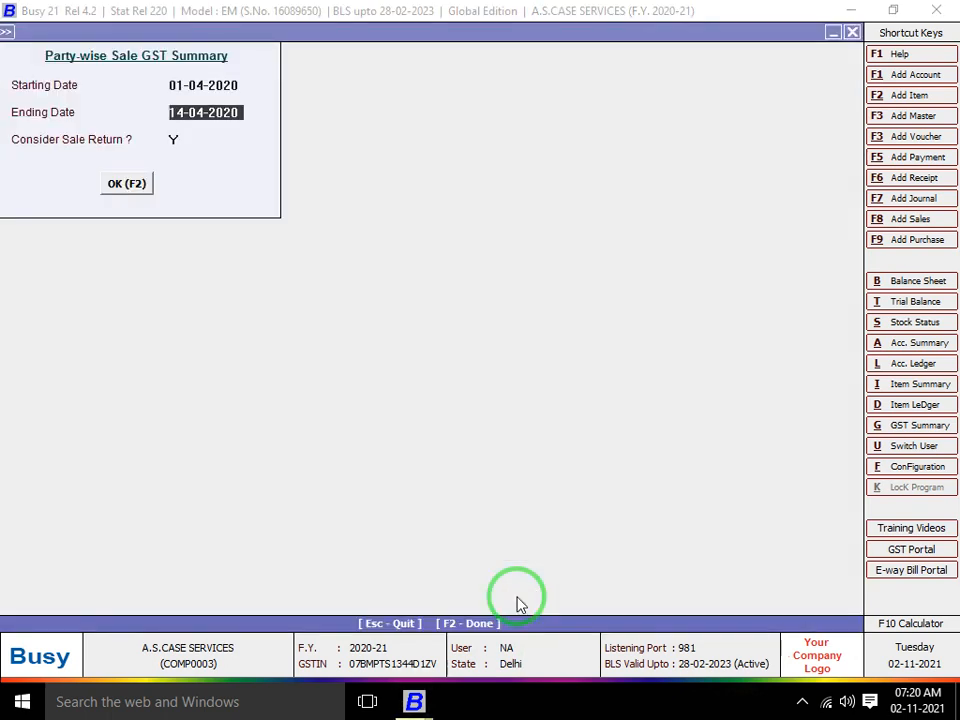
{"action": "key", "text": "Return"}
{"action": "key", "text": "Return"}
{"action": "key", "text": "F2"}
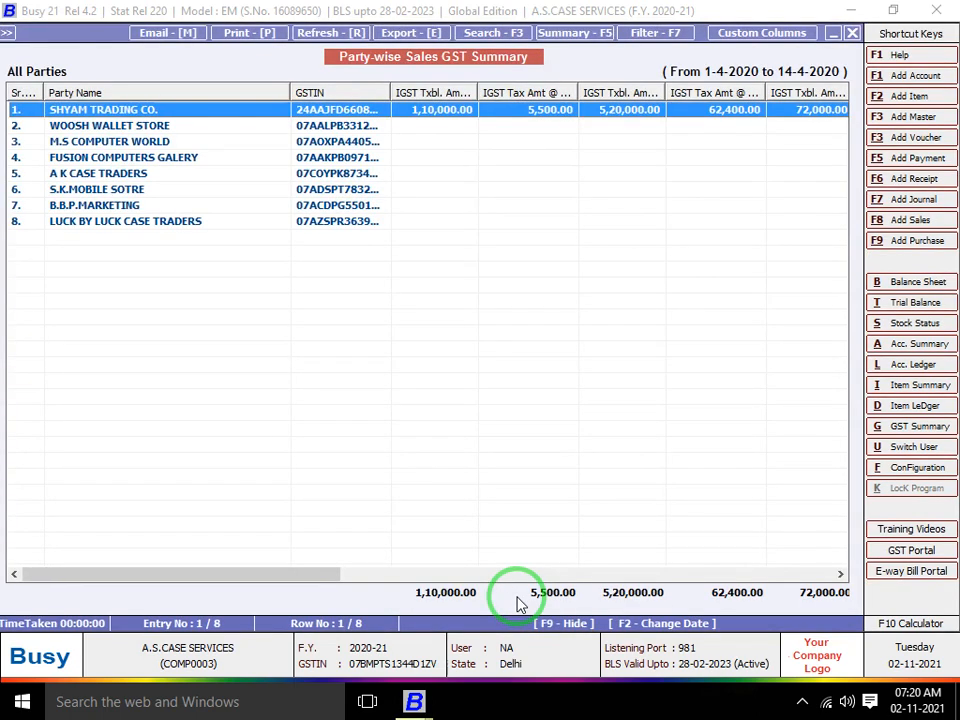
Examine the IGST, CGST and SGST taxable and tax amounts per party across the columns of the party-wise sales summary
{"action": "key", "text": "Down"}
{"action": "key", "text": "Down"}
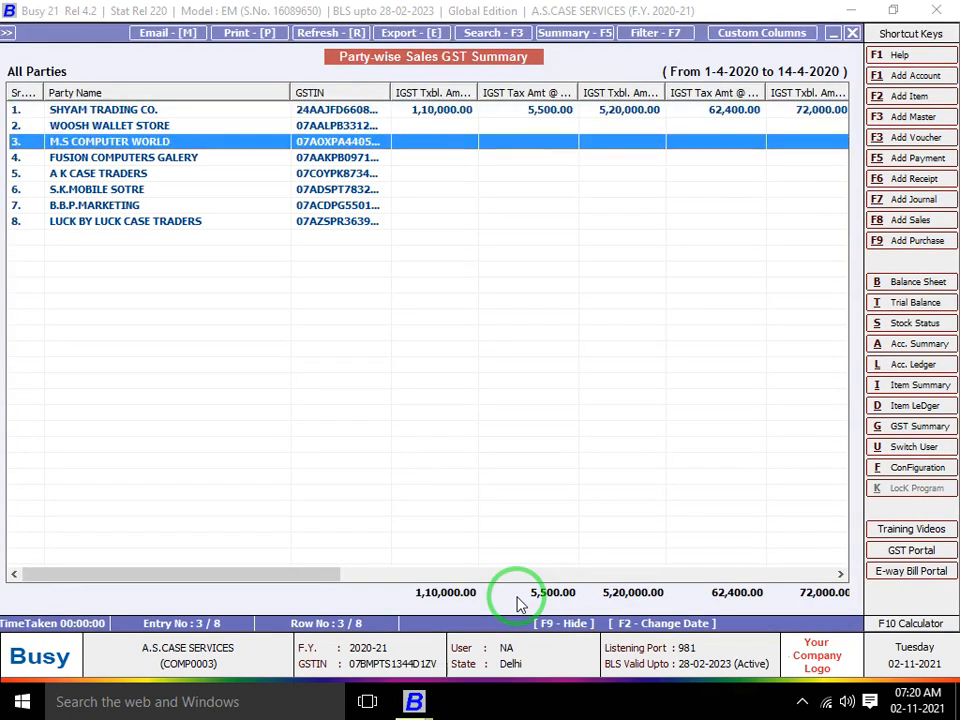
{"action": "key", "text": "Up"}
{"action": "key", "text": "Up"}
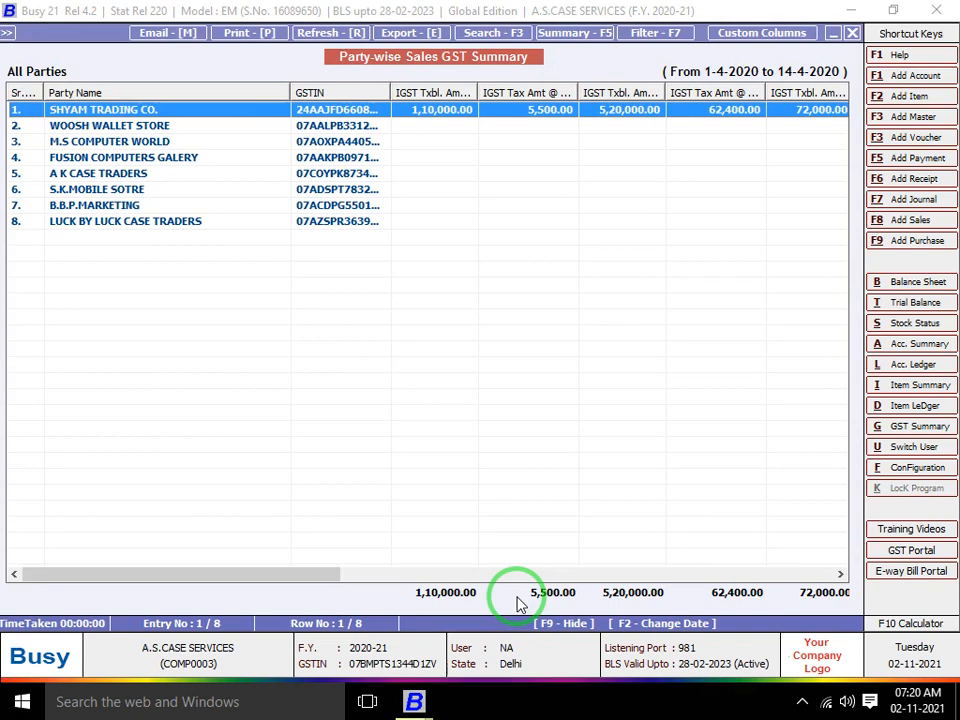
{"action": "key", "text": "Down"}
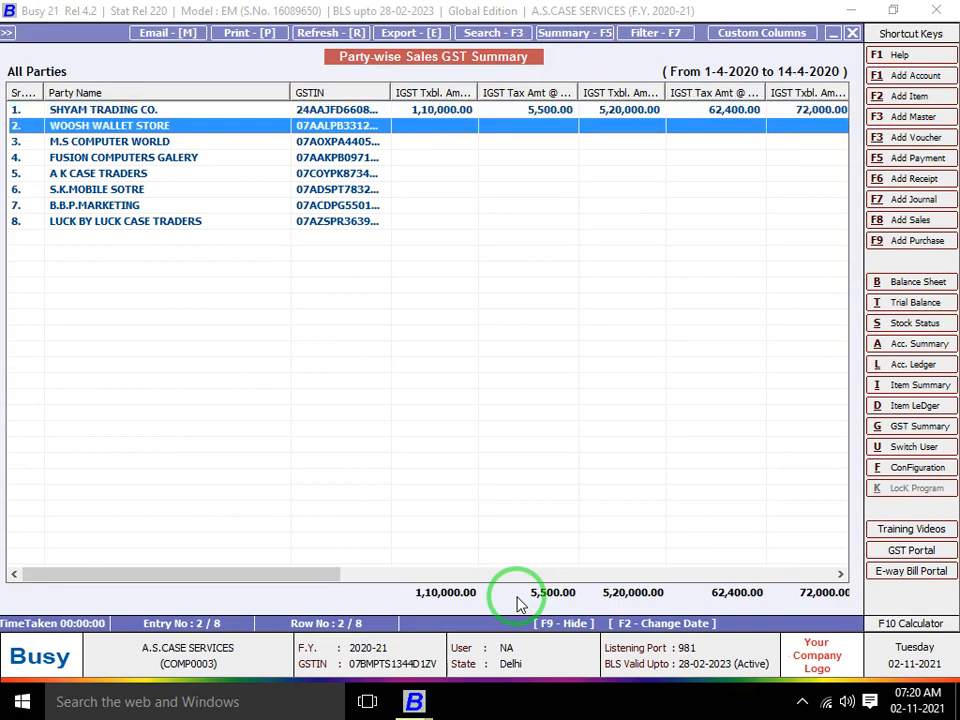
{"action": "key", "text": "Down"}
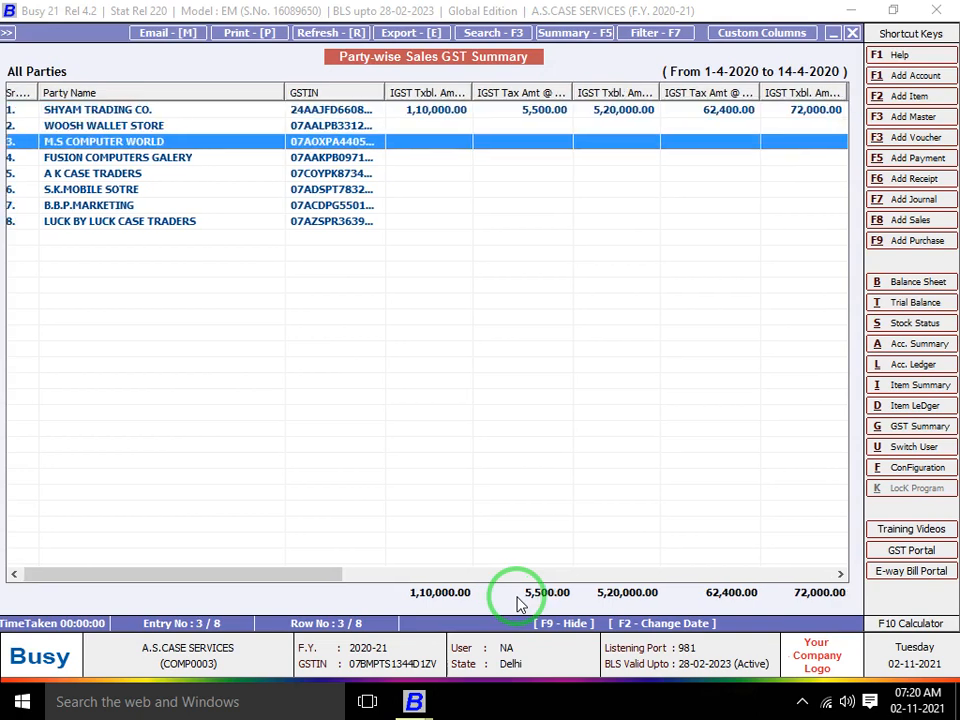
{"action": "key", "text": "Right"}
{"action": "key", "text": "Right"}
{"action": "key", "text": "Right"}
{"action": "key", "text": "Right"}
{"action": "key", "text": "Right"}
{"action": "key", "text": "Right"}
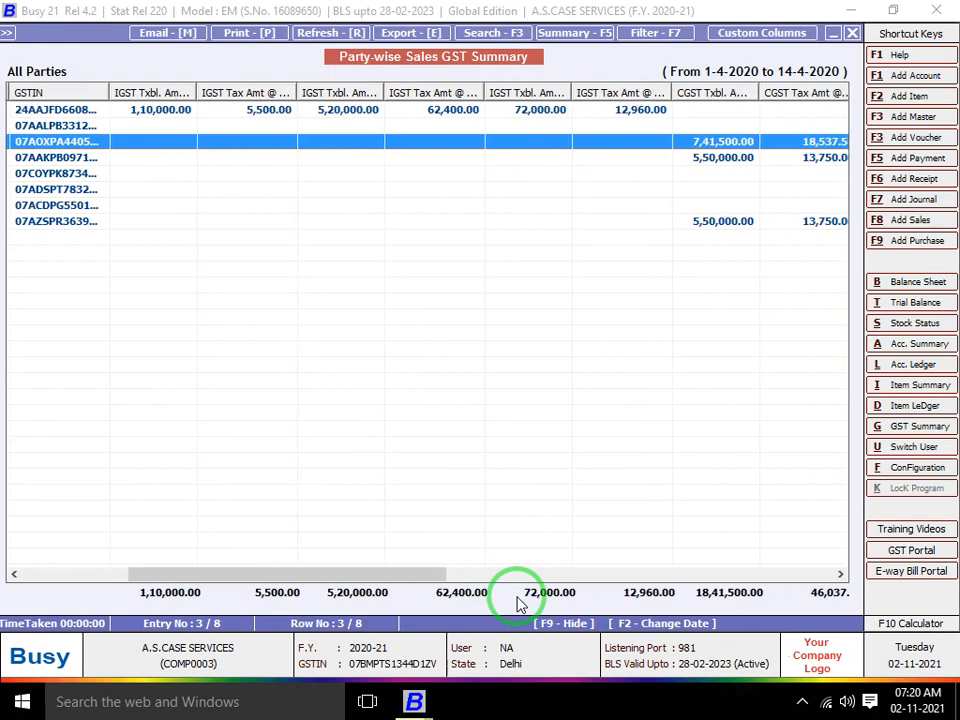
{"action": "key", "text": "Right"}
{"action": "key", "text": "Right"}
{"action": "key", "text": "Right"}
{"action": "key", "text": "Right"}
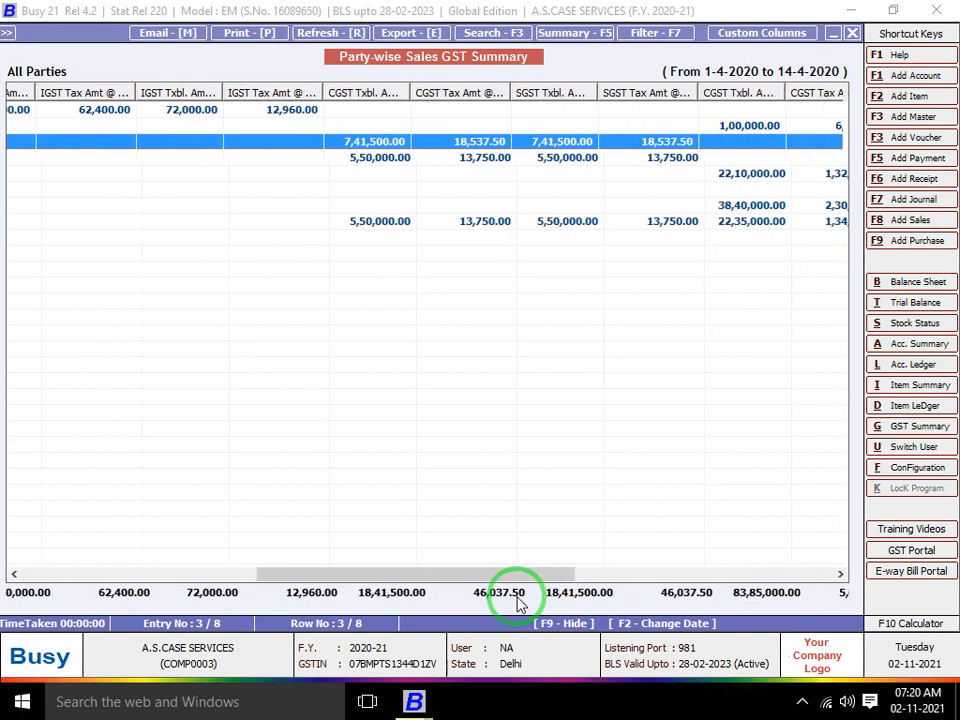
{"action": "key", "text": "Right"}
{"action": "key", "text": "Up"}
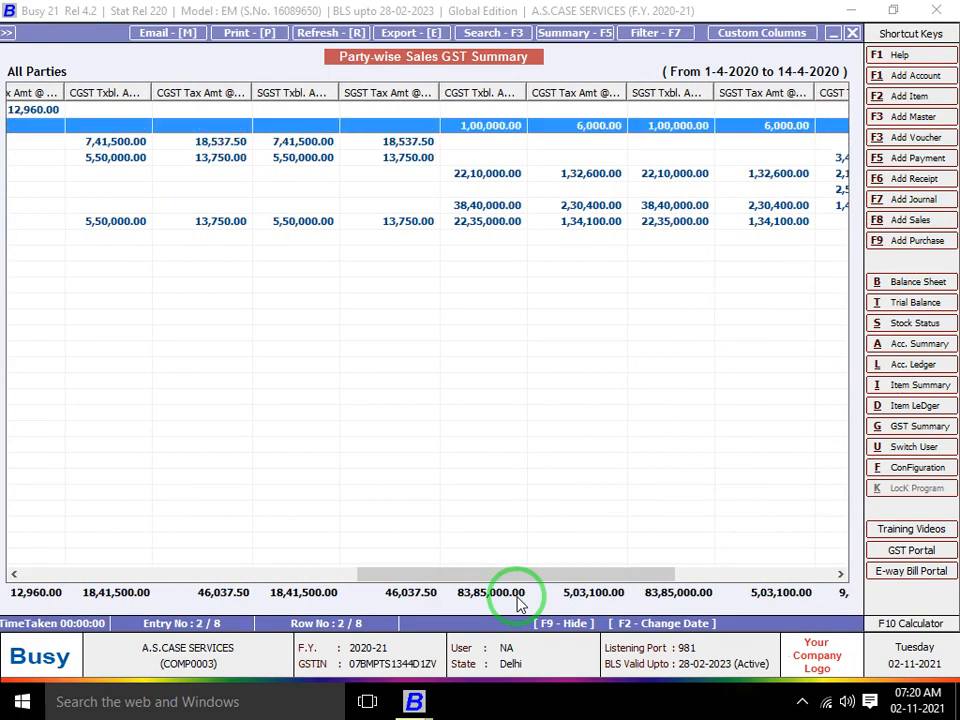
{"action": "key", "text": "Up"}
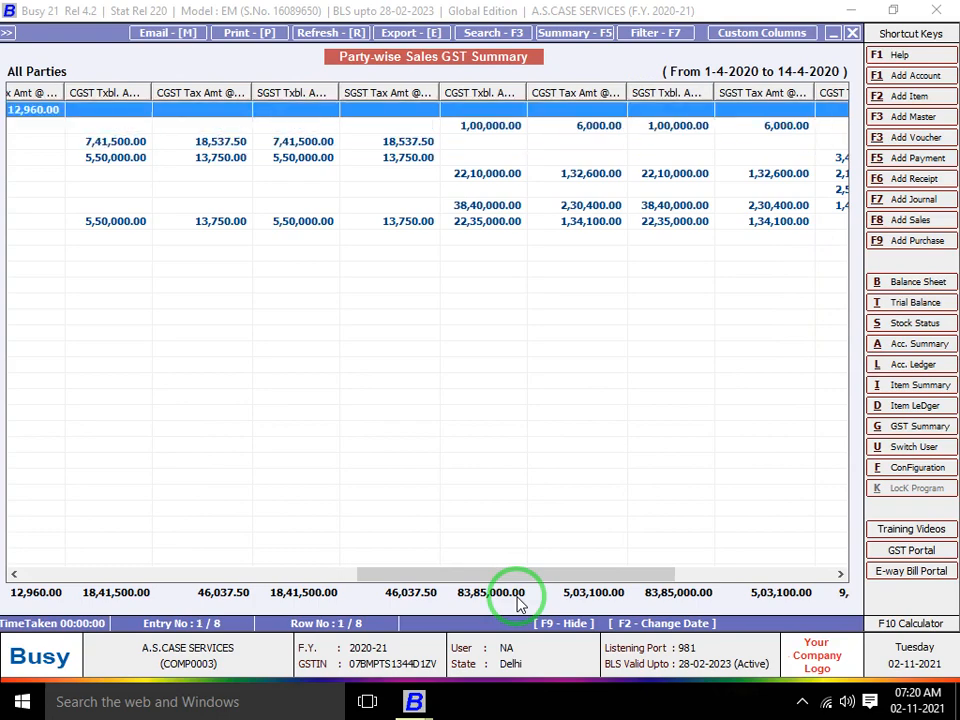
Regenerate the party-wise sales summary for B2B transactions only, from 01-04-2020 to 14-04-2020 with sale returns considered (Y)
{"action": "key", "text": "Escape"}
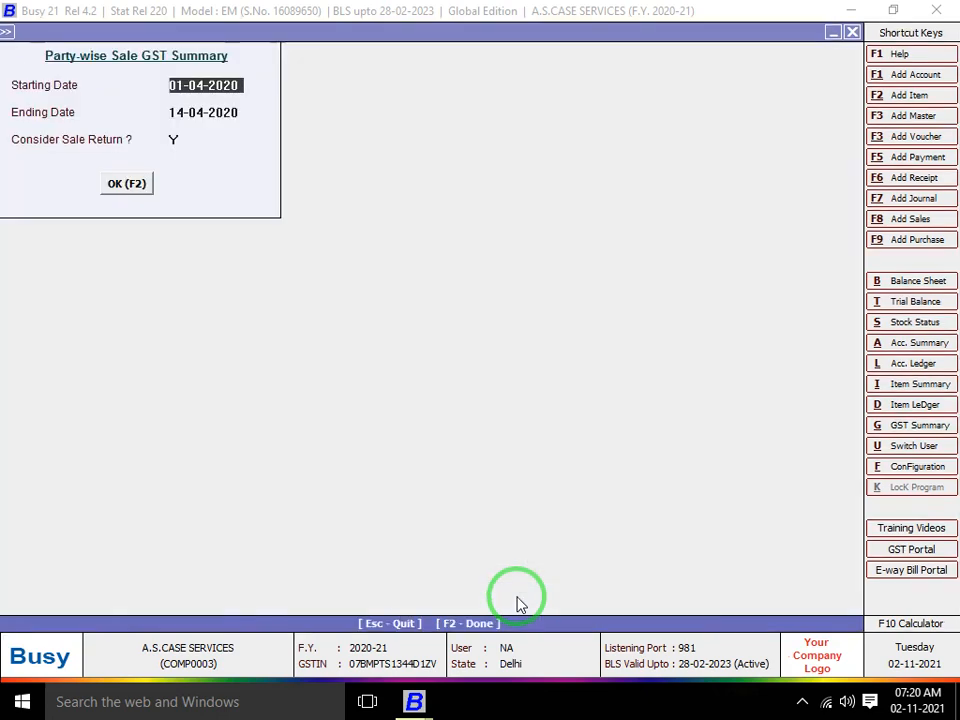
{"action": "key", "text": "Escape"}
{"action": "key", "text": "Right"}
{"action": "key", "text": "Return"}
{"action": "key", "text": "Return"}
{"action": "key", "text": "Return"}
{"action": "key", "text": "Return"}
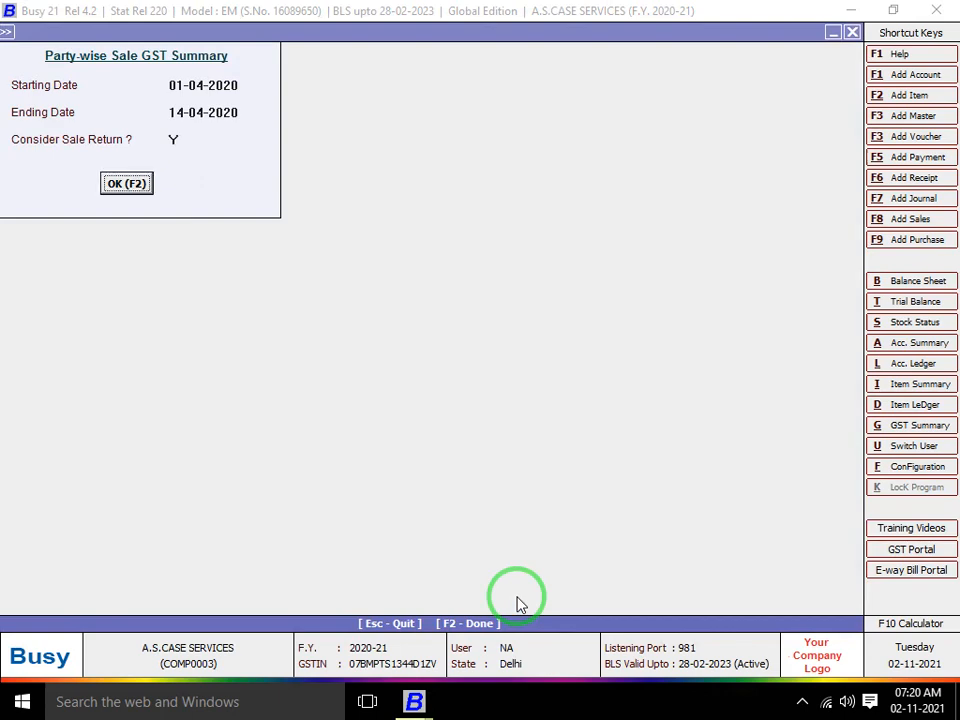
{"action": "key", "text": "Return"}
Regenerate the party-wise sales summary for B2C transactions only, keeping the period 01-04-2020 to 14-04-2020
{"action": "key", "text": "Escape"}
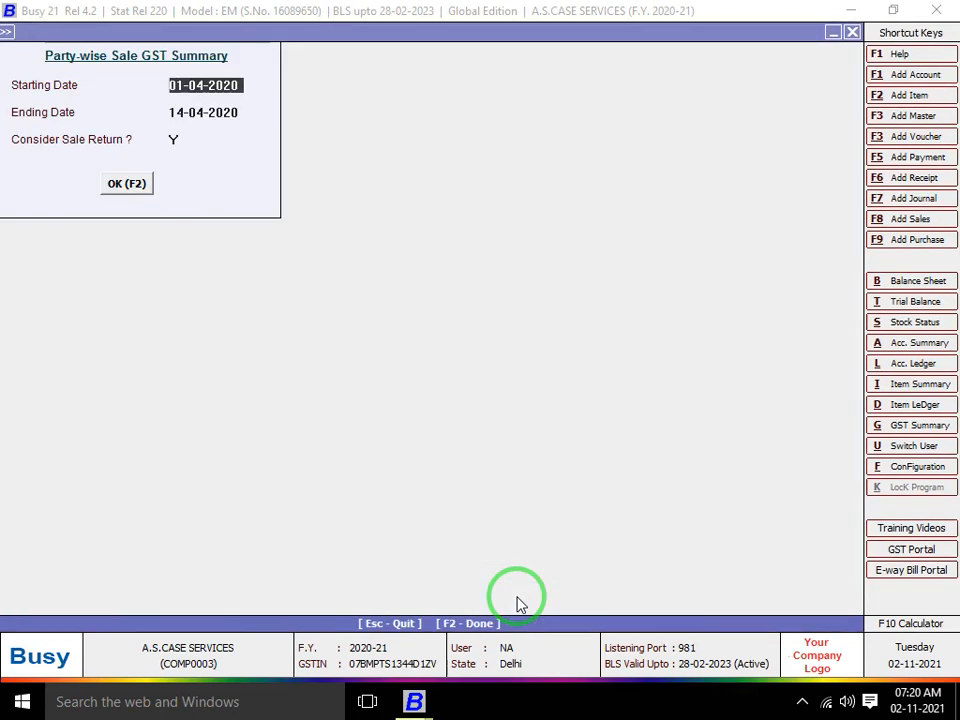
{"action": "key", "text": "Escape"}
{"action": "key", "text": "Right"}
{"action": "key", "text": "Right"}
{"action": "key", "text": "Return"}
{"action": "key", "text": "Return"}
{"action": "key", "text": "Return"}
{"action": "key", "text": "Return"}
{"action": "key", "text": "Return"}
{"action": "key", "text": "F2"}
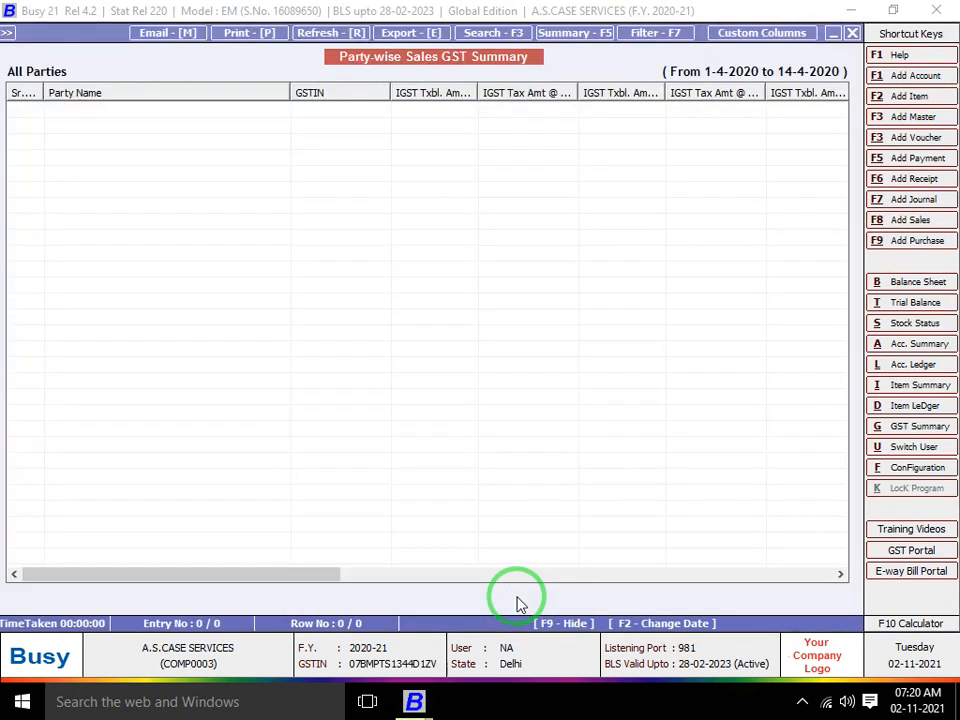
Close the party-wise sales summary and generate the Sale Type Summary from 01-04-2020 to 14-04-2020
{"action": "key", "text": "Escape"}
{"action": "key", "text": "Escape"}
{"action": "key", "text": "Escape"}
{"action": "key", "text": "Escape"}
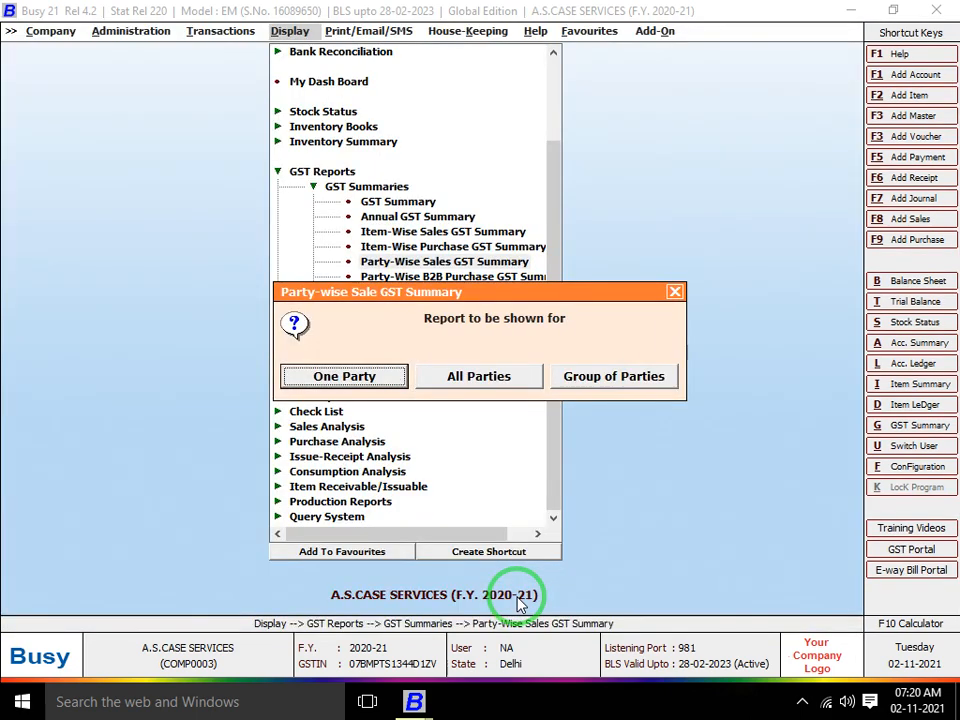
{"action": "key", "text": "Down"}
{"action": "key", "text": "Down"}
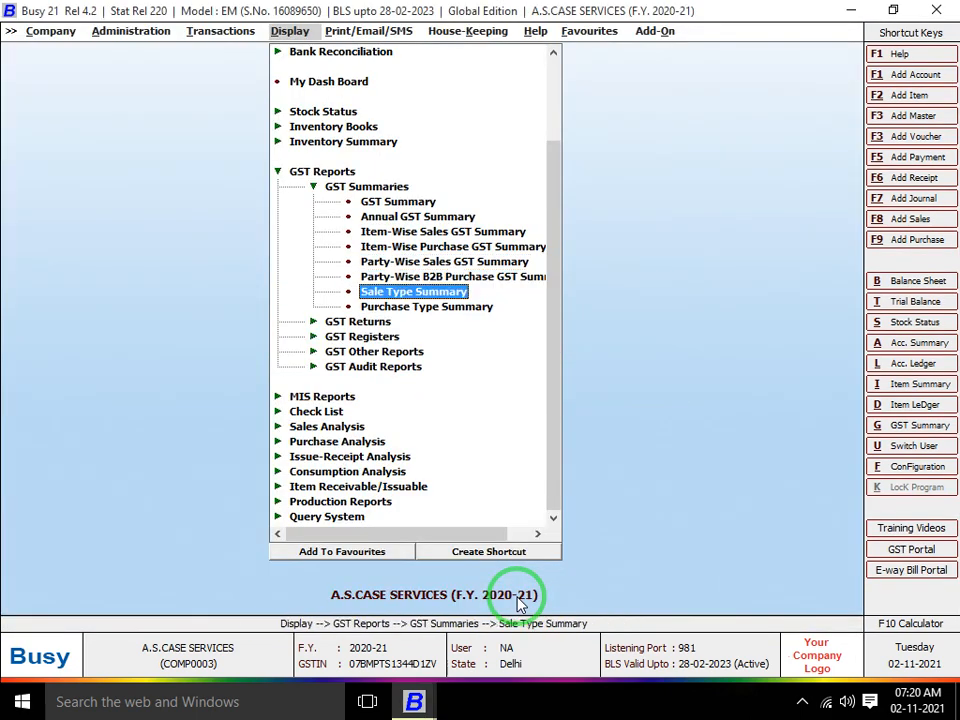
{"action": "key", "text": "Return"}
{"action": "key", "text": "Return"}
{"action": "key", "text": "Return"}
{"action": "key", "text": "Return"}
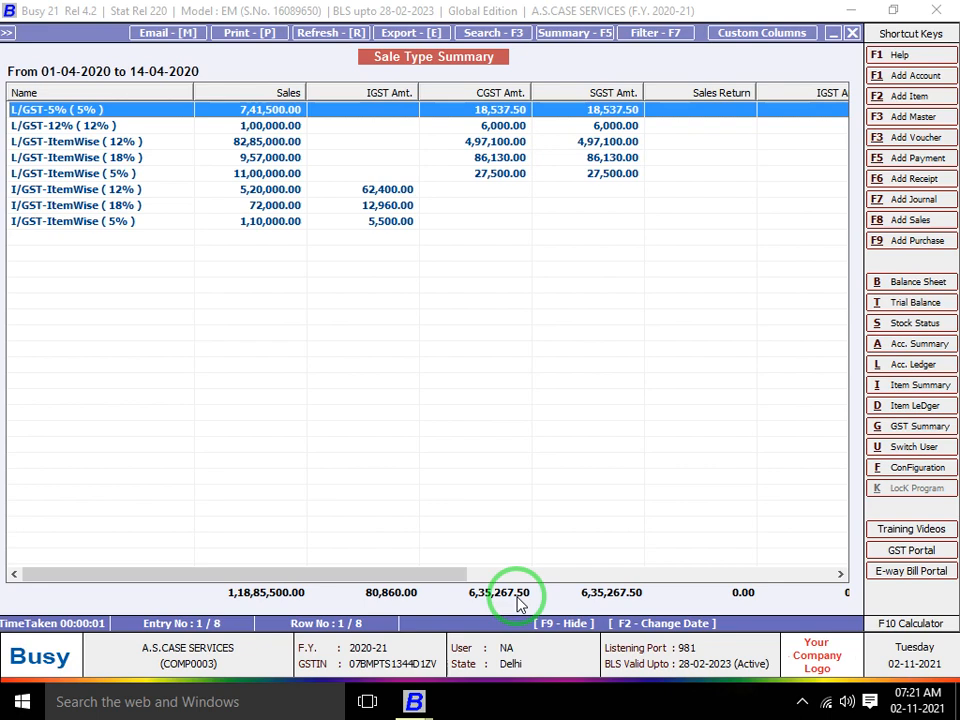
Review the sales, IGST, CGST and SGST amounts for each local and interstate sale type and return to the first row
{"action": "key", "text": "Down"}
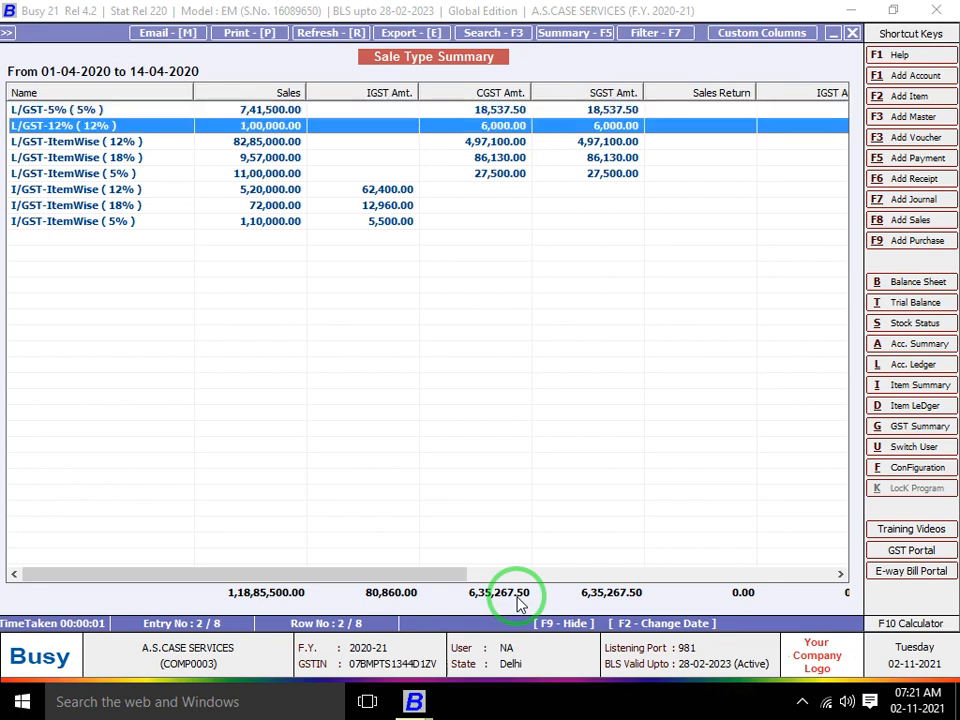
{"action": "key", "text": "Up"}
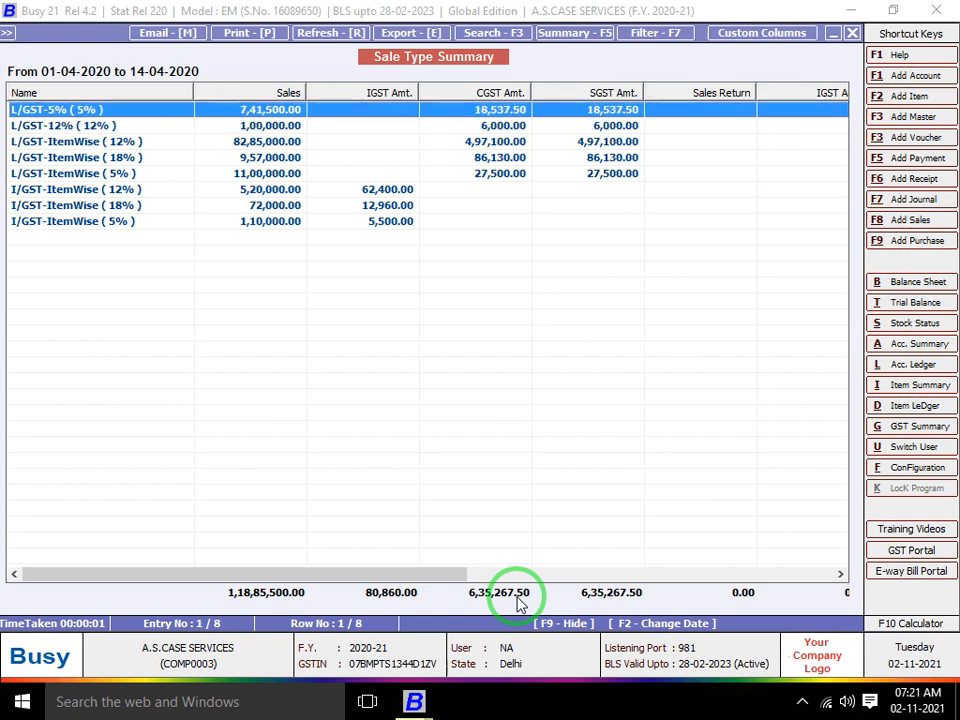
{"action": "key", "text": "Down"}
{"action": "key", "text": "Down"}
{"action": "key", "text": "Down"}
{"action": "key", "text": "Down"}
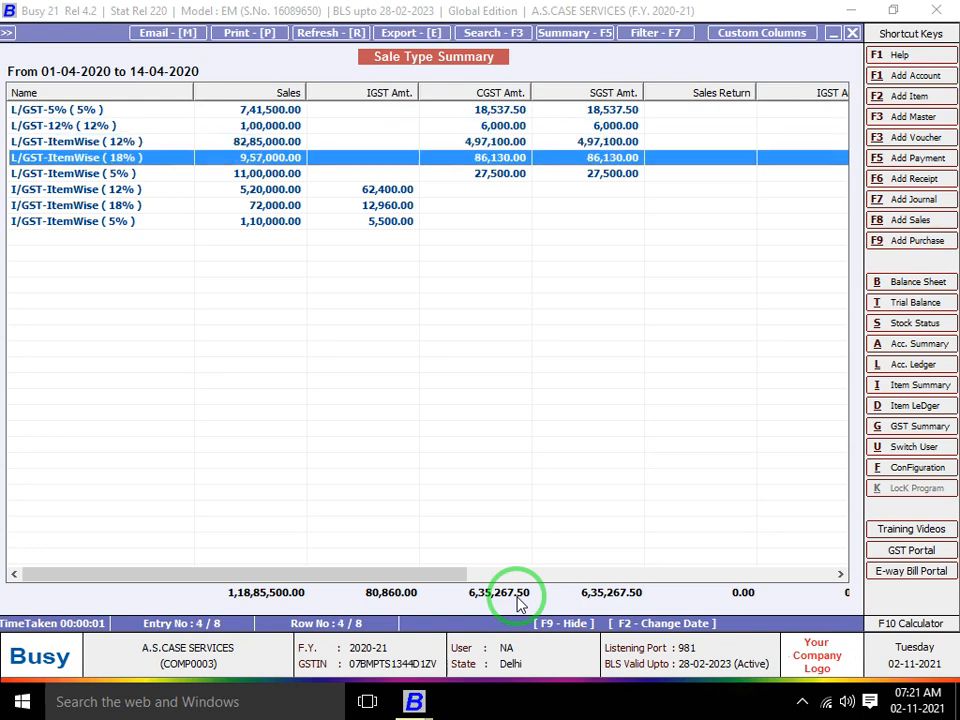
{"action": "key", "text": "Down"}
{"action": "key", "text": "Down"}
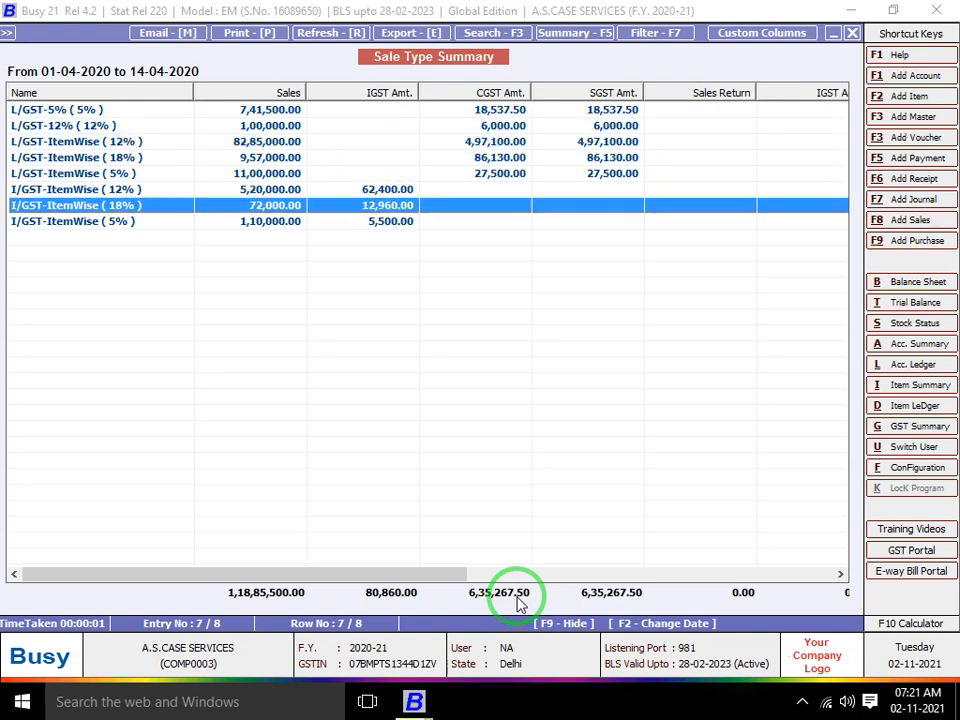
{"action": "key", "text": "Up"}
{"action": "key", "text": "Up"}
{"action": "key", "text": "Up"}
{"action": "key", "text": "Up"}
{"action": "key", "text": "Up"}
{"action": "key", "text": "Up"}
View the Sale Register for sale type L/GST-5% and its M.S COMPUTER WORLD voucher, and return to the summary
{"action": "key", "text": "Return"}
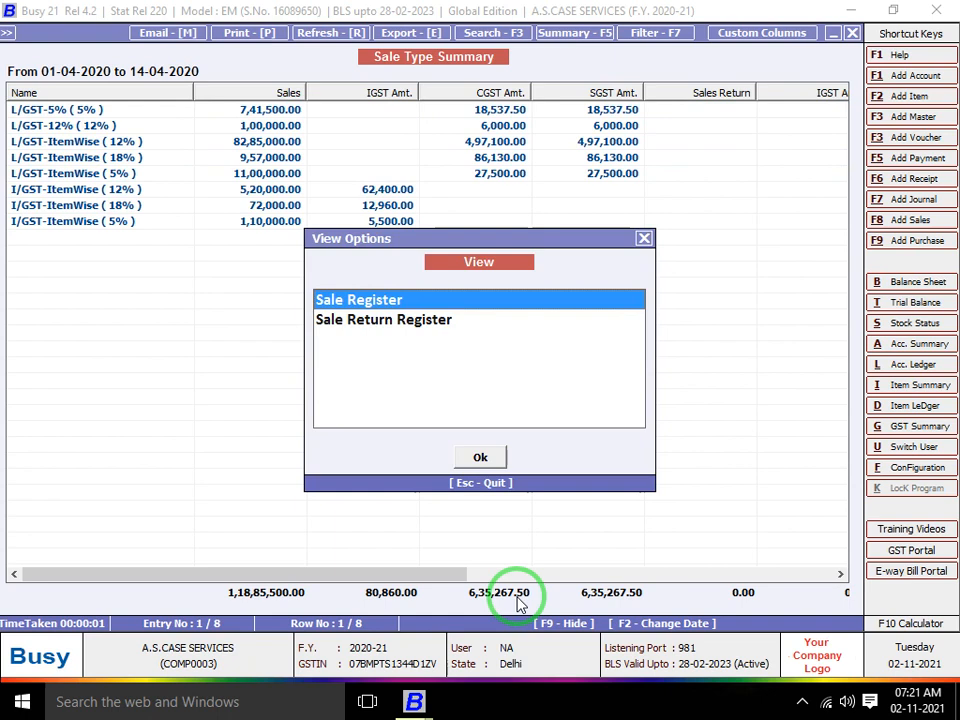
{"action": "key", "text": "Return"}
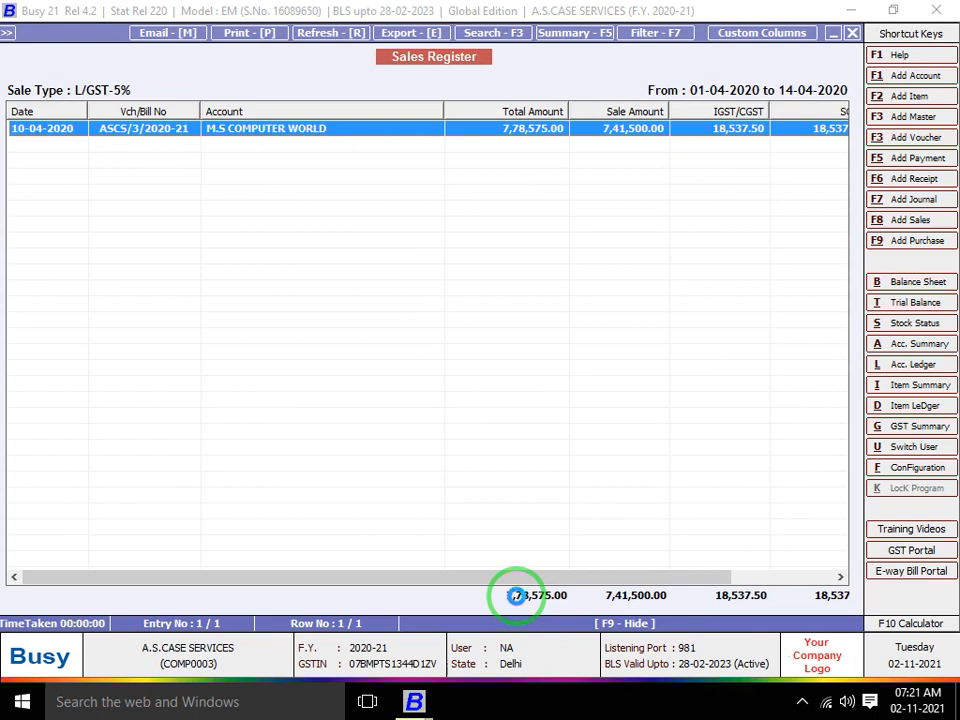
{"action": "key", "text": "Return"}
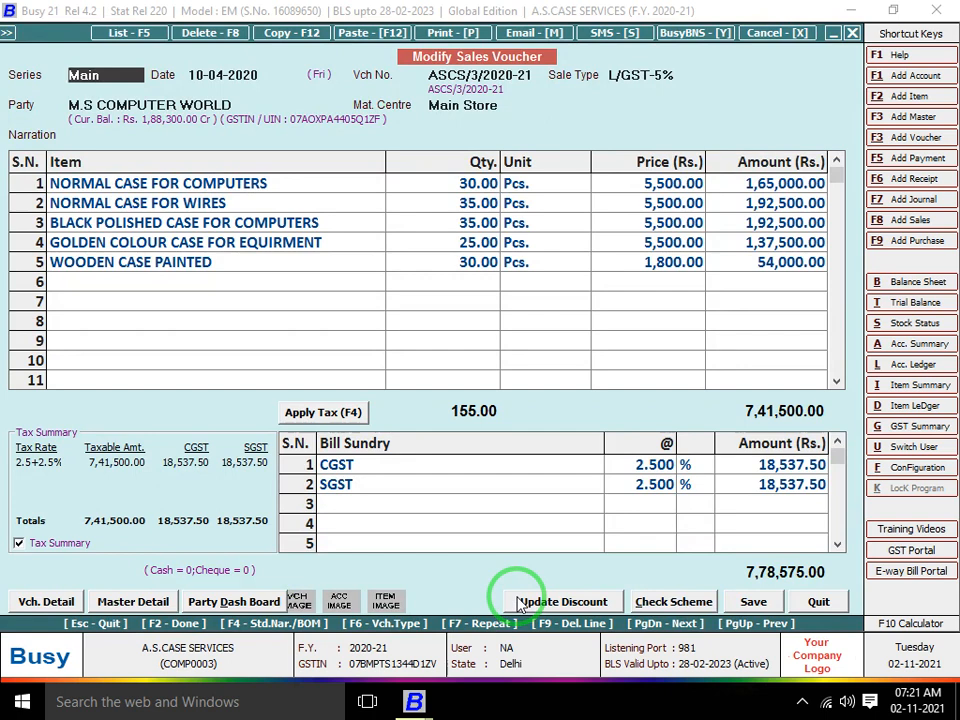
{"action": "key", "text": "Escape"}
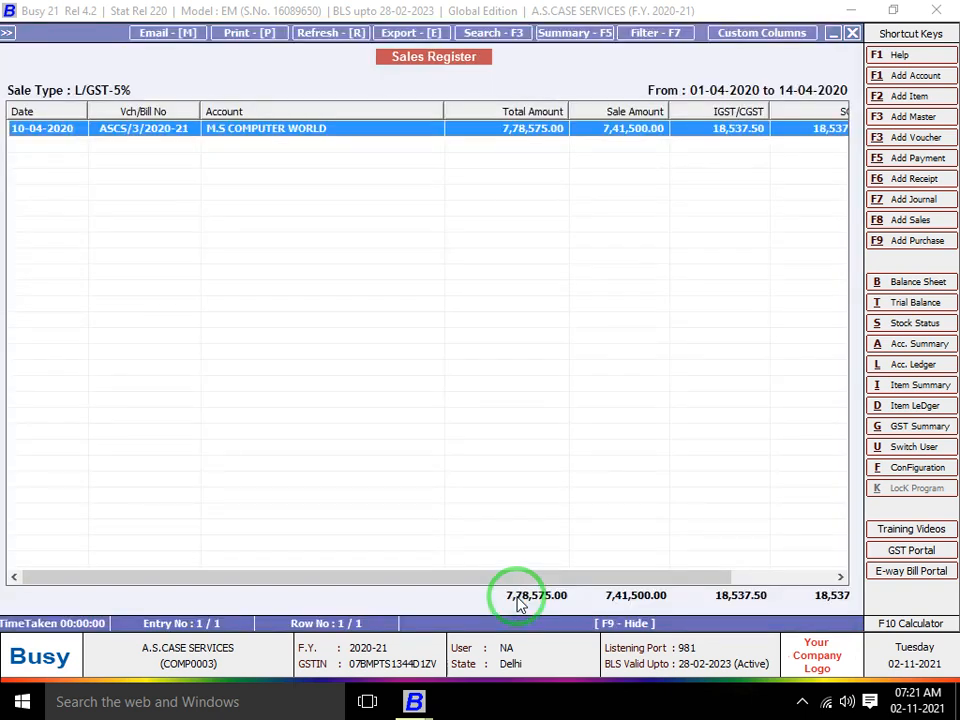
{"action": "key", "text": "Escape"}
{"action": "key", "text": "Escape"}
View the Sale Register for sale type L/GST-12% and its WOOSH WALLET STORE voucher, and return to the summary
{"action": "key", "text": "Down"}
{"action": "key", "text": "Return"}
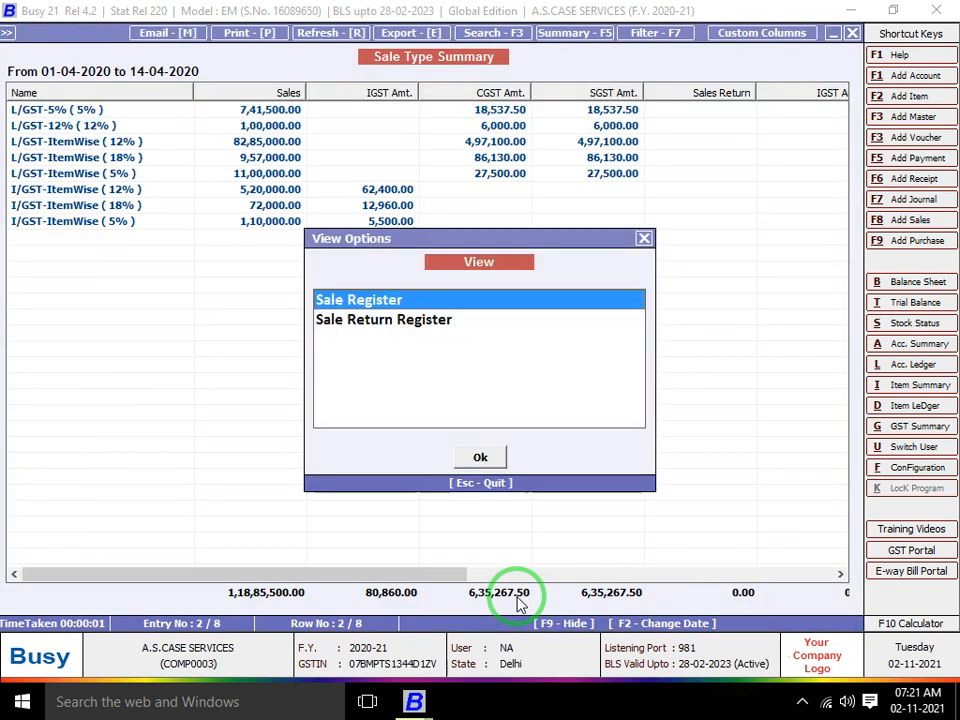
{"action": "key", "text": "Return"}
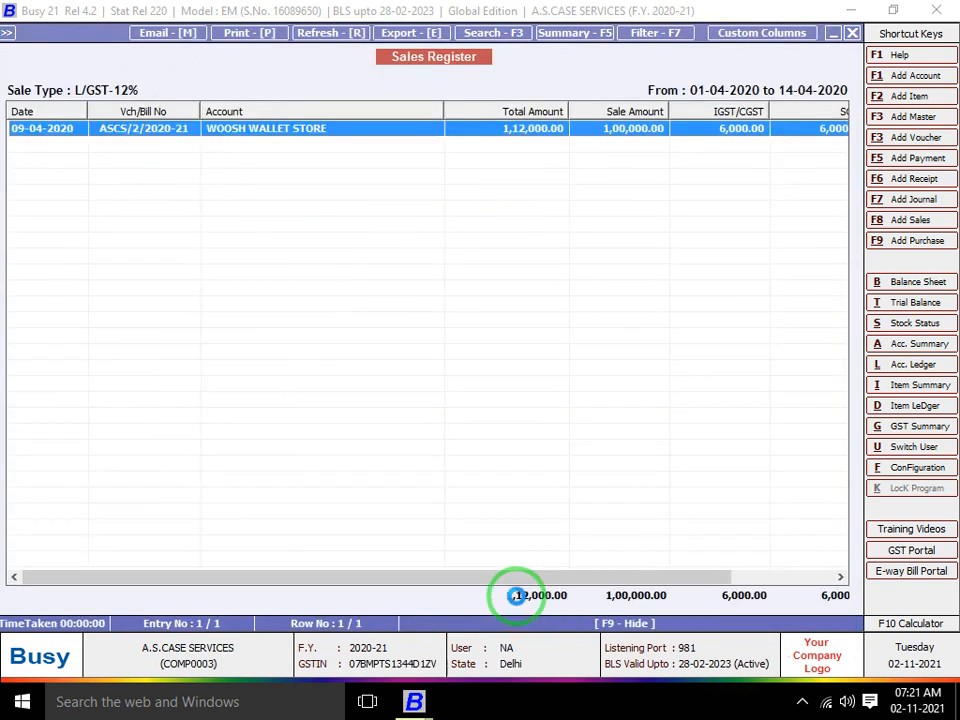
{"action": "key", "text": "Return"}
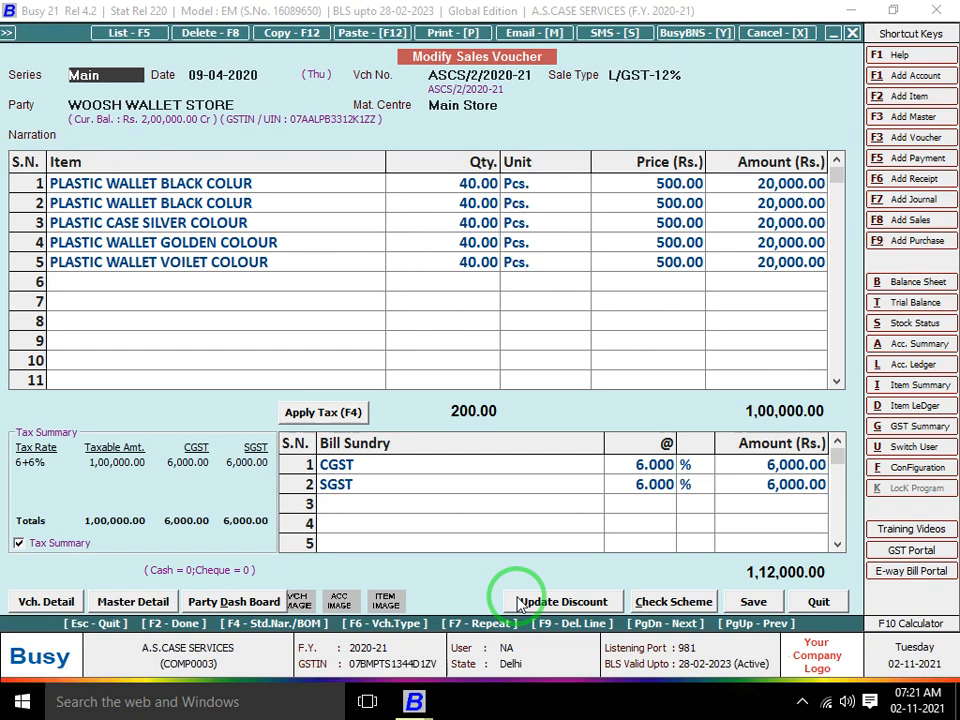
{"action": "key", "text": "Escape"}
{"action": "key", "text": "Escape"}
{"action": "key", "text": "Escape"}
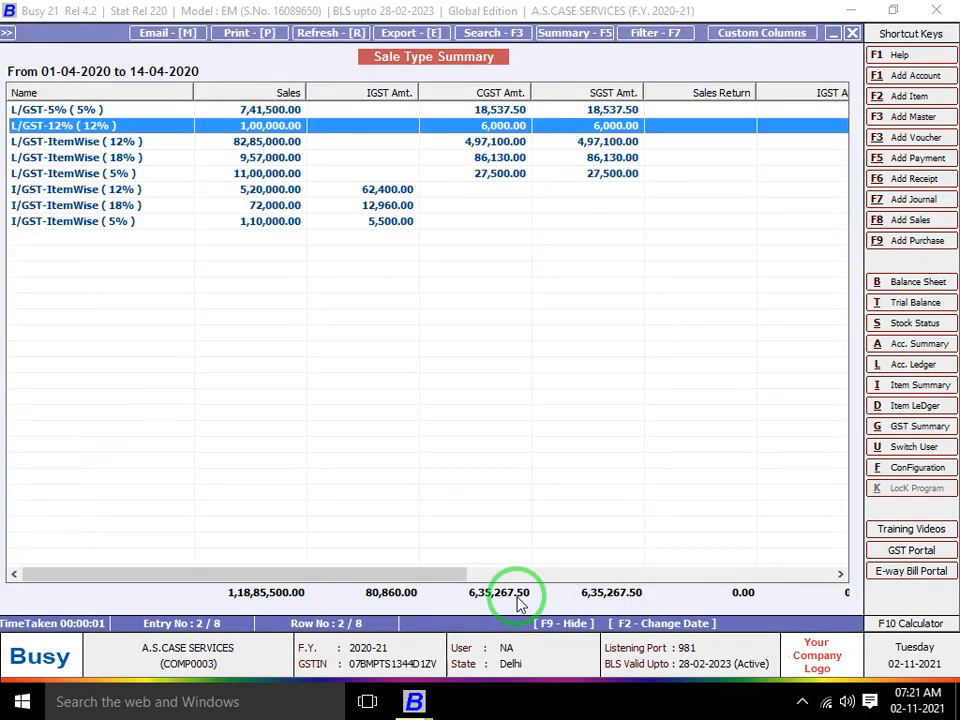
Close the Sale Type Summary and choose the Purchase Type Summary report
{"action": "key", "text": "Escape"}
{"action": "key", "text": "Escape"}
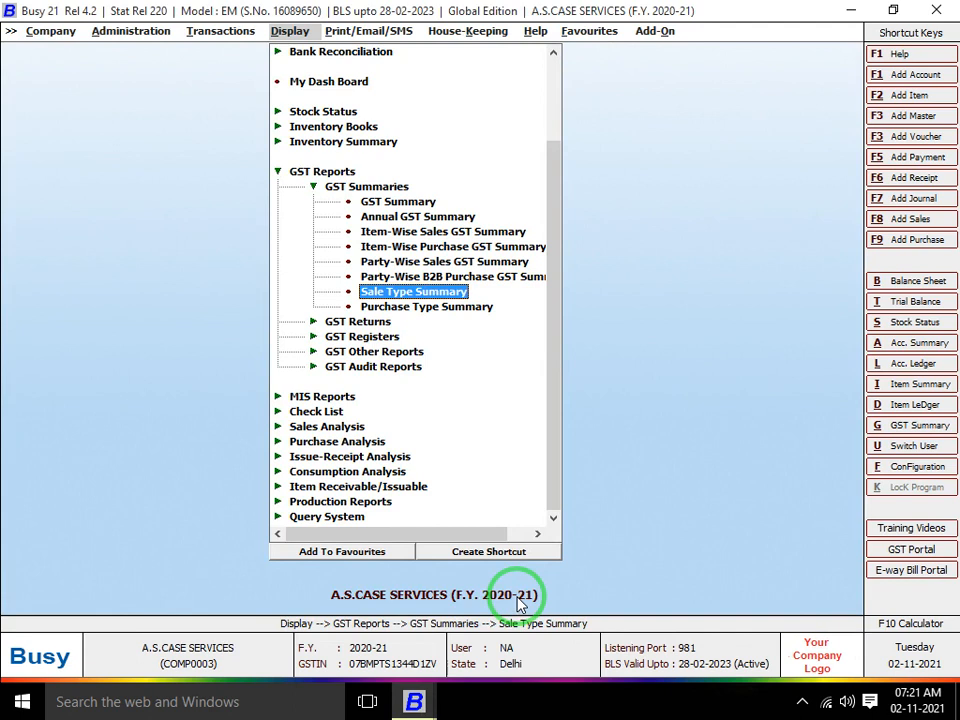
{"action": "key", "text": "Down"}
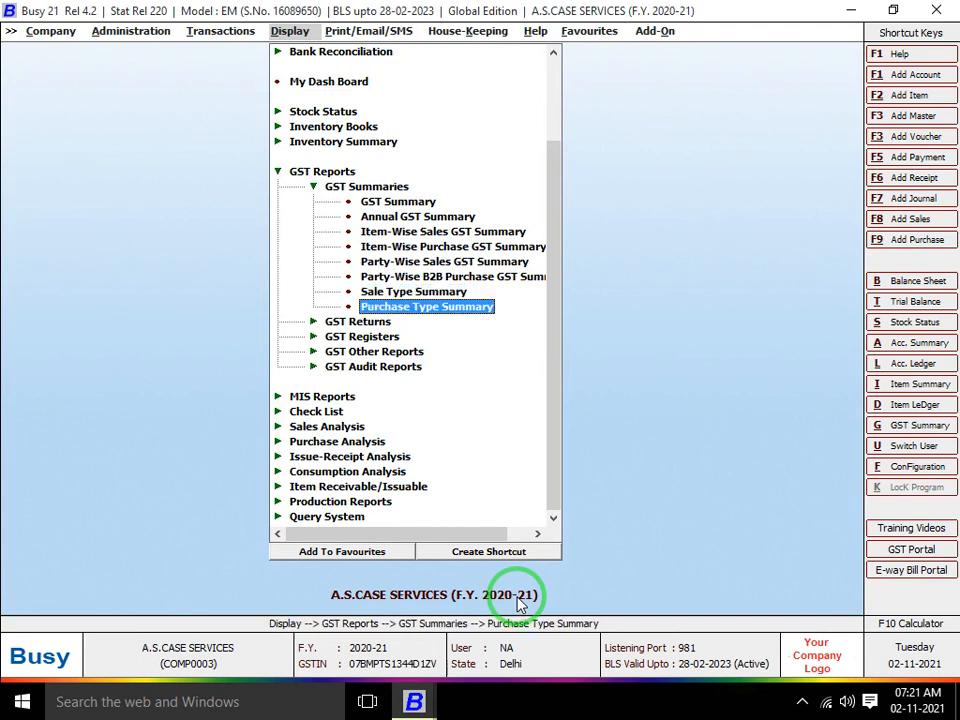
{"action": "key", "text": "Return"}
Go back over the GST Summaries reports, collapse that group and expand the GST Returns group under GST Reports
{"action": "key", "text": "Up"}
{"action": "key", "text": "Up"}
{"action": "key", "text": "Up"}
{"action": "key", "text": "Up"}
{"action": "key", "text": "Up"}
{"action": "key", "text": "Up"}
{"action": "key", "text": "Up"}
{"action": "key", "text": "Up"}
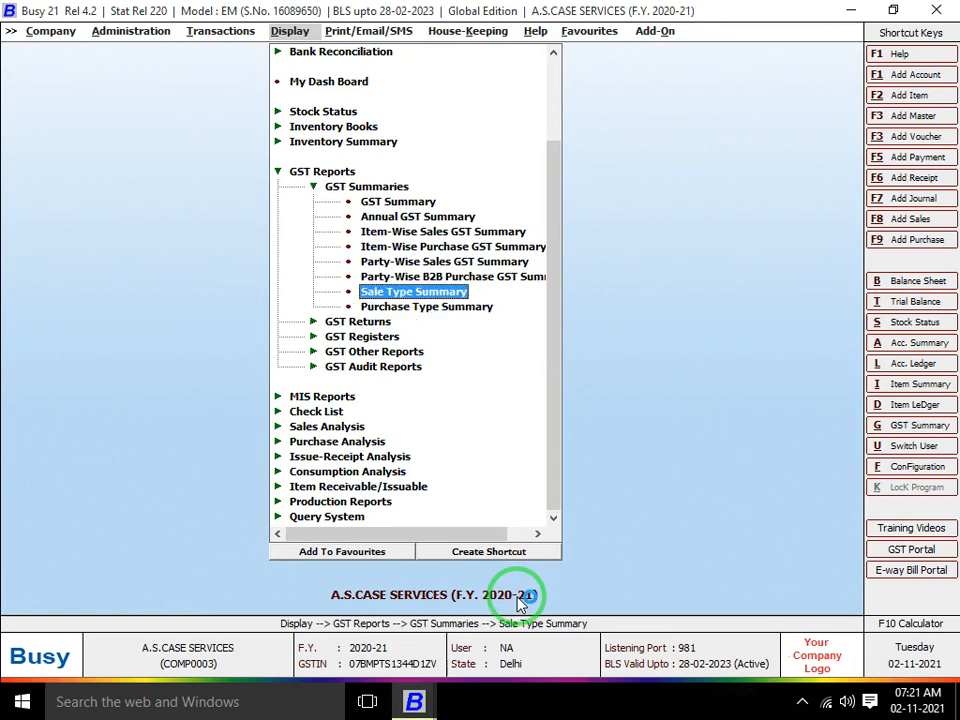
{"action": "key", "text": "Left"}
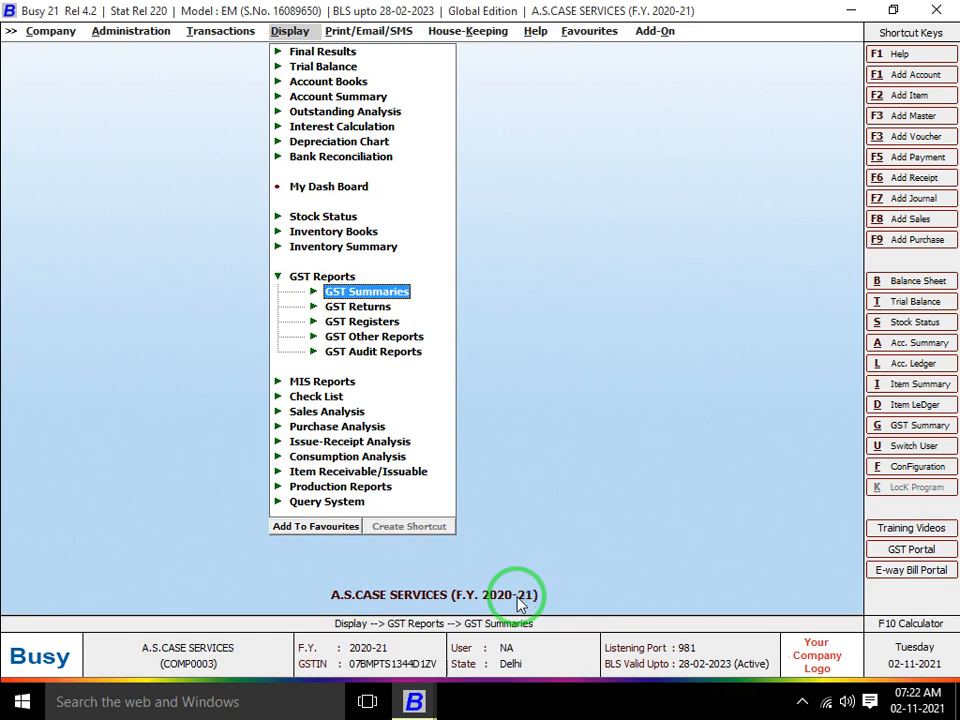
{"action": "key", "text": "Down"}
{"action": "key", "text": "Right"}
{"action": "key", "text": "Down"}
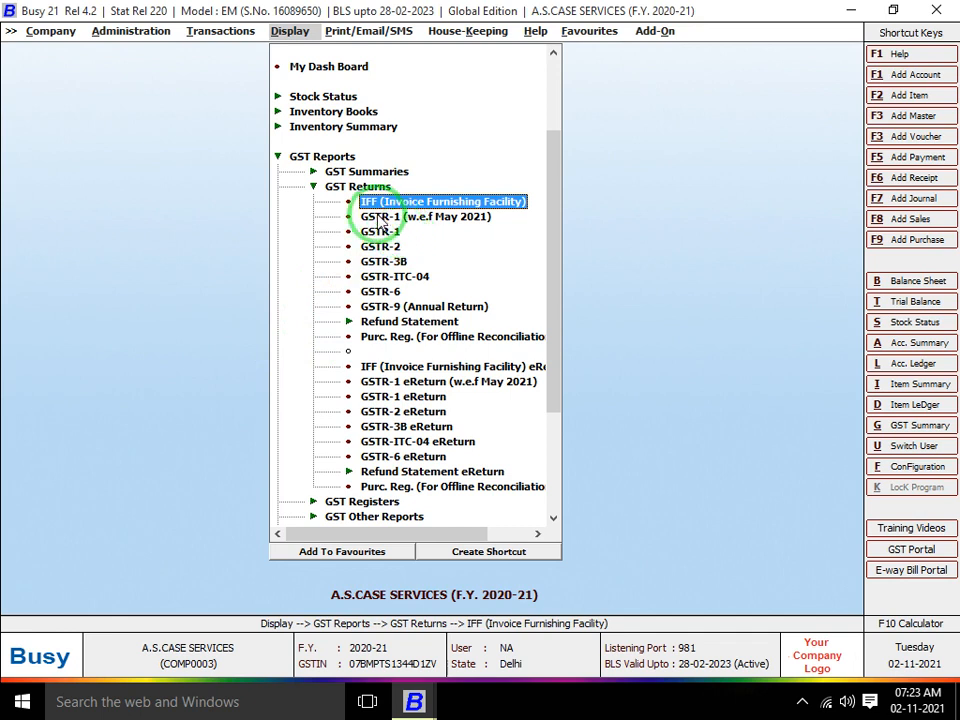
View the date and invoice options of the IFF (Invoice Furnishing Facility) return and close them without generating the report
{"action": "left_click", "coordinate": [435, 200]}
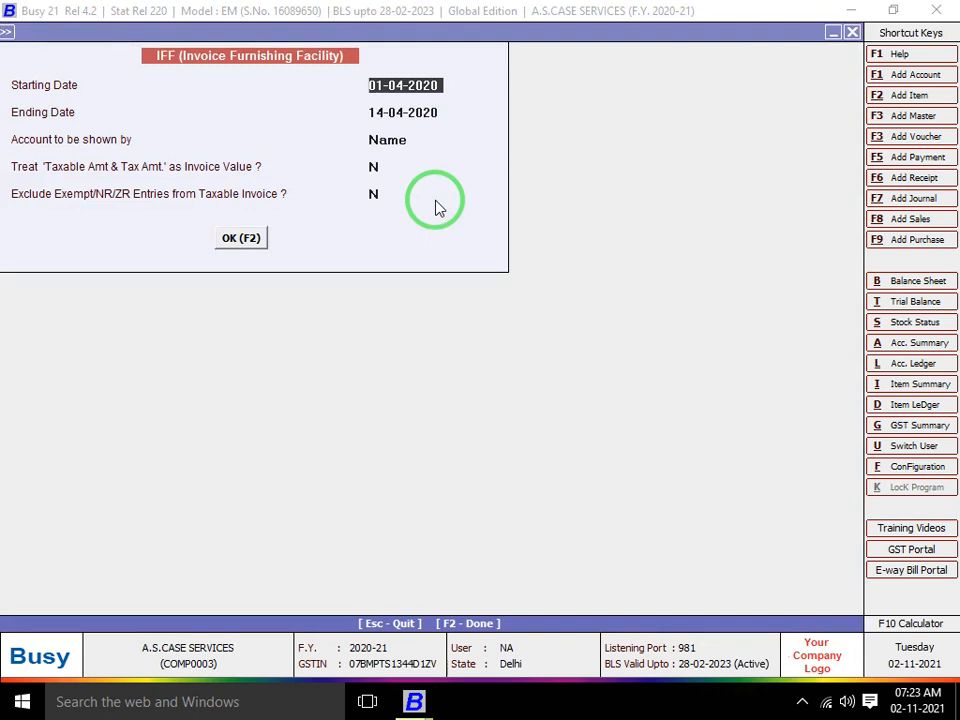
{"action": "key", "text": "Escape"}
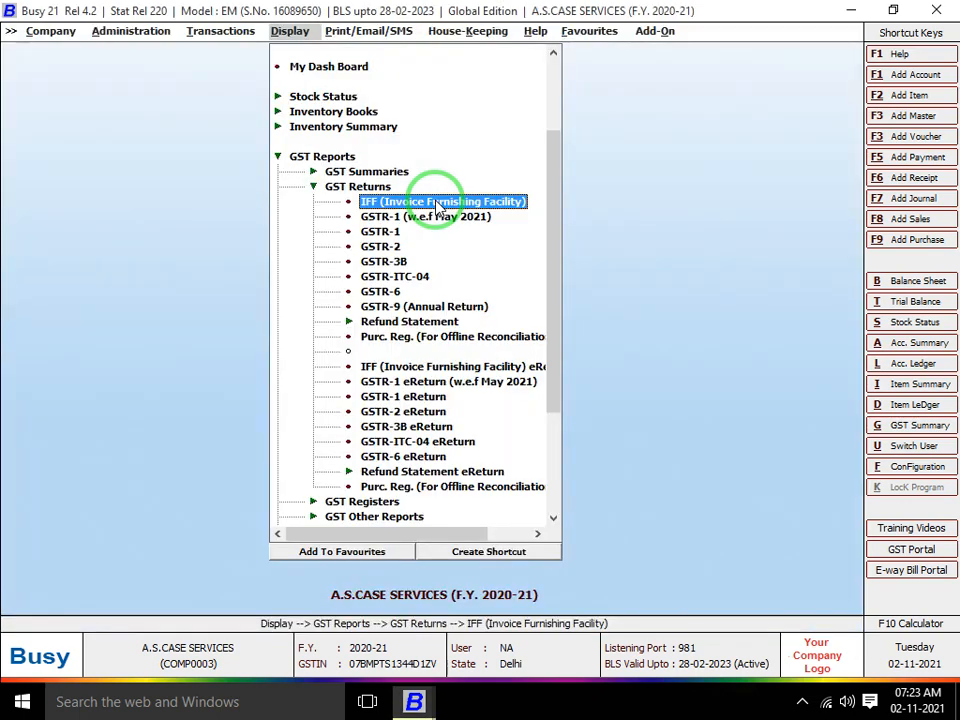
{"action": "key", "text": "Down"}
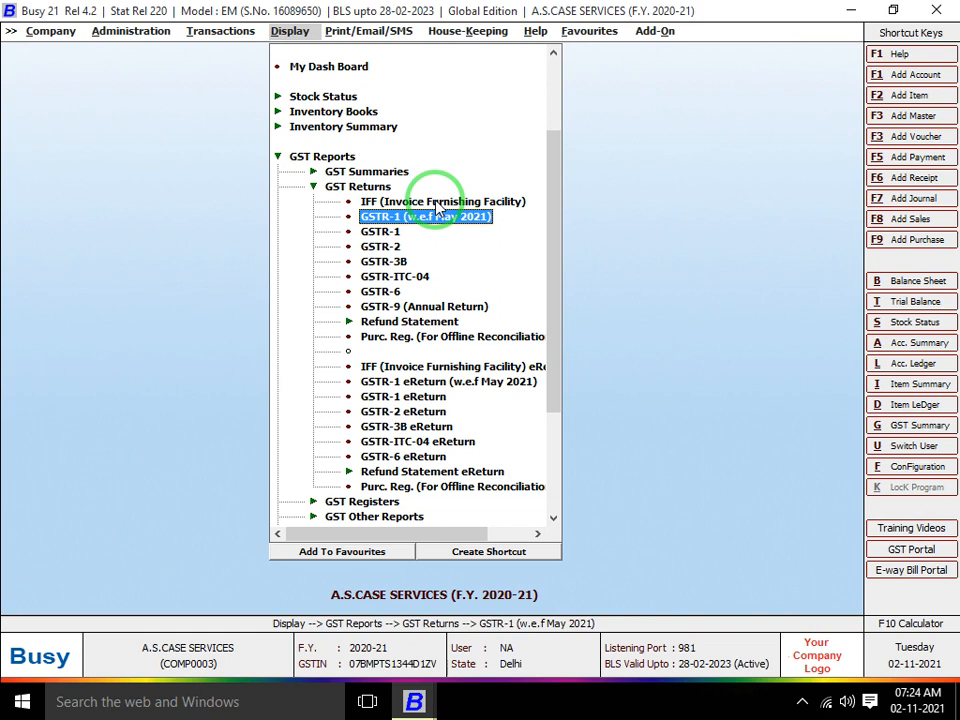
{"action": "left_click", "coordinate": [437, 203]}
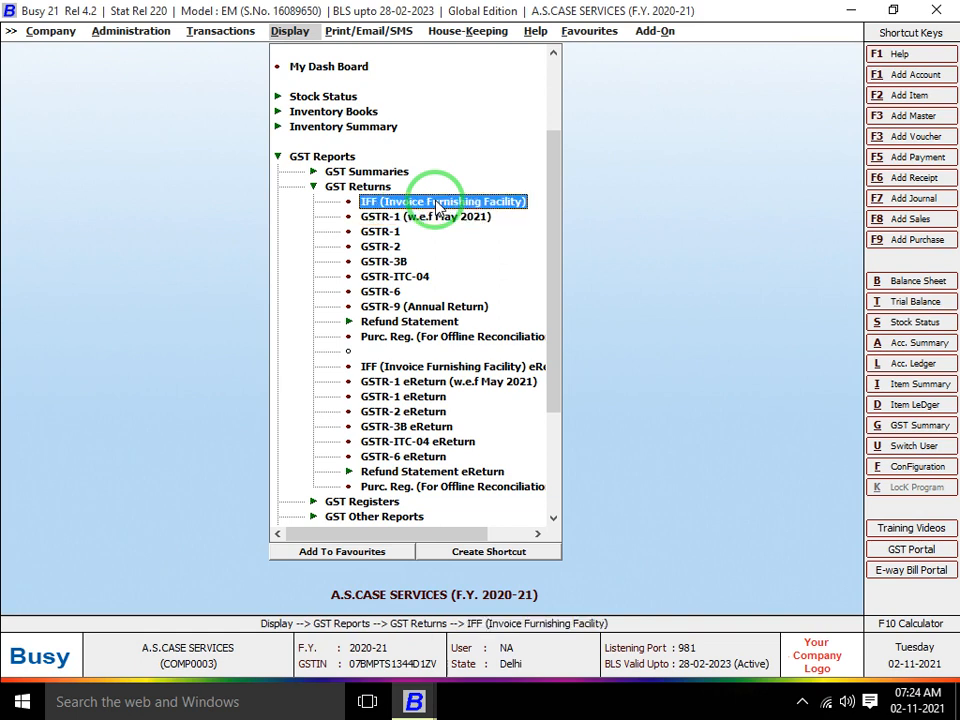
{"action": "key", "text": "Down"}
{"action": "key", "text": "Up"}
Generate the GSTR-1 (w.e.f May 2021) report for 01-04-2020 to 30-04-2020, keeping the other options at their defaults
{"action": "key", "text": "Down"}
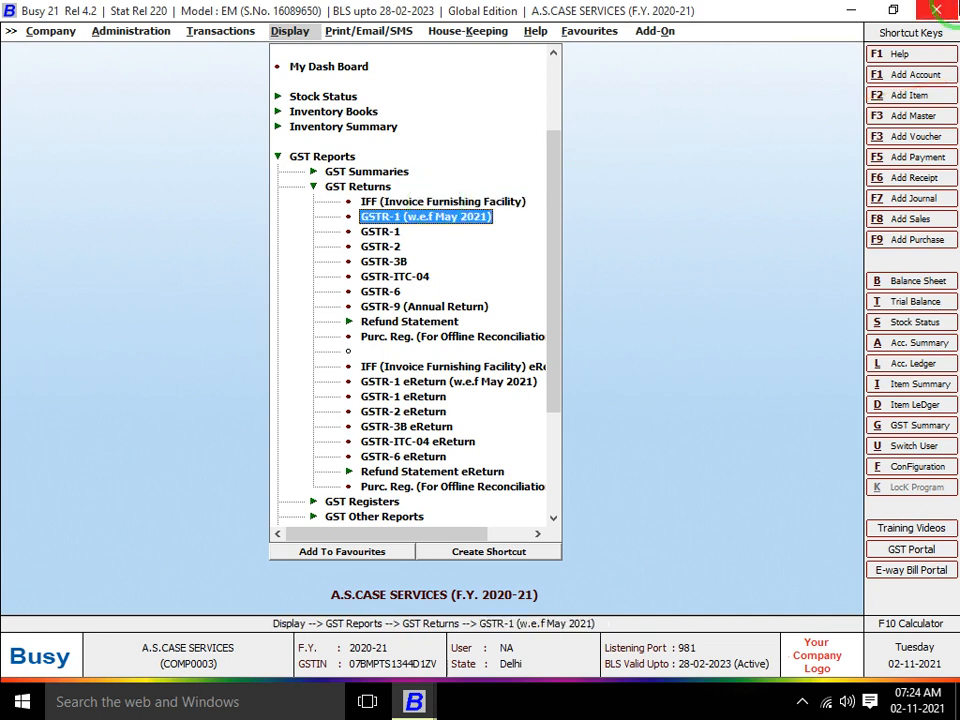
{"action": "key", "text": "Return"}
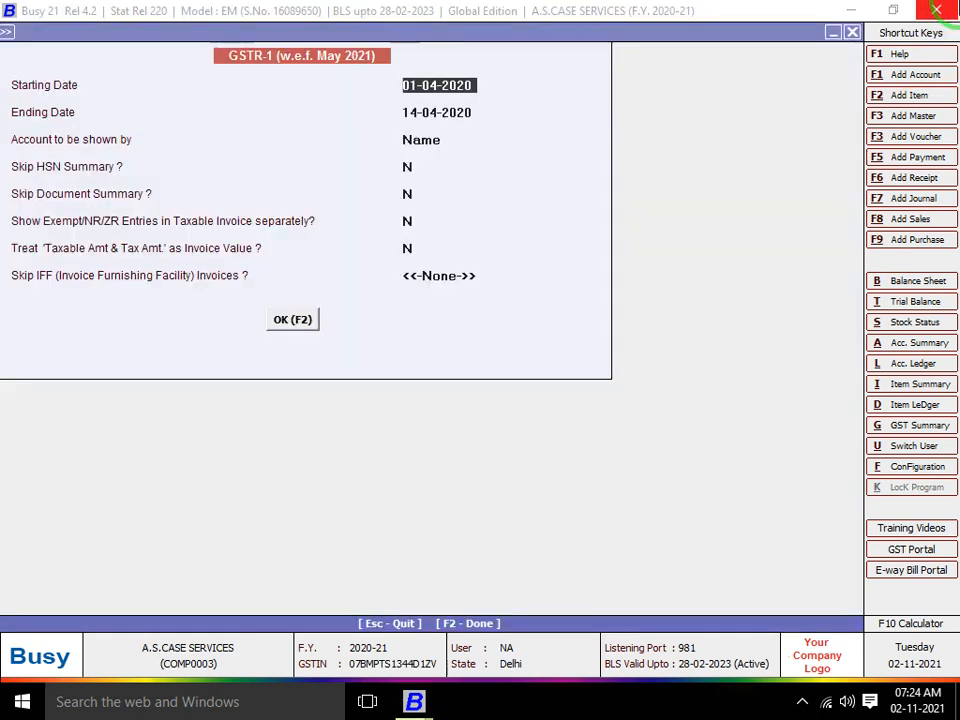
{"action": "key", "text": "Return"}
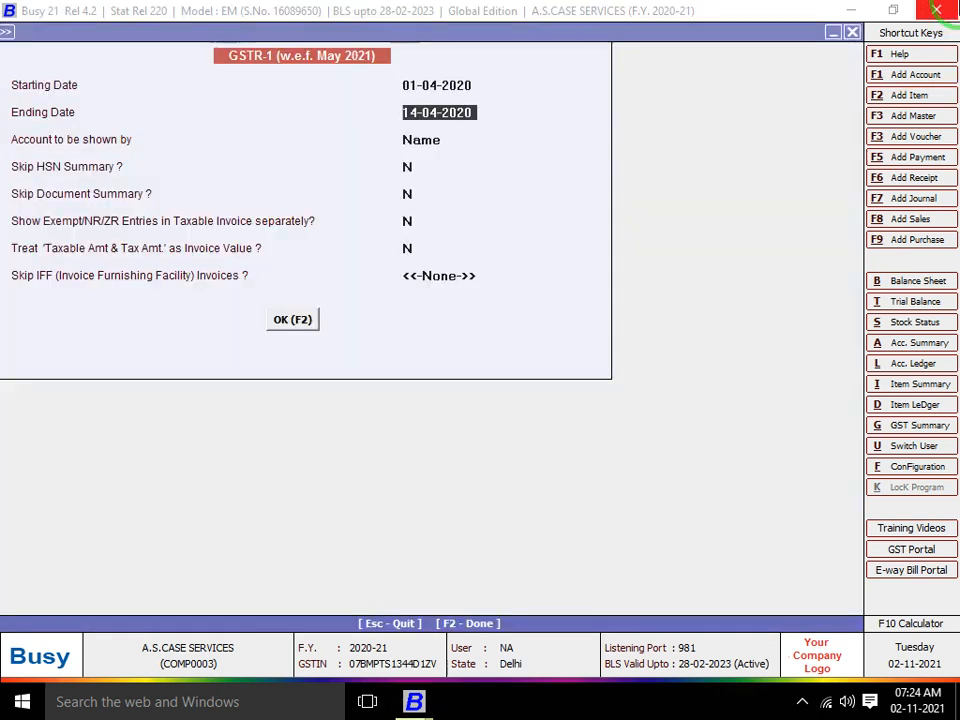
{"action": "key", "text": "Up"}
{"action": "key", "text": "Return"}
{"action": "key", "text": "Up"}
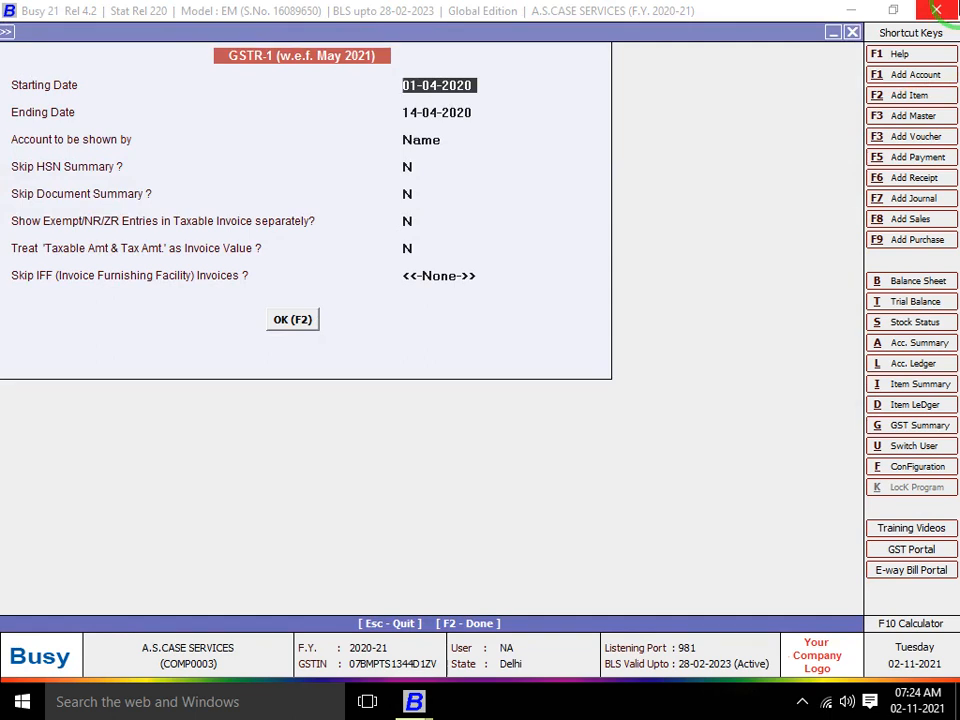
{"action": "key", "text": "Return"}
{"action": "type", "text": "30.4"}
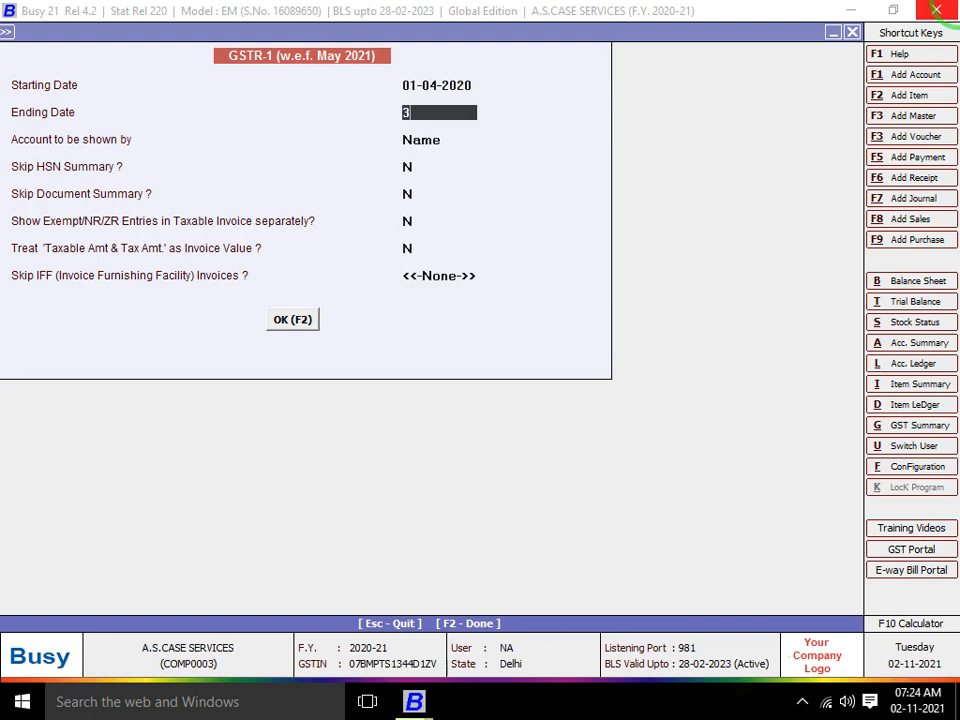
{"action": "key", "text": "Return"}
{"action": "key", "text": "Return"}
{"action": "key", "text": "Return"}
{"action": "key", "text": "Return"}
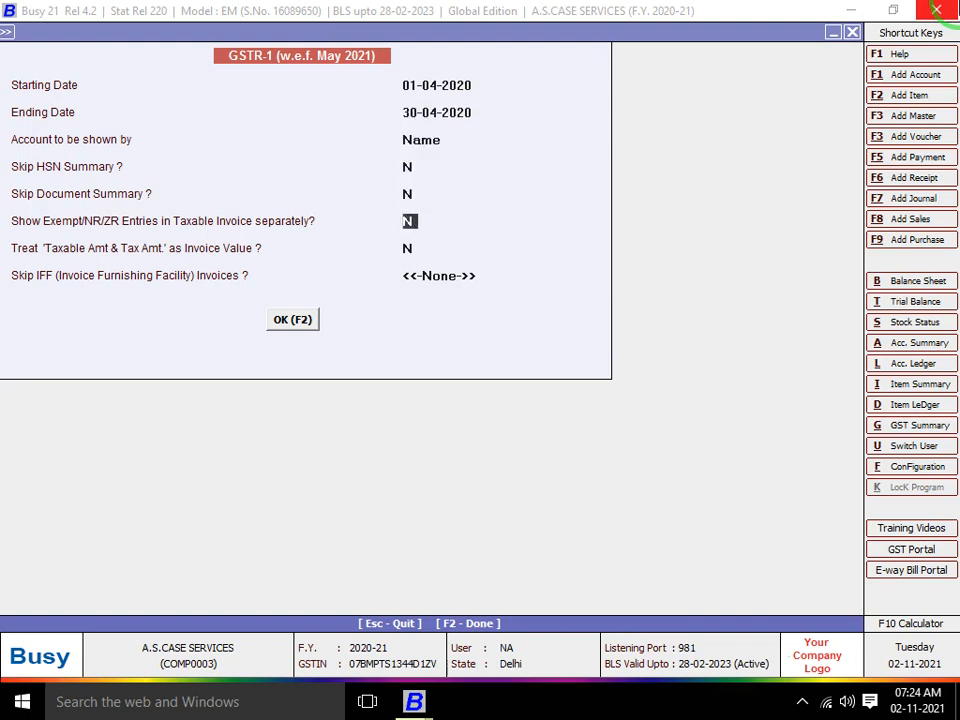
{"action": "key", "text": "Return"}
{"action": "key", "text": "Return"}
{"action": "key", "text": "Return"}
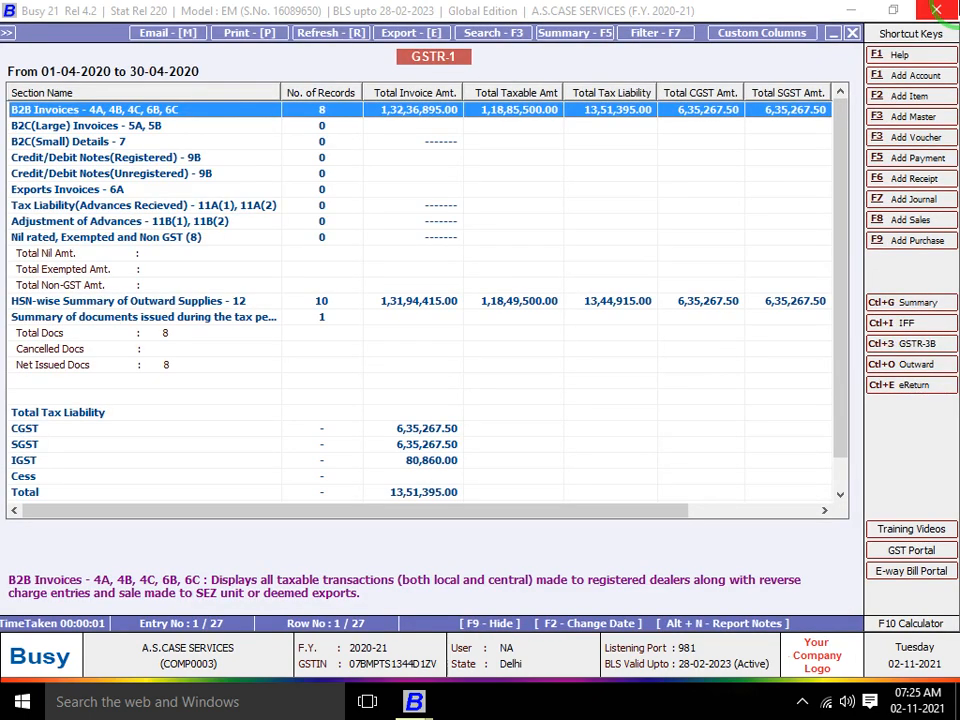
Review the GSTR-1 sections from B2B invoices down to the total tax liability and back up, and close the report
{"action": "key", "text": "Down"}
{"action": "key", "text": "Down"}
{"action": "key", "text": "Down"}
{"action": "key", "text": "Down"}
{"action": "key", "text": "Down"}
{"action": "key", "text": "Down"}
{"action": "key", "text": "Down"}
{"action": "key", "text": "Down"}
{"action": "key", "text": "Down"}
{"action": "key", "text": "Down"}
{"action": "key", "text": "Down"}
{"action": "key", "text": "Down"}
{"action": "key", "text": "Down"}
{"action": "key", "text": "Down"}
{"action": "key", "text": "Down"}
{"action": "key", "text": "Down"}
{"action": "key", "text": "Down"}
{"action": "key", "text": "Down"}
{"action": "key", "text": "Down"}
{"action": "key", "text": "Down"}
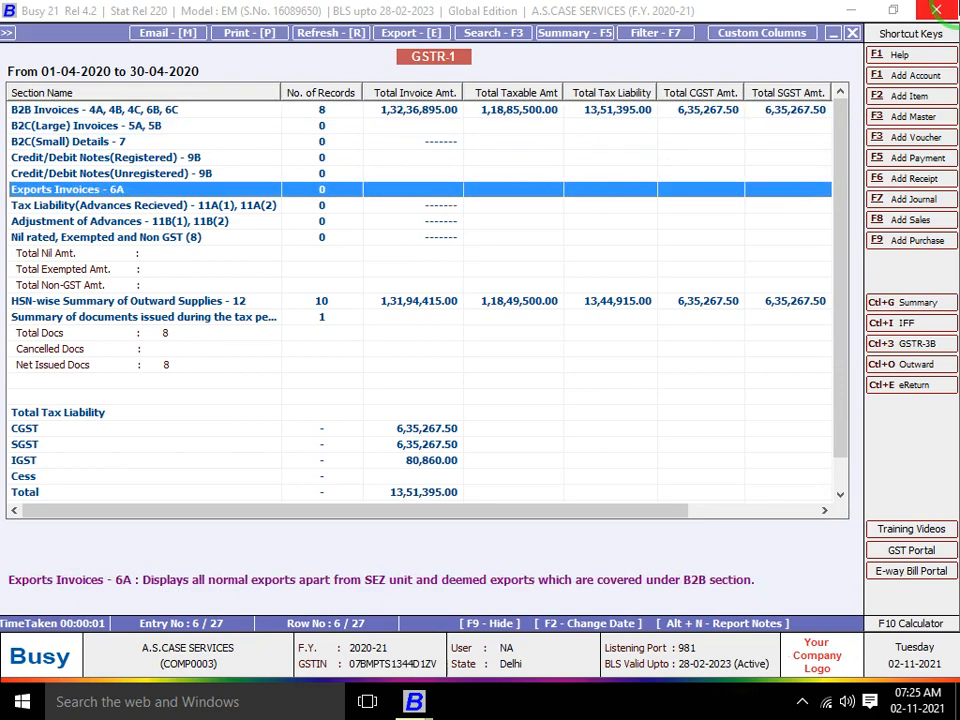
{"action": "key", "text": "Up"}
{"action": "key", "text": "Up"}
{"action": "key", "text": "Up"}
{"action": "key", "text": "Up"}
{"action": "key", "text": "Up"}
{"action": "key", "text": "Up"}
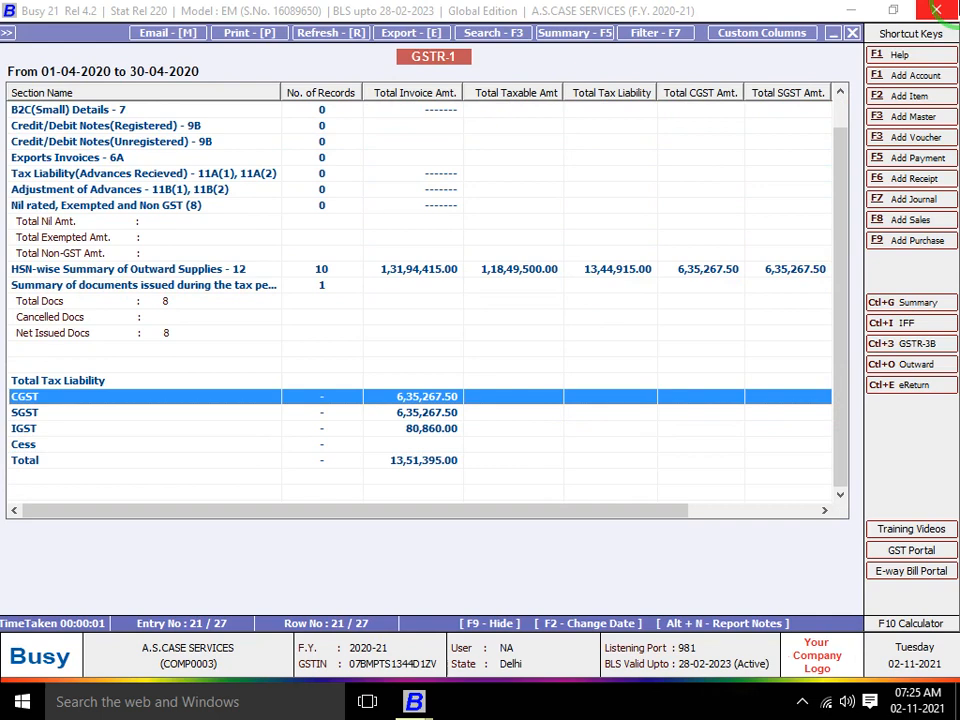
{"action": "key", "text": "Up"}
{"action": "key", "text": "Up"}
{"action": "key", "text": "Up"}
{"action": "key", "text": "Up"}
{"action": "key", "text": "Up"}
{"action": "key", "text": "Up"}
{"action": "key", "text": "Up"}
{"action": "key", "text": "Up"}
{"action": "key", "text": "Up"}
{"action": "key", "text": "Up"}
{"action": "key", "text": "Up"}
{"action": "key", "text": "Up"}
{"action": "key", "text": "Up"}
{"action": "key", "text": "Up"}
{"action": "key", "text": "Up"}
{"action": "key", "text": "Up"}
{"action": "key", "text": "Up"}
{"action": "key", "text": "Up"}
{"action": "key", "text": "Up"}
{"action": "key", "text": "Up"}
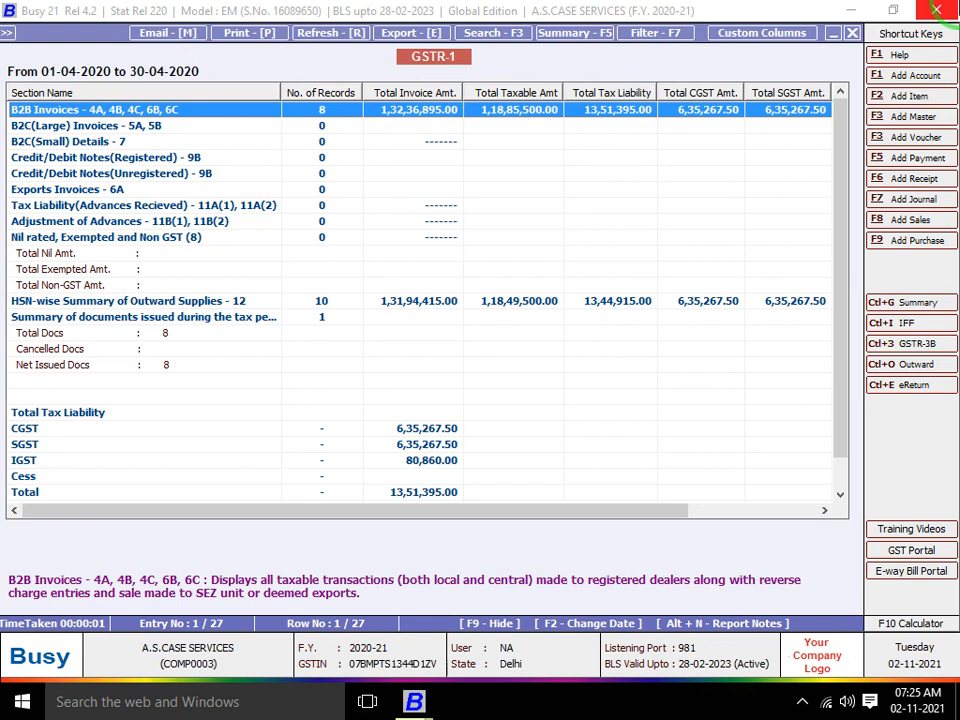
{"action": "key", "text": "Down"}
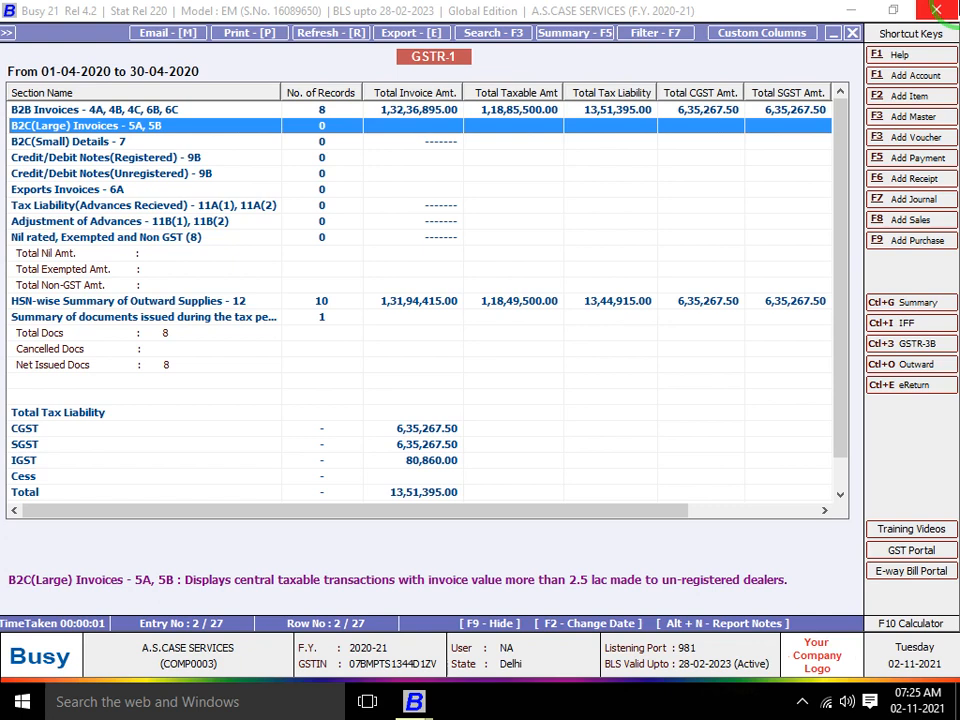
{"action": "key", "text": "Escape"}
{"action": "key", "text": "Escape"}
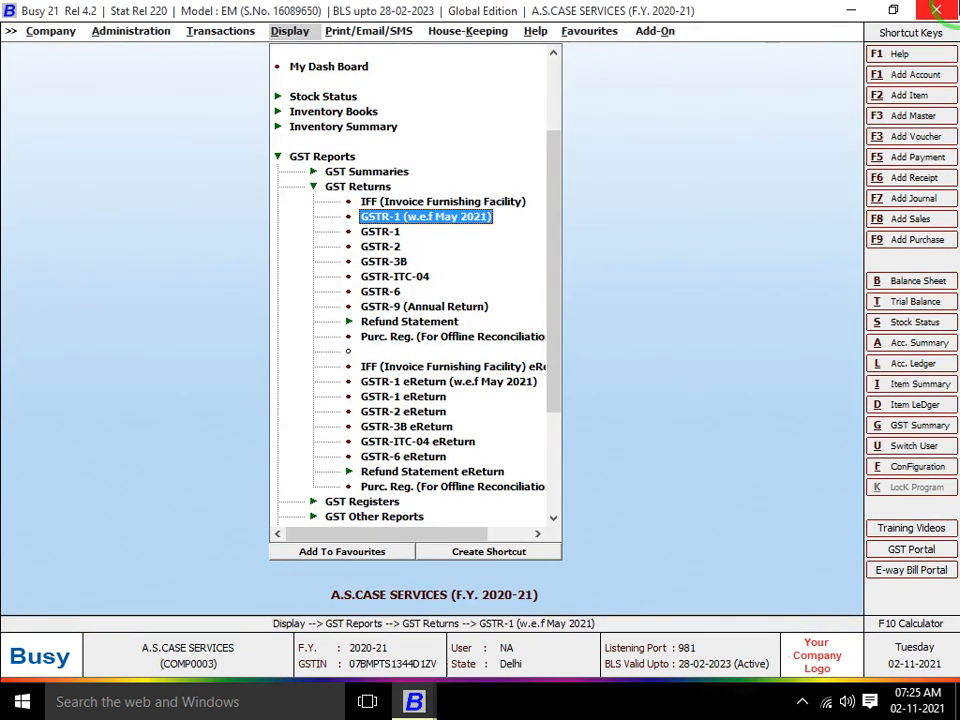
Generate the GSTR-3B form with an ending date of 30-04-2020, view it and close it
{"action": "key", "text": "Down"}
{"action": "key", "text": "Down"}
{"action": "key", "text": "Down"}
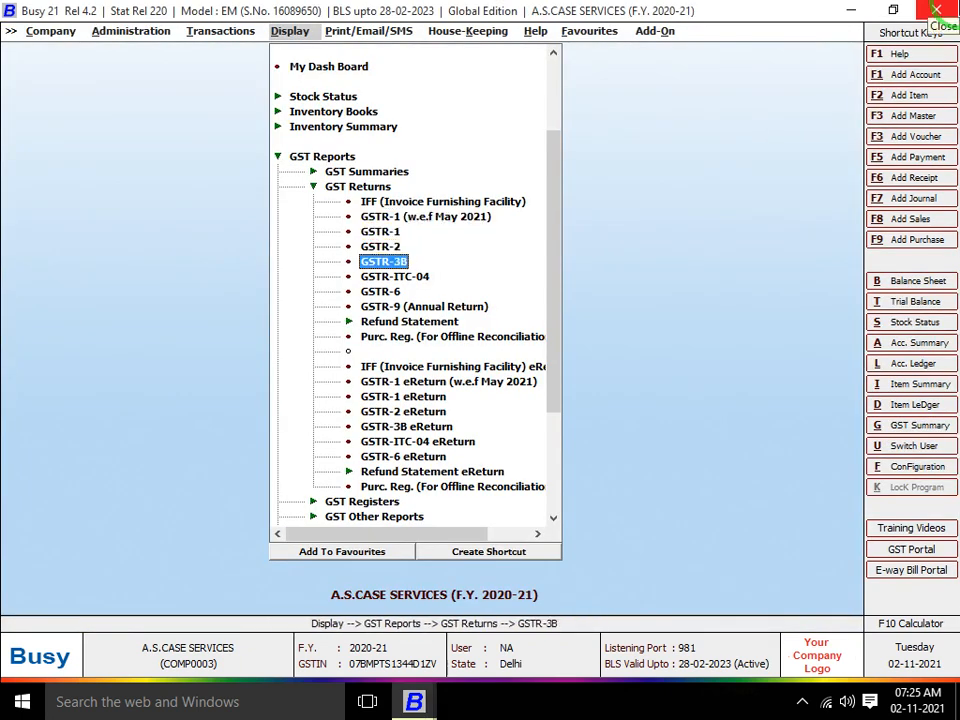
{"action": "key", "text": "Return"}
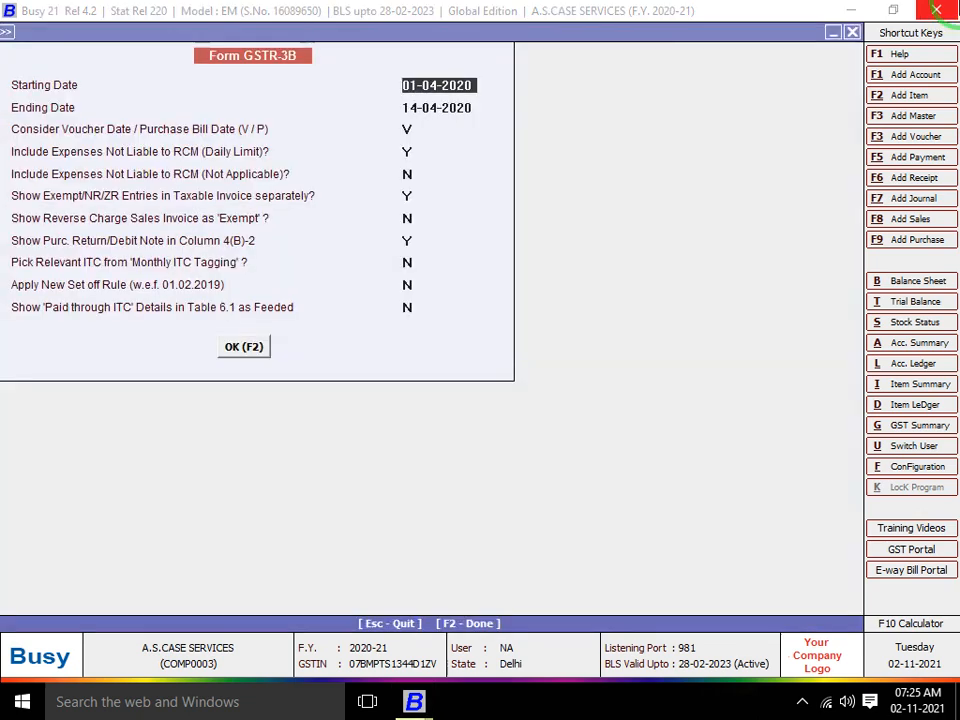
{"action": "key", "text": "Return"}
{"action": "type", "text": "30"}
{"action": "type", "text": "4"}
{"action": "key", "text": "Return"}
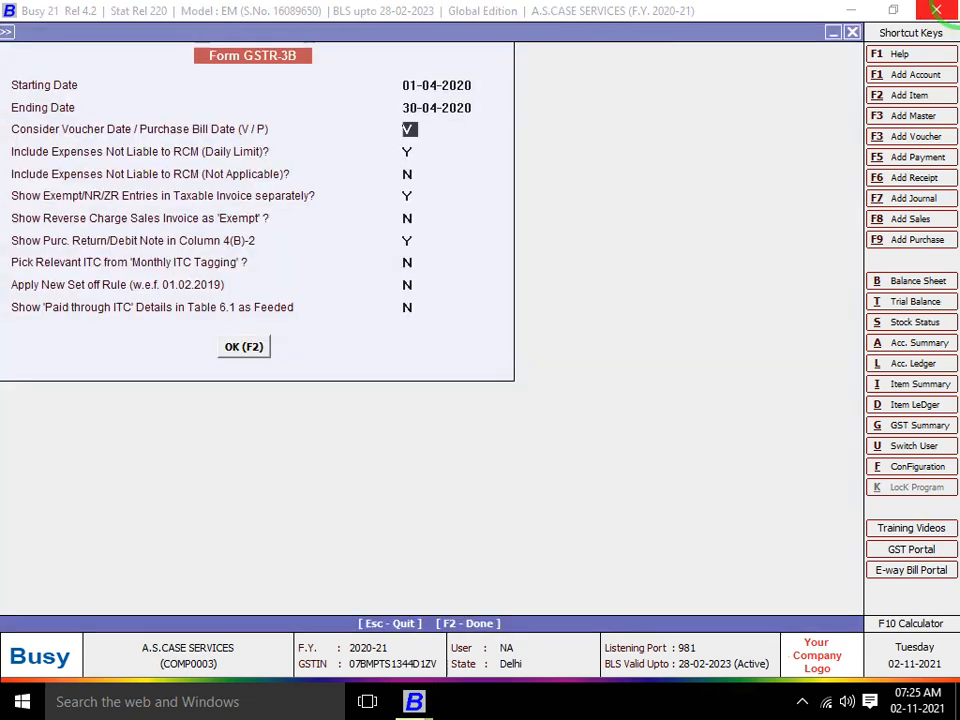
{"action": "key", "text": "F2"}
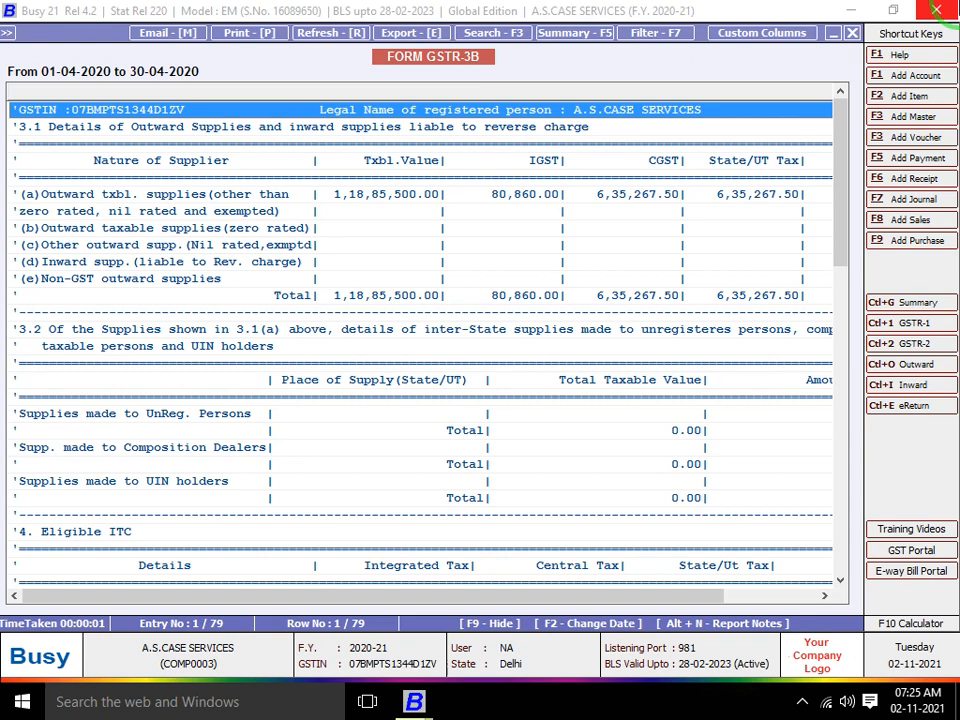
{"action": "key", "text": "Escape"}
{"action": "key", "text": "Escape"}
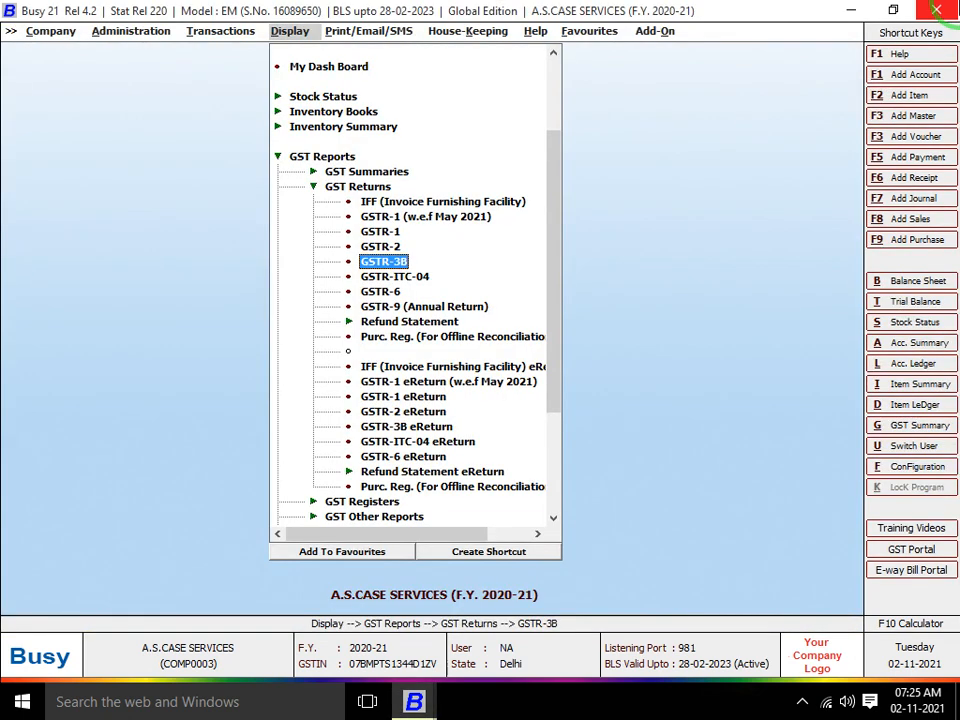
Examine the eReturn entries under GST Returns, from the IFF eReturn to the GSTR-ITC-04 eReturn
{"action": "key", "text": "Down"}
{"action": "key", "text": "Down"}
{"action": "key", "text": "Down"}
{"action": "key", "text": "Down"}
{"action": "key", "text": "Down"}
{"action": "key", "text": "Down"}
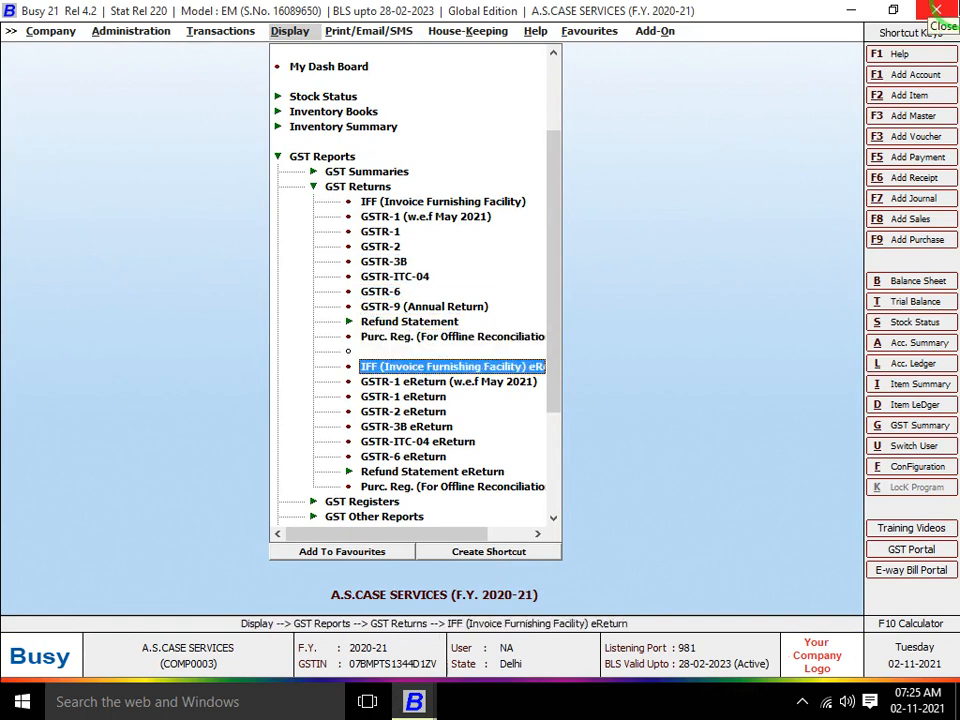
{"action": "key", "text": "Down"}
{"action": "key", "text": "Down"}
{"action": "key", "text": "Up"}
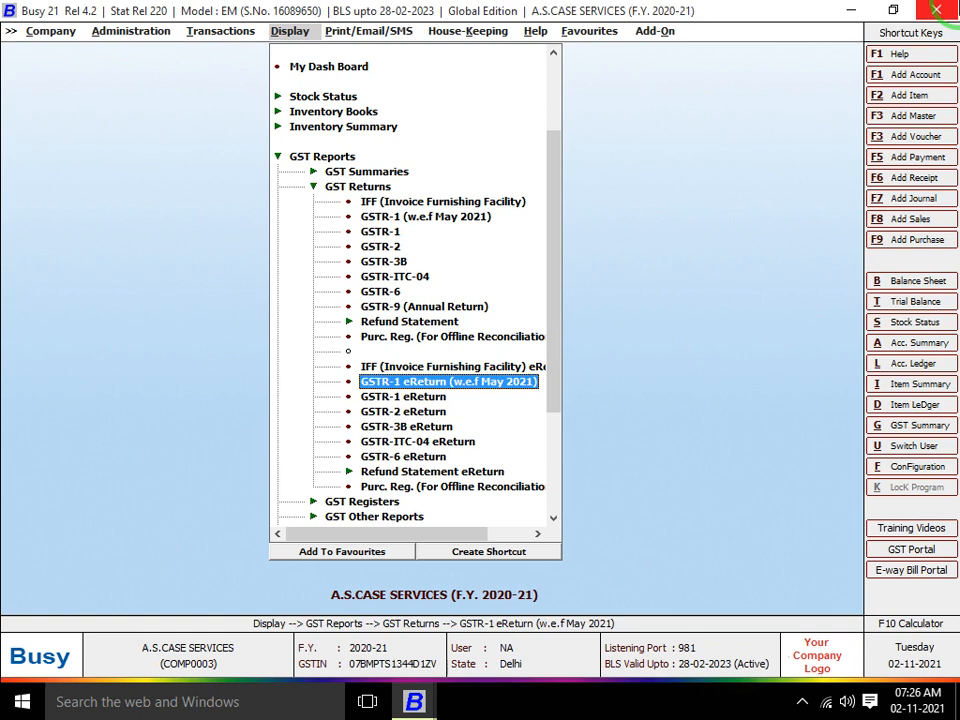
{"action": "key", "text": "Up"}
{"action": "key", "text": "Down"}
{"action": "key", "text": "Down"}
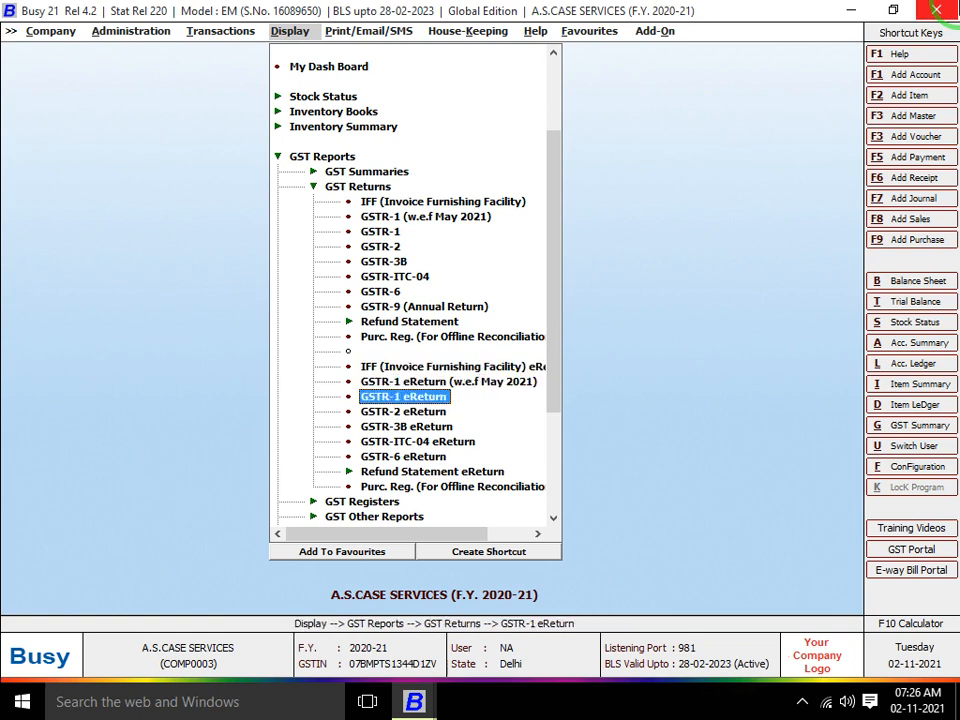
{"action": "key", "text": "Down"}
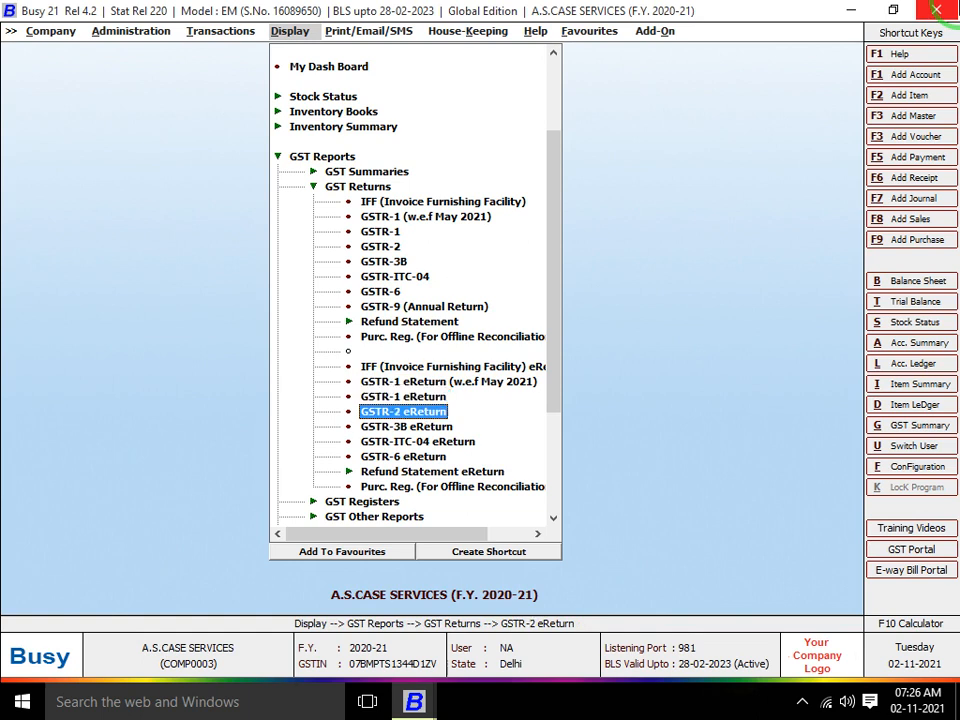
{"action": "key", "text": "Down"}
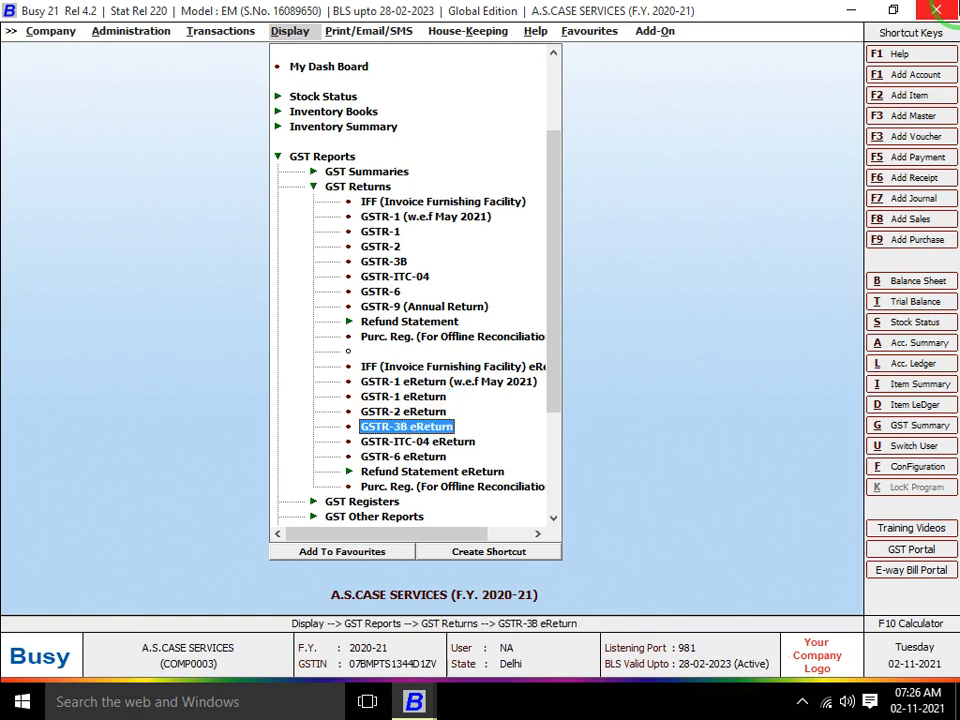
{"action": "key", "text": "Up"}
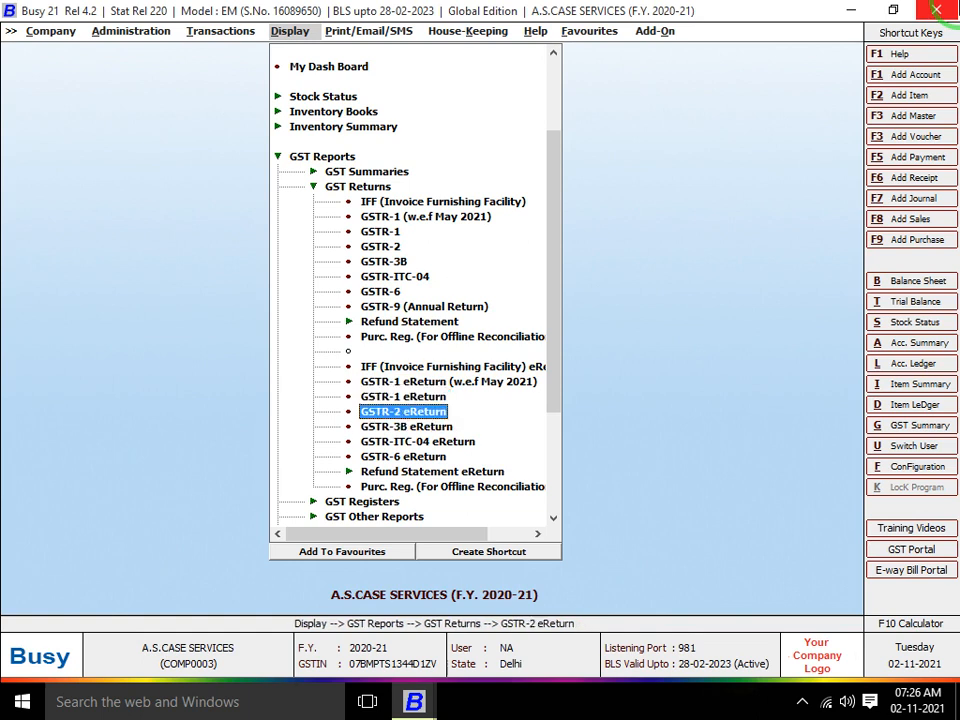
{"action": "key", "text": "Down"}
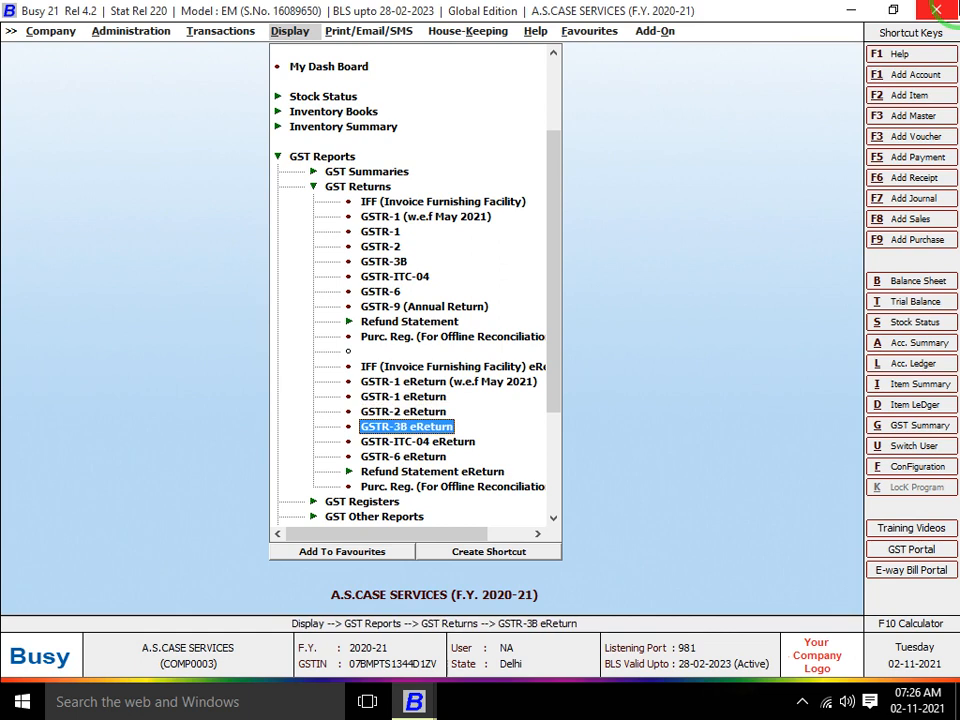
{"action": "key", "text": "Down"}
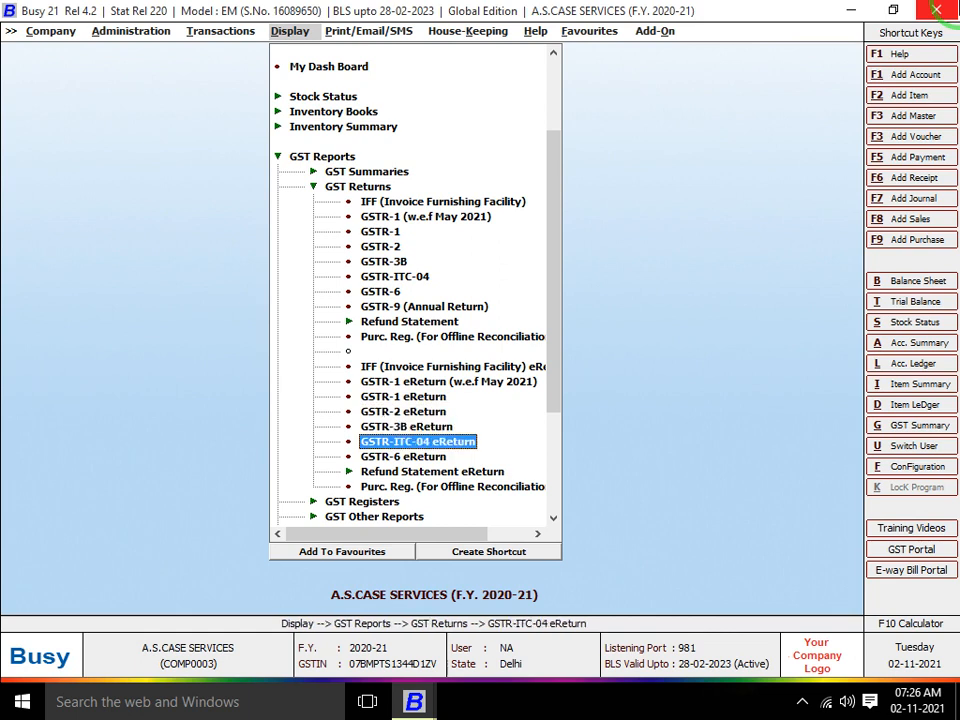
{"action": "key", "text": "Up"}
{"action": "key", "text": "Up"}
{"action": "key", "text": "Up"}
{"action": "key", "text": "Up"}
{"action": "key", "text": "Up"}
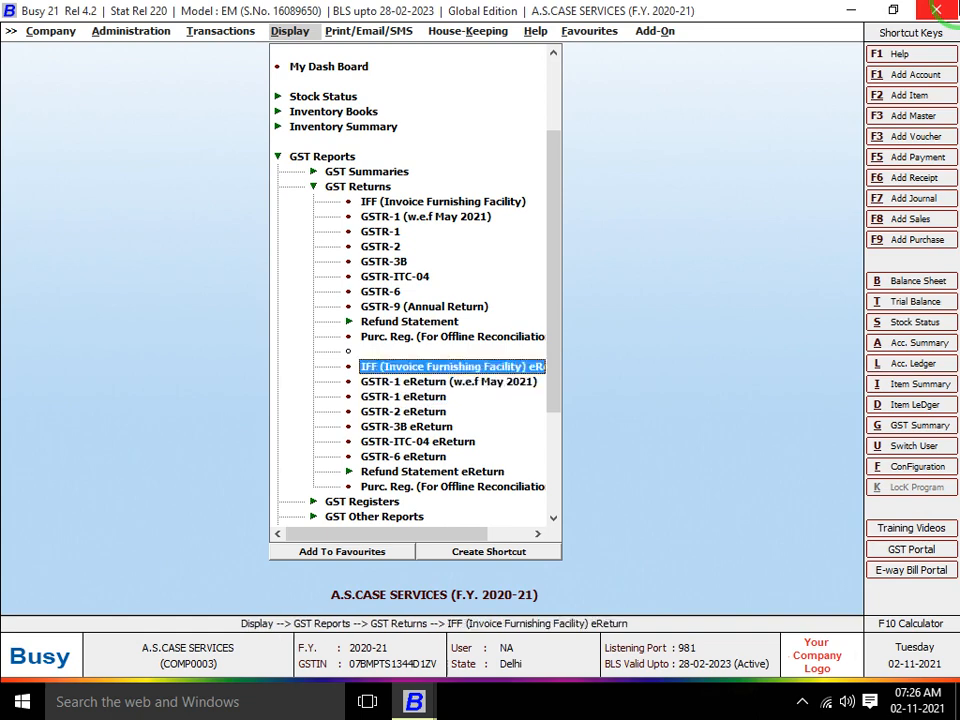
Generate the Purchase Register (For Offline Reconciliation) for 01-04-2020 to 30-04-2020, by voucher date and without Dr/Cr notes
{"action": "key", "text": "Up"}
{"action": "key", "text": "Up"}
{"action": "key", "text": "Up"}
{"action": "key", "text": "Down"}
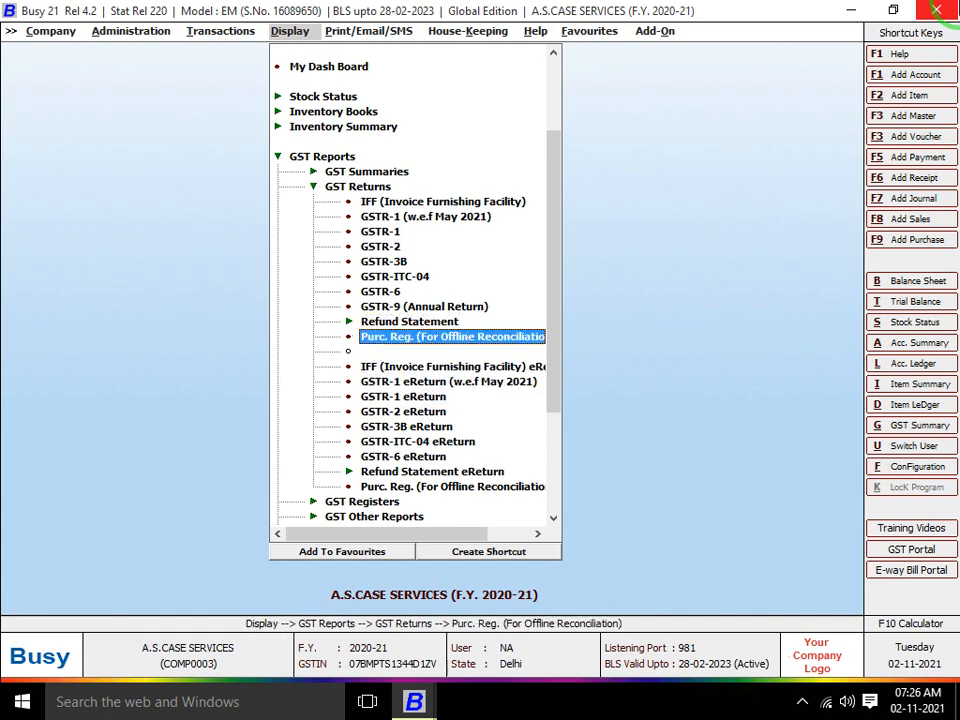
{"action": "key", "text": "Return"}
{"action": "key", "text": "Return"}
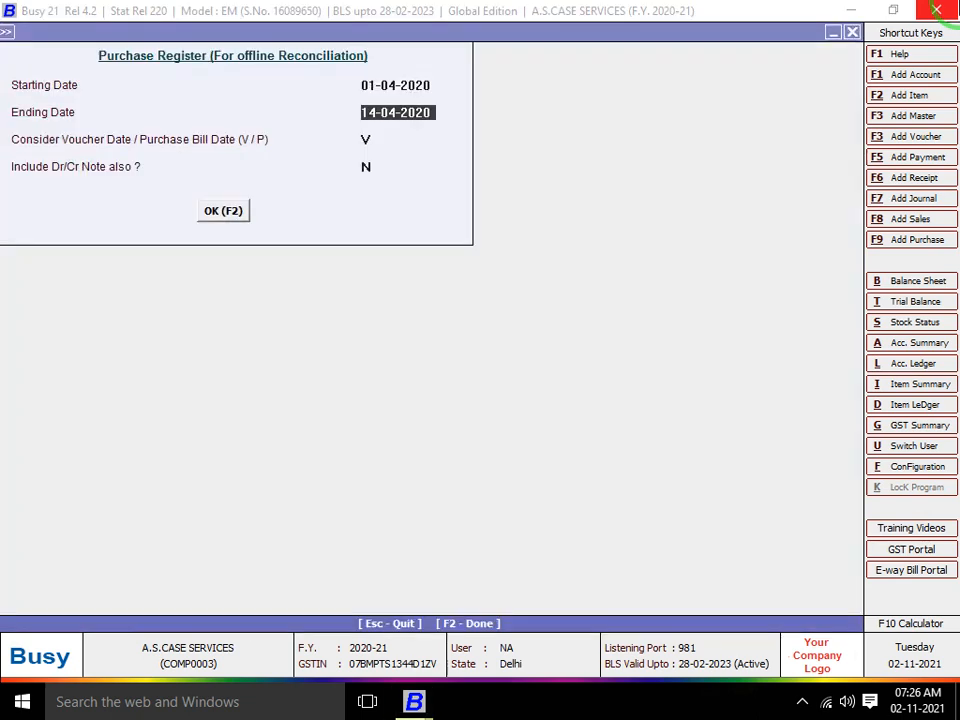
{"action": "key", "text": "Up"}
{"action": "key", "text": "Return"}
{"action": "type", "text": "30-04"}
{"action": "key", "text": "Up"}
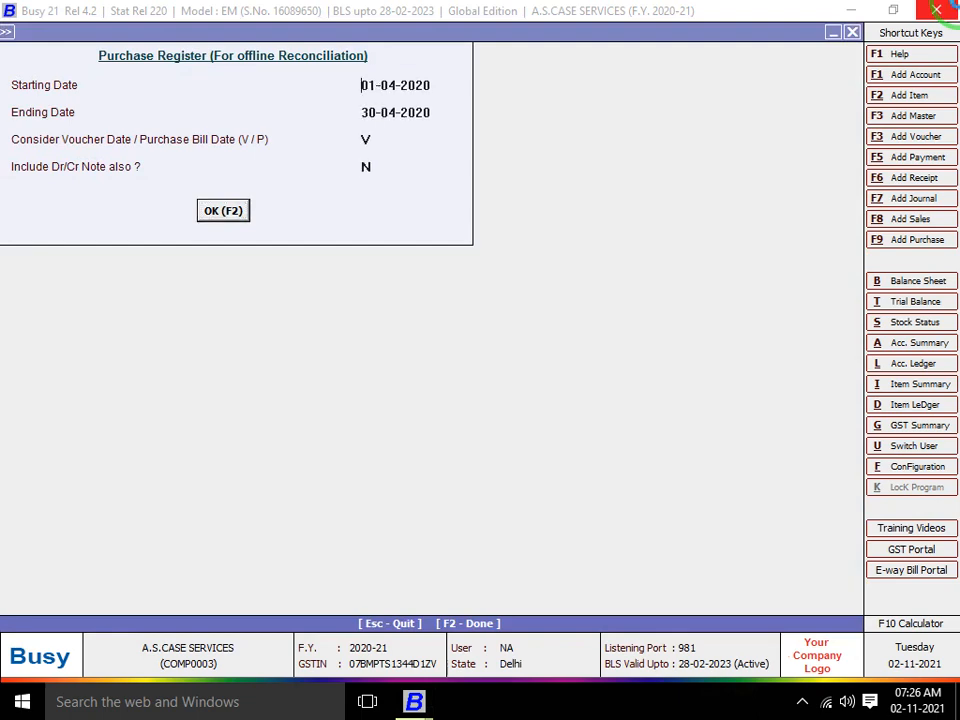
{"action": "key", "text": "F2"}
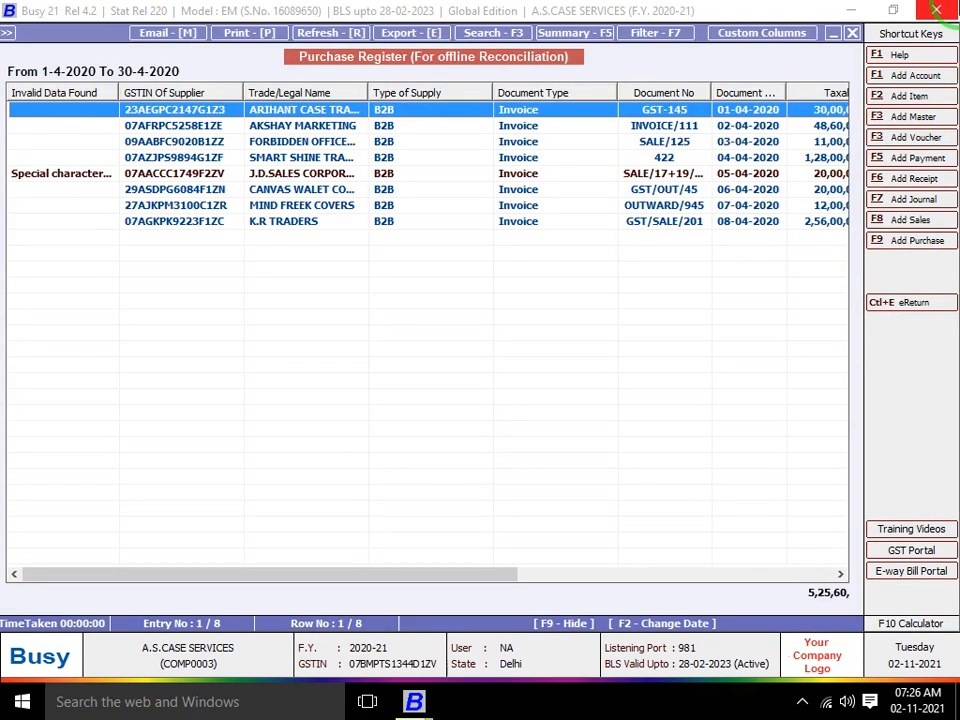
Go through the register's entries and widen the Invalid Data Found column to read the flagged entry's remark in full
{"action": "key", "text": "Down"}
{"action": "key", "text": "Down"}
{"action": "key", "text": "Down"}
{"action": "key", "text": "Down"}
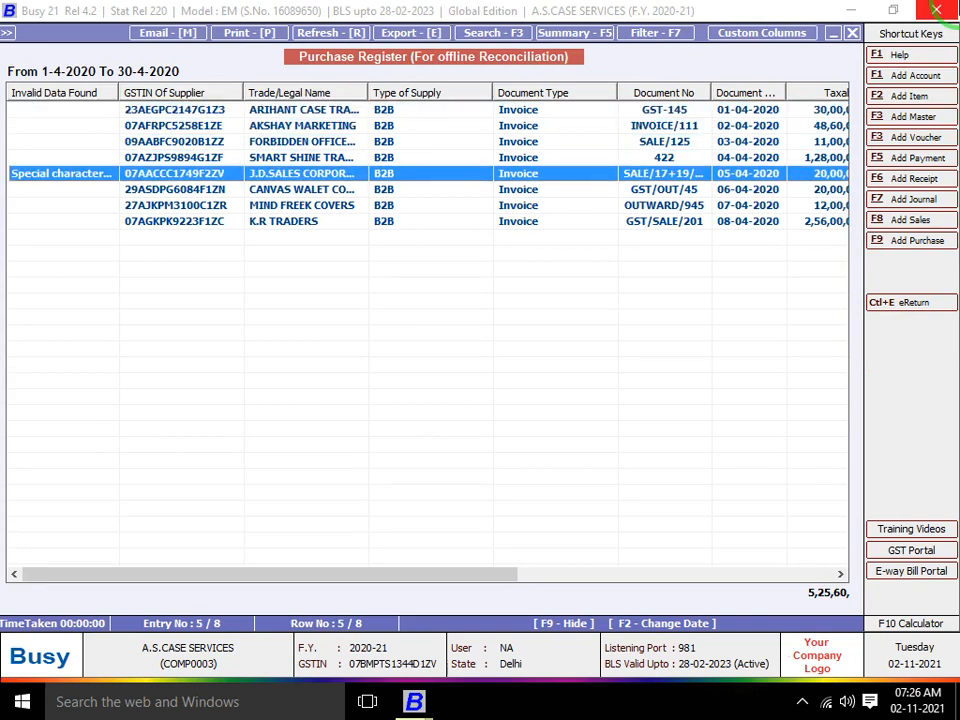
{"action": "key", "text": "Up"}
{"action": "key", "text": "Down"}
{"action": "key", "text": "Down"}
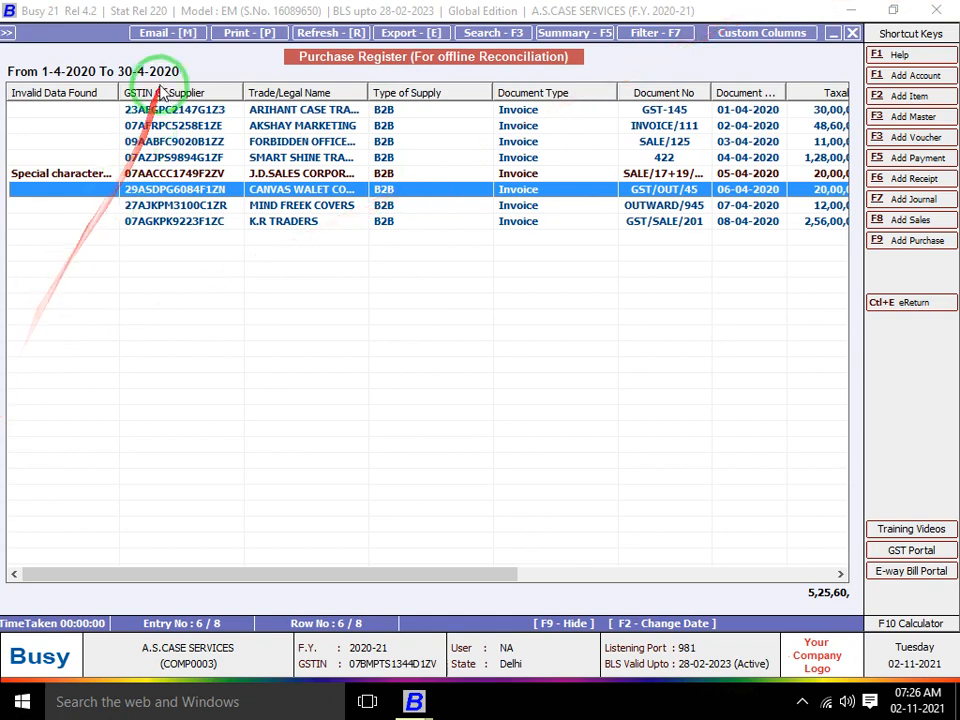
{"action": "left_click_drag", "start_coordinate": [119, 93], "coordinate": [343, 102]}
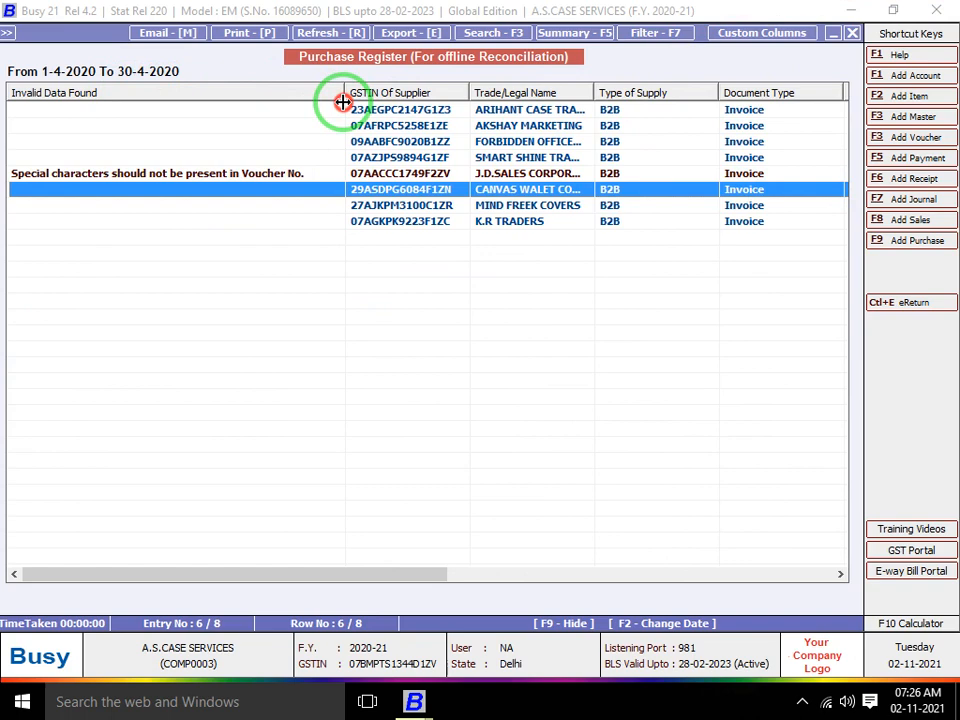
Open the flagged purchase voucher dated 05-04-2020, change its voucher number to SALE/1719/94 and save it
{"action": "left_click", "coordinate": [321, 175]}
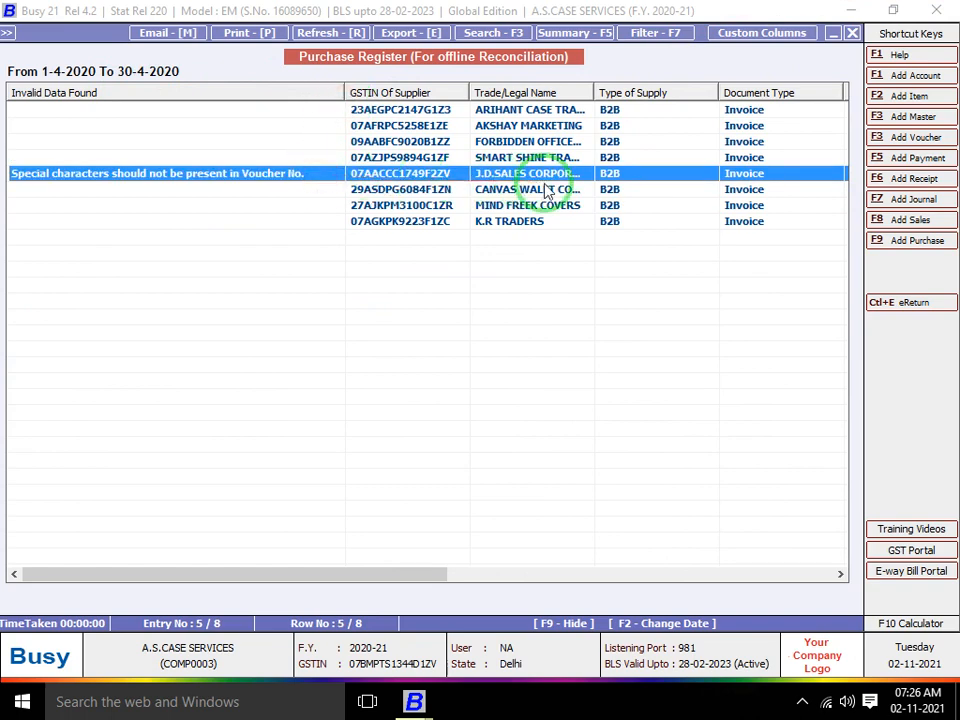
{"action": "key", "text": "Return"}
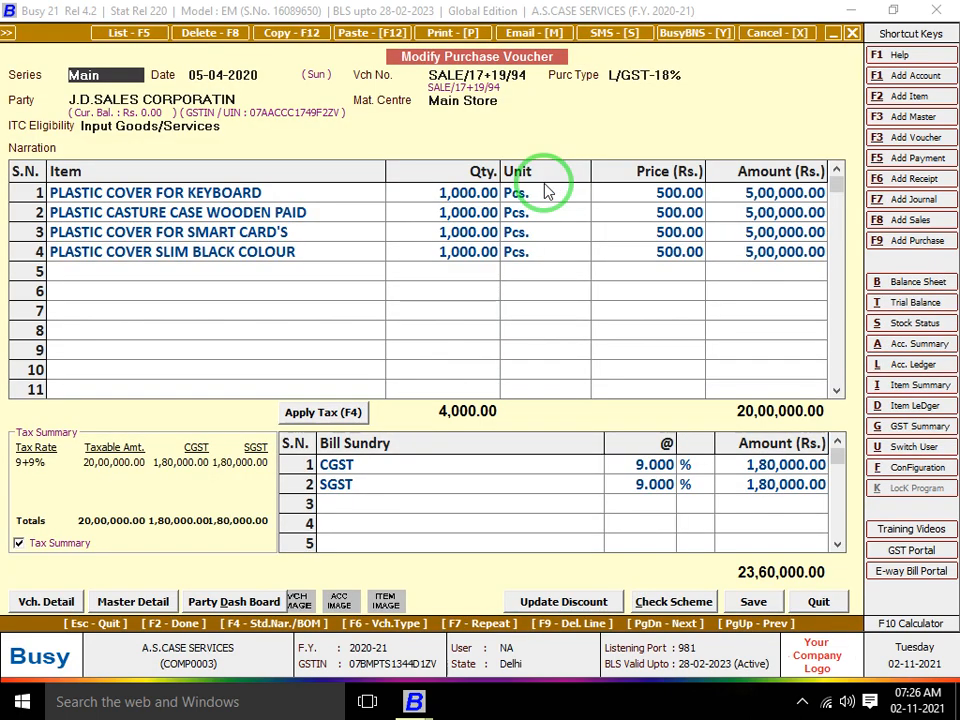
{"action": "key", "text": "Return"}
{"action": "key", "text": "Return"}
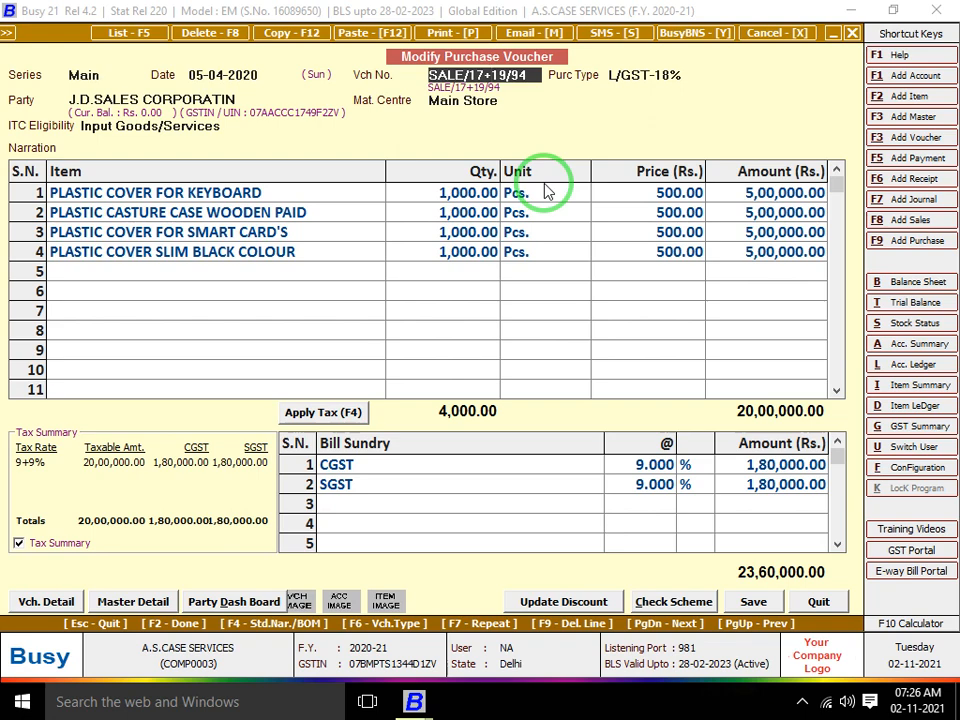
{"action": "key", "text": "BackSpace"}
{"action": "key", "text": "Return"}
{"action": "key", "text": "Return"}
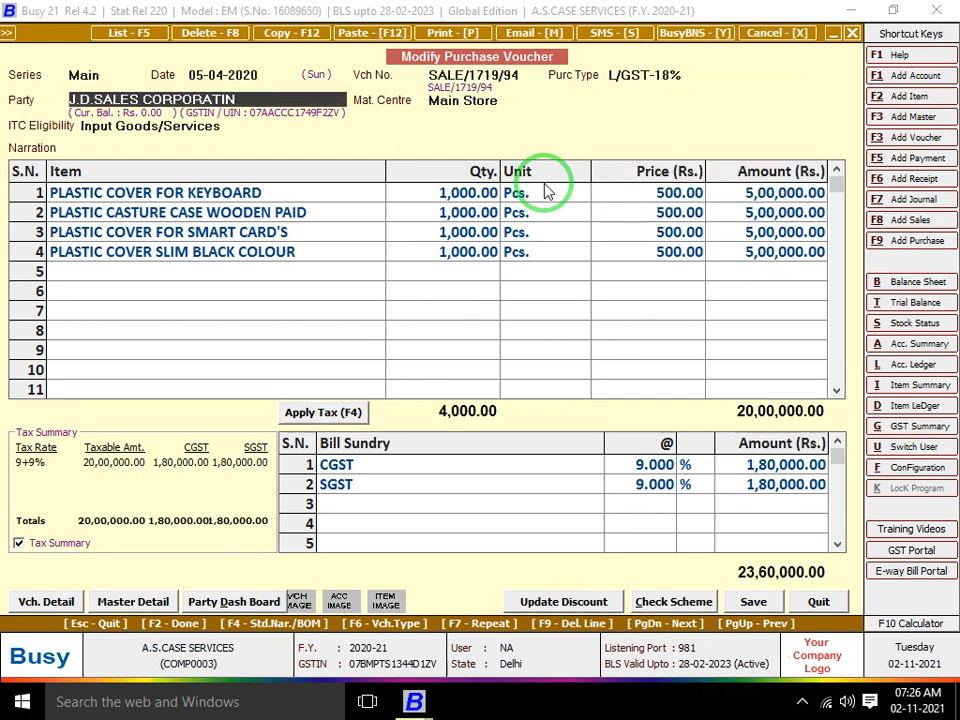
{"action": "key", "text": "F2"}
{"action": "key", "text": "Return"}
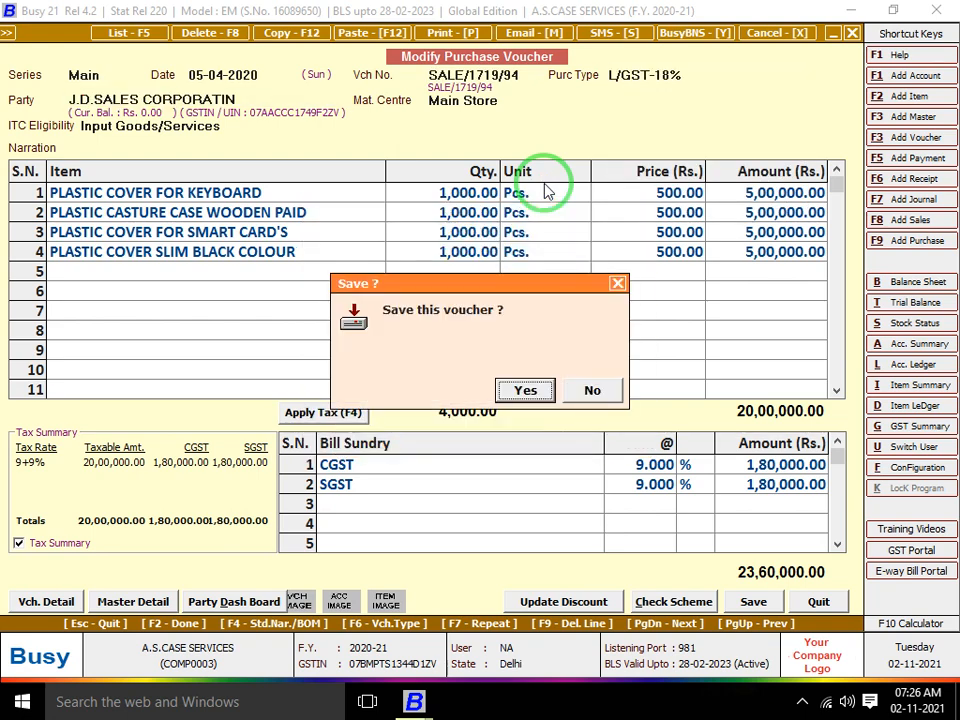
{"action": "key", "text": "Return"}
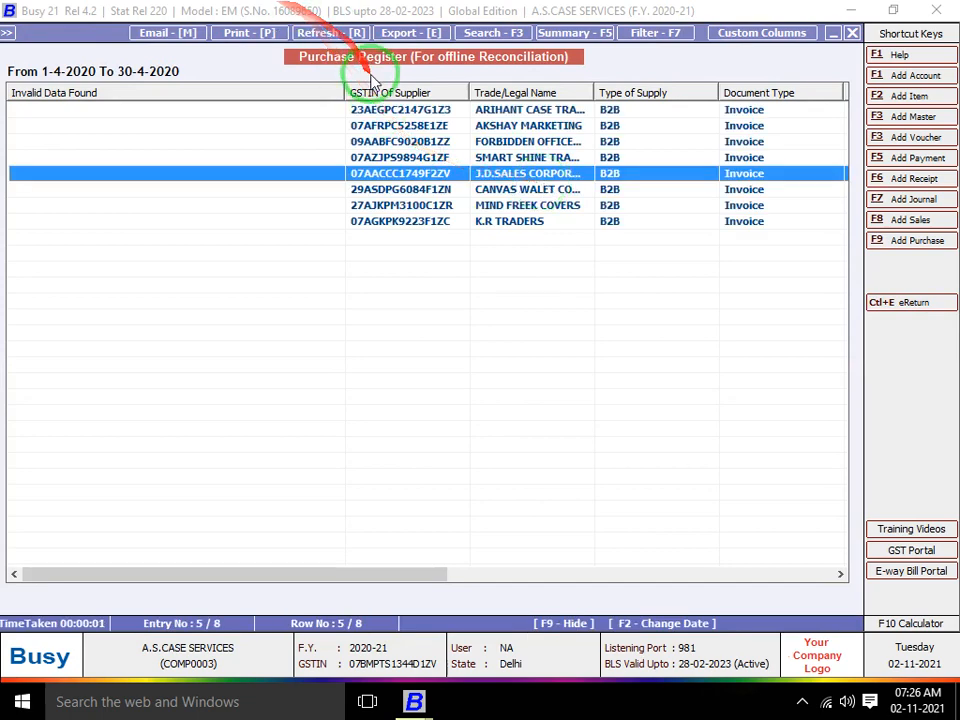
Narrow the Invalid Data Found column, view the eReturn format choices without exporting, and close the purchase register
{"action": "left_click_drag", "start_coordinate": [343, 92], "coordinate": [71, 249]}
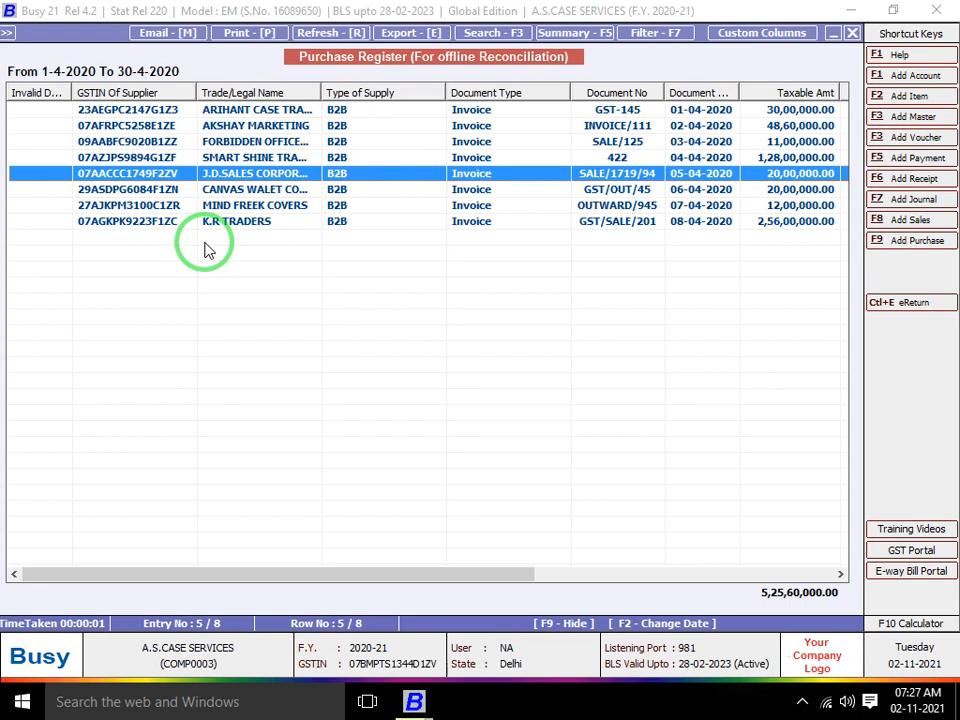
{"action": "left_click", "coordinate": [884, 300]}
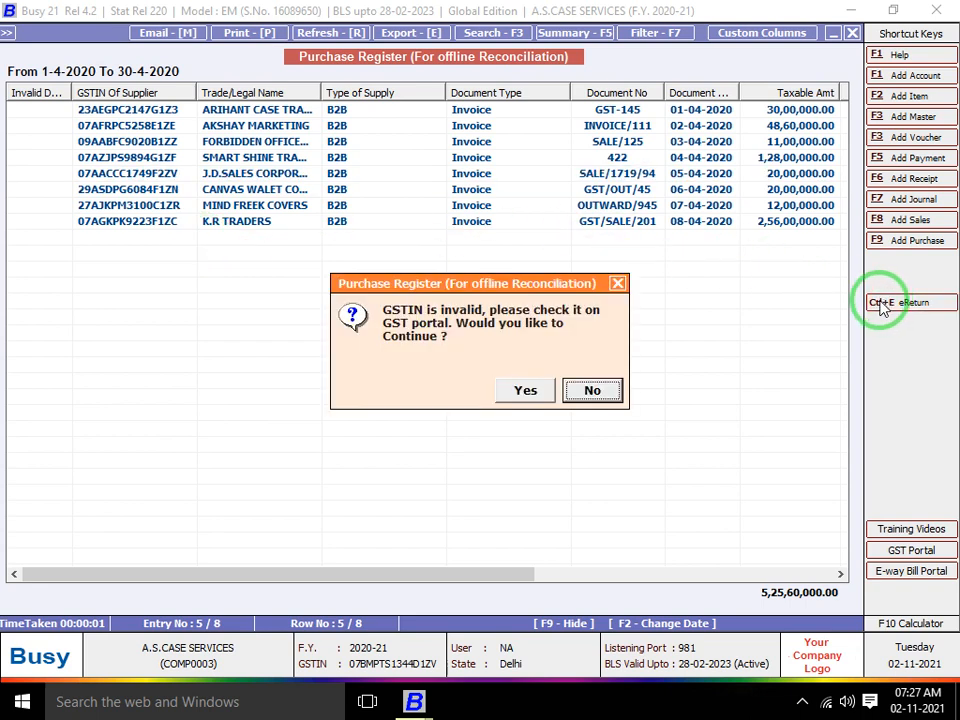
{"action": "left_click", "coordinate": [540, 393]}
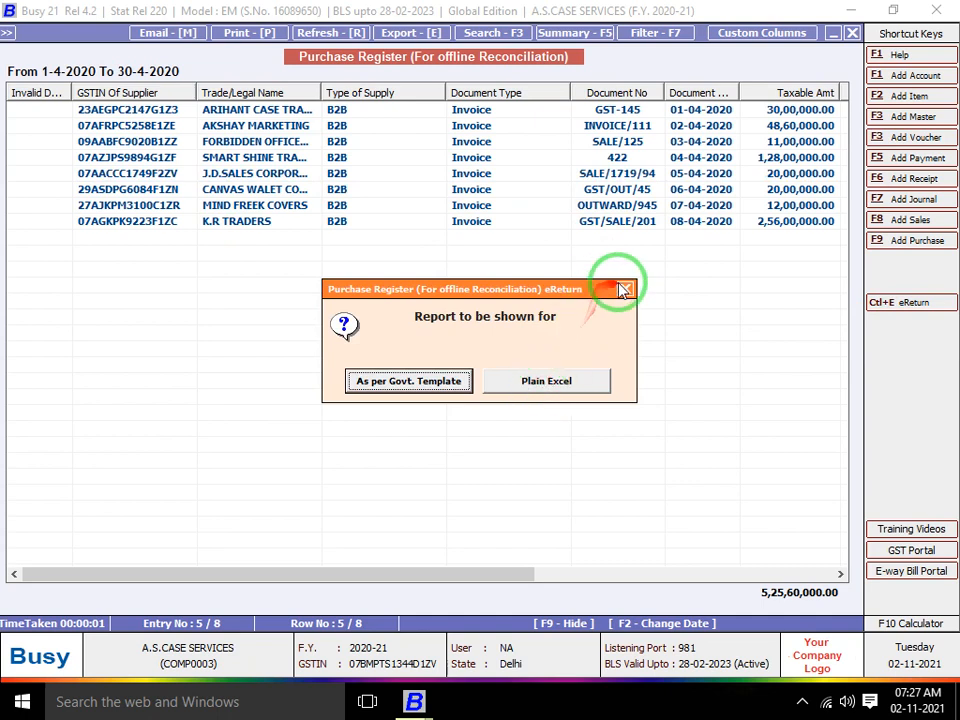
{"action": "left_click", "coordinate": [625, 290]}
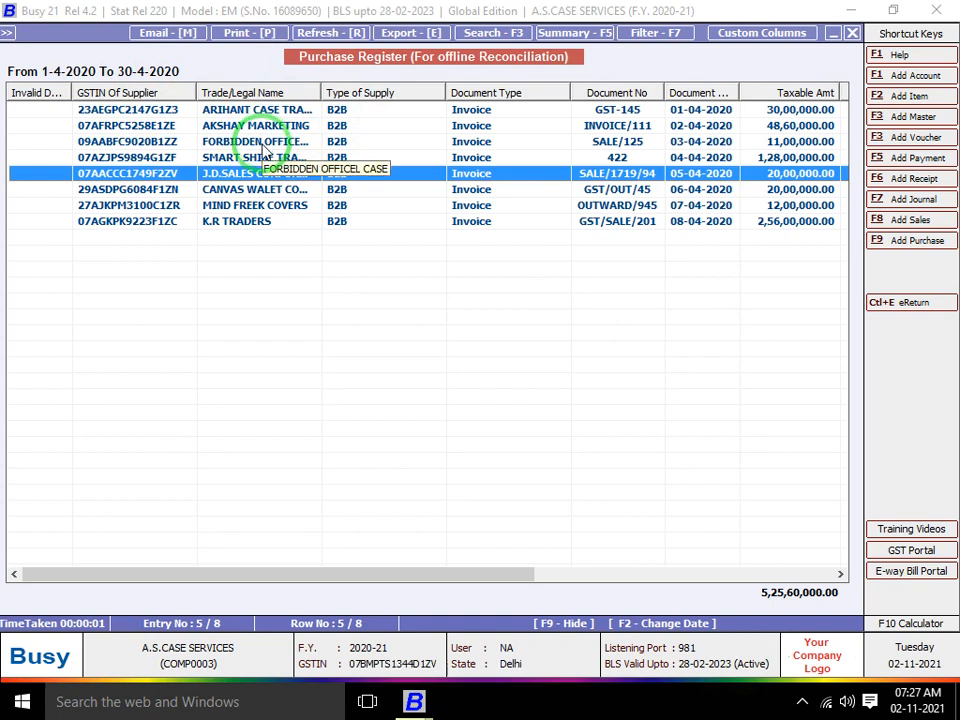
{"action": "key", "text": "Up"}
{"action": "key", "text": "Escape"}
{"action": "key", "text": "Escape"}
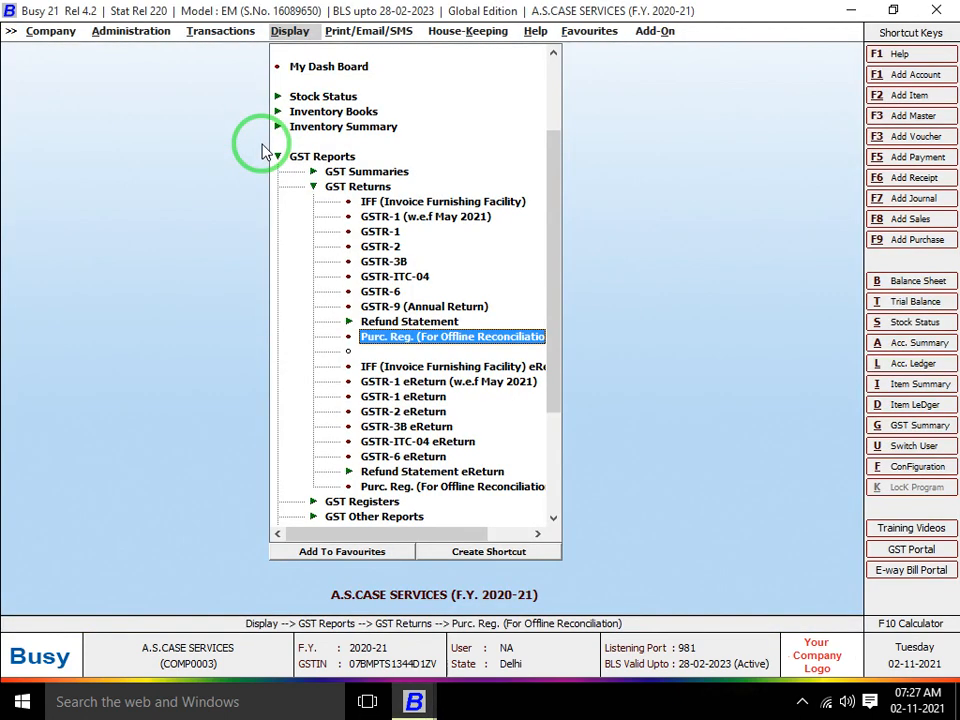
Look over the eReturn entries from the IFF eReturn to the GSTR-6 eReturn and collapse GST Returns
{"action": "key", "text": "Down"}
{"action": "key", "text": "Down"}
{"action": "key", "text": "Down"}
{"action": "key", "text": "Down"}
{"action": "key", "text": "Down"}
{"action": "key", "text": "Down"}
{"action": "key", "text": "Down"}
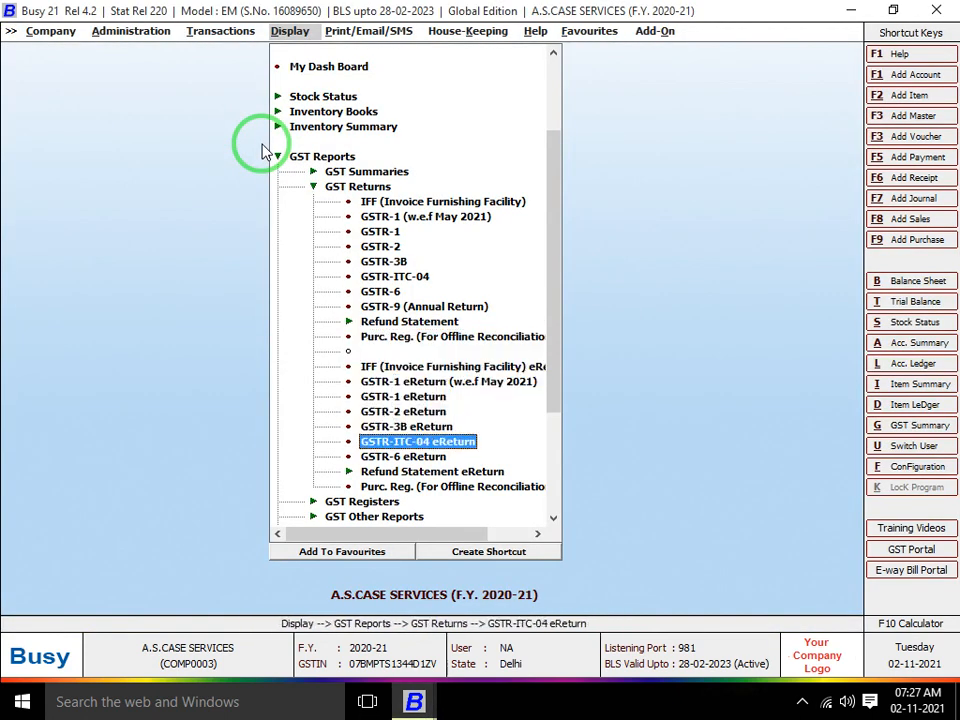
{"action": "key", "text": "Down"}
{"action": "key", "text": "Up"}
{"action": "key", "text": "Up"}
{"action": "key", "text": "Up"}
{"action": "key", "text": "Up"}
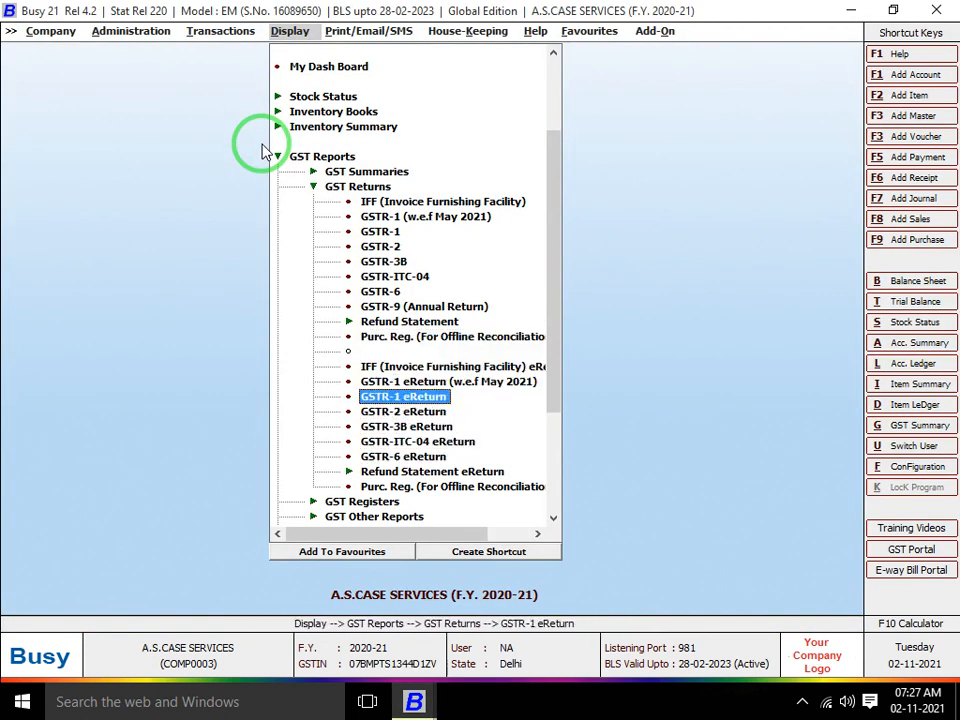
{"action": "key", "text": "Down"}
{"action": "key", "text": "Down"}
{"action": "key", "text": "Down"}
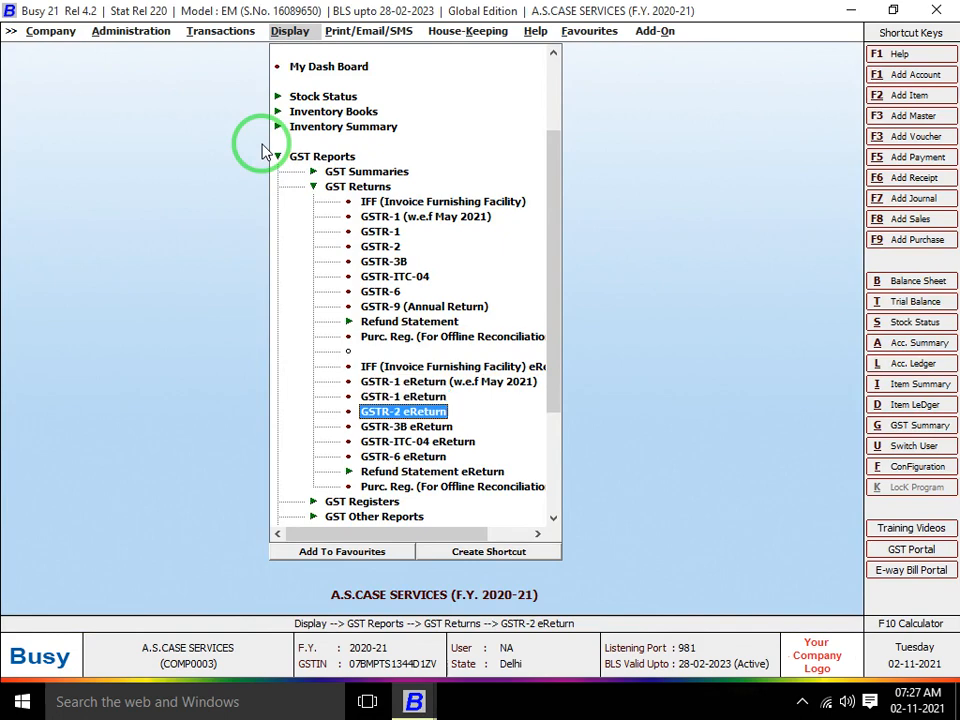
{"action": "key", "text": "Up"}
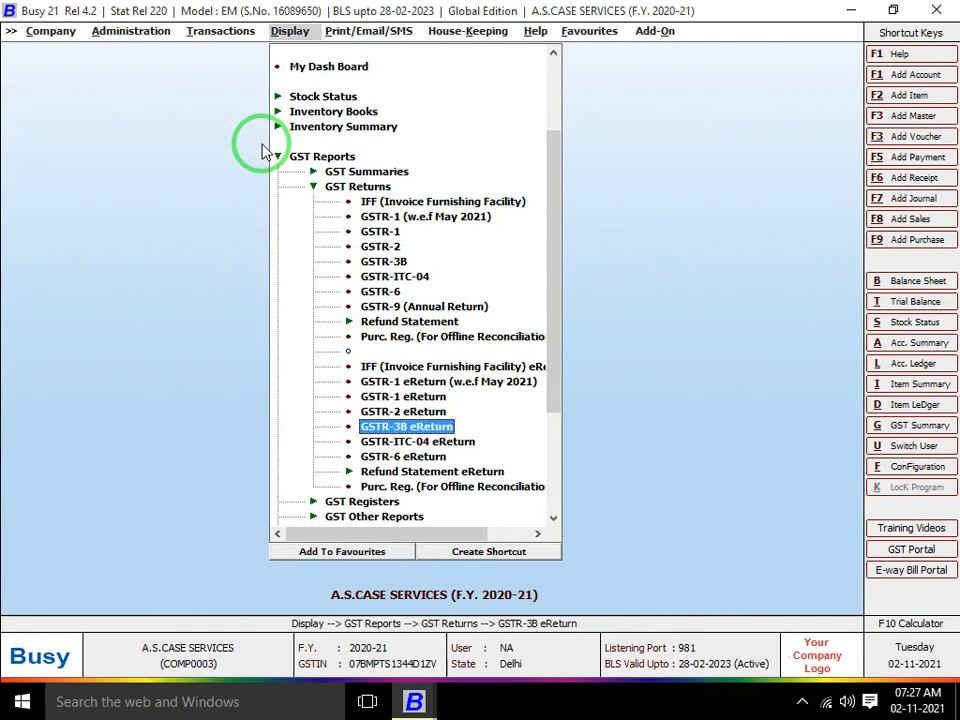
{"action": "key", "text": "Up"}
{"action": "key", "text": "Up"}
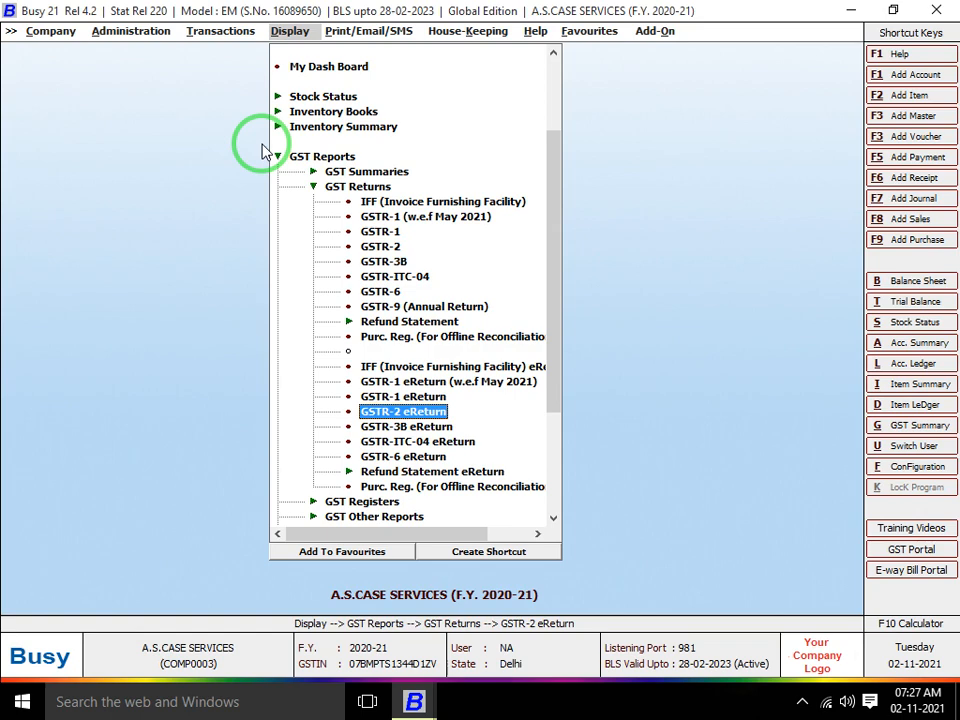
{"action": "key", "text": "Escape"}
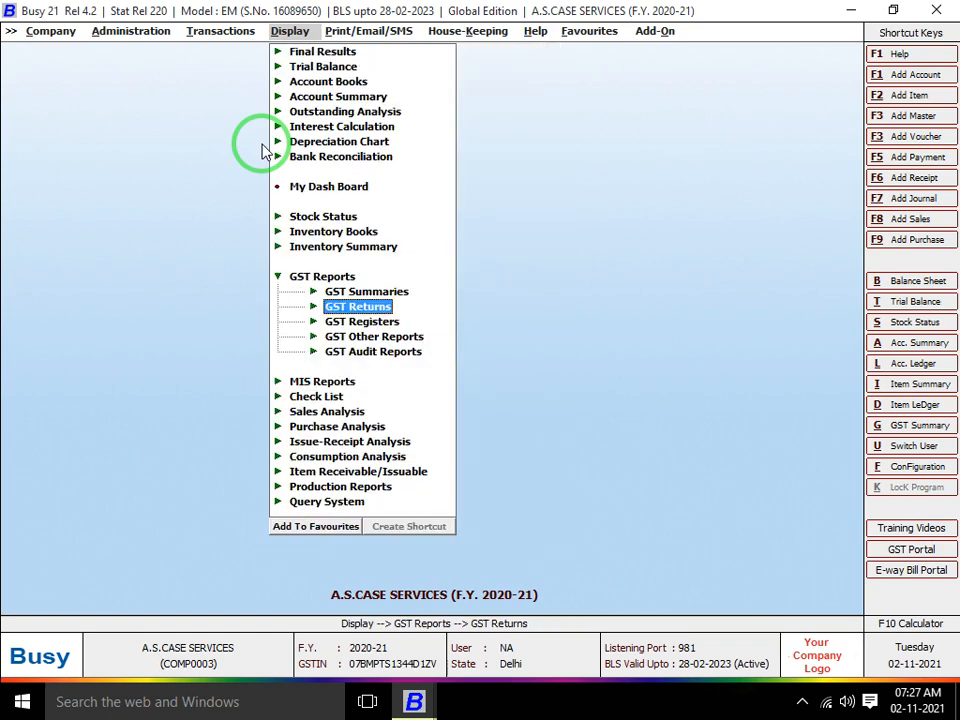
Start the Sales Register under GST Registers and look at its Local, Central and Combined choices
{"action": "key", "text": "Down"}
{"action": "key", "text": "Return"}
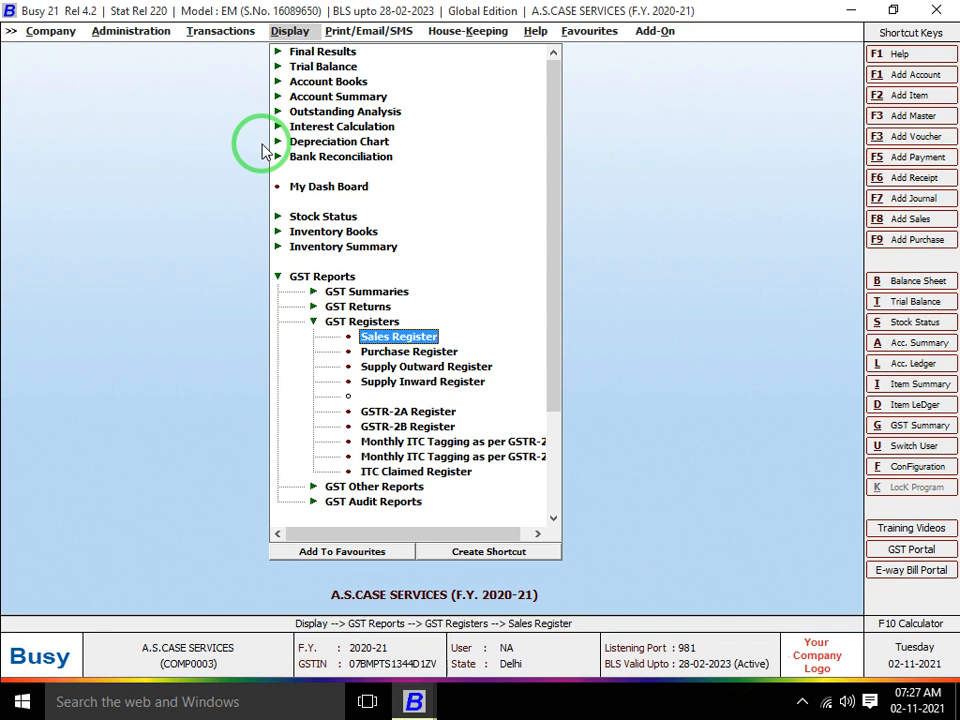
{"action": "key", "text": "Return"}
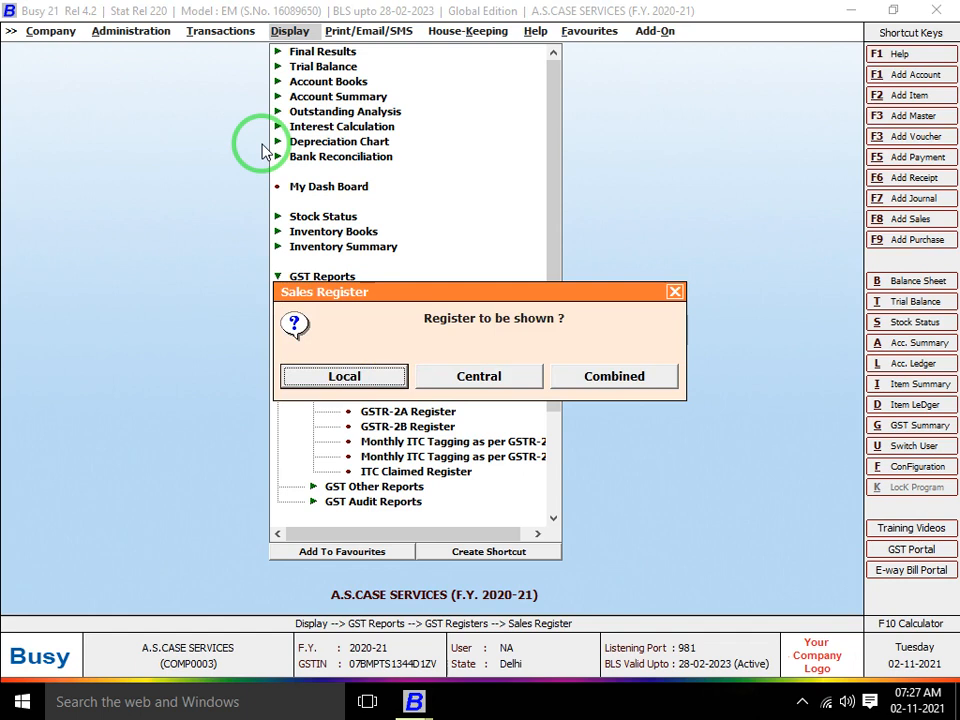
{"action": "key", "text": "Right"}
{"action": "key", "text": "Left"}
{"action": "key", "text": "Right"}
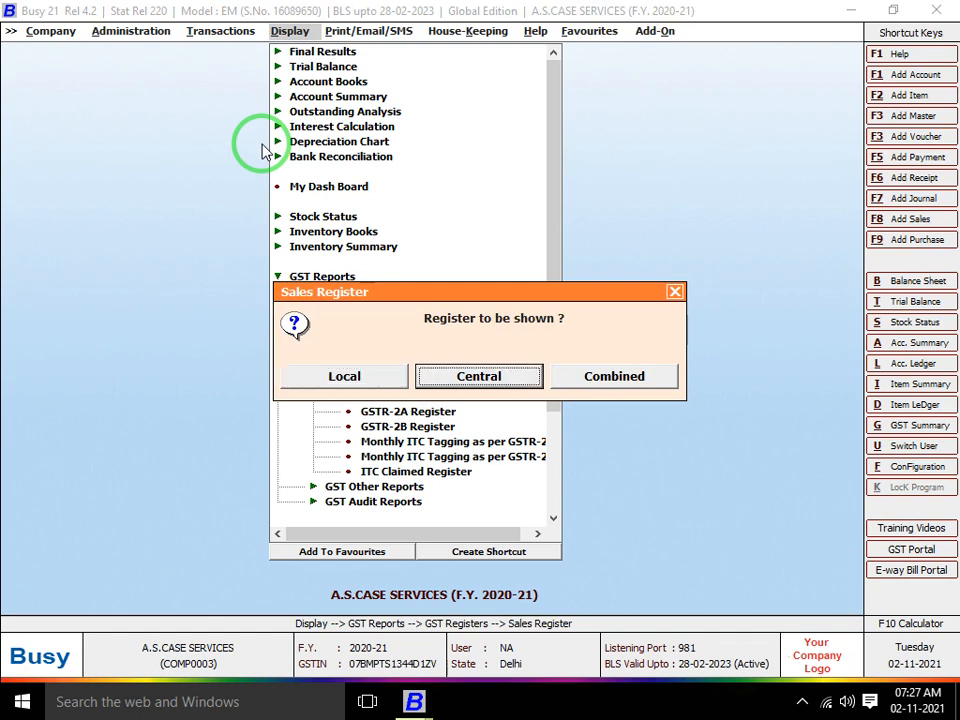
{"action": "key", "text": "Left"}
{"action": "key", "text": "Right"}
{"action": "key", "text": "Right"}
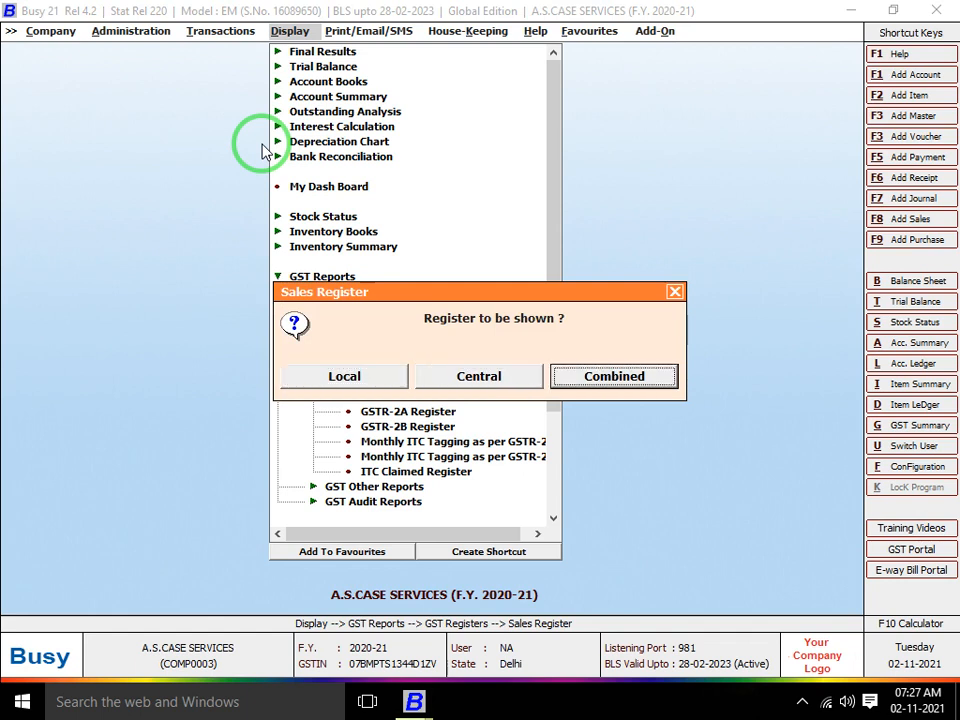
{"action": "key", "text": "Left"}
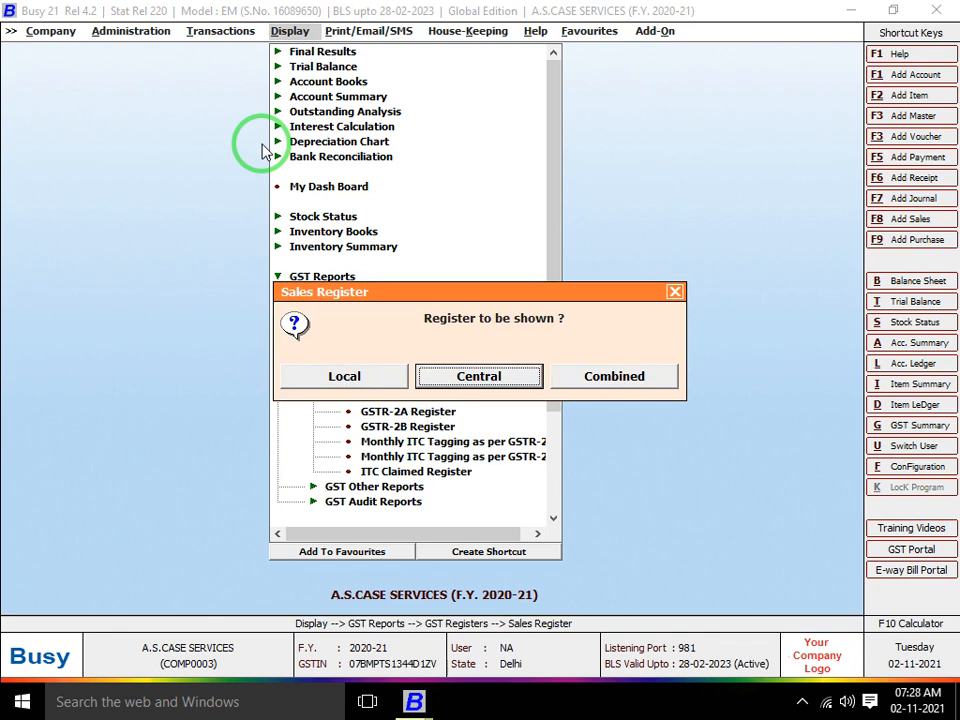
{"action": "key", "text": "Right"}
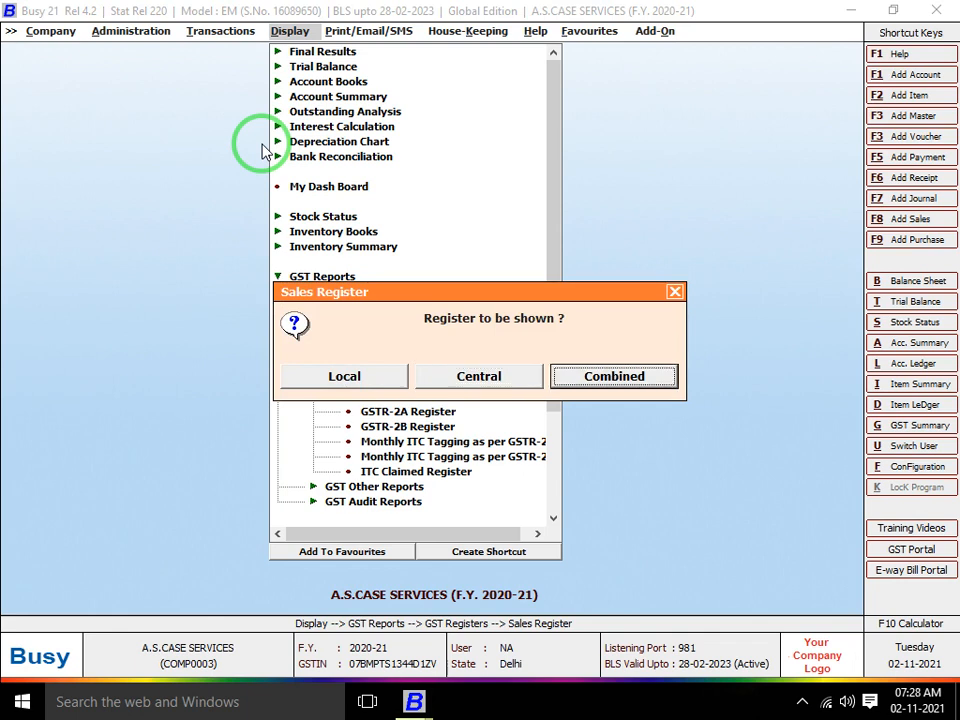
{"action": "key", "text": "Left"}
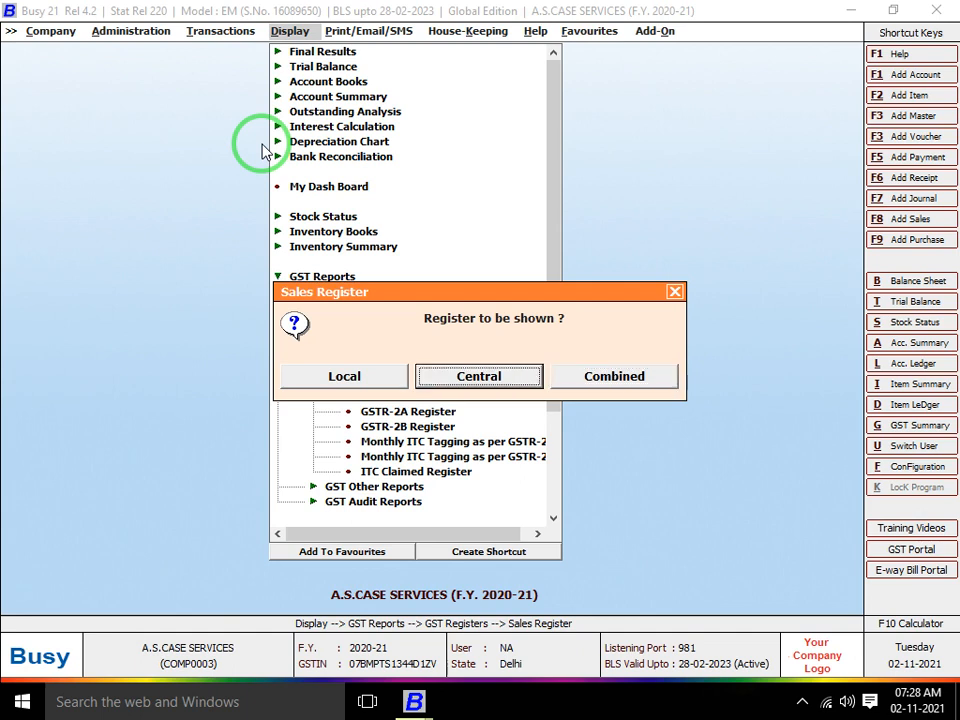
{"action": "key", "text": "Right"}
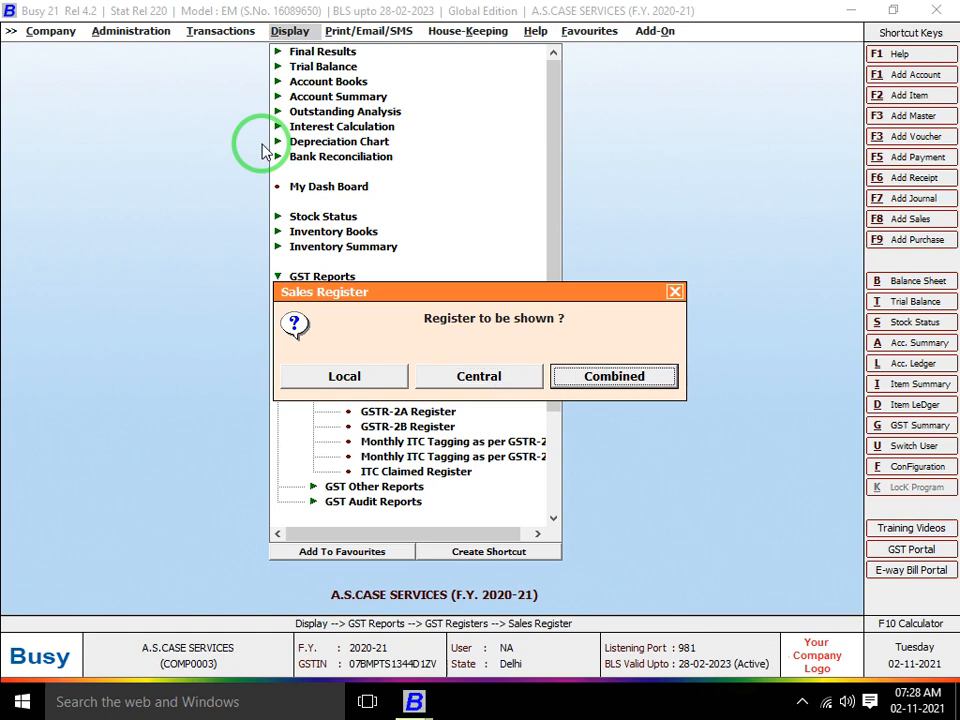
Choose the Local, bill-wise Sales Register for both B2B and B2C, with all voucher series
{"action": "key", "text": "Left"}
{"action": "key", "text": "Left"}
{"action": "key", "text": "Return"}
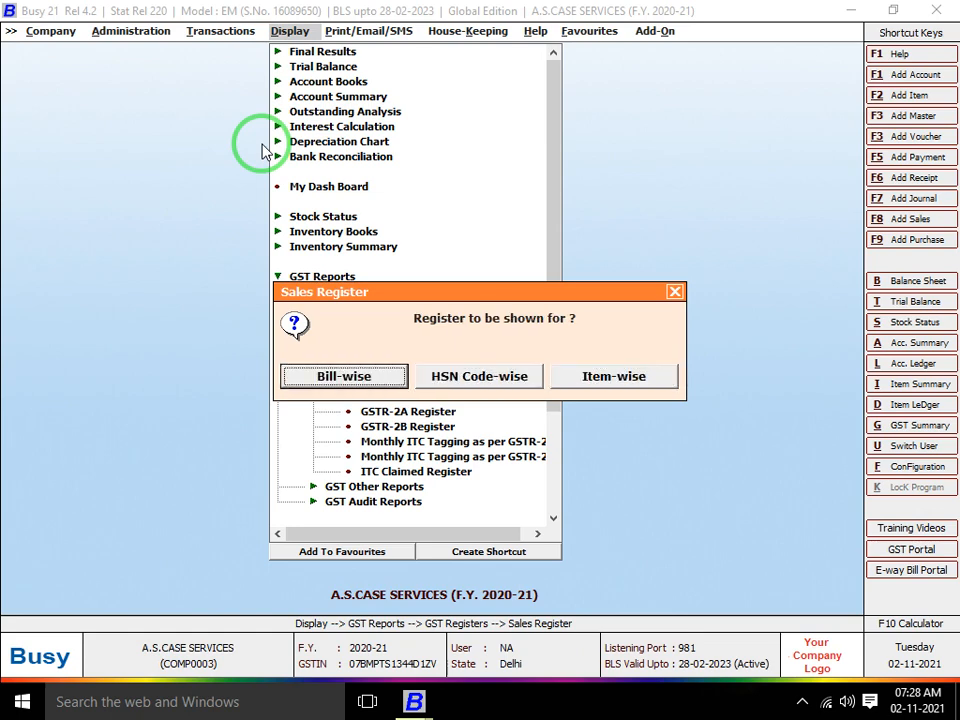
{"action": "key", "text": "Return"}
{"action": "key", "text": "Return"}
{"action": "key", "text": "Return"}
{"action": "key", "text": "Escape"}
{"action": "key", "text": "Escape"}
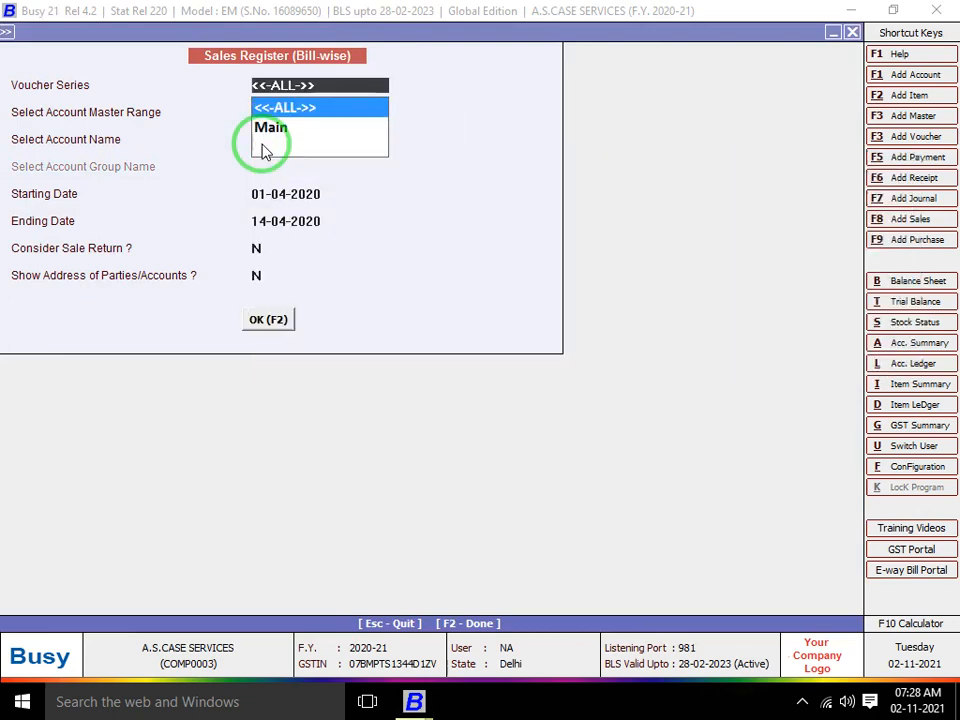
{"action": "key", "text": "Return"}
{"action": "key", "text": "Return"}
{"action": "key", "text": "Escape"}
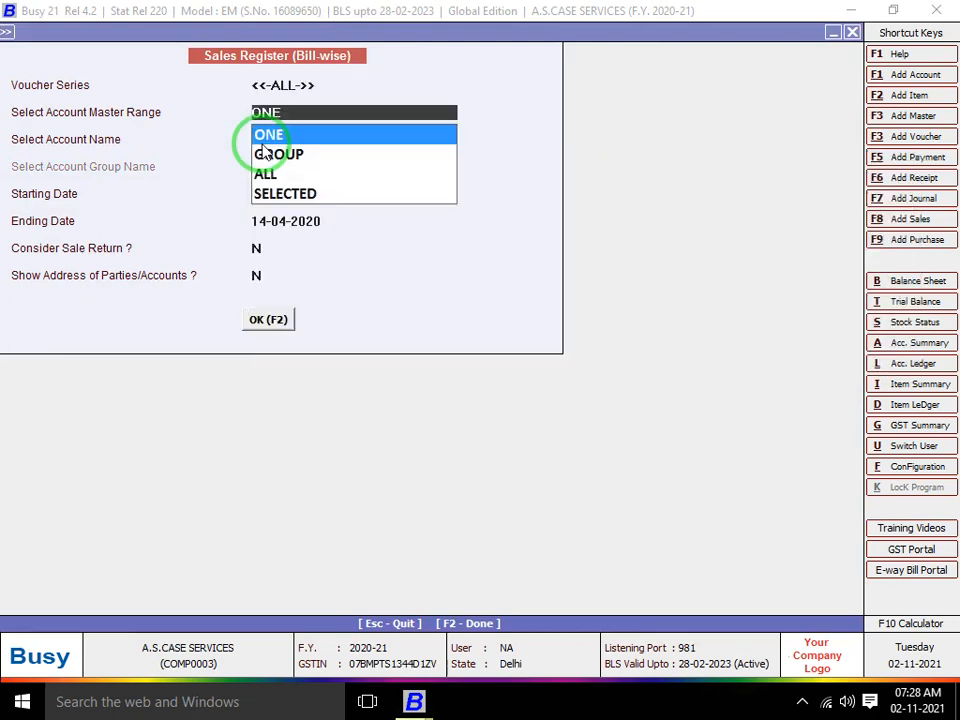
Try limiting the register to SELECTED accounts and leave the account selection without picking any
{"action": "key", "text": "Down"}
{"action": "key", "text": "Down"}
{"action": "key", "text": "Down"}
{"action": "key", "text": "Return"}
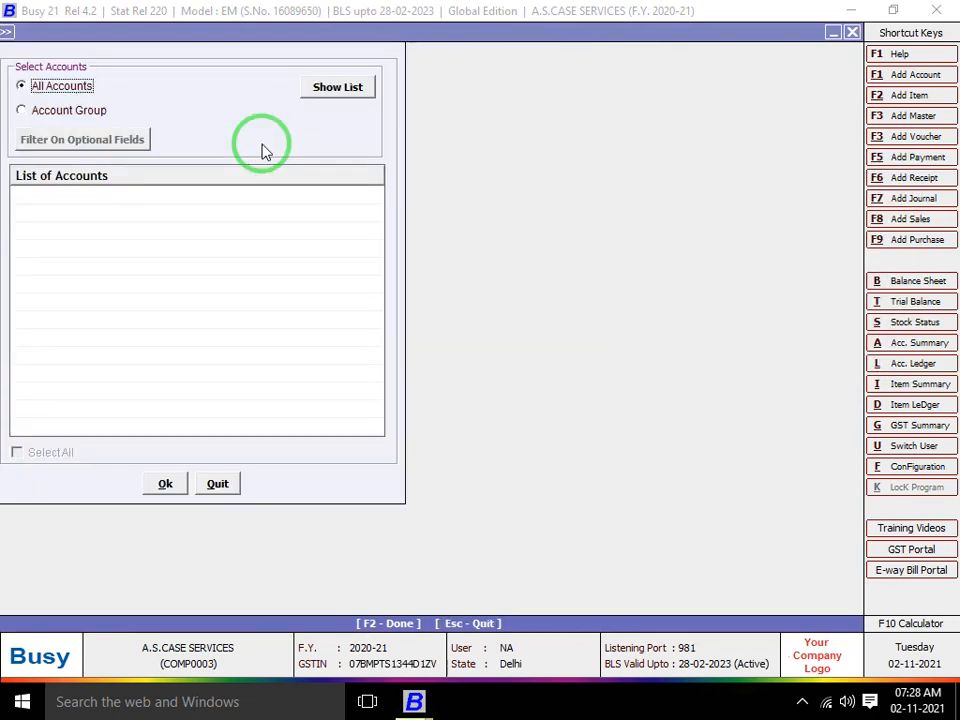
{"action": "key", "text": "Escape"}
{"action": "key", "text": "Escape"}
Set the account master range to ALL and generate the Local Sales Register for 01-04-2020 to 14-04-2020
{"action": "key", "text": "Up"}
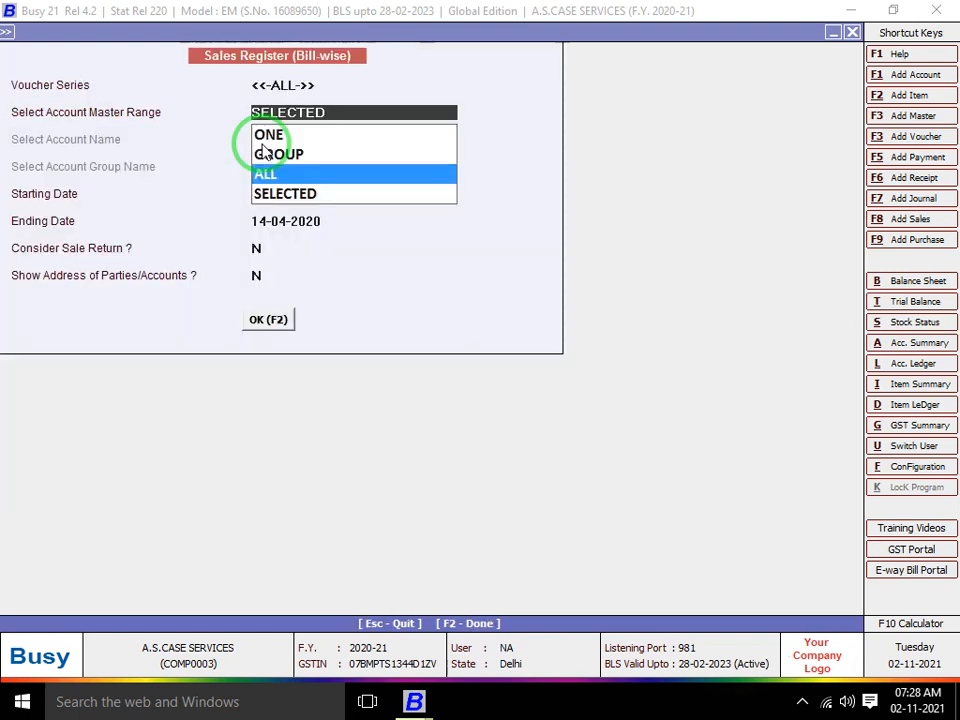
{"action": "key", "text": "Return"}
{"action": "key", "text": "Return"}
{"action": "key", "text": "Return"}
{"action": "key", "text": "Return"}
{"action": "key", "text": "Return"}
{"action": "key", "text": "Return"}
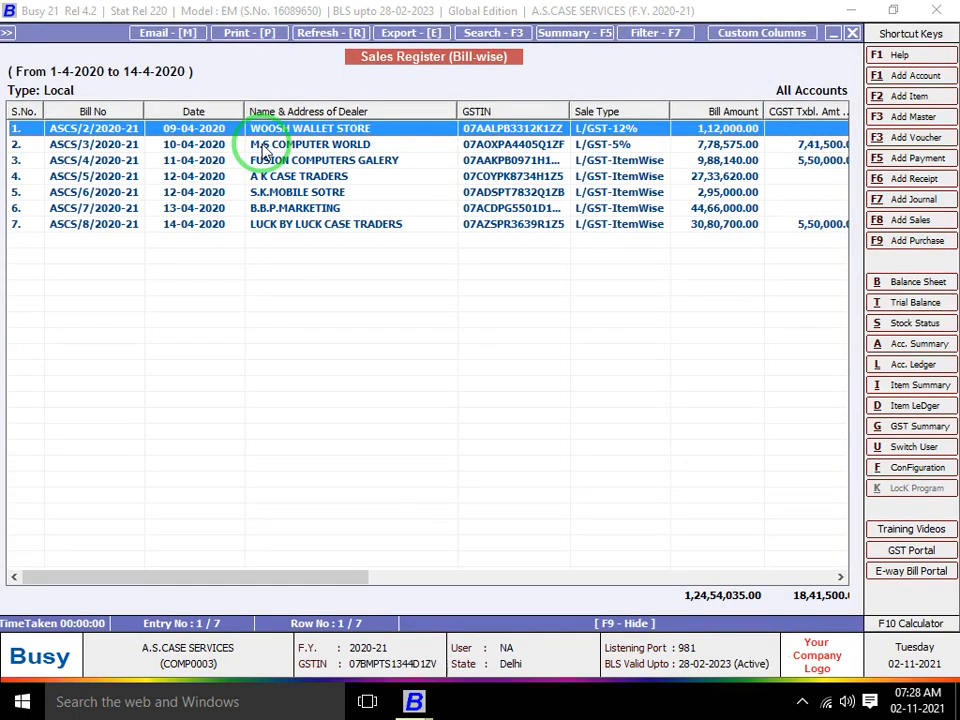
Look across the Local Sales Register's columns through the CGST and SGST taxable and tax amounts, and close it
{"action": "key", "text": "Right"}
{"action": "key", "text": "Right"}
{"action": "key", "text": "Right"}
{"action": "key", "text": "Right"}
{"action": "key", "text": "Right"}
{"action": "key", "text": "Right"}
{"action": "key", "text": "Right"}
{"action": "key", "text": "Right"}
{"action": "key", "text": "Right"}
{"action": "key", "text": "Right"}
{"action": "key", "text": "Right"}
{"action": "key", "text": "Right"}
{"action": "key", "text": "Right"}
{"action": "key", "text": "Right"}
{"action": "key", "text": "Right"}
{"action": "key", "text": "Right"}
{"action": "key", "text": "Right"}
{"action": "key", "text": "Right"}
{"action": "key", "text": "Right"}
{"action": "key", "text": "Right"}
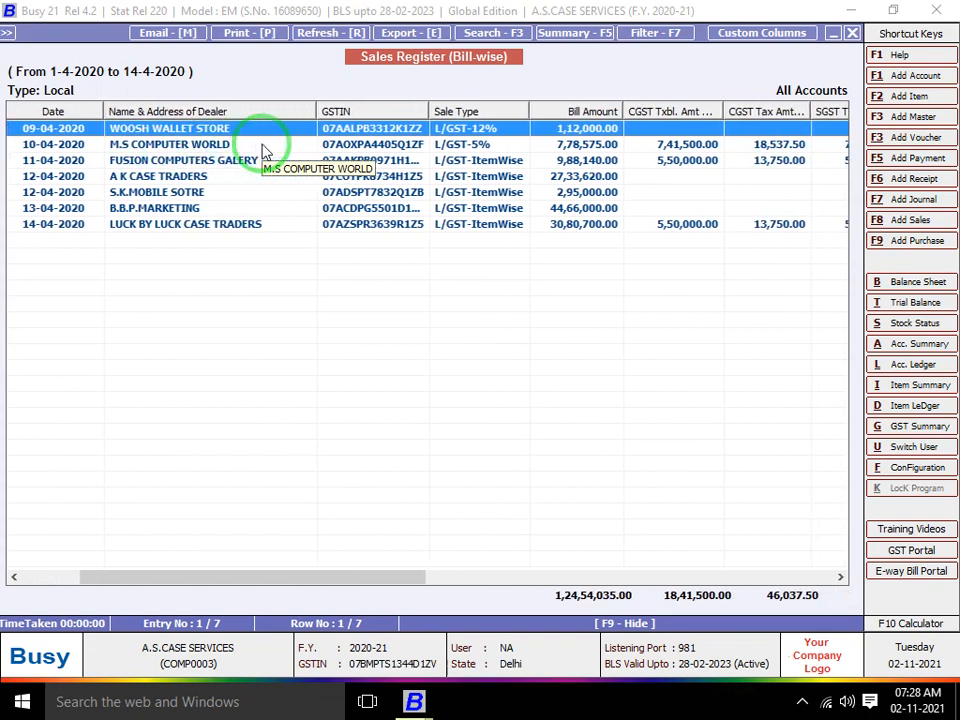
{"action": "key", "text": "Right"}
{"action": "key", "text": "Right"}
{"action": "key", "text": "Right"}
{"action": "key", "text": "Right"}
{"action": "key", "text": "Right"}
{"action": "key", "text": "Right"}
{"action": "key", "text": "Right"}
{"action": "key", "text": "Right"}
{"action": "key", "text": "Right"}
{"action": "key", "text": "Right"}
{"action": "key", "text": "Right"}
{"action": "key", "text": "Right"}
{"action": "key", "text": "Right"}
{"action": "key", "text": "Right"}
{"action": "key", "text": "Right"}
{"action": "key", "text": "Right"}
{"action": "key", "text": "Right"}
{"action": "key", "text": "Right"}
{"action": "key", "text": "Right"}
{"action": "key", "text": "Right"}
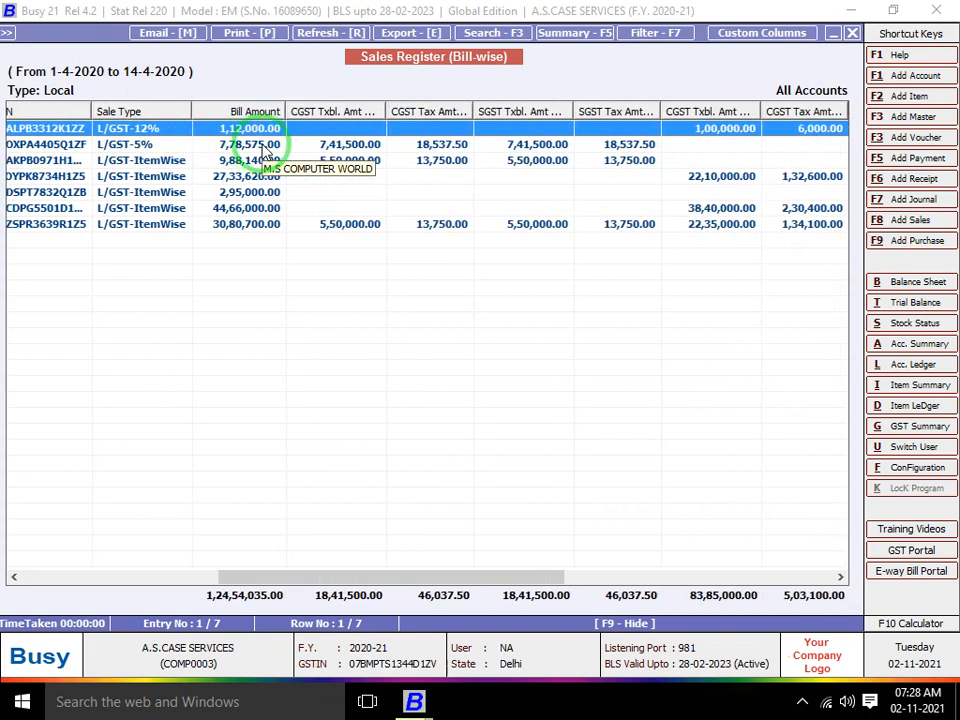
{"action": "key", "text": "Escape"}
{"action": "key", "text": "Escape"}
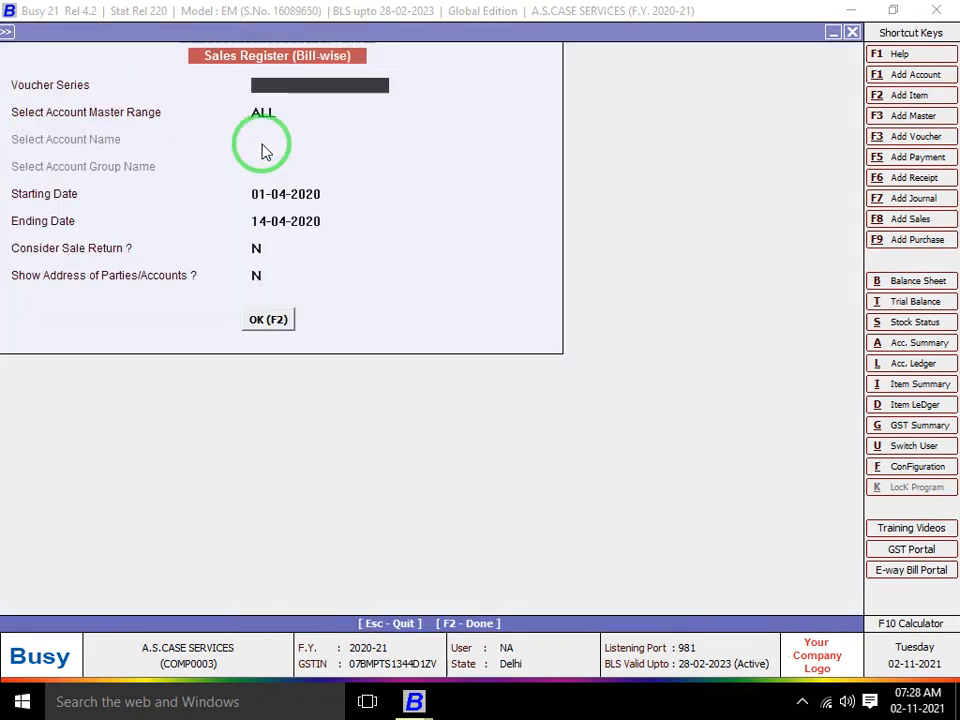
{"action": "key", "text": "Escape"}
Generate the Central bill-wise Sales Register for all accounts from 01-04-2020 to 14-04-2020, view it and close it
{"action": "key", "text": "Right"}
{"action": "key", "text": "Return"}
{"action": "key", "text": "Right"}
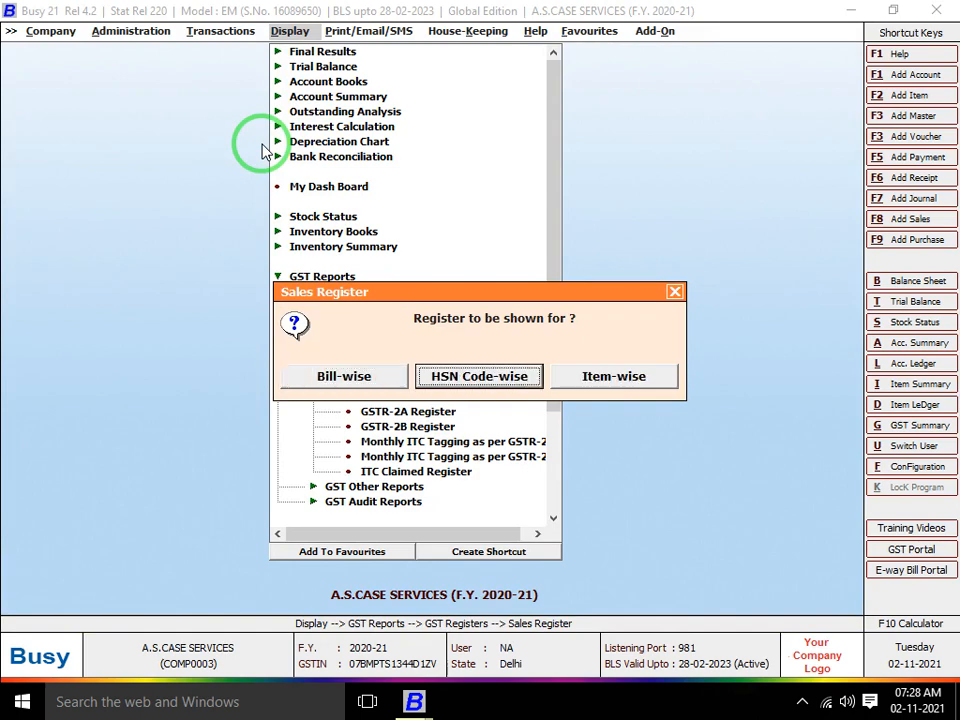
{"action": "key", "text": "Return"}
{"action": "key", "text": "Escape"}
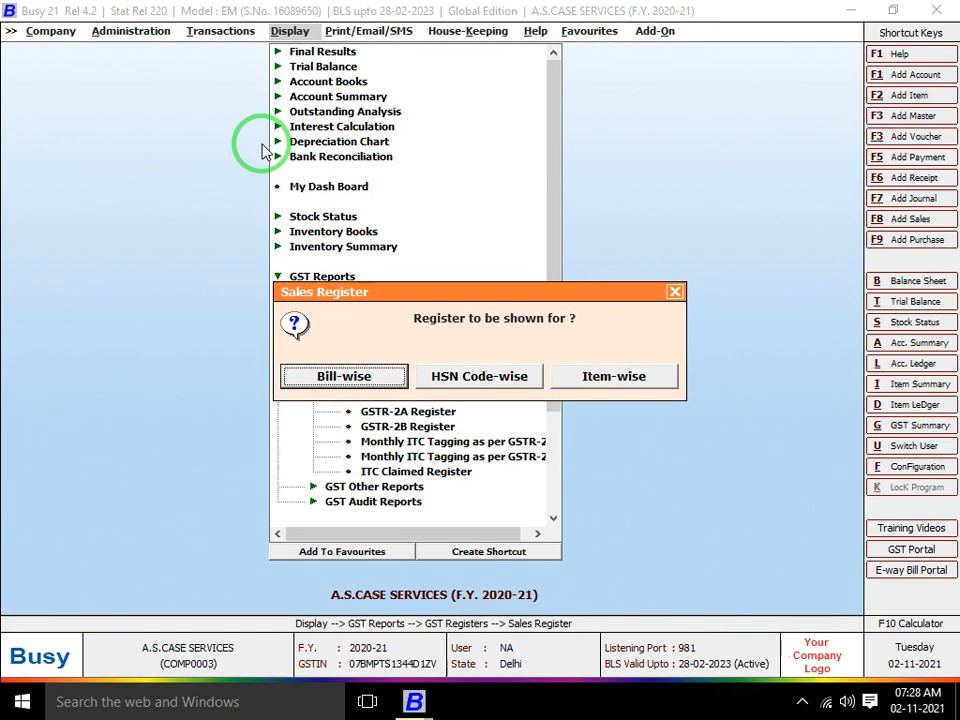
{"action": "key", "text": "Escape"}
{"action": "key", "text": "Return"}
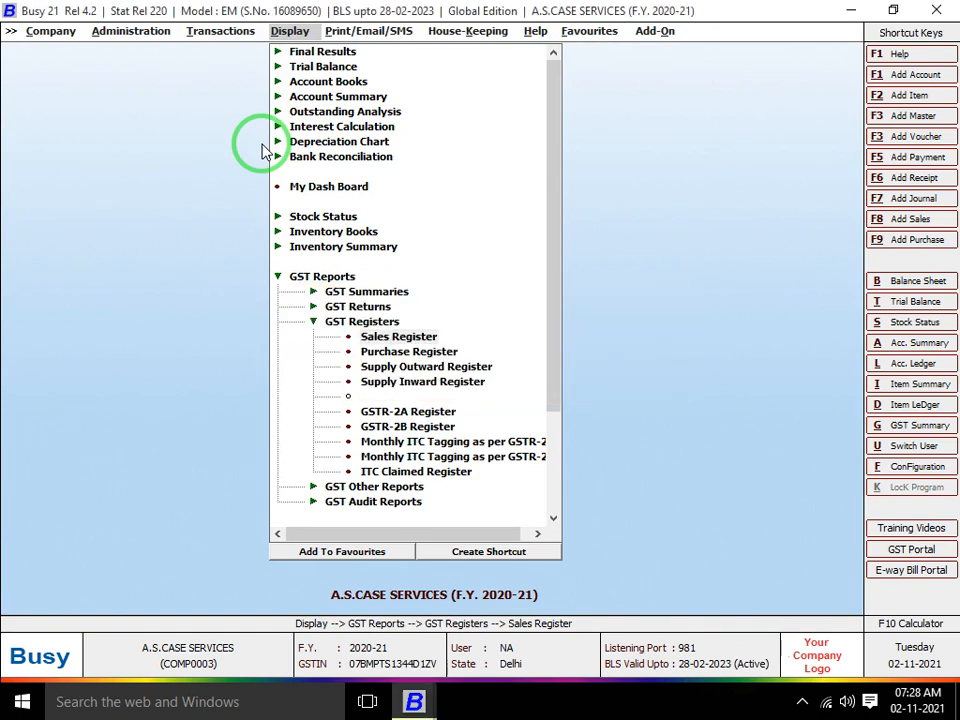
{"action": "key", "text": "Return"}
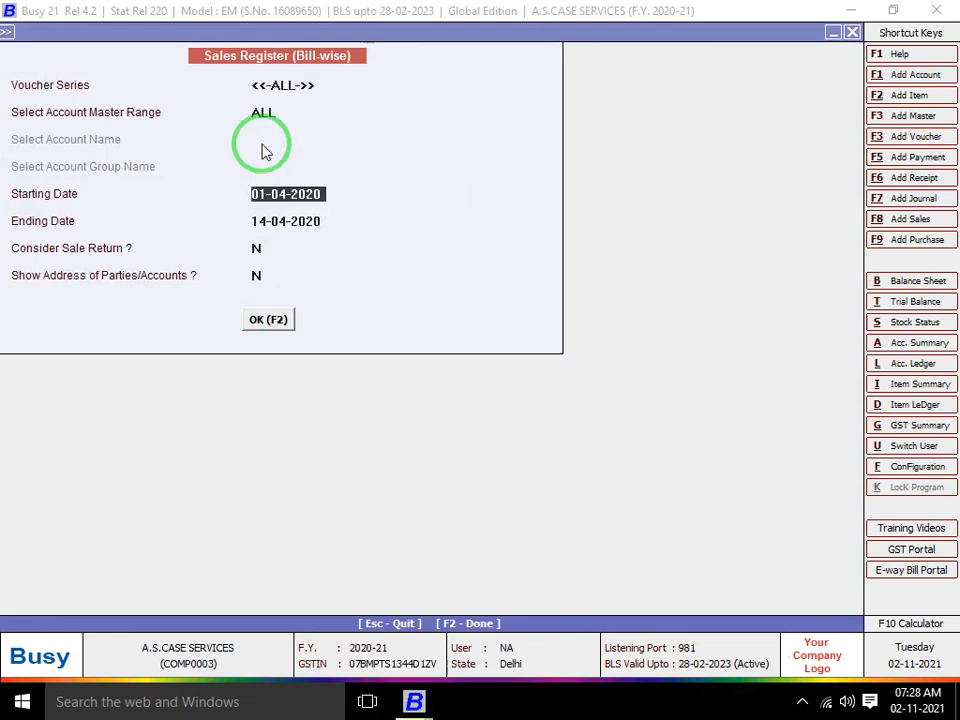
{"action": "key", "text": "F2"}
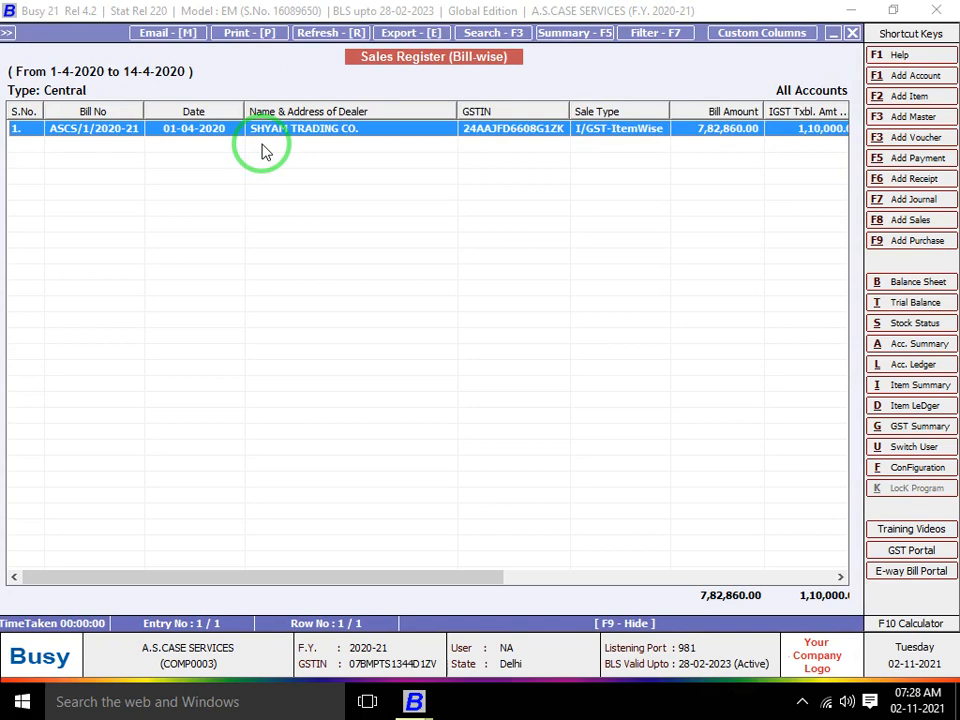
{"action": "key", "text": "Escape"}
{"action": "key", "text": "Escape"}
{"action": "key", "text": "Escape"}
{"action": "key", "text": "Escape"}
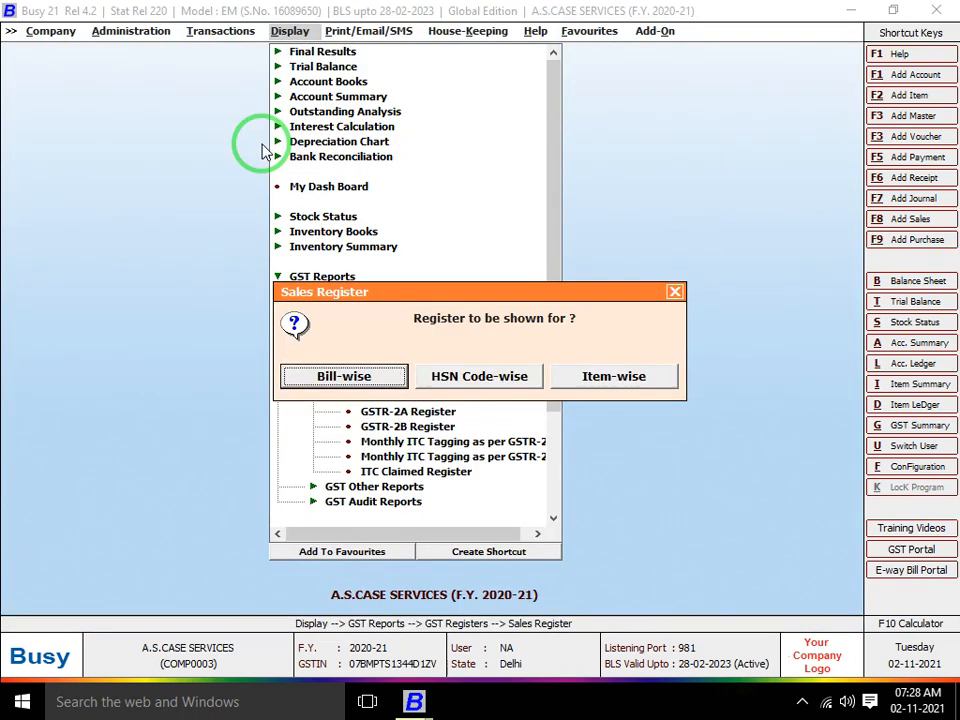
{"action": "key", "text": "Escape"}
Generate the Combined bill-wise Sales Register for both B2B and B2C over the same period, view it and close it
{"action": "key", "text": "Right"}
{"action": "key", "text": "Right"}
{"action": "key", "text": "Return"}
{"action": "key", "text": "Return"}
{"action": "key", "text": "Return"}
{"action": "key", "text": "F2"}
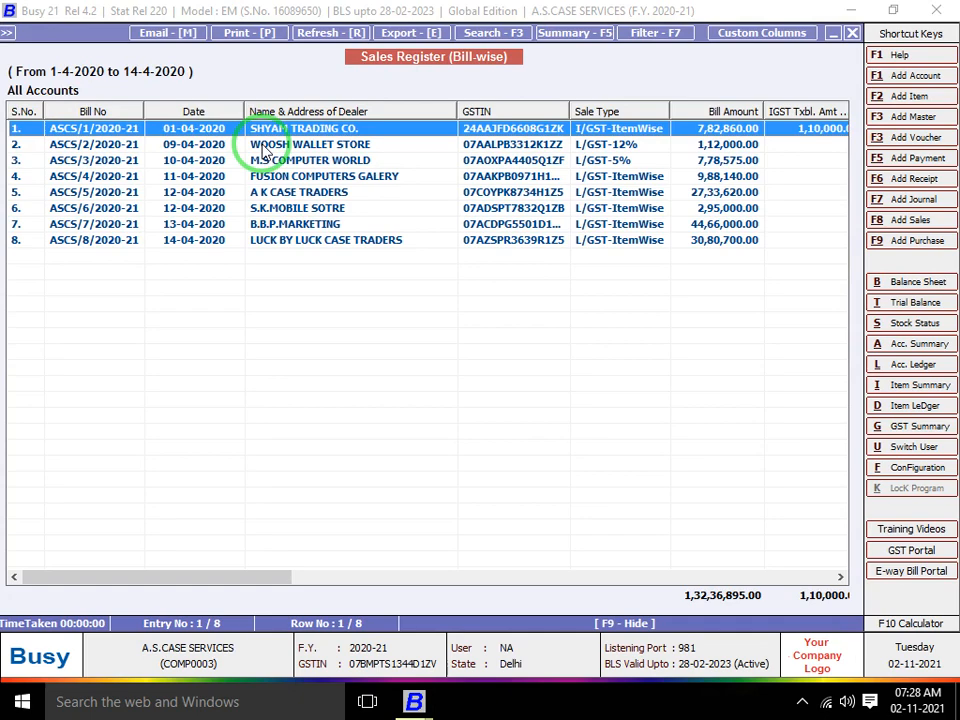
{"action": "key", "text": "Escape"}
{"action": "key", "text": "Escape"}
{"action": "key", "text": "Escape"}
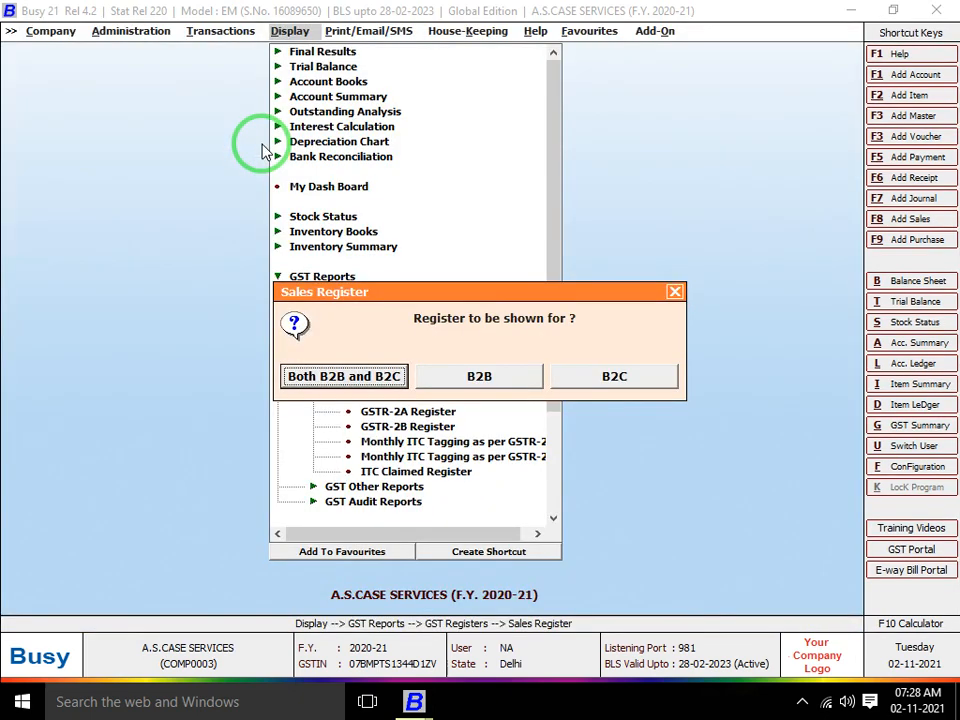
{"action": "key", "text": "Escape"}
{"action": "key", "text": "Escape"}
{"action": "key", "text": "Escape"}
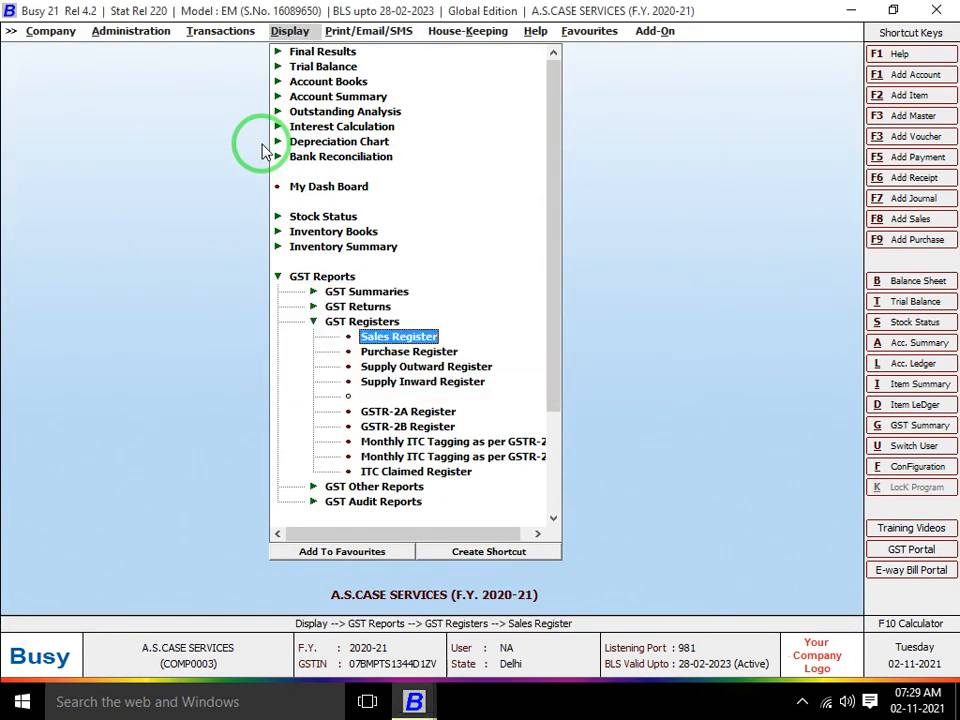
Generate the Local bill-wise Purchase Register for all accounts from 01-04-2020 to 14-04-2020
{"action": "key", "text": "Down"}
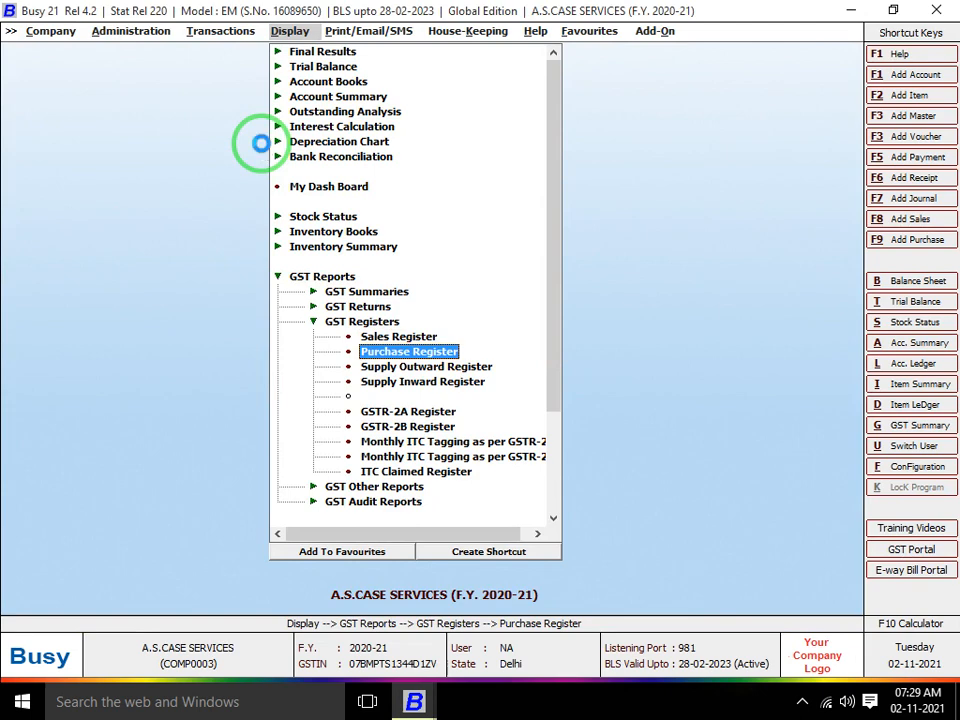
{"action": "key", "text": "Return"}
{"action": "key", "text": "Return"}
{"action": "key", "text": "Return"}
{"action": "key", "text": "Return"}
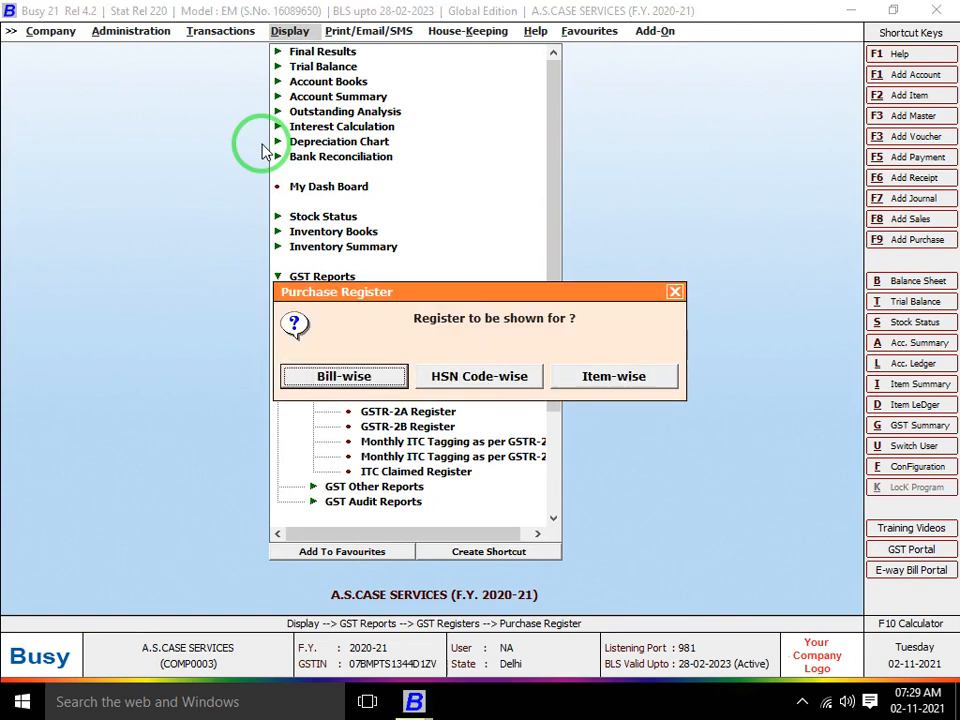
{"action": "key", "text": "Return"}
{"action": "key", "text": "Return"}
{"action": "key", "text": "Return"}
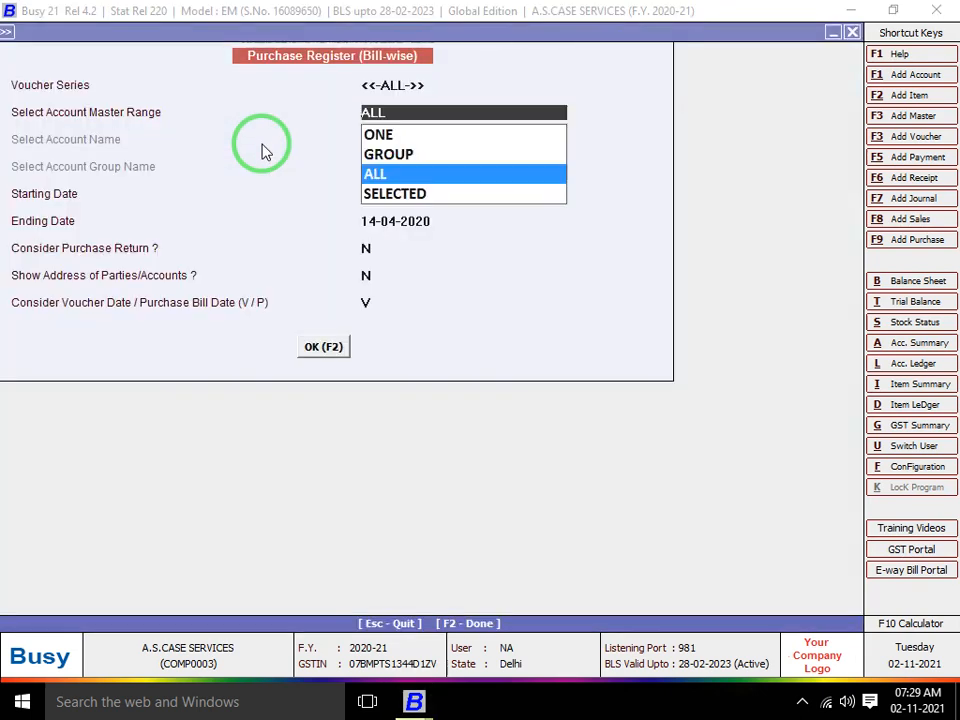
{"action": "key", "text": "F2"}
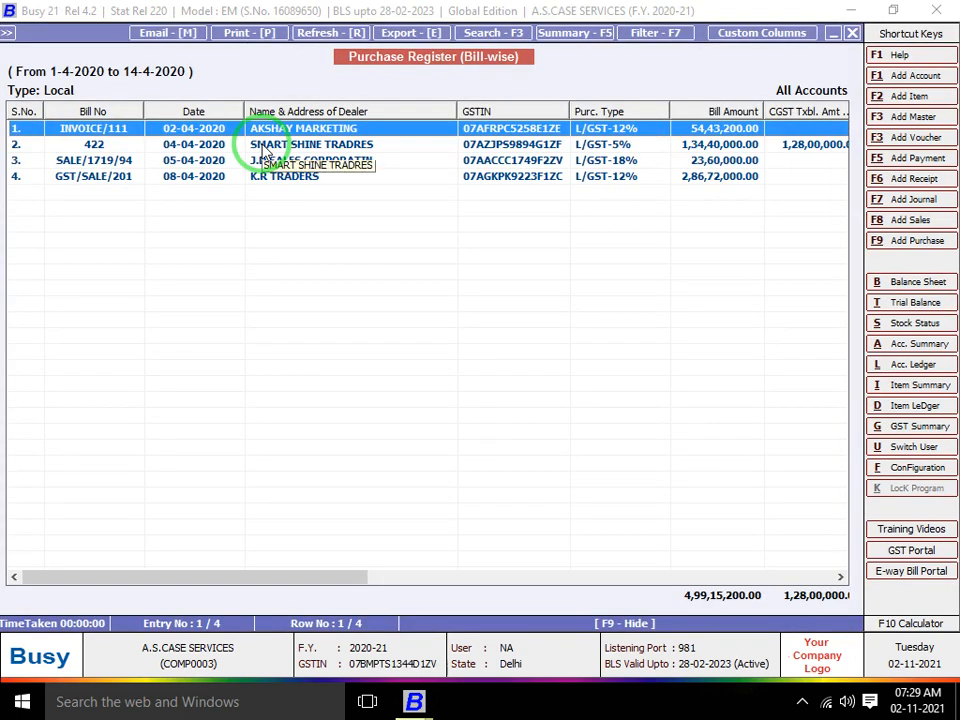
Close the Local Purchase Register and return to the list of GST registers
{"action": "key", "text": "Escape"}
{"action": "key", "text": "Escape"}
{"action": "key", "text": "Escape"}
{"action": "key", "text": "Escape"}
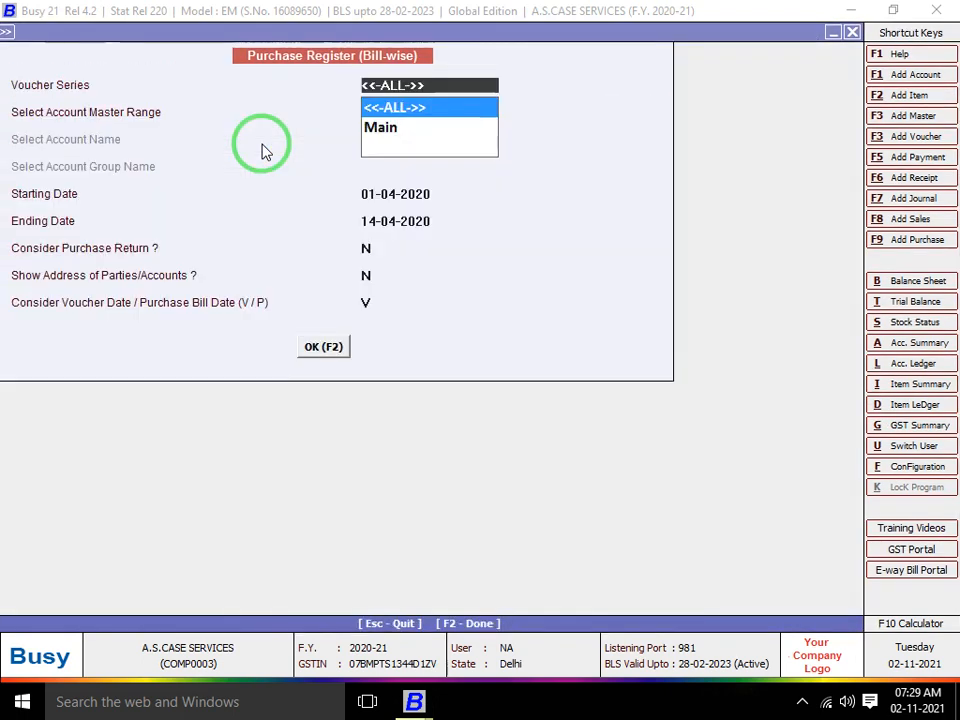
{"action": "key", "text": "Escape"}
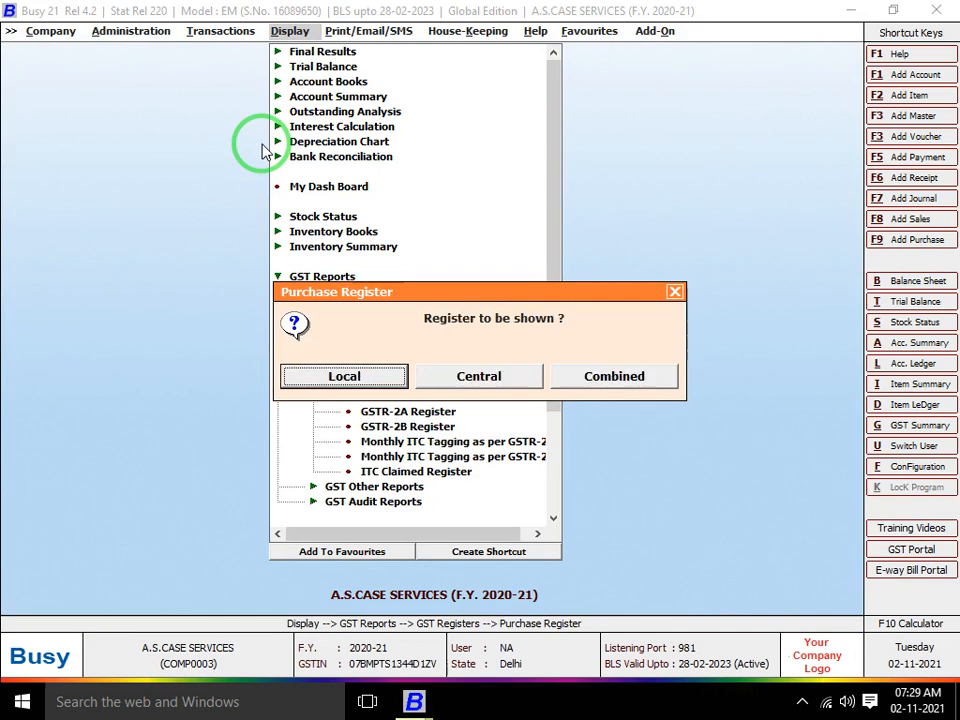
{"action": "key", "text": "Escape"}
Generate the Central bill-wise Purchase Register for all voucher series and accounts over the same period, view it and close it
{"action": "key", "text": "Return"}
{"action": "key", "text": "Right"}
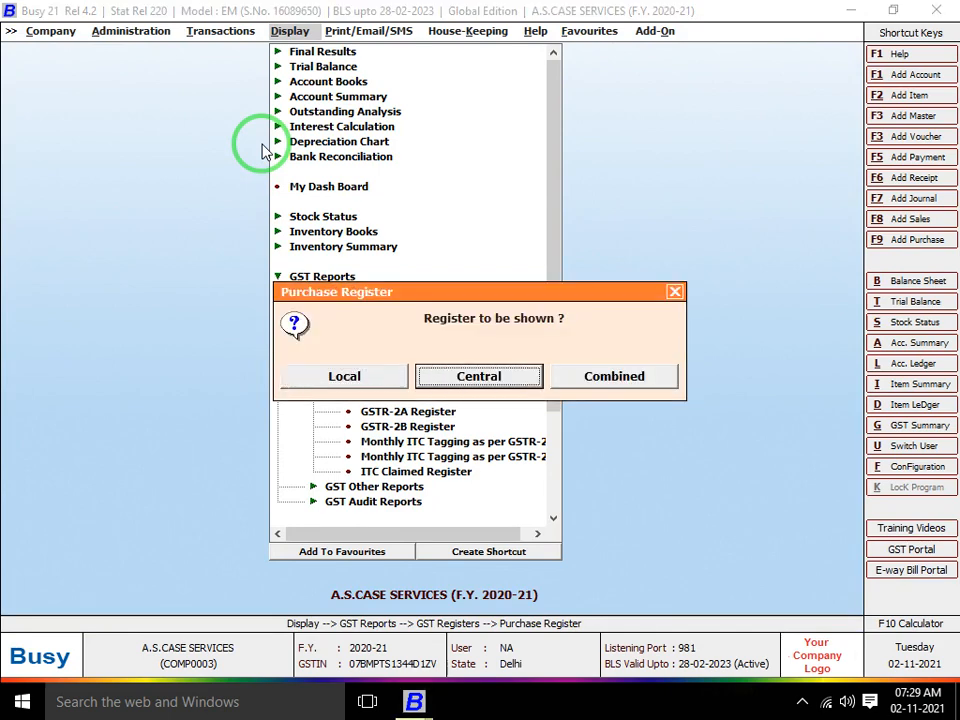
{"action": "key", "text": "Return"}
{"action": "key", "text": "Return"}
{"action": "key", "text": "Return"}
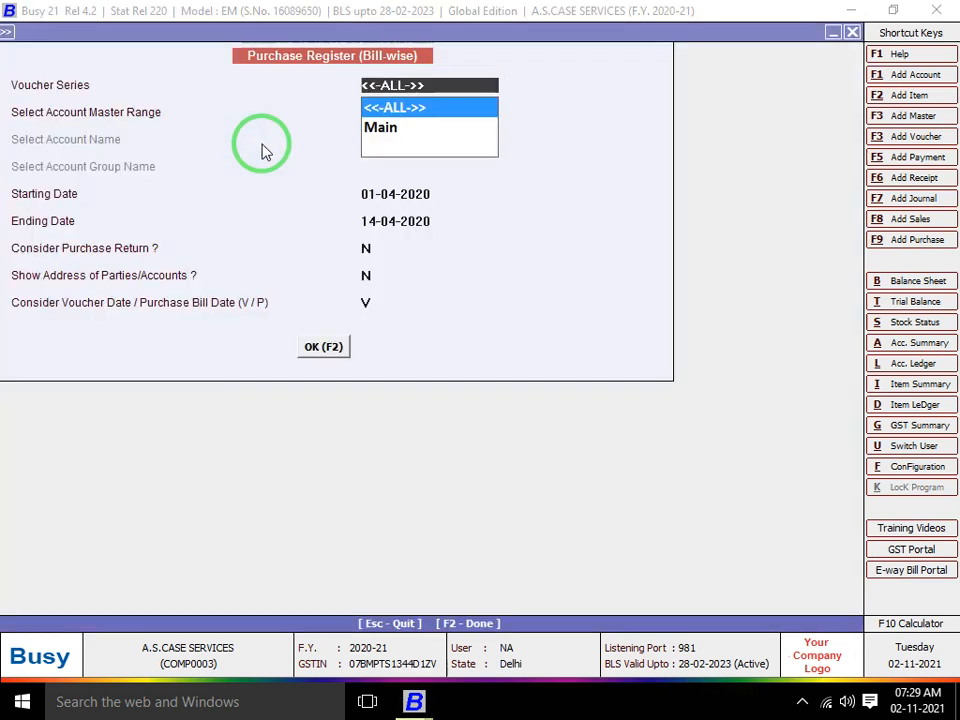
{"action": "key", "text": "Return"}
{"action": "key", "text": "Return"}
{"action": "key", "text": "Return"}
{"action": "key", "text": "F2"}
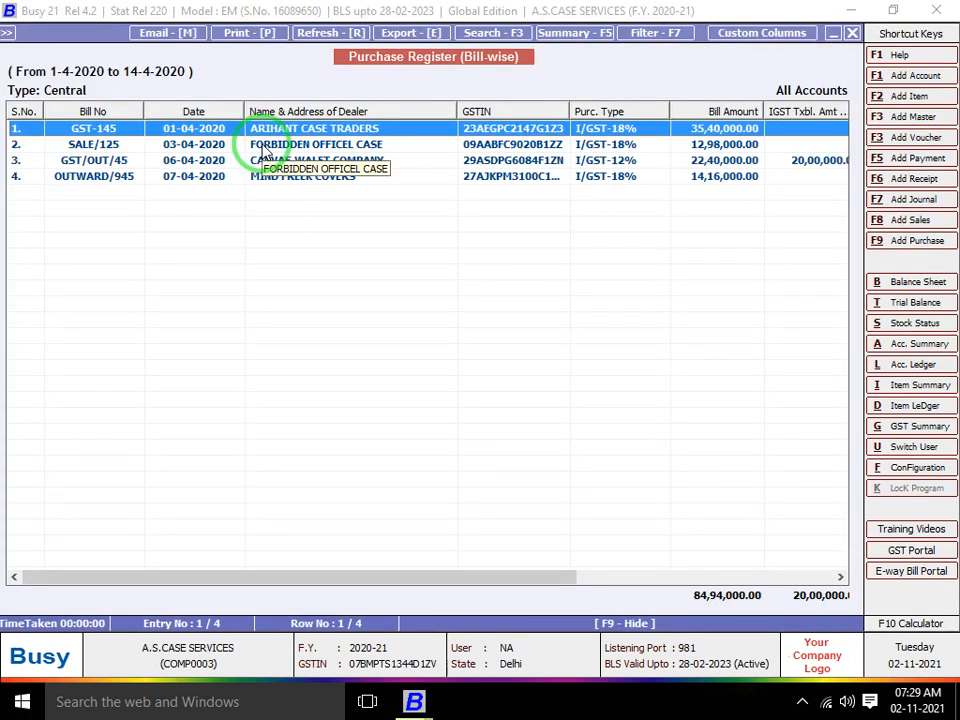
{"action": "key", "text": "Escape"}
{"action": "key", "text": "Escape"}
{"action": "key", "text": "Escape"}
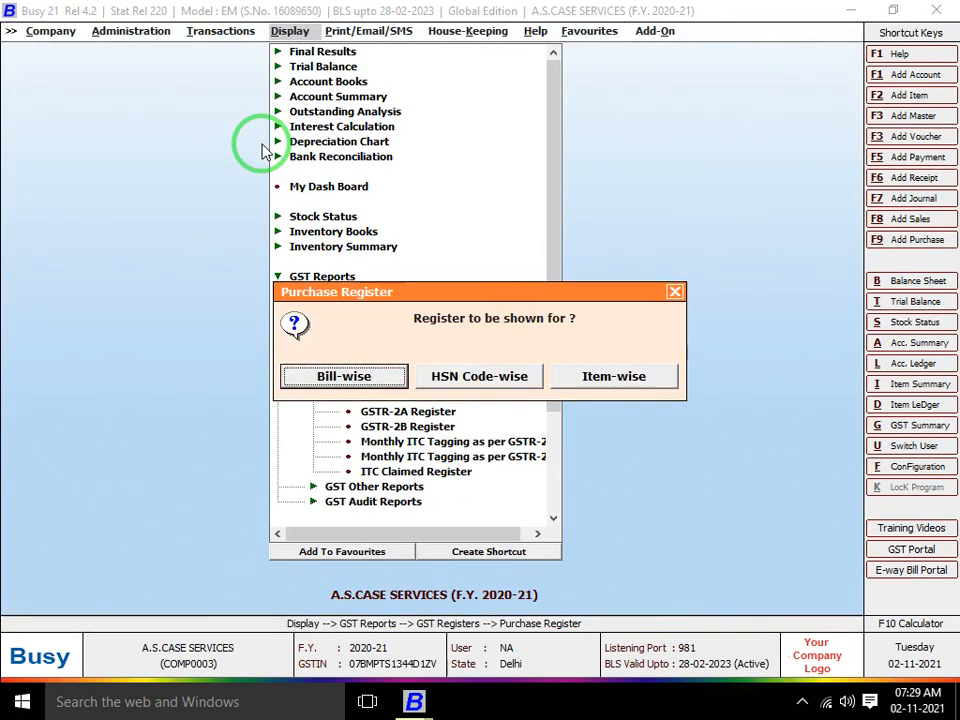
{"action": "key", "text": "Return"}
{"action": "key", "text": "Escape"}
{"action": "key", "text": "Down"}
{"action": "key", "text": "Down"}
{"action": "key", "text": "Down"}
{"action": "key", "text": "Down"}
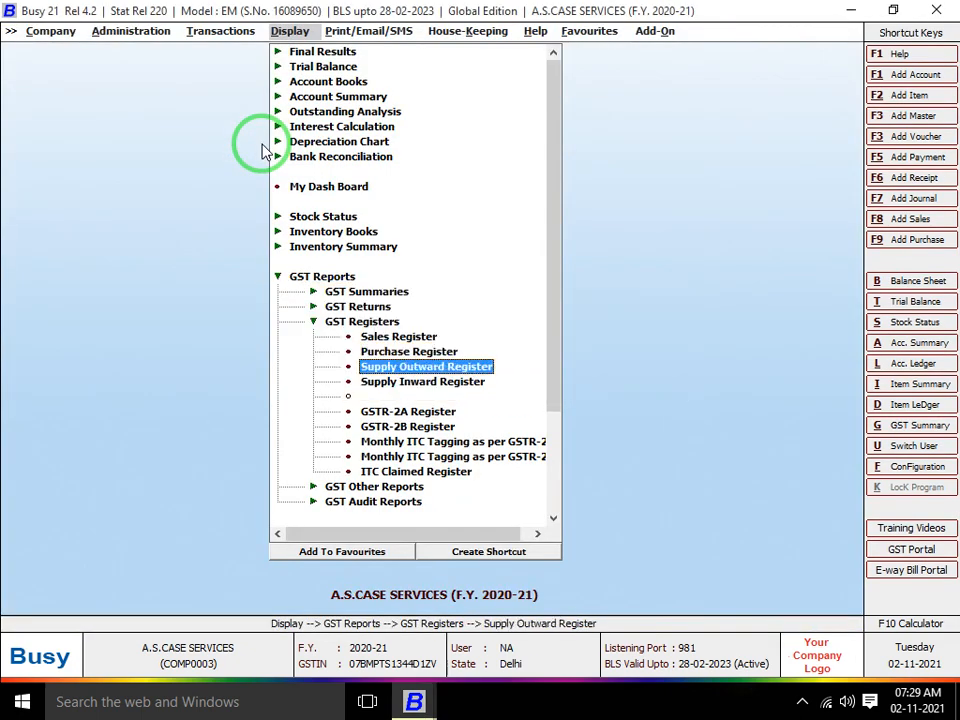
{"action": "key", "text": "Escape"}
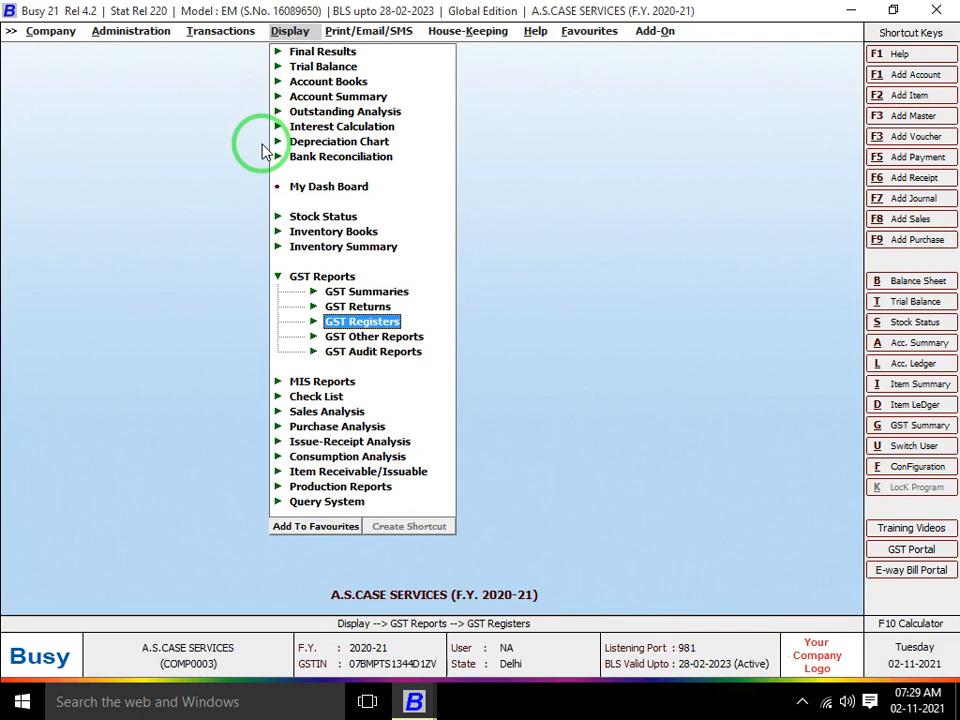
{"action": "key", "text": "Return"}
Start the GSTR-2A Register, view its Party-Wise and Voucher-Wise choices, and cancel it
{"action": "key", "text": "Down"}
{"action": "key", "text": "Down"}
{"action": "key", "text": "Down"}
{"action": "key", "text": "Down"}
{"action": "key", "text": "Down"}
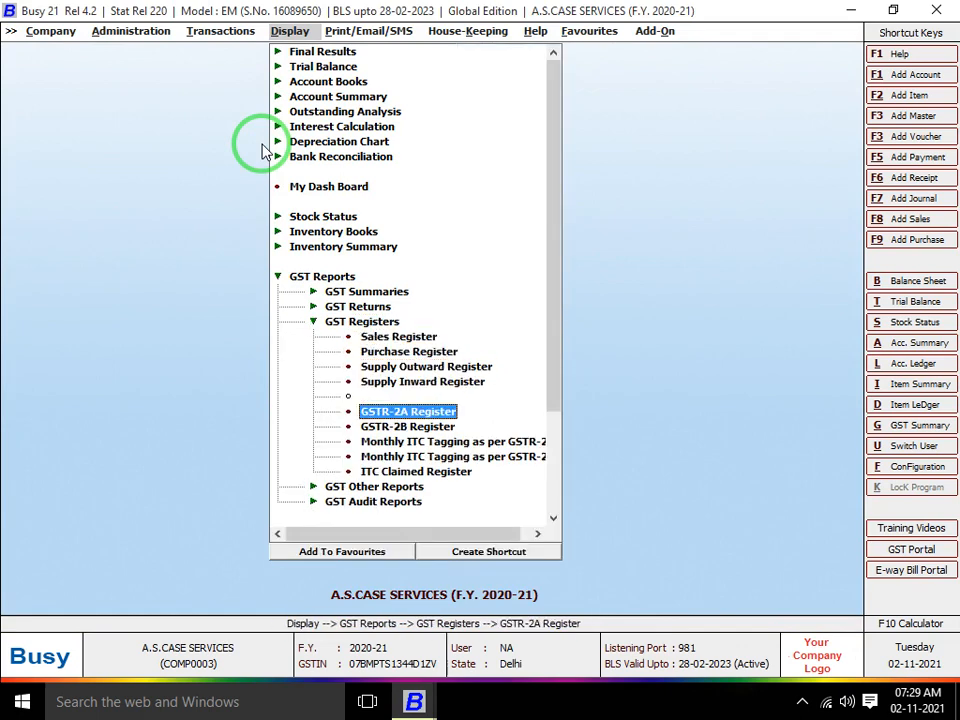
{"action": "key", "text": "Return"}
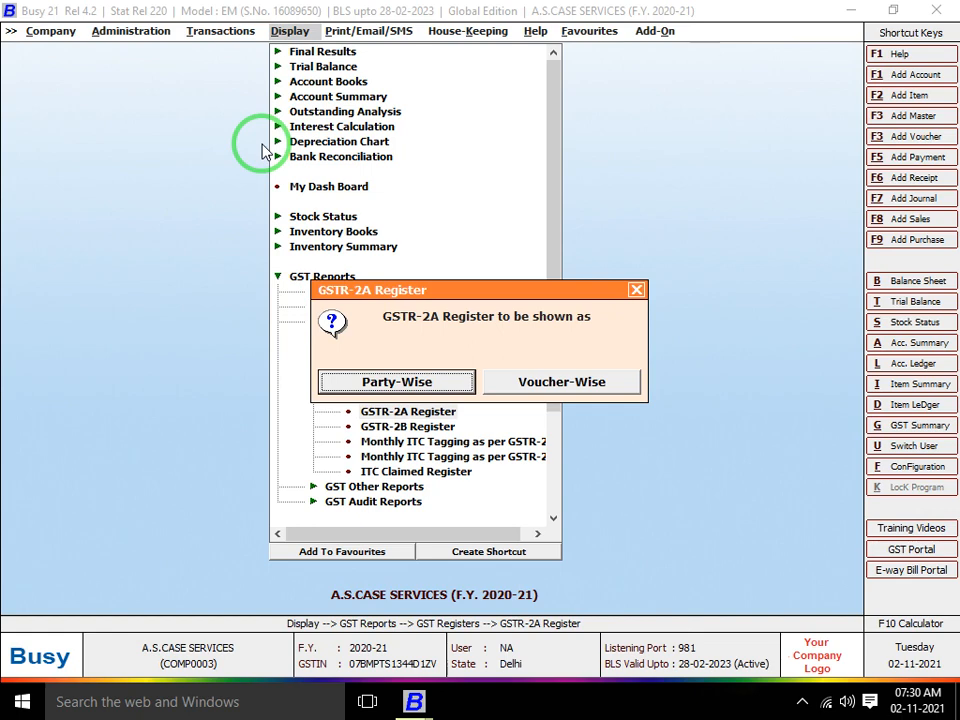
{"action": "key", "text": "Escape"}
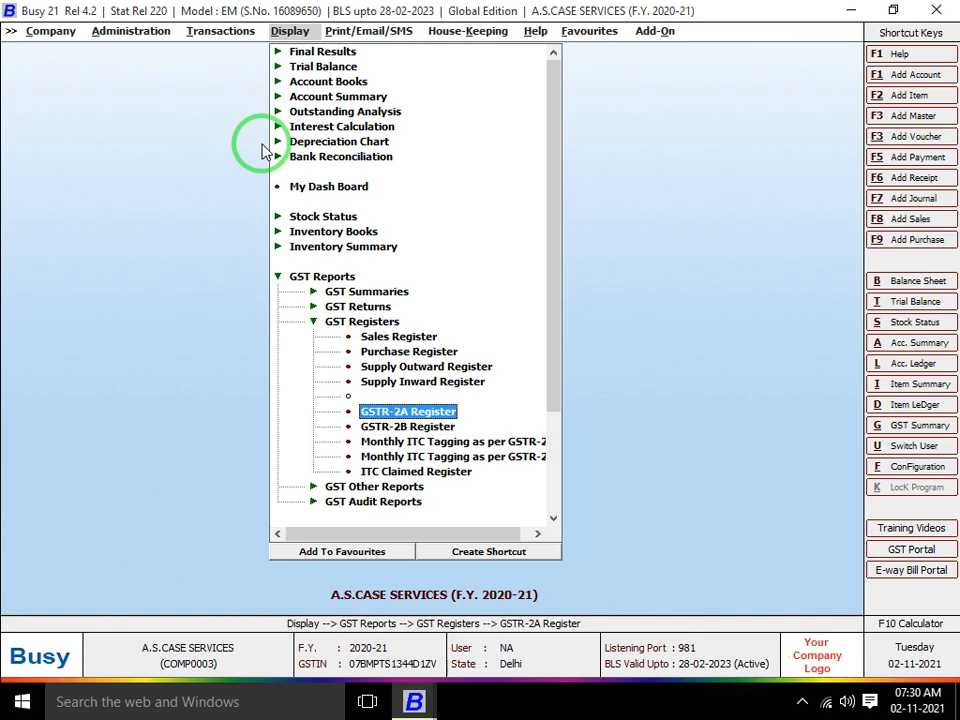
Request the party-wise GSTR-2A Register from April to April for all sections, not limited to filed vouchers and not excluding RCM entries
{"action": "key", "text": "Return"}
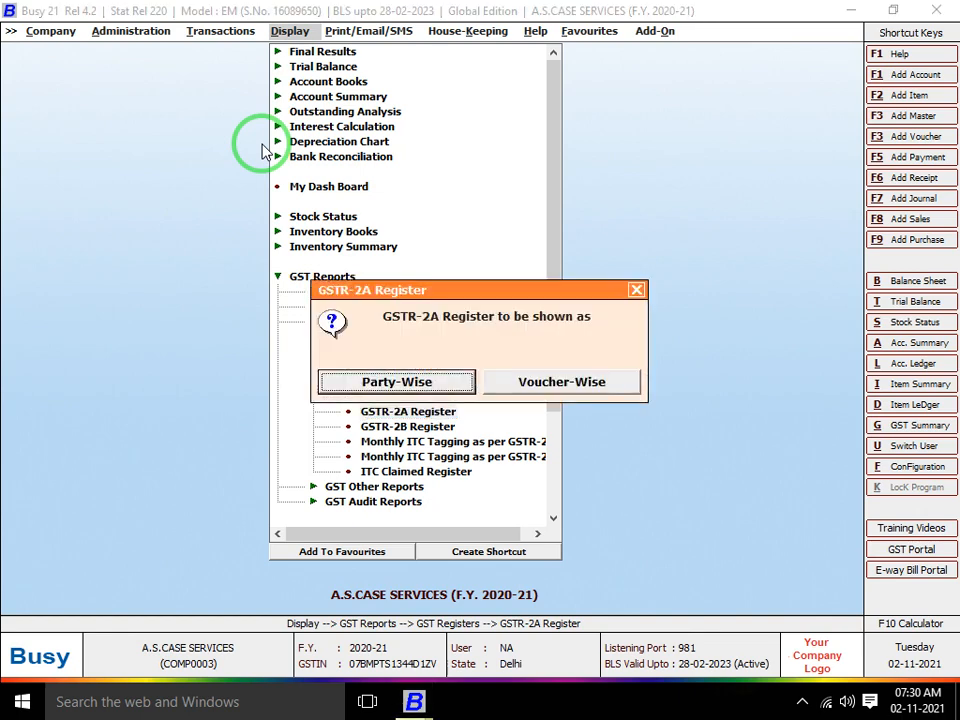
{"action": "key", "text": "Return"}
{"action": "key", "text": "Return"}
{"action": "key", "text": "Return"}
{"action": "key", "text": "Up"}
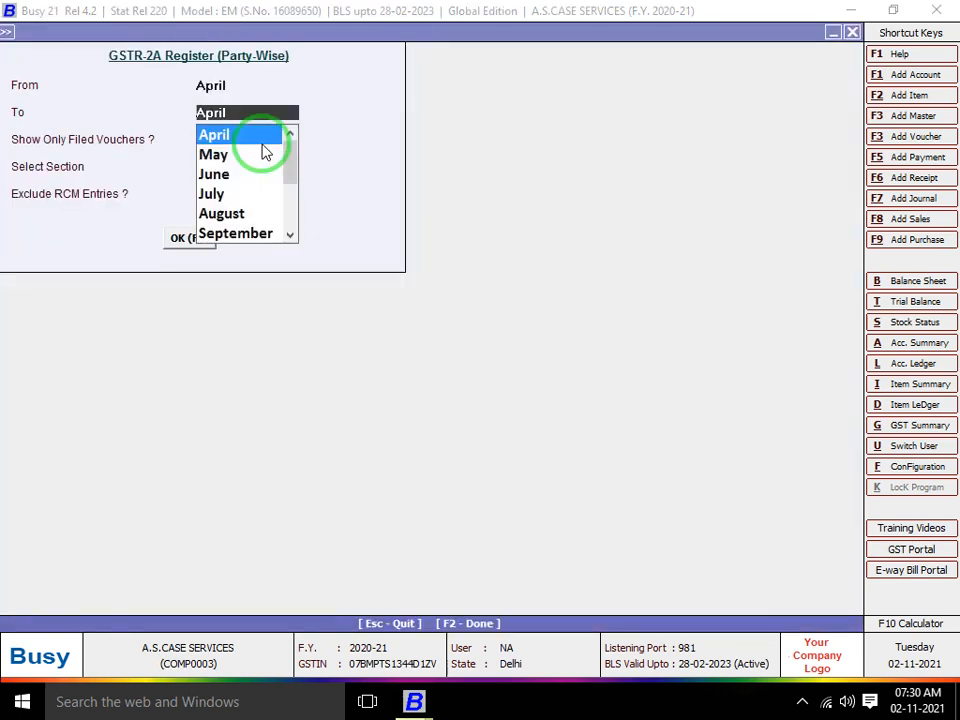
{"action": "key", "text": "Return"}
{"action": "key", "text": "Return"}
{"action": "key", "text": "Return"}
{"action": "key", "text": "Return"}
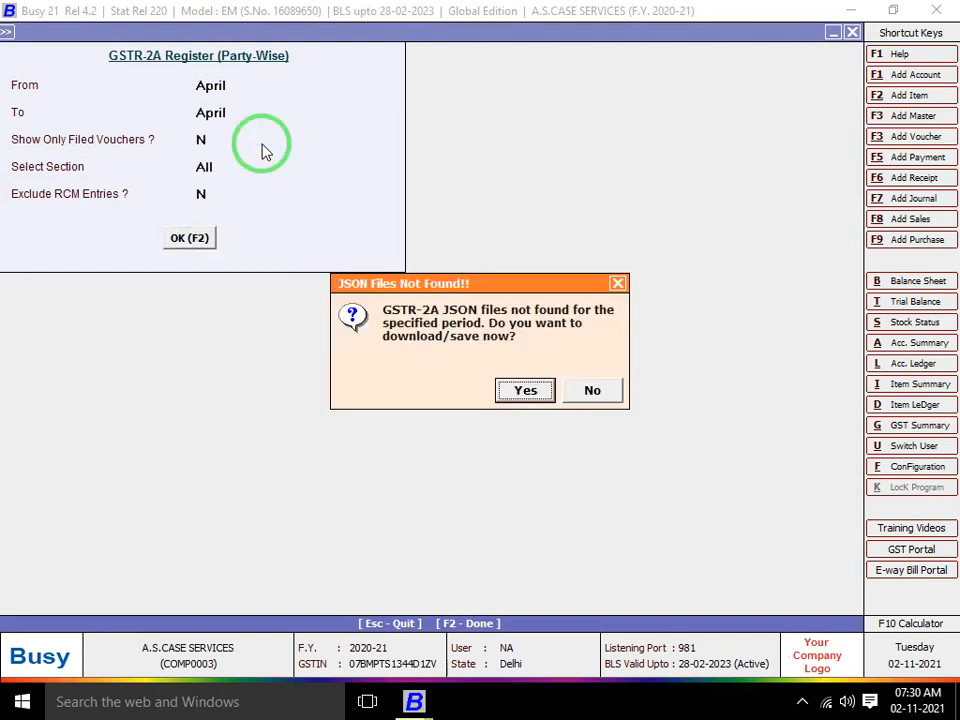
Agree to save the missing GSTR-2A data, try the Auto Download for April, and choose to configure the GST portal user name
{"action": "key", "text": "Return"}
{"action": "key", "text": "Left"}
{"action": "key", "text": "Return"}
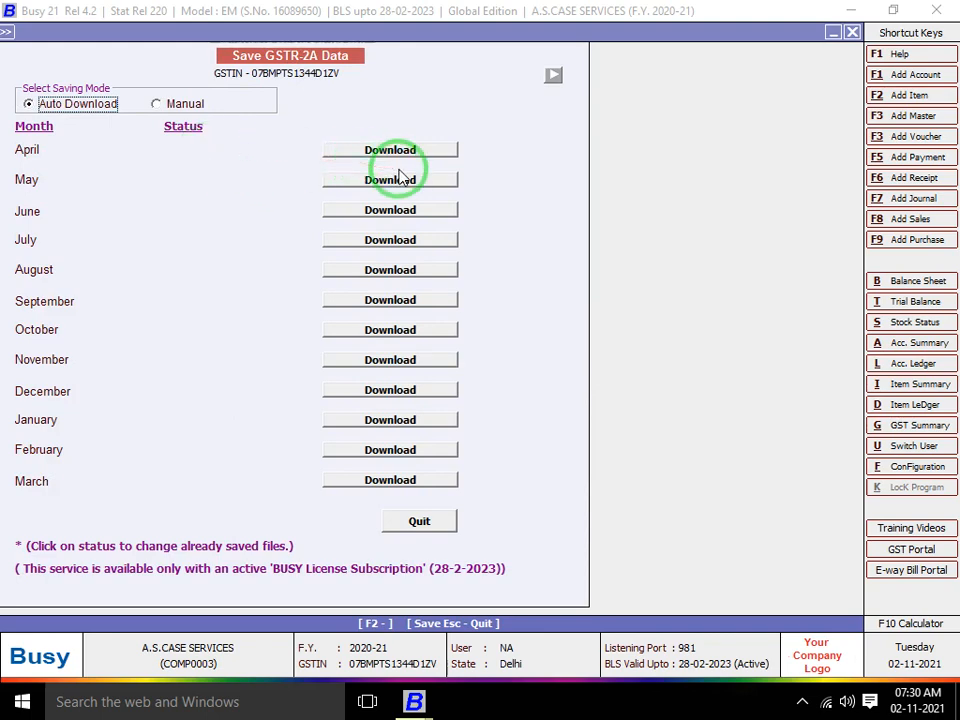
{"action": "left_click", "coordinate": [166, 105]}
{"action": "left_click", "coordinate": [45, 104]}
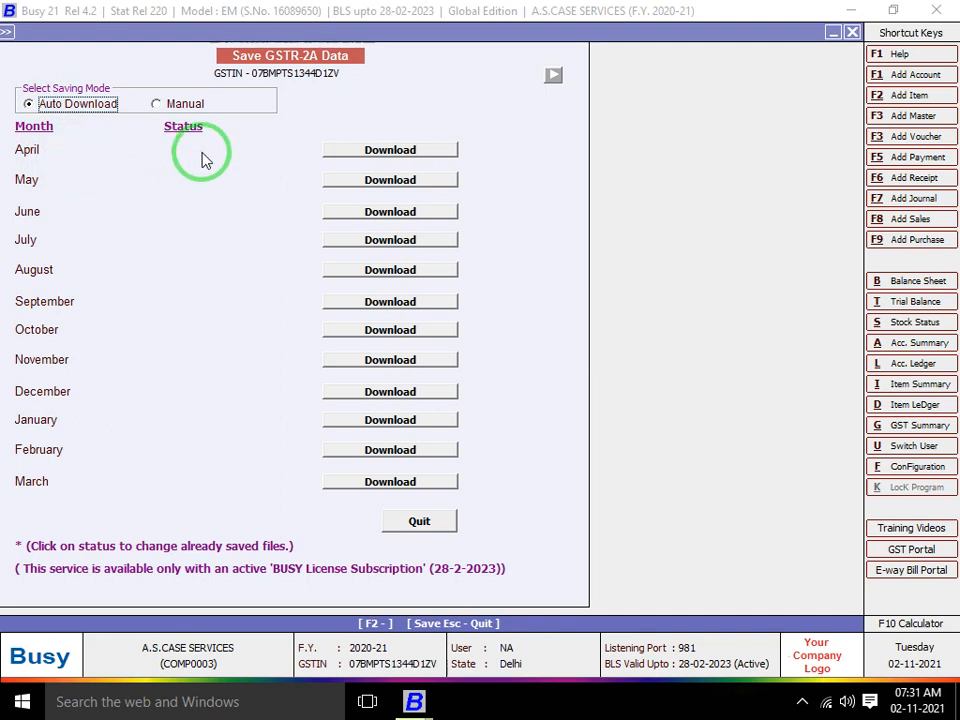
{"action": "left_click", "coordinate": [410, 155]}
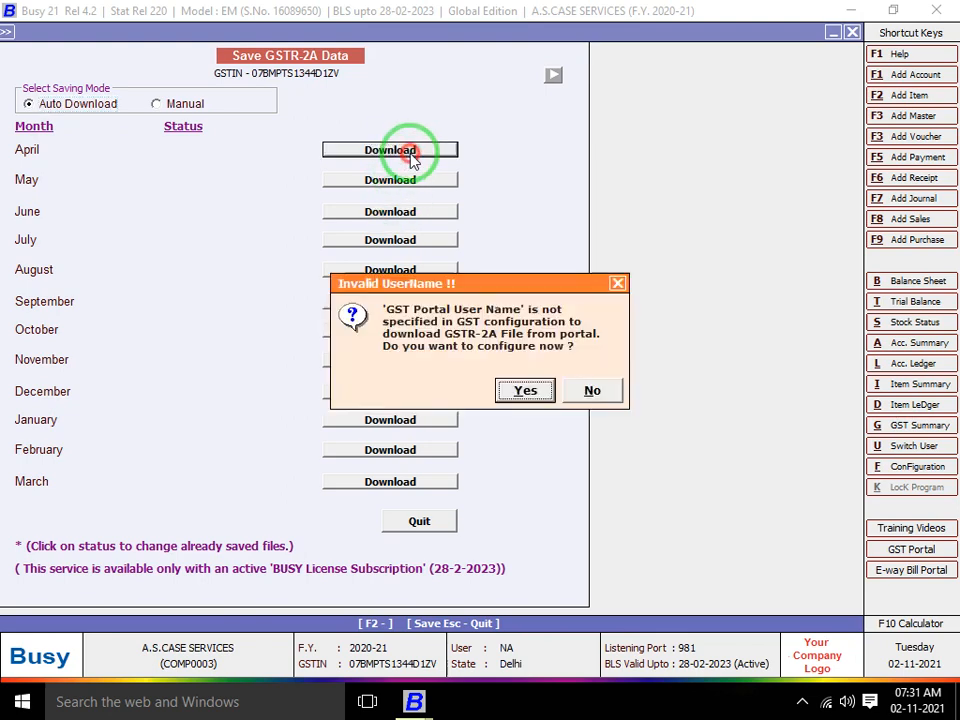
{"action": "left_click", "coordinate": [512, 400]}
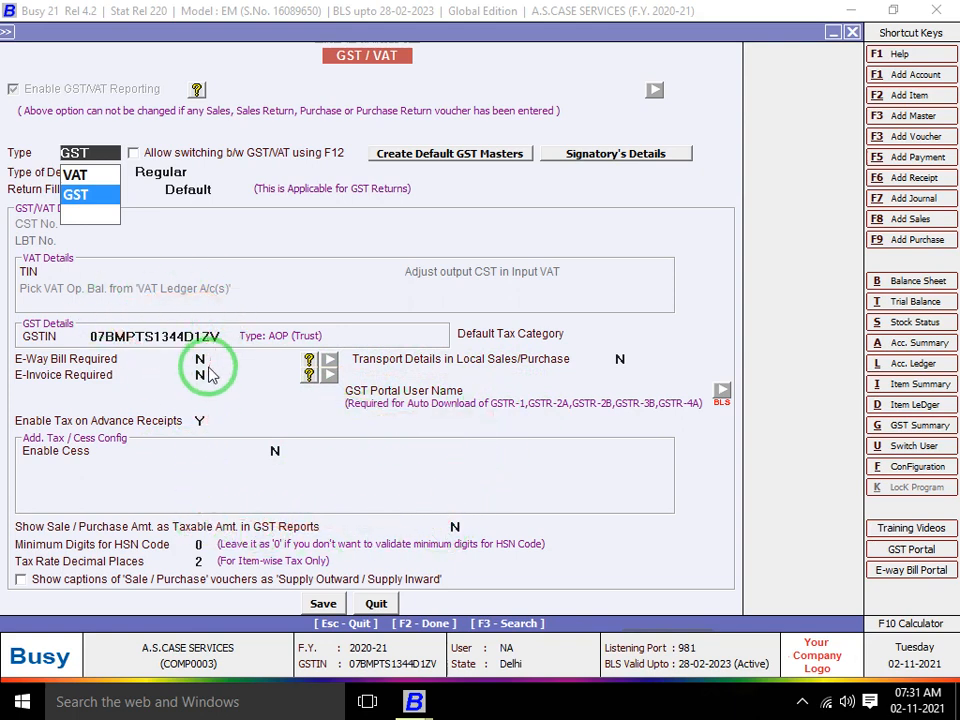
View the GST Portal User Name setting in the GST/VAT configuration and leave it without entering anything
{"action": "left_click", "coordinate": [164, 273]}
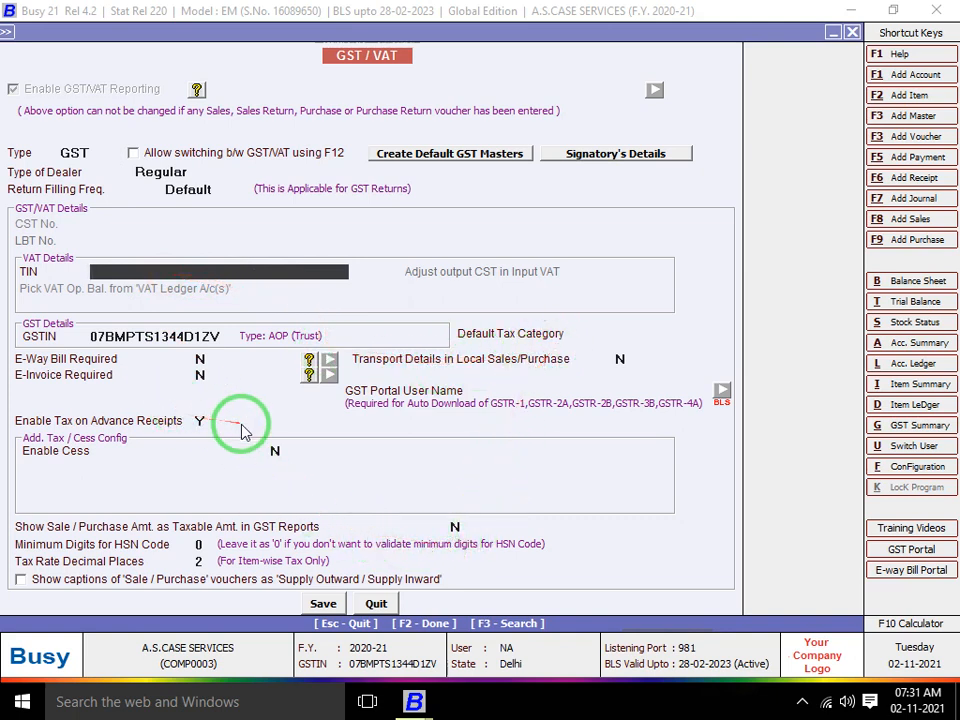
{"action": "left_click", "coordinate": [498, 389]}
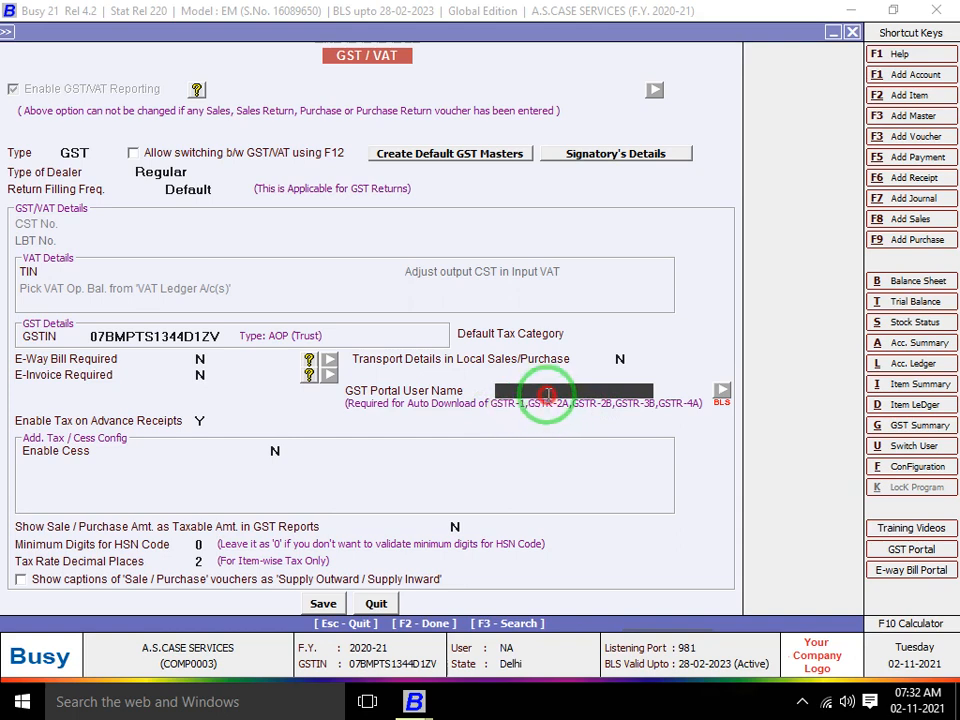
{"action": "left_click", "coordinate": [554, 394]}
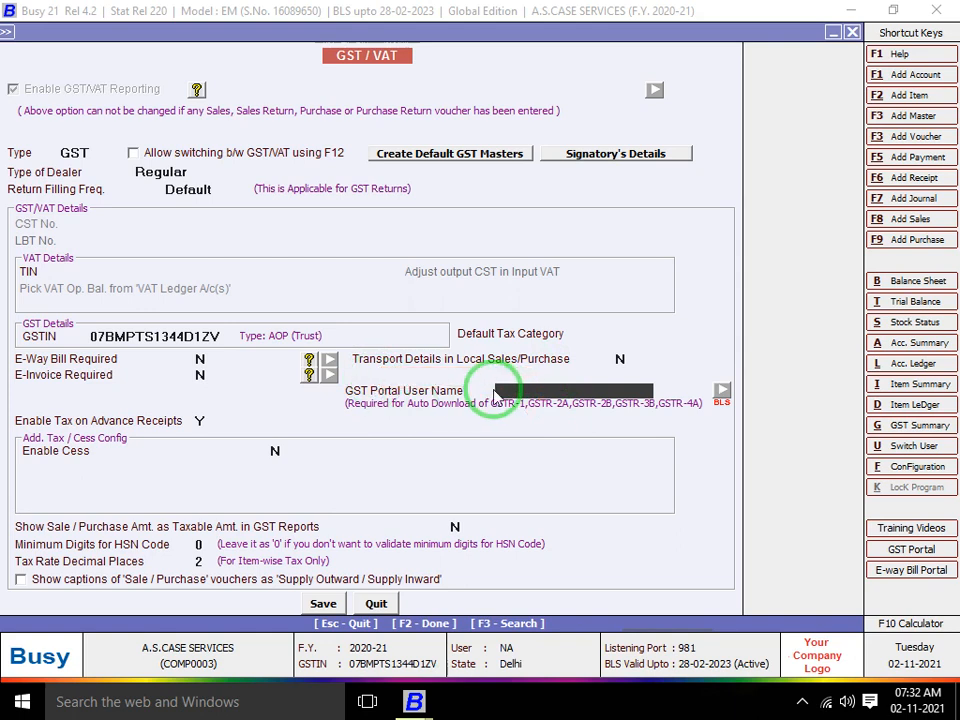
{"action": "key", "text": "Escape"}
{"action": "key", "text": "Escape"}
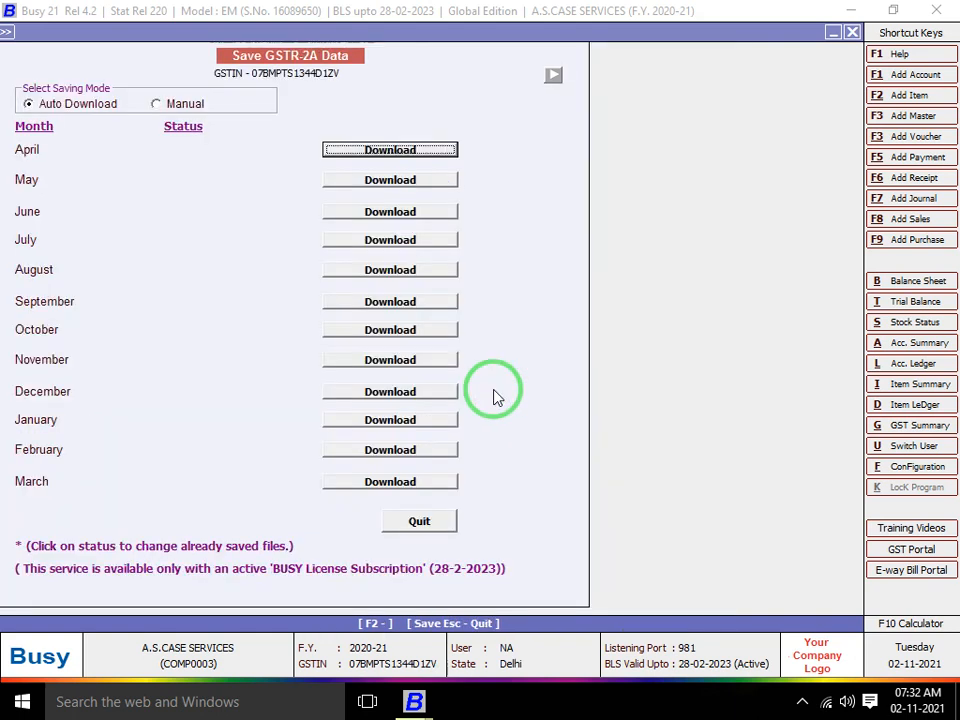
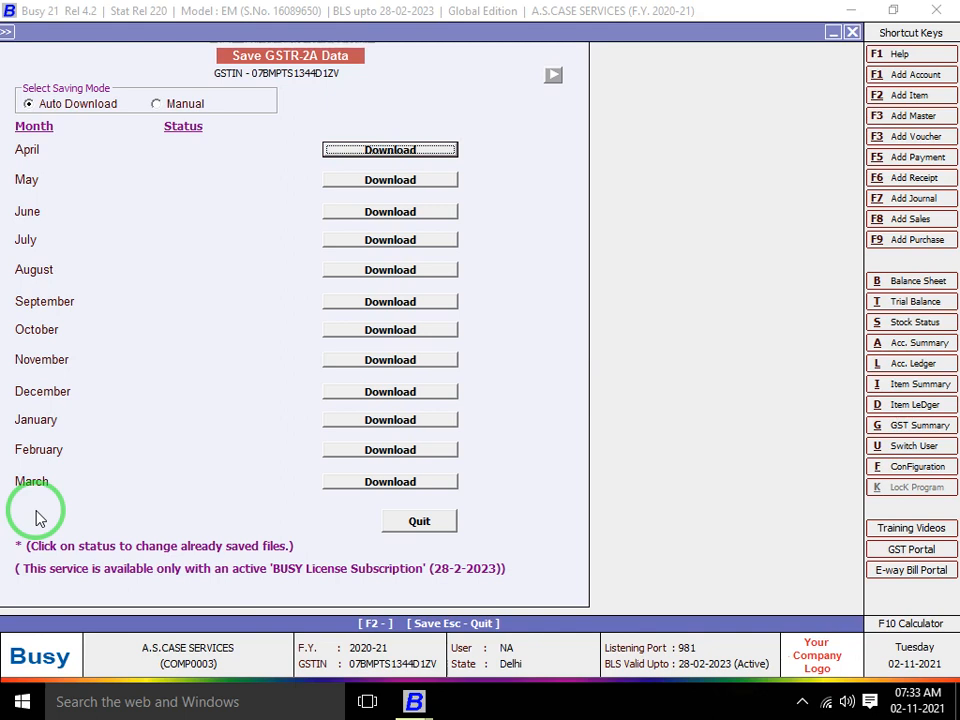
Close the GSTR-2A data saving screen and the register's options, returning to the list of GST reports
{"action": "key", "text": "Escape"}
{"action": "key", "text": "Escape"}
{"action": "key", "text": "Escape"}
{"action": "key", "text": "Escape"}
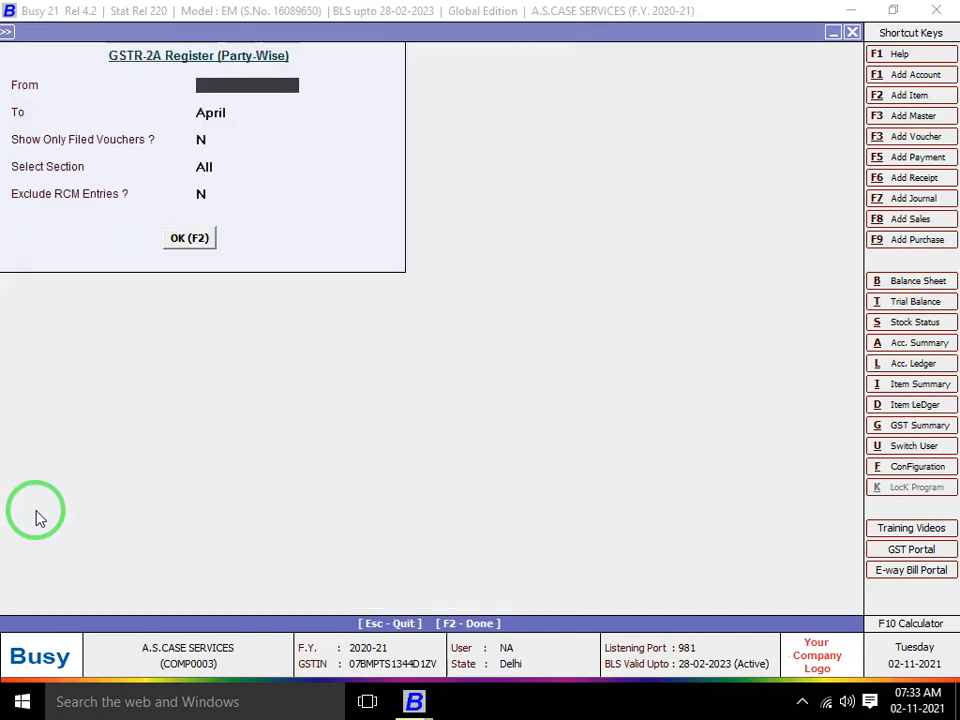
{"action": "key", "text": "Escape"}
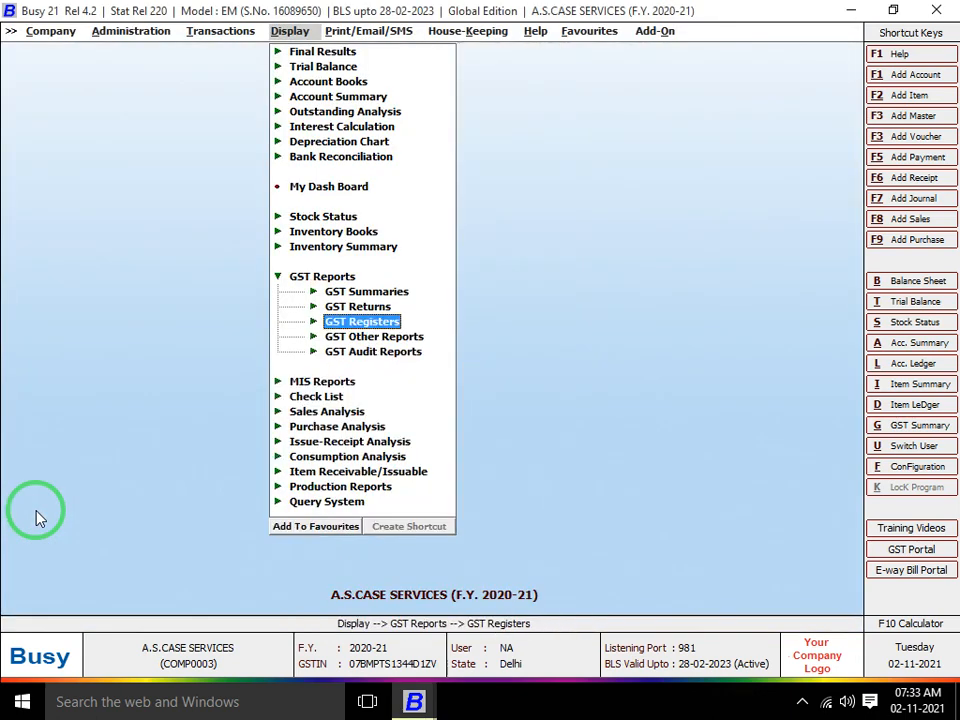
Look through the reports offered under GST Registers and GST Other Reports, leaving only the Other Reports group expanded
{"action": "key", "text": "Return"}
{"action": "key", "text": "Up"}
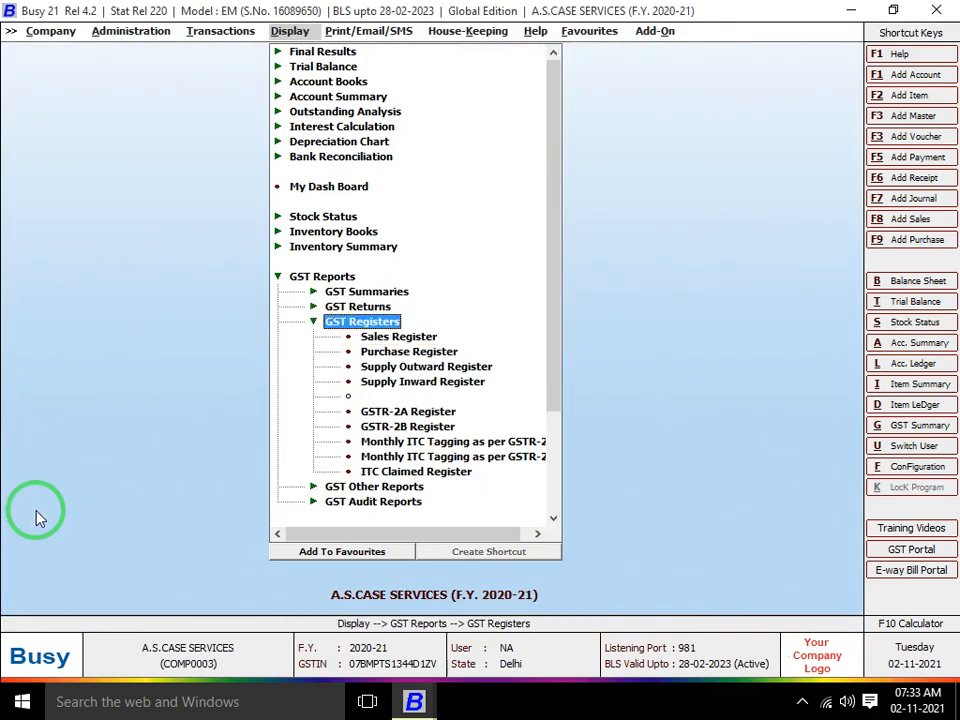
{"action": "key", "text": "Escape"}
{"action": "key", "text": "Down"}
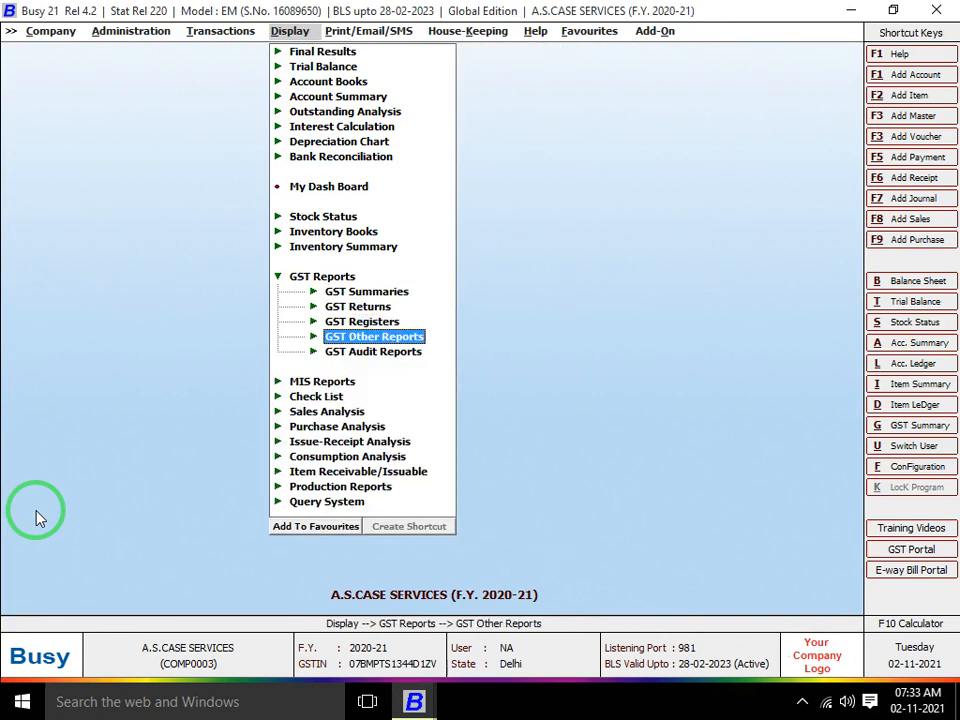
{"action": "key", "text": "Return"}
{"action": "key", "text": "Up"}
{"action": "key", "text": "Up"}
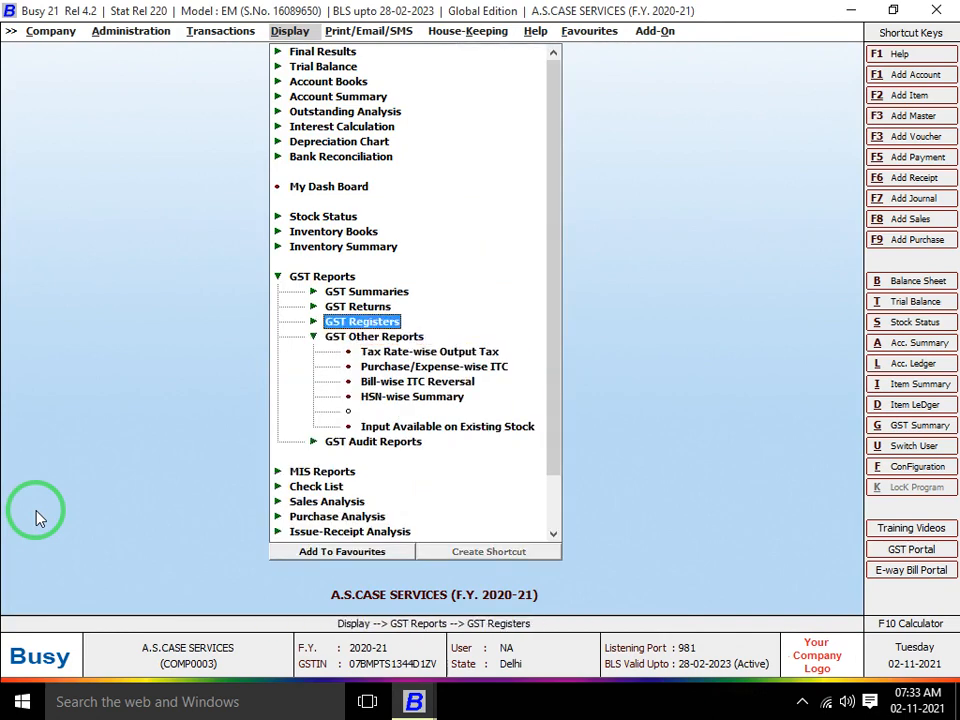
{"action": "key", "text": "Return"}
{"action": "key", "text": "Down"}
{"action": "key", "text": "Down"}
{"action": "key", "text": "Down"}
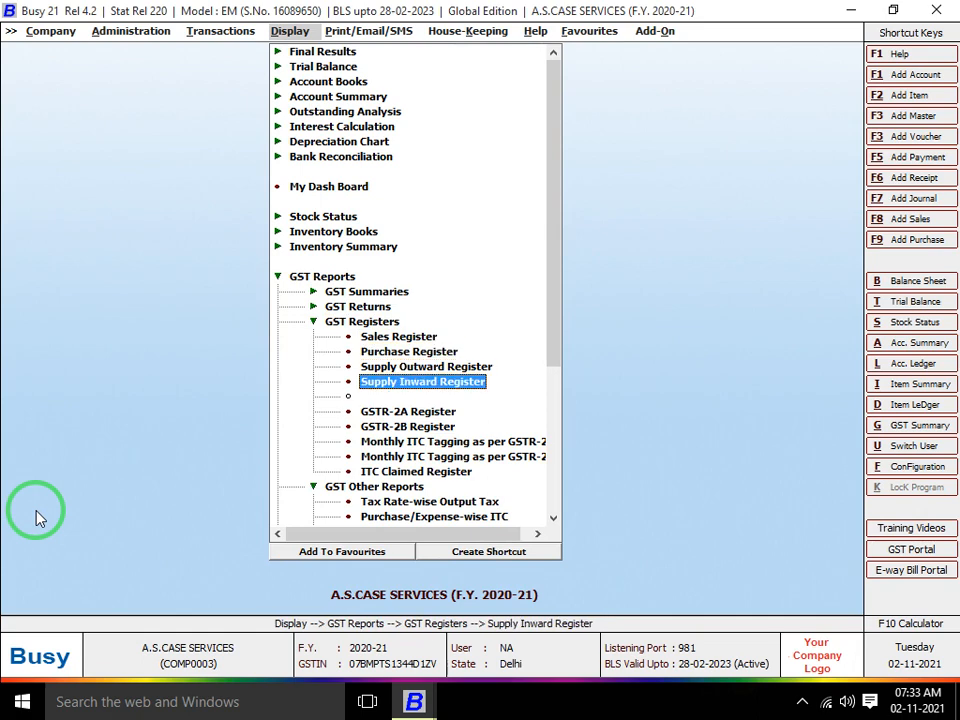
{"action": "key", "text": "Up"}
{"action": "key", "text": "Up"}
{"action": "key", "text": "Up"}
{"action": "key", "text": "Up"}
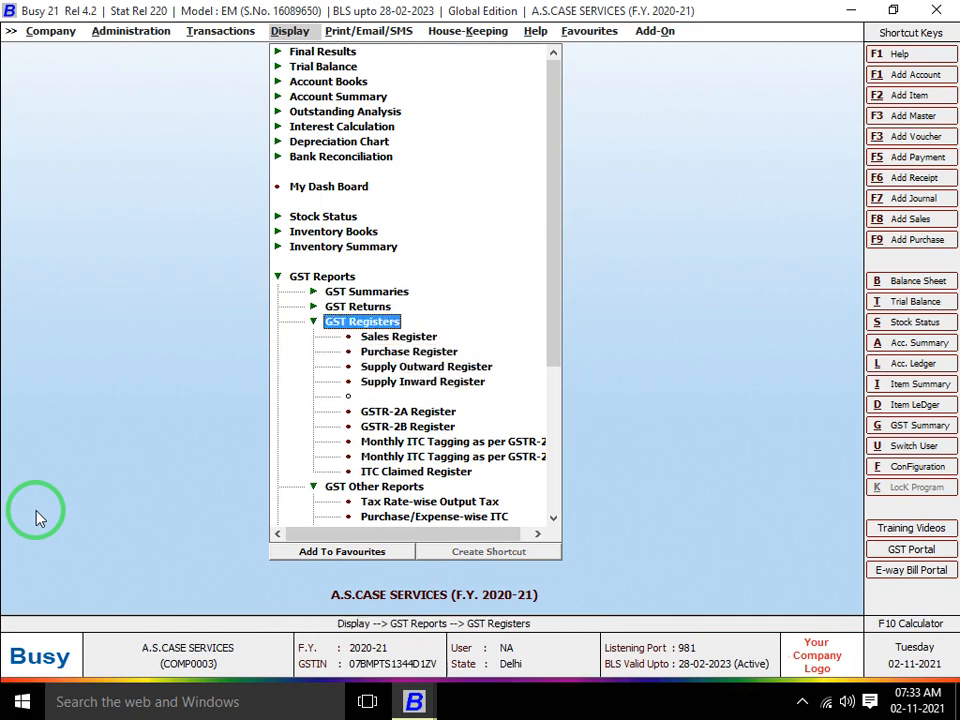
{"action": "key", "text": "Left"}
{"action": "key", "text": "Down"}
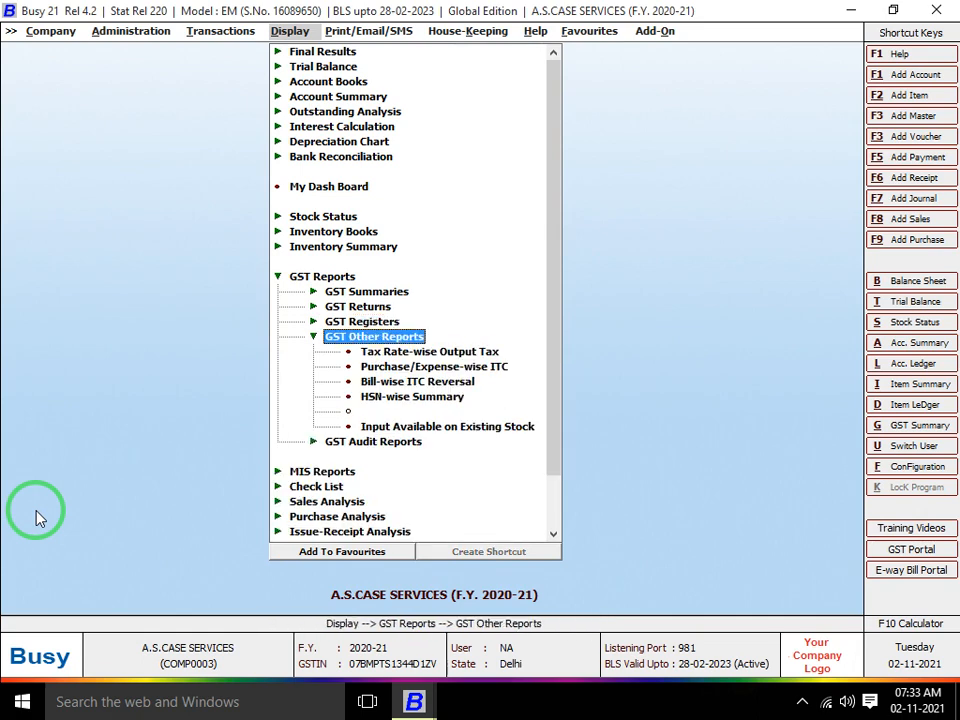
Generate the Tax Rate-wise Output Tax report for 01-04-2020 to 14-04-2020
{"action": "key", "text": "Down"}
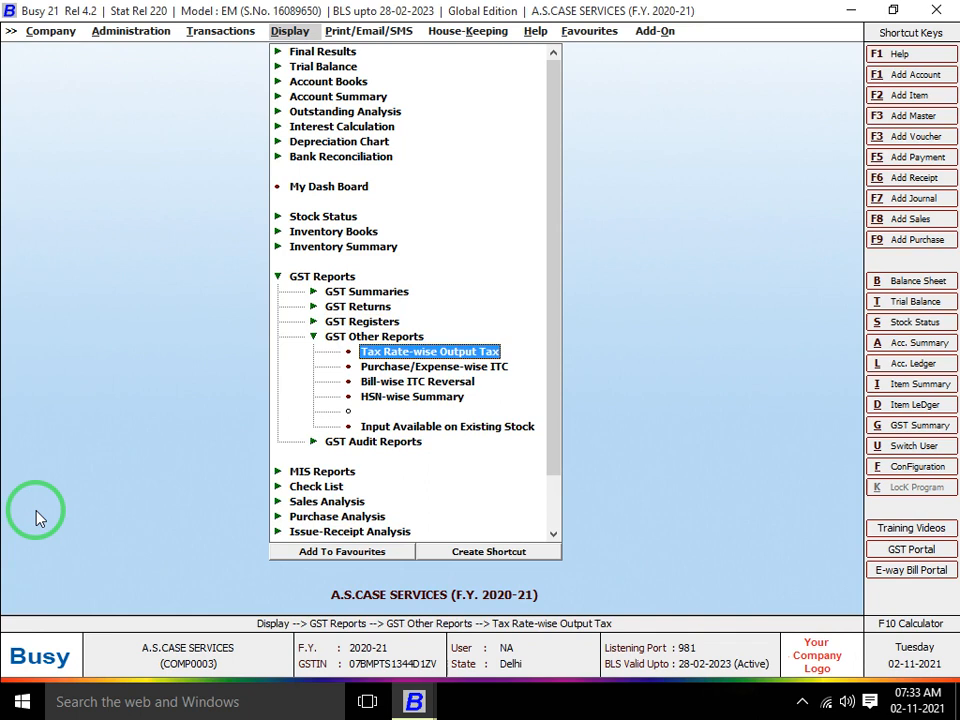
{"action": "key", "text": "Down"}
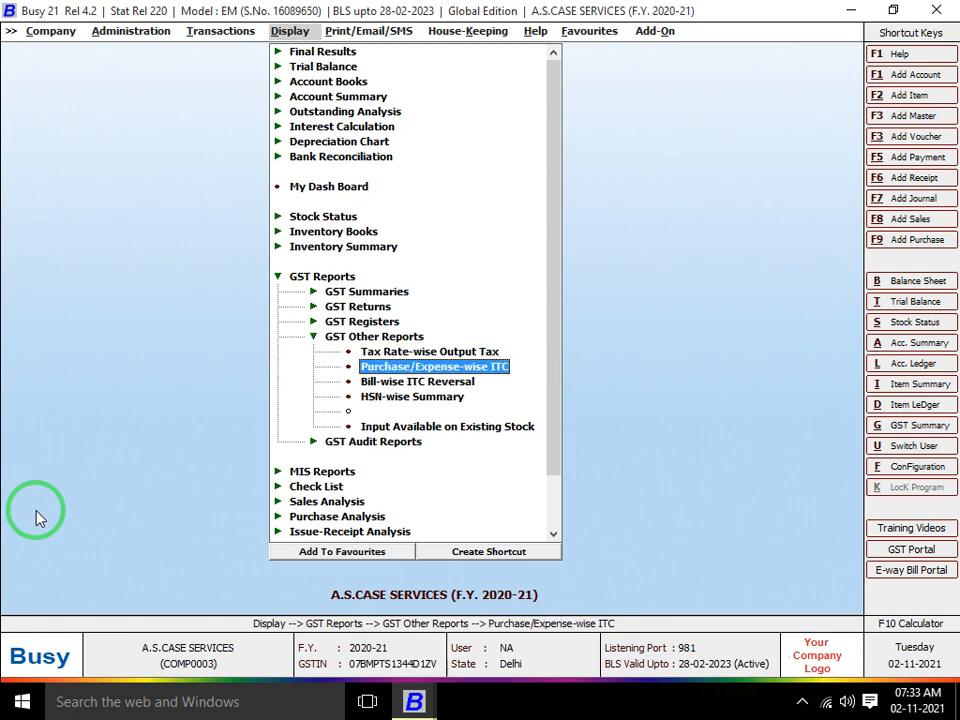
{"action": "key", "text": "Up"}
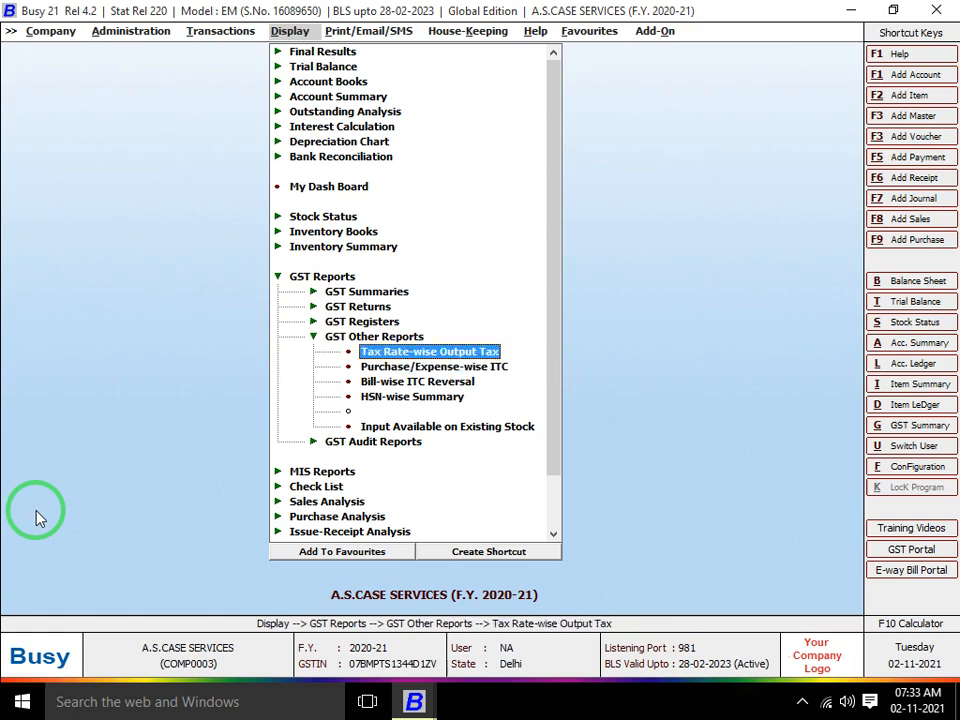
{"action": "key", "text": "Return"}
{"action": "key", "text": "Return"}
{"action": "key", "text": "Return"}
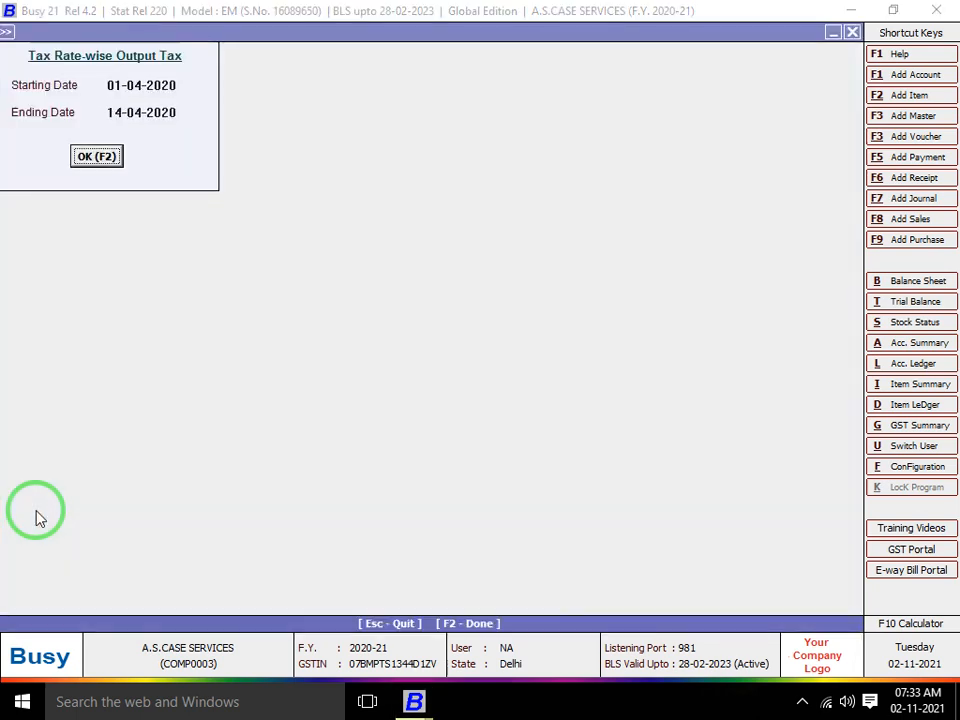
{"action": "key", "text": "Return"}
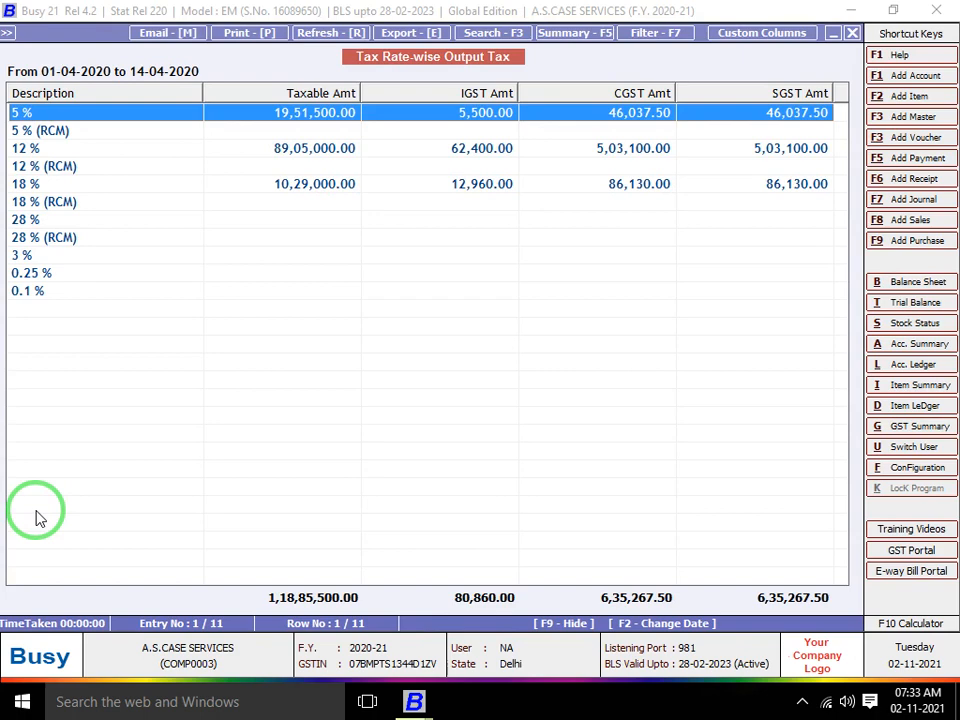
Examine the taxable, IGST, CGST and SGST amounts for each tax rate, and close the Output Tax report
{"action": "key", "text": "Down"}
{"action": "key", "text": "Down"}
{"action": "key", "text": "Down"}
{"action": "key", "text": "Down"}
{"action": "key", "text": "Down"}
{"action": "key", "text": "Down"}
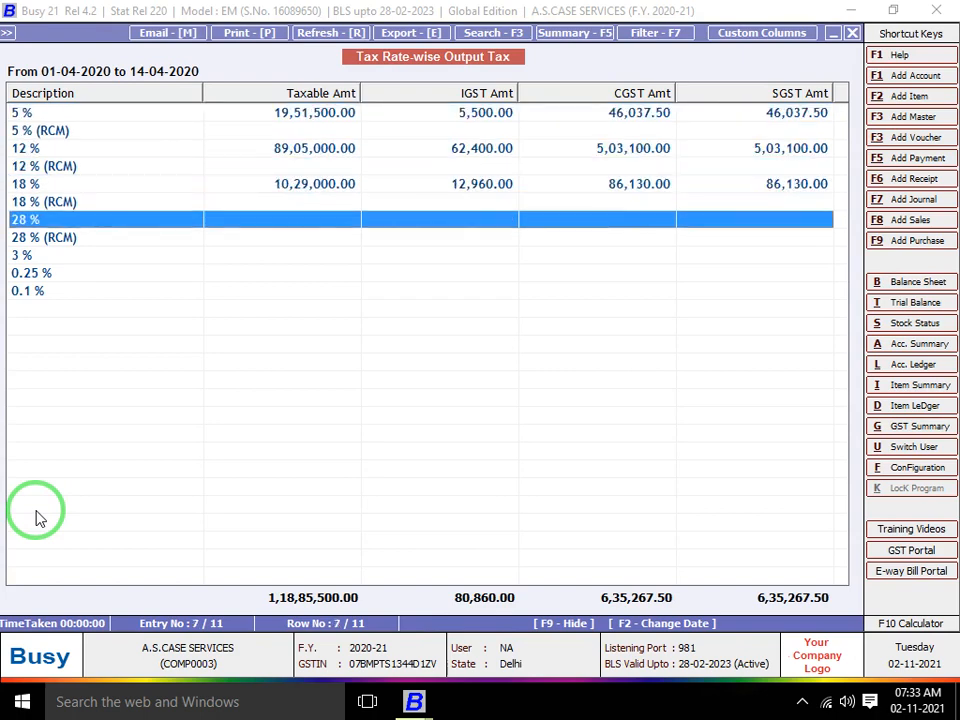
{"action": "key", "text": "Down"}
{"action": "key", "text": "Up"}
{"action": "key", "text": "Home"}
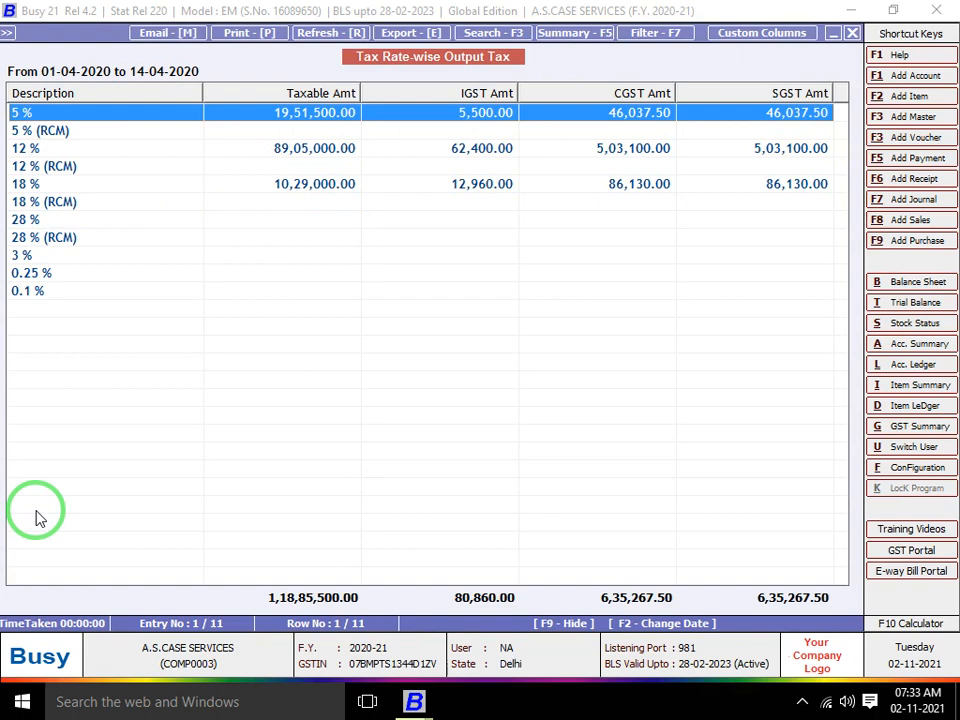
{"action": "key", "text": "Down"}
{"action": "key", "text": "Down"}
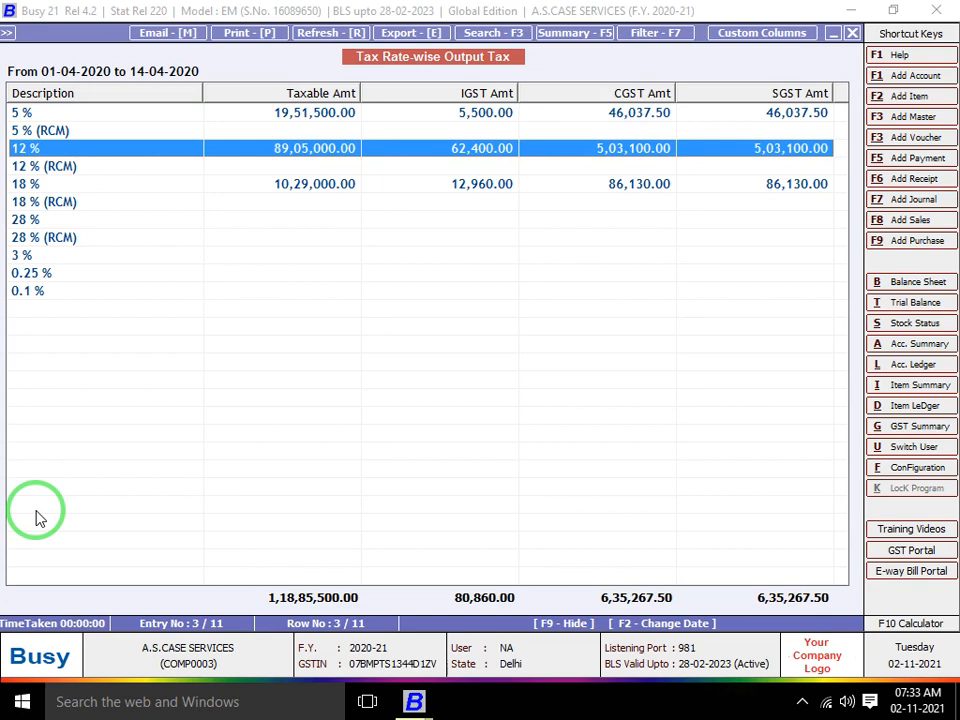
{"action": "key", "text": "Escape"}
{"action": "key", "text": "Escape"}
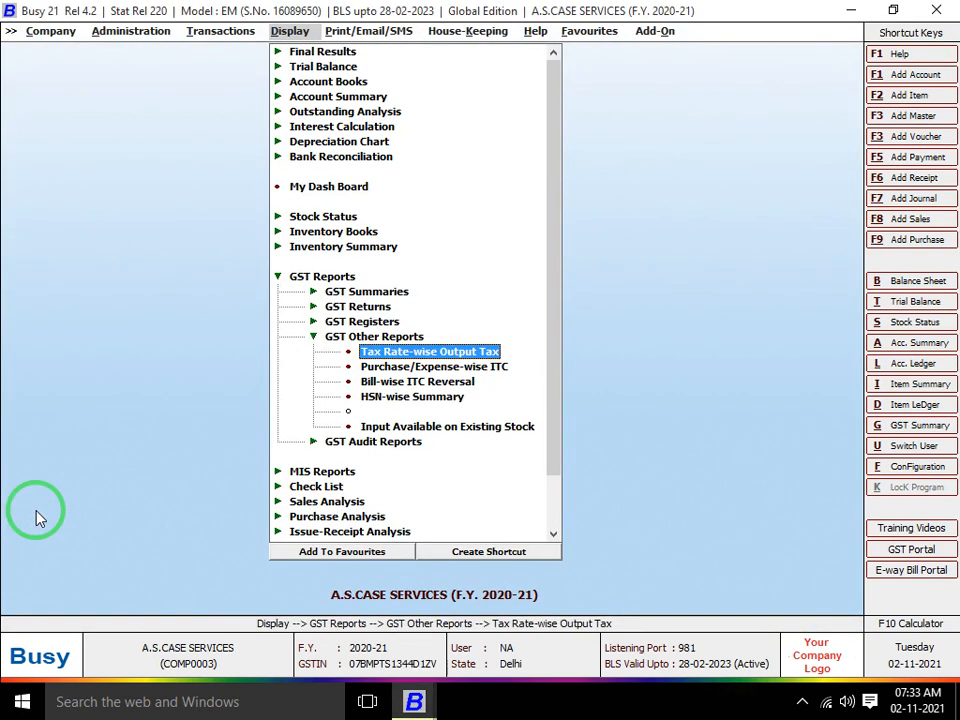
Generate the Purchase/Expense-wise ITC report for the Purchase account, 01-04-2020 to 14-04-2020, by voucher date, without RCM input or tax bifurcation
{"action": "key", "text": "Down"}
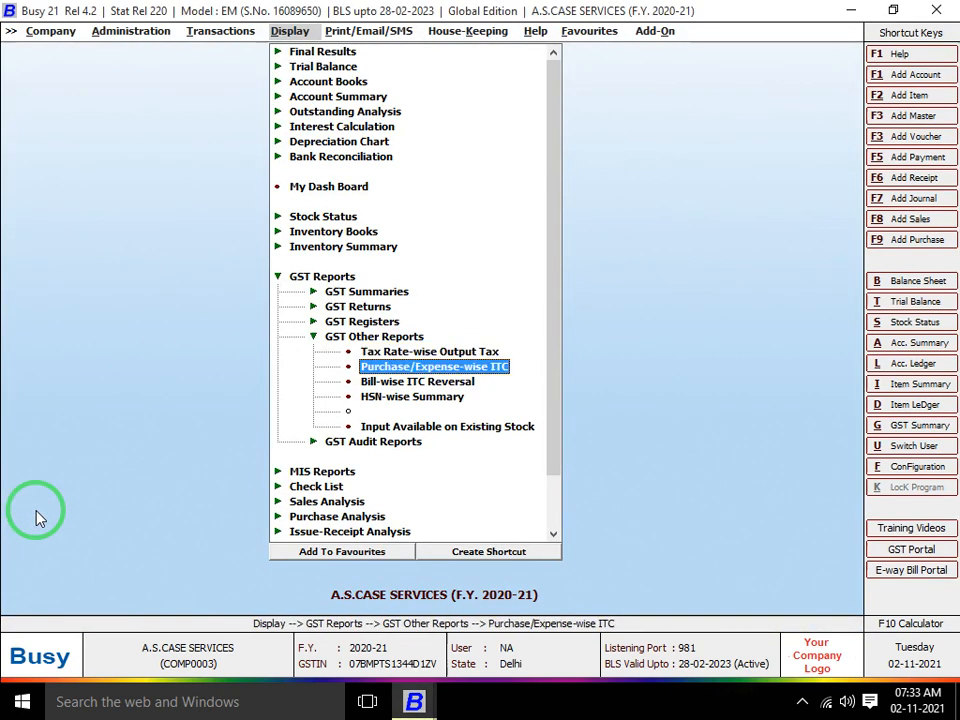
{"action": "key", "text": "Return"}
{"action": "key", "text": "Return"}
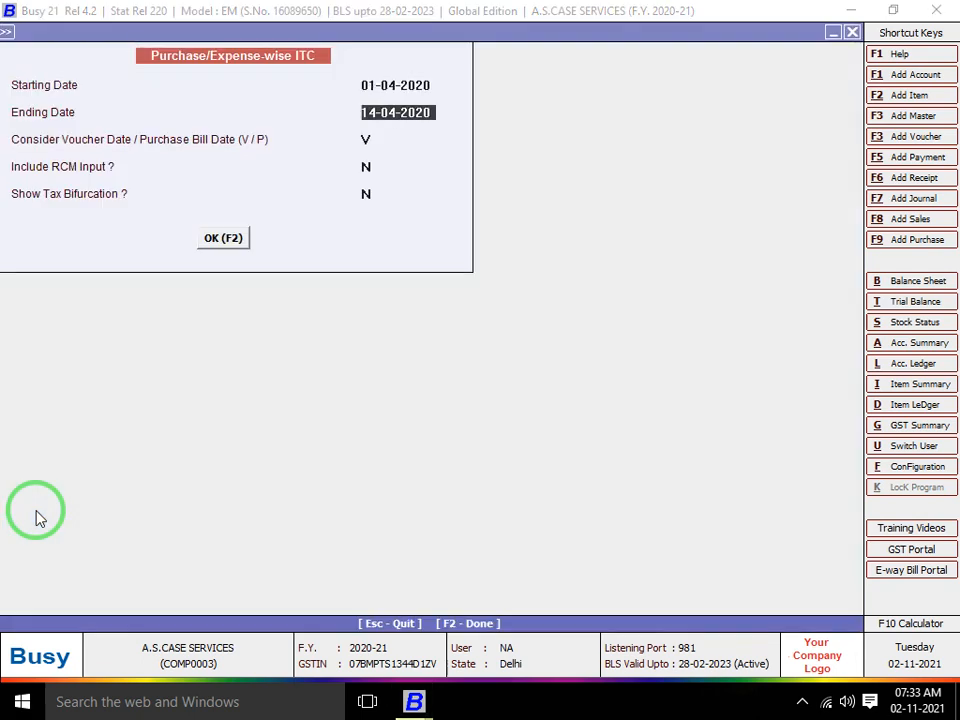
{"action": "key", "text": "Return"}
{"action": "key", "text": "Return"}
{"action": "key", "text": "Return"}
{"action": "key", "text": "Return"}
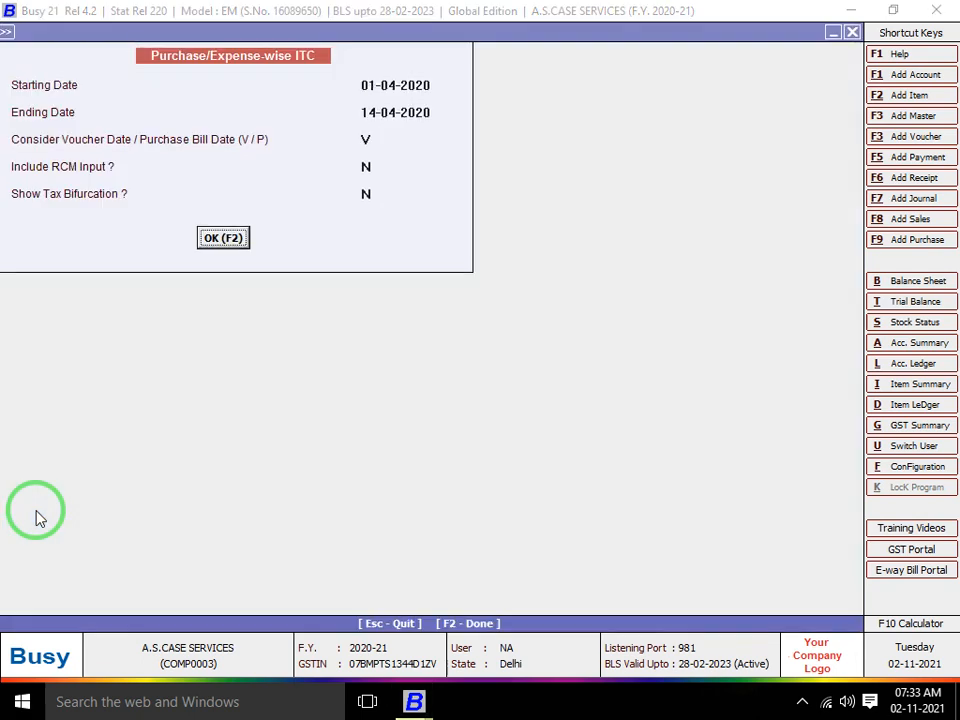
{"action": "key", "text": "Return"}
{"action": "key", "text": "Return"}
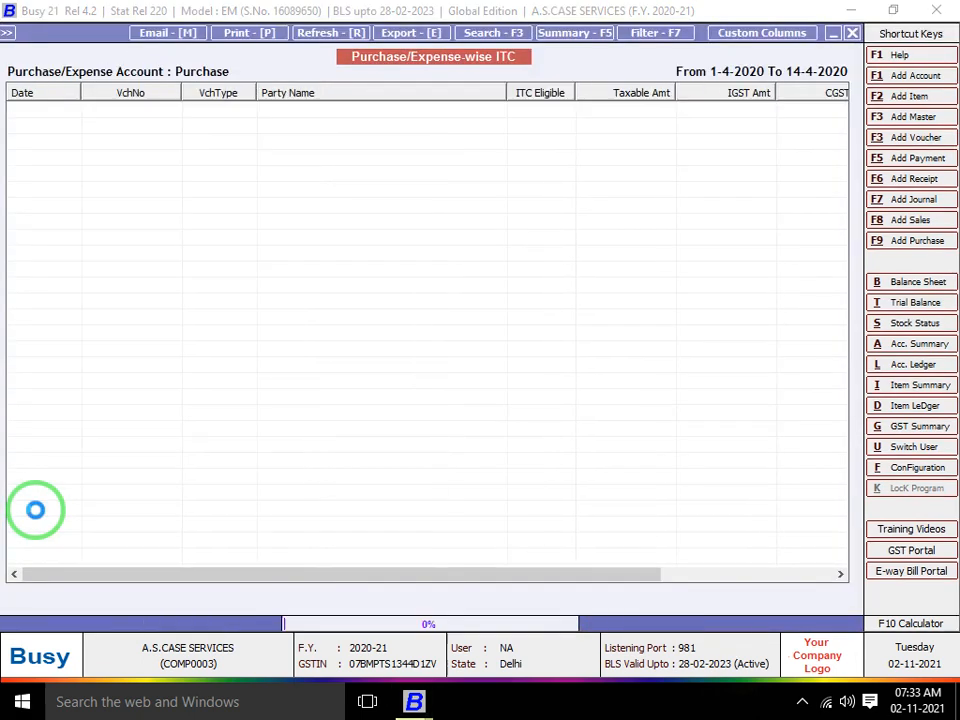
Review the purchase vouchers and their ITC eligibility, and close the Purchase/Expense-wise ITC report
{"action": "key", "text": "Down"}
{"action": "key", "text": "Down"}
{"action": "key", "text": "Down"}
{"action": "key", "text": "Down"}
{"action": "key", "text": "Down"}
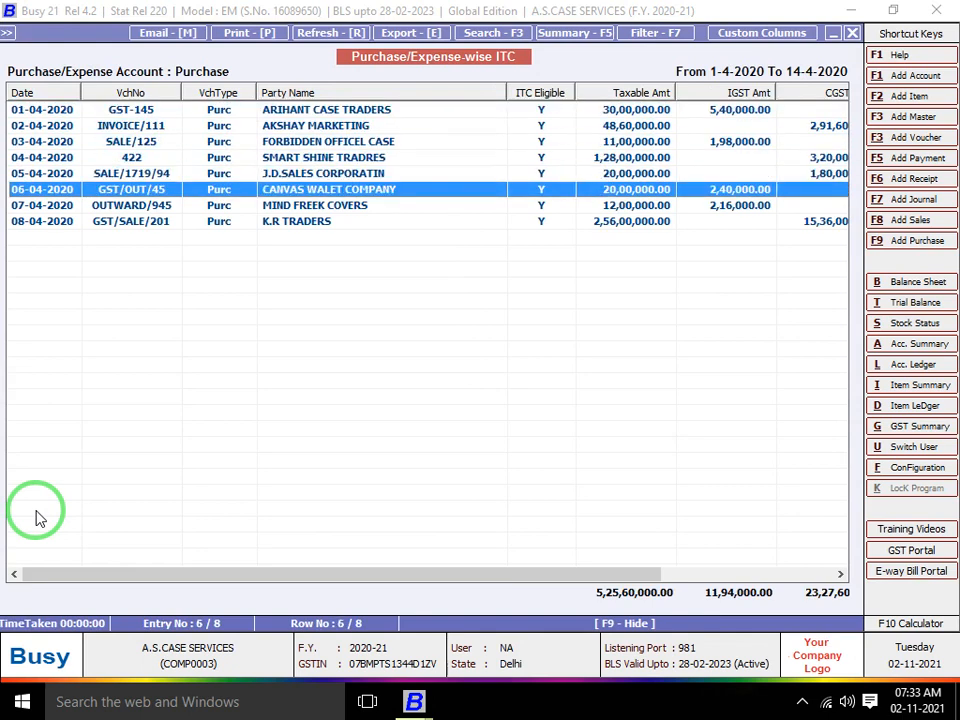
{"action": "key", "text": "Escape"}
{"action": "key", "text": "Escape"}
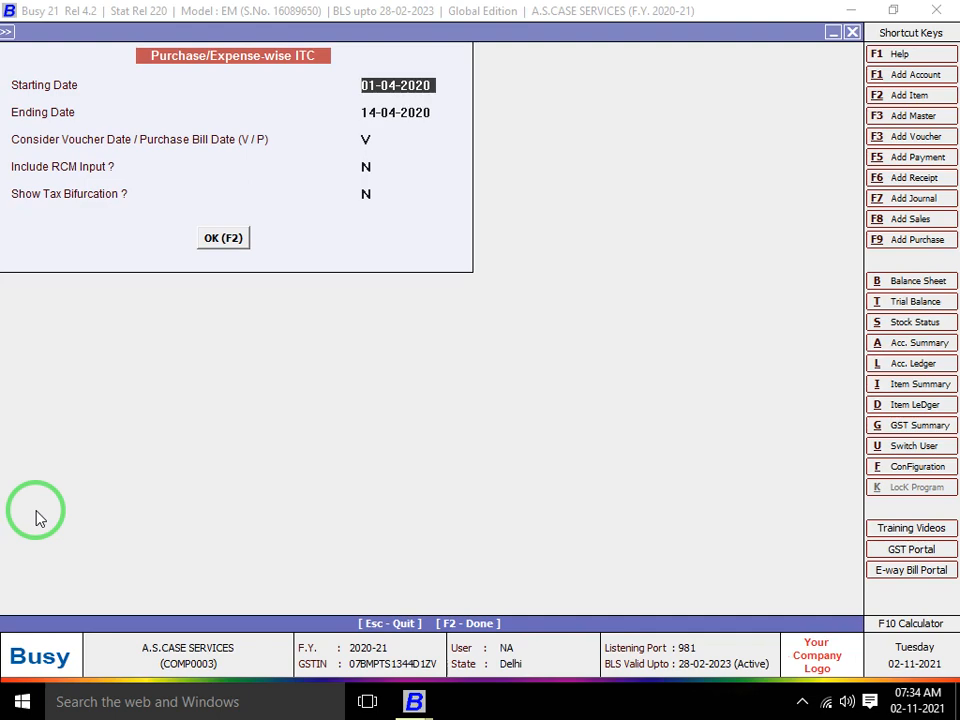
Close the Purchase/Expense-wise ITC options and look through the remaining GST Other Reports
{"action": "key", "text": "Escape"}
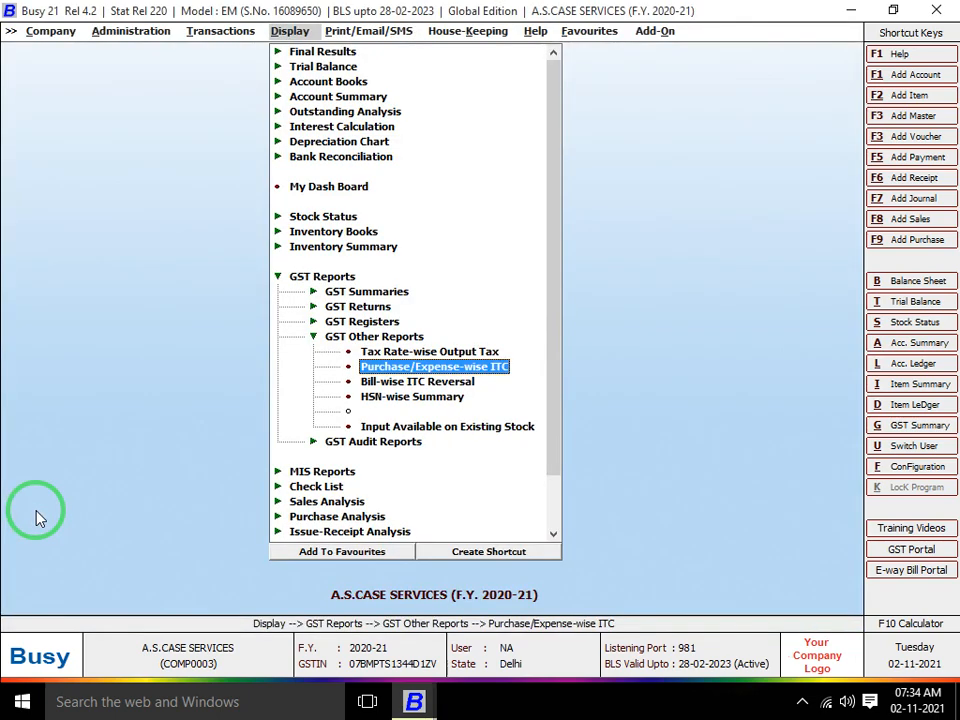
{"action": "key", "text": "Down"}
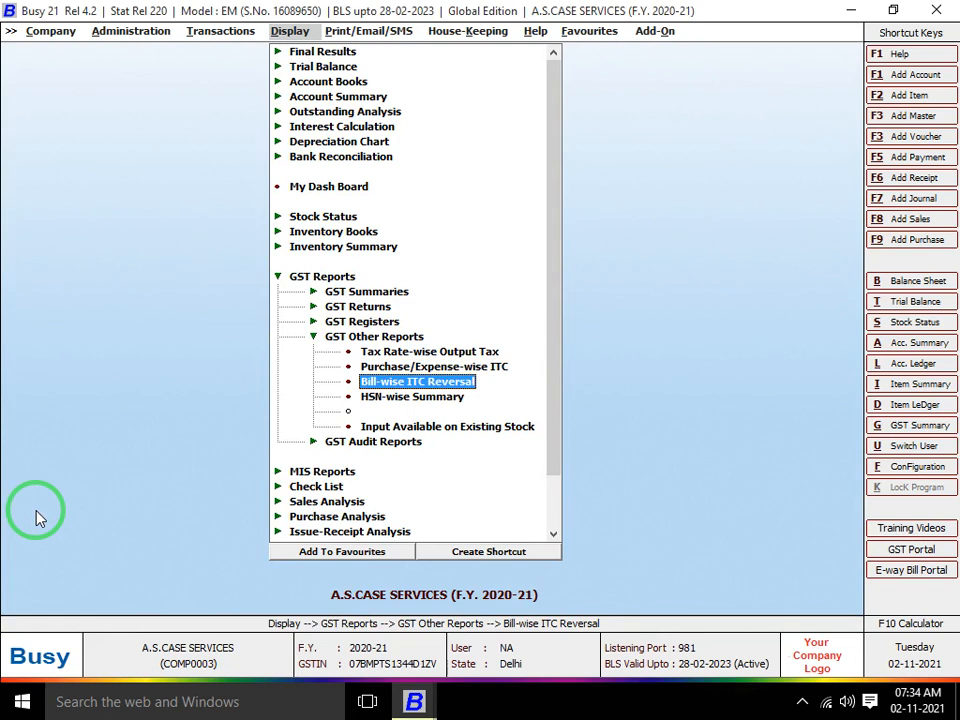
{"action": "key", "text": "Down"}
{"action": "key", "text": "Down"}
{"action": "key", "text": "Down"}
{"action": "key", "text": "Up"}
{"action": "key", "text": "Up"}
{"action": "key", "text": "Up"}
{"action": "key", "text": "Up"}
{"action": "key", "text": "Up"}
{"action": "key", "text": "Up"}
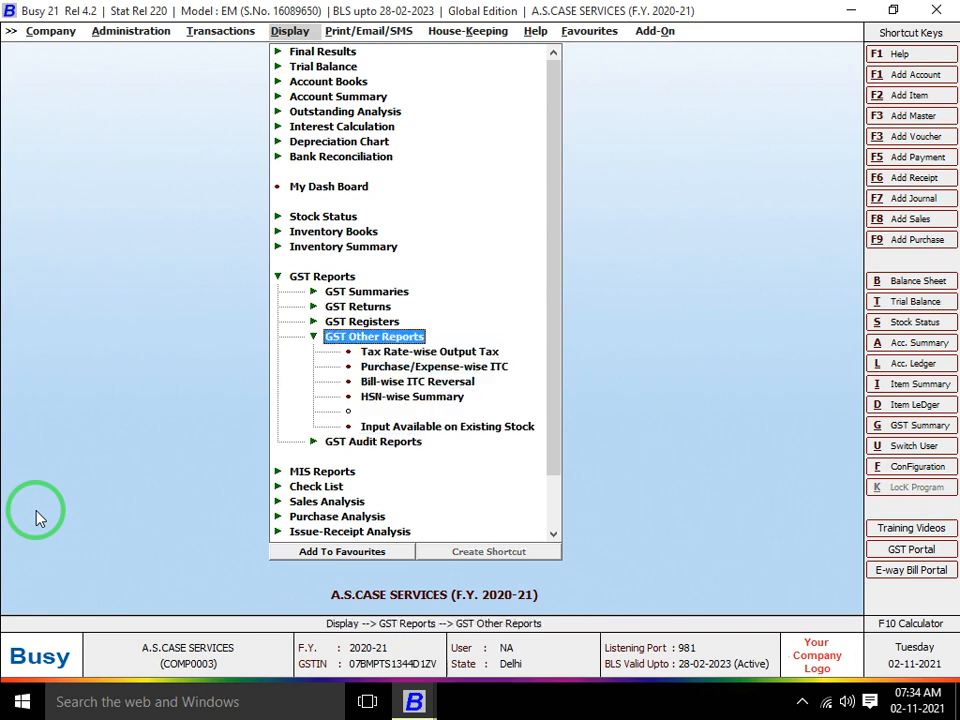
Run the Common Mistakes GST audit report and open the details of the mistakes in account masters
{"action": "key", "text": "Return"}
{"action": "key", "text": "Down"}
{"action": "key", "text": "Return"}
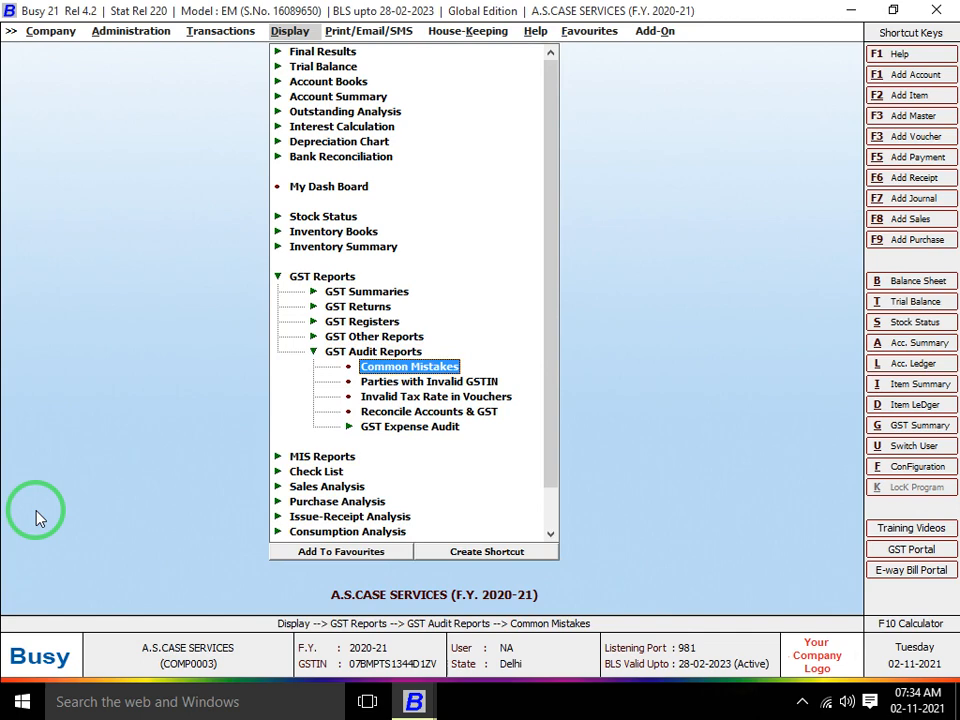
{"action": "key", "text": "Return"}
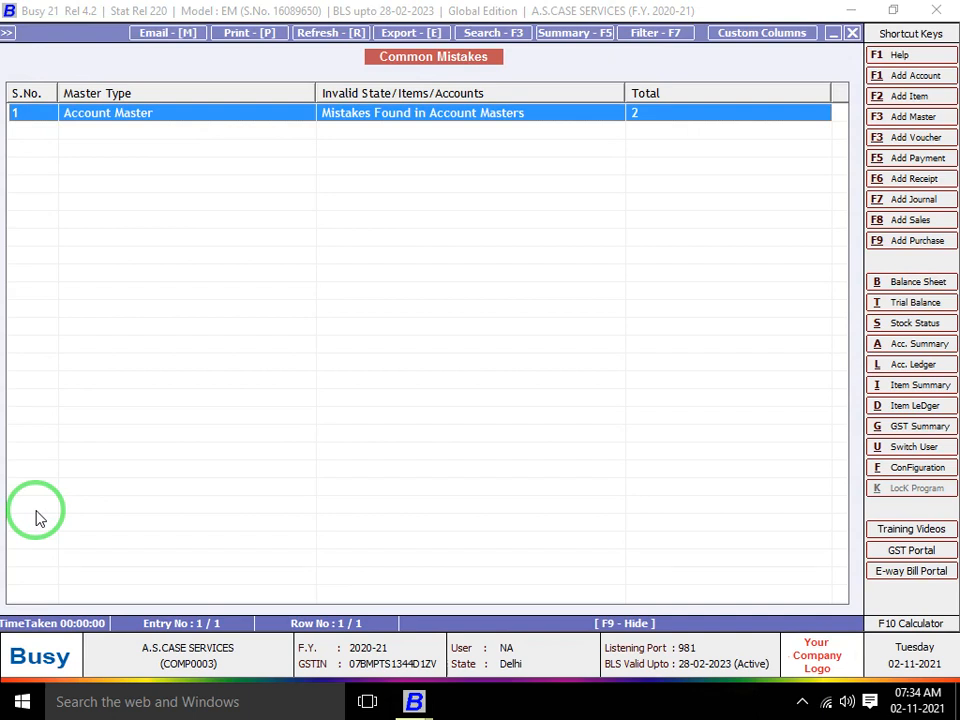
{"action": "key", "text": "Return"}
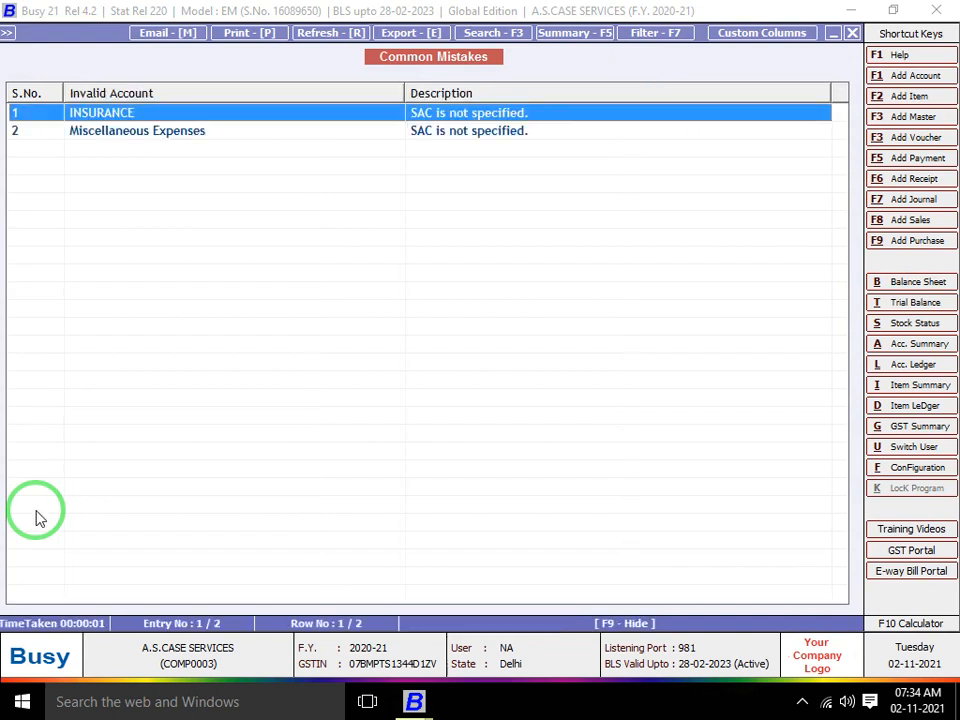
Set the GST type of the INSURANCE account to GST Not Applicable and save the account
{"action": "key", "text": "Down"}
{"action": "key", "text": "Up"}
{"action": "key", "text": "Return"}
{"action": "key", "text": "Return"}
{"action": "key", "text": "Return"}
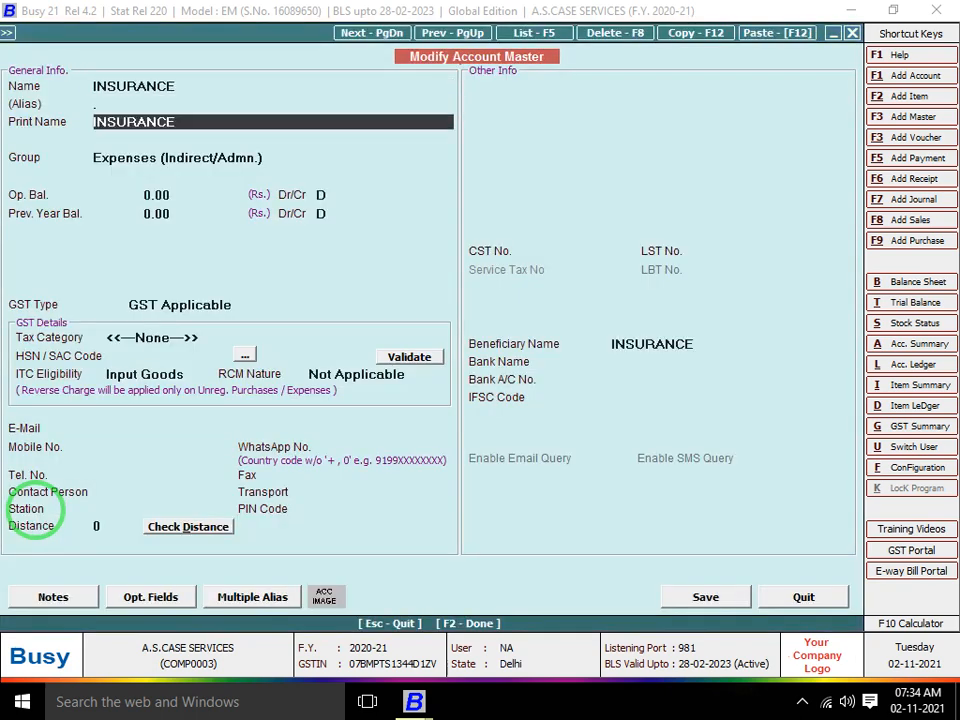
{"action": "key", "text": "Return"}
{"action": "key", "text": "Return"}
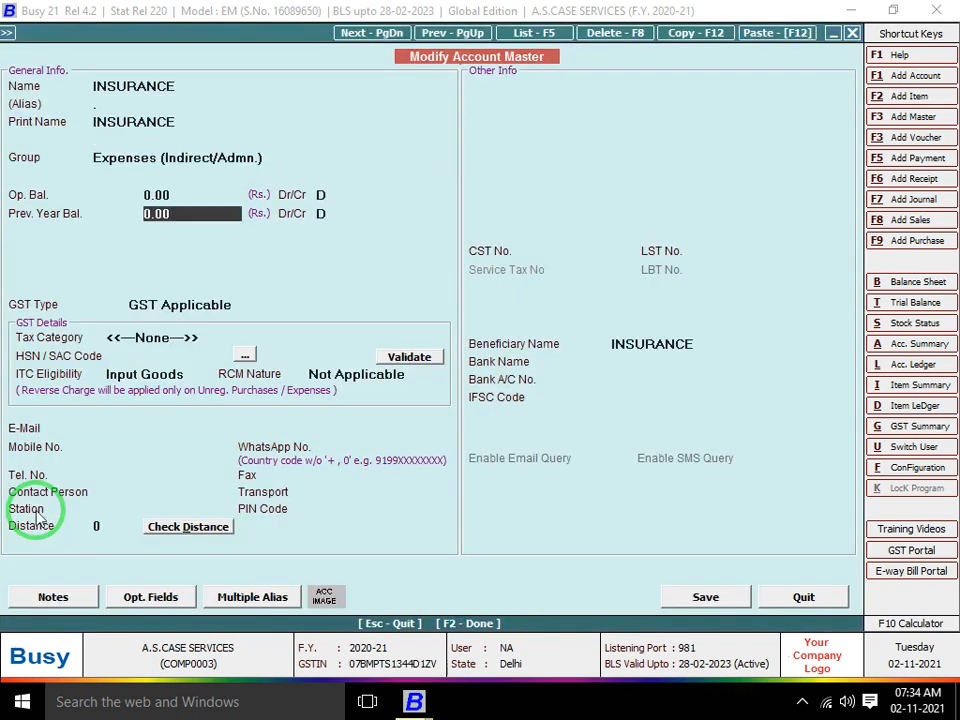
{"action": "key", "text": "Return"}
{"action": "key", "text": "Return"}
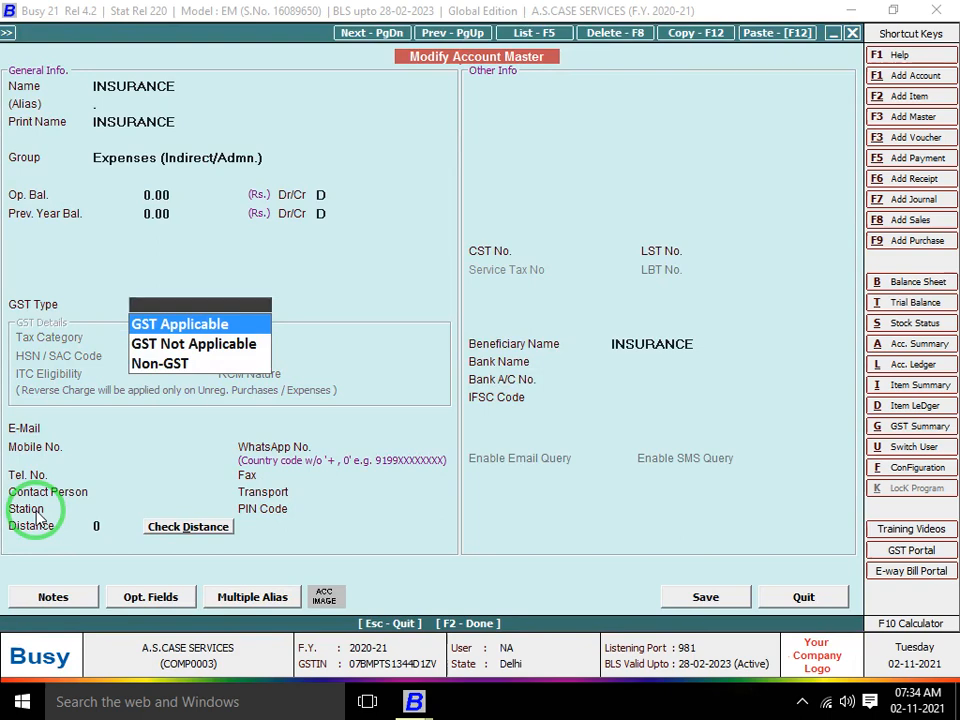
{"action": "key", "text": "Down"}
{"action": "key", "text": "Up"}
{"action": "key", "text": "Down"}
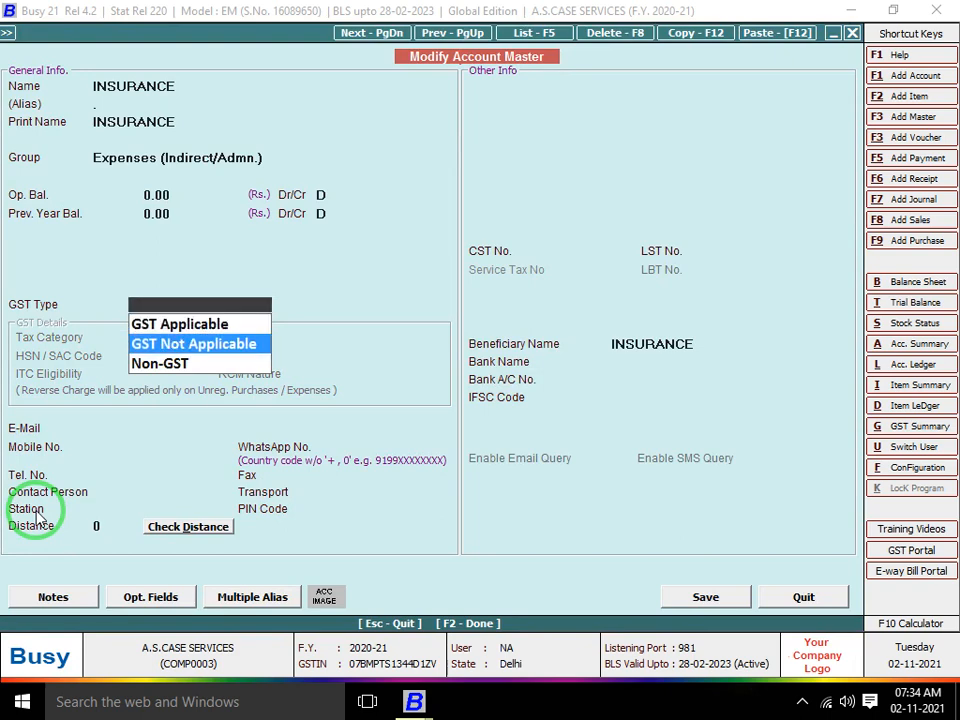
{"action": "key", "text": "Return"}
{"action": "key", "text": "F2"}
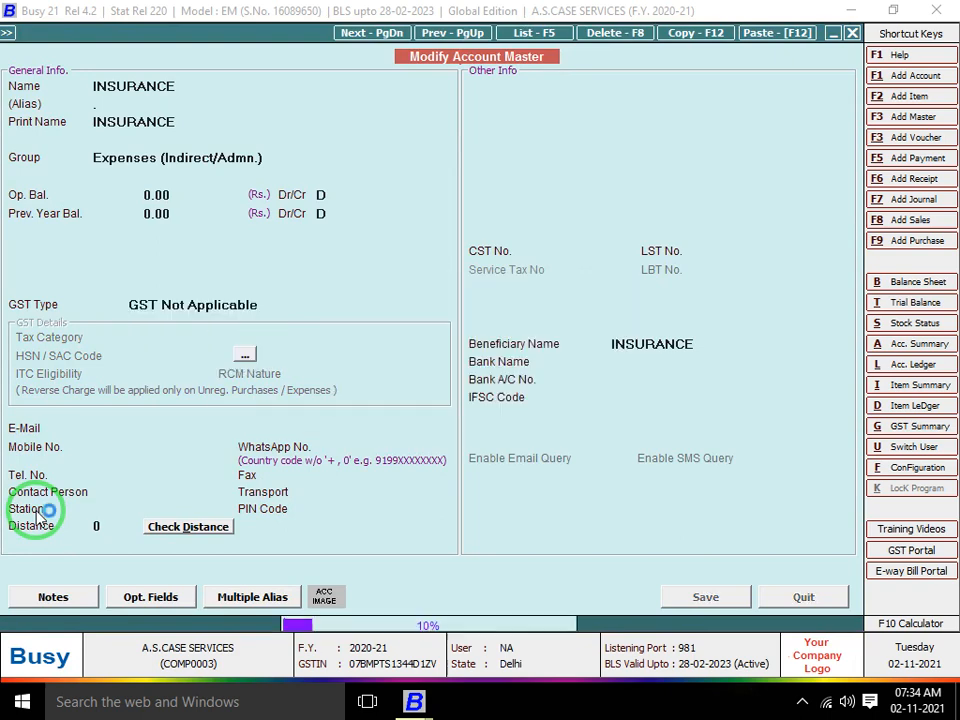
{"action": "key", "text": "Return"}
Set the GST type of the Miscellaneous Expenses account to GST Not Applicable, save it, and close the Common Mistakes report
{"action": "key", "text": "Return"}
{"action": "key", "text": "Return"}
{"action": "key", "text": "Return"}
{"action": "key", "text": "Return"}
{"action": "key", "text": "Return"}
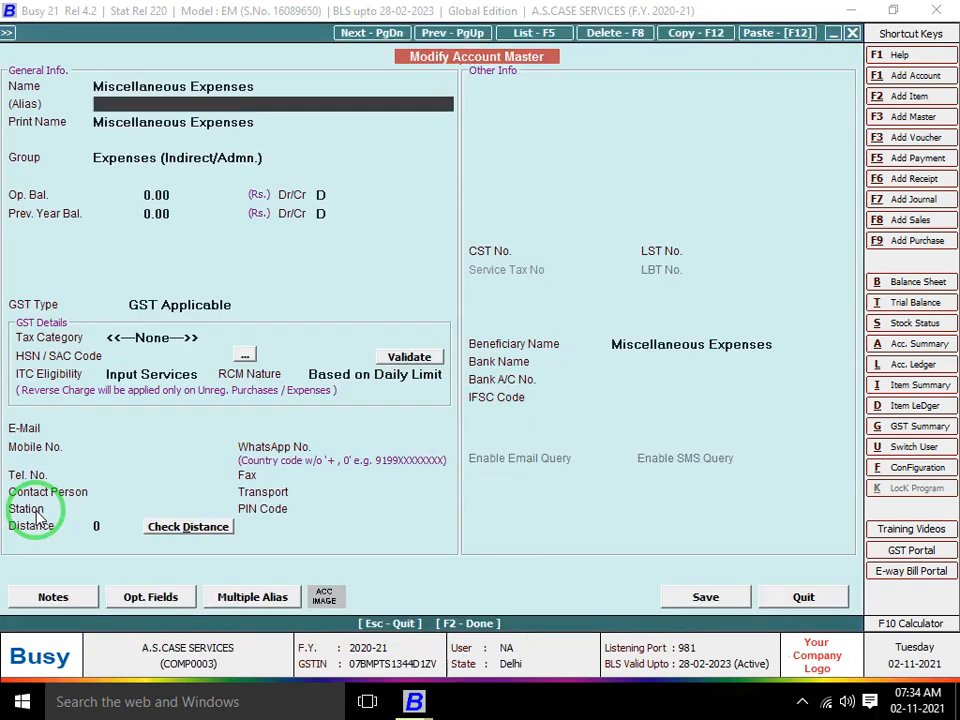
{"action": "key", "text": "Return"}
{"action": "key", "text": "Return"}
{"action": "key", "text": "Return"}
{"action": "key", "text": "Return"}
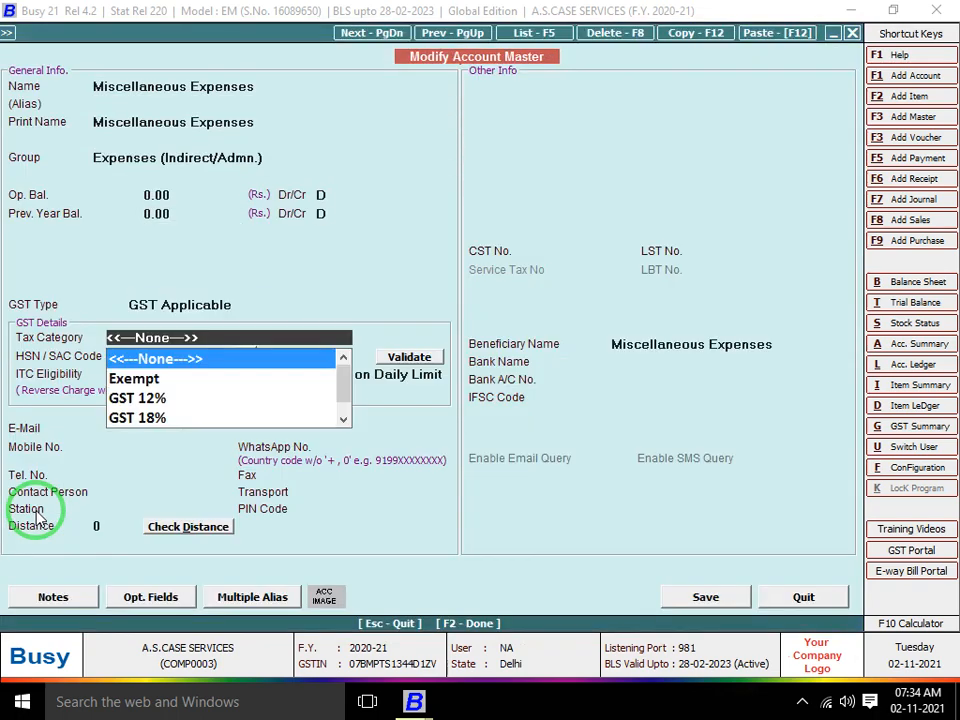
{"action": "key", "text": "shift+Tab"}
{"action": "key", "text": "Down"}
{"action": "key", "text": "Return"}
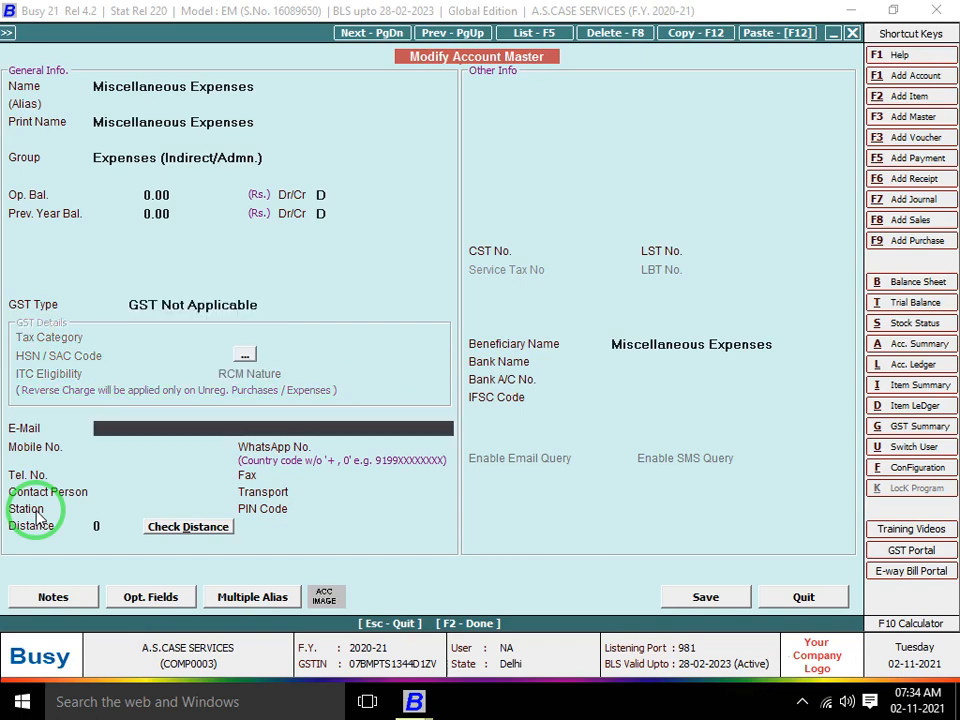
{"action": "key", "text": "Return"}
{"action": "key", "text": "F2"}
{"action": "key", "text": "Return"}
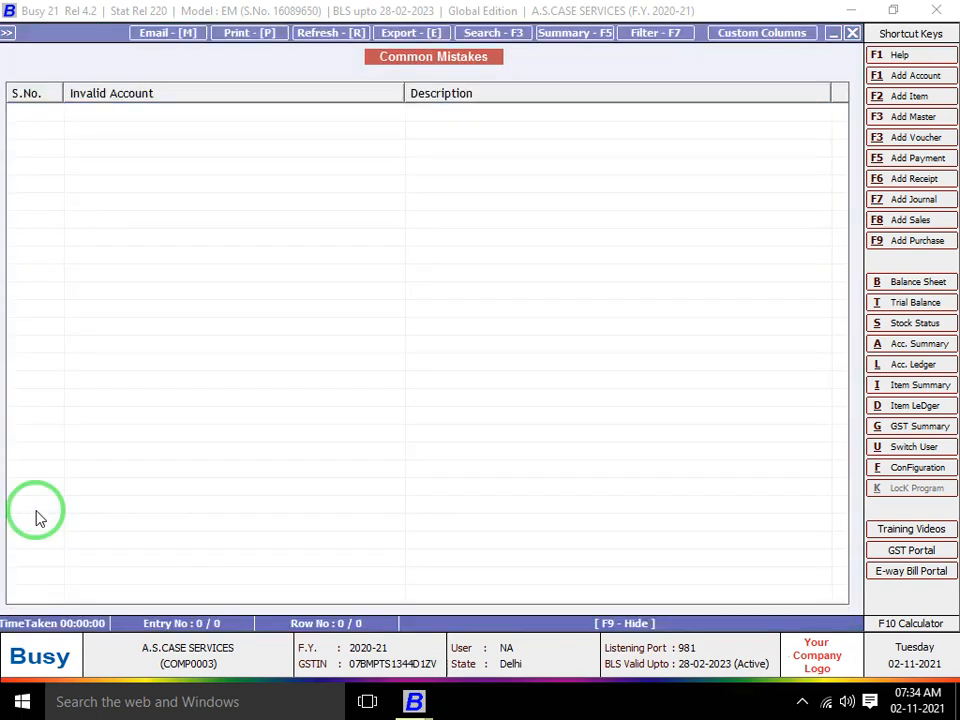
{"action": "key", "text": "Escape"}
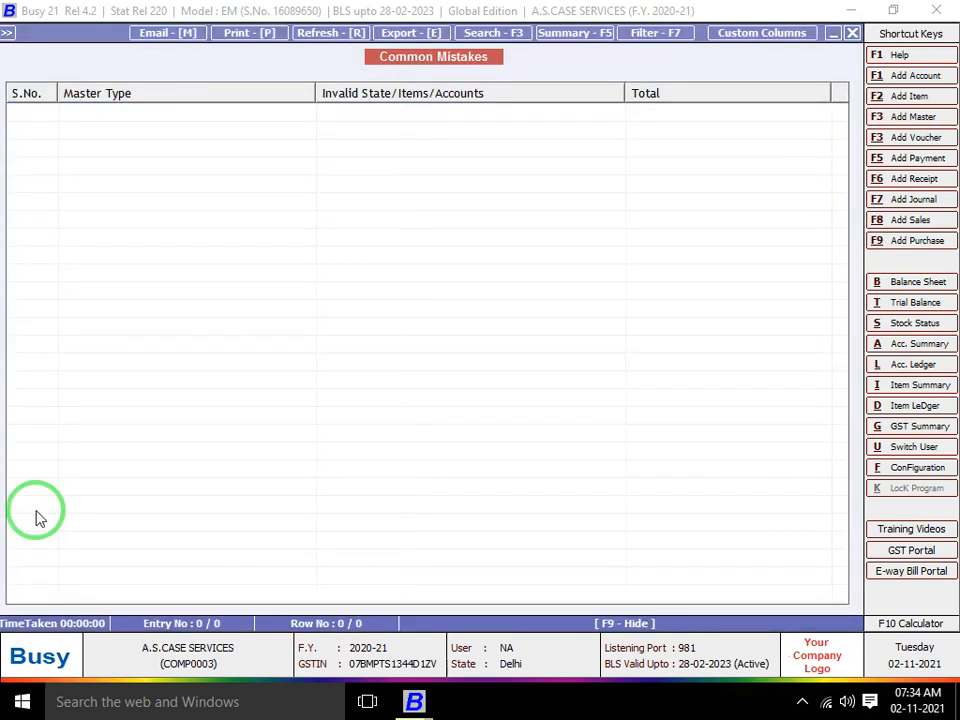
{"action": "key", "text": "Escape"}
Check the Parties with Invalid GSTIN audit report for all account masters, and close it
{"action": "key", "text": "Down"}
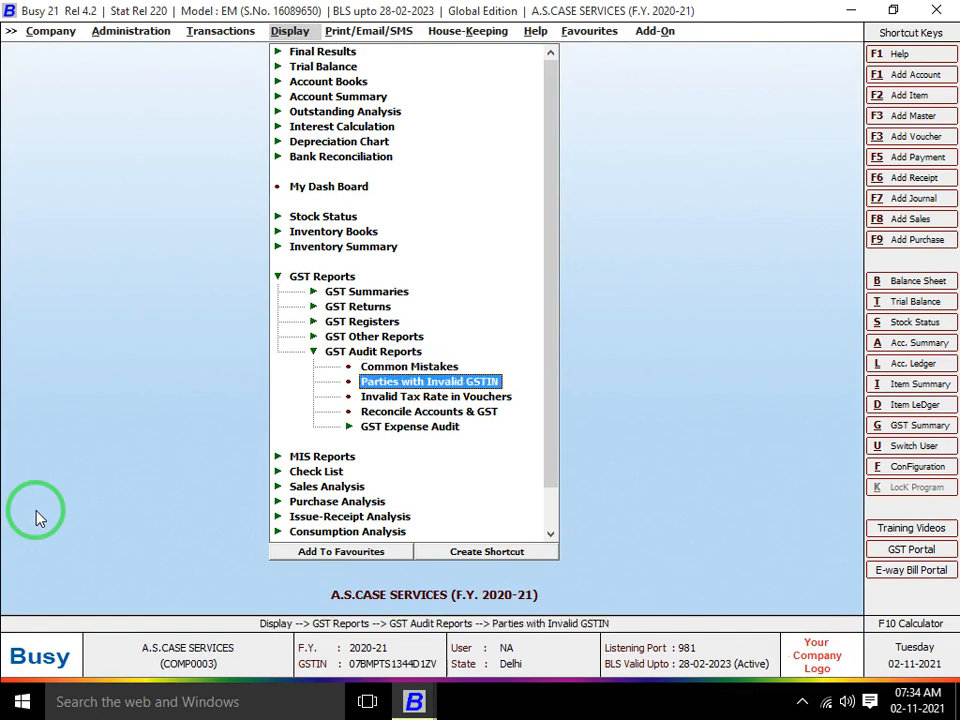
{"action": "key", "text": "Return"}
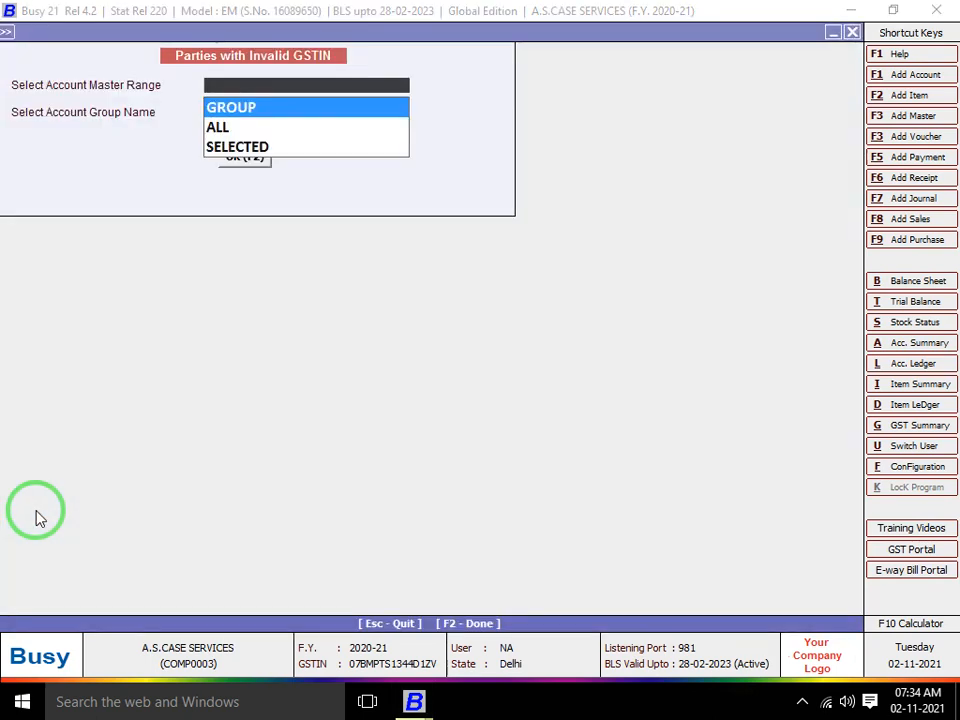
{"action": "key", "text": "Down"}
{"action": "key", "text": "Return"}
{"action": "key", "text": "Return"}
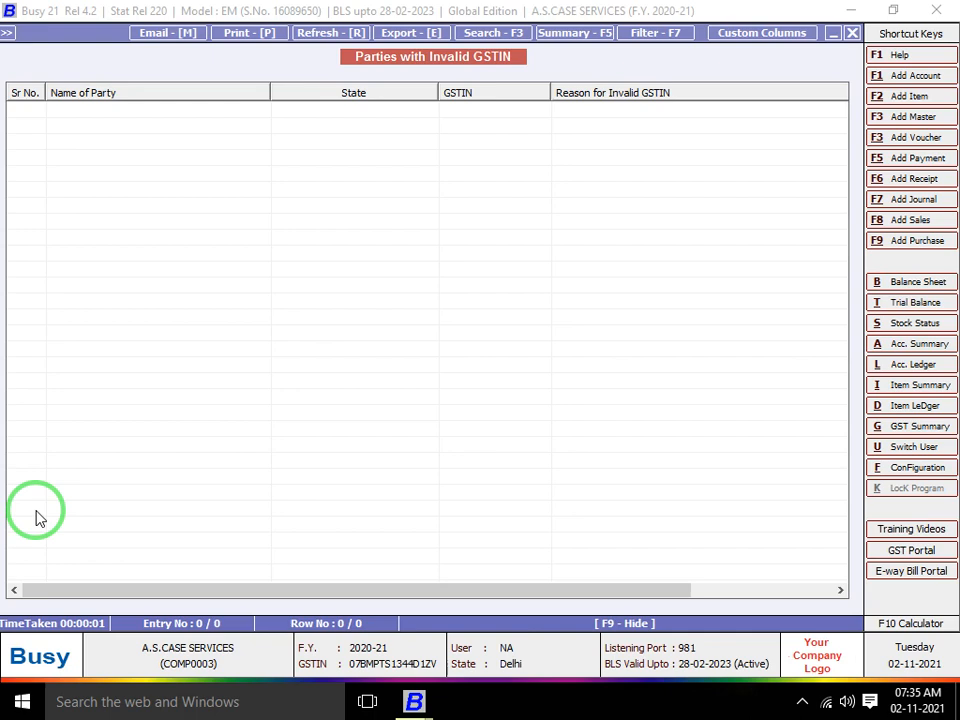
{"action": "key", "text": "Escape"}
{"action": "key", "text": "Escape"}
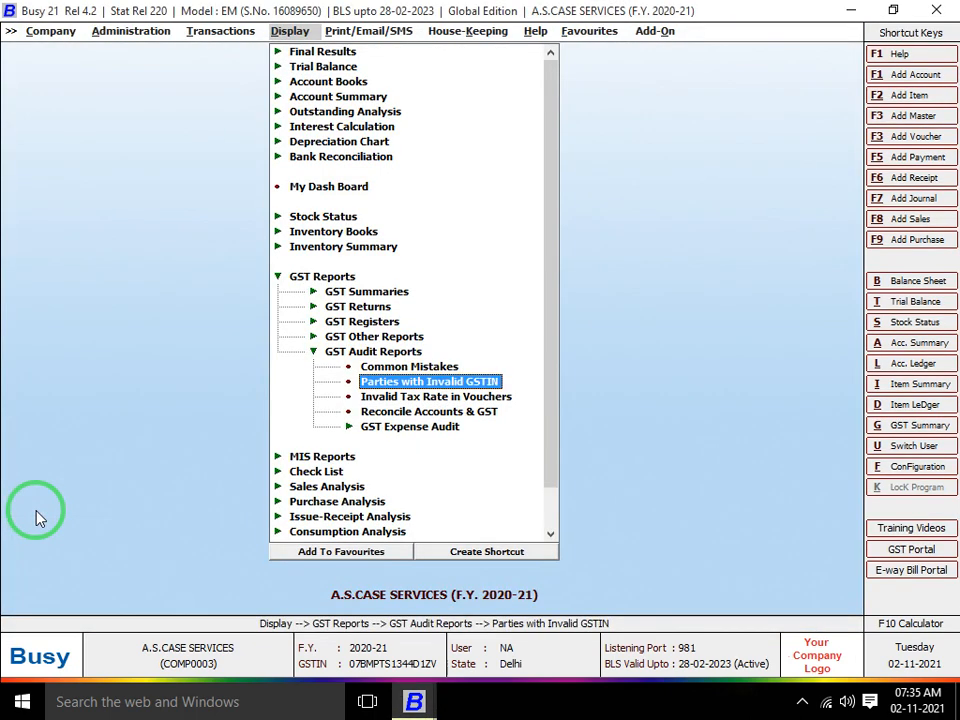
Generate the Invalid Tax Rate in Vouchers report for combined sales transactions from 01-04-2020 to 14-04-2020
{"action": "key", "text": "Left"}
{"action": "key", "text": "Right"}
{"action": "key", "text": "Down"}
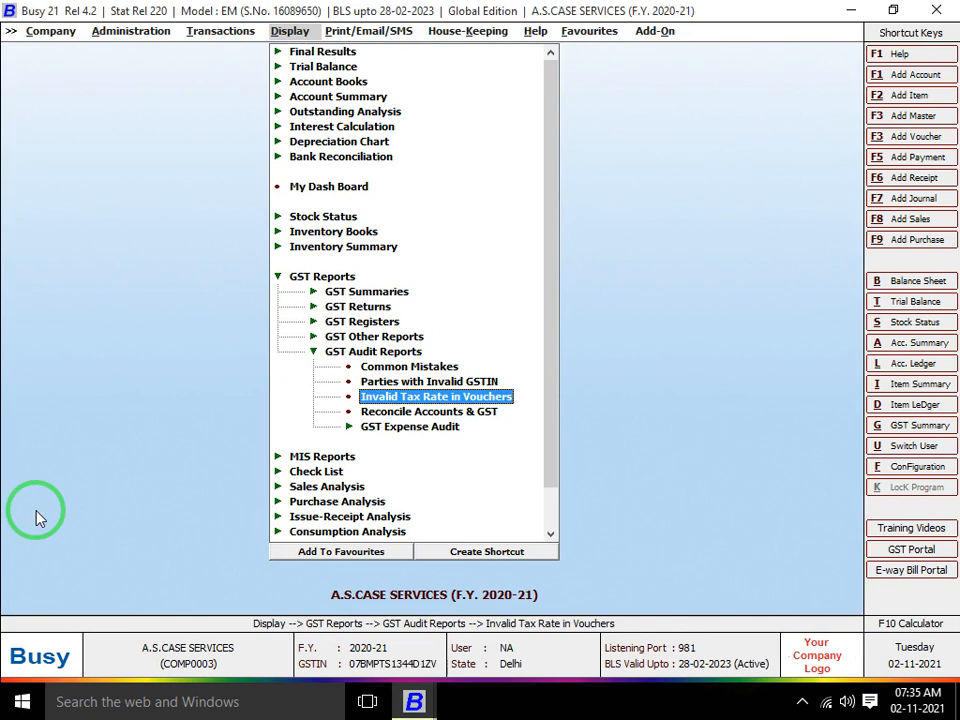
{"action": "key", "text": "Return"}
{"action": "key", "text": "Right"}
{"action": "key", "text": "Right"}
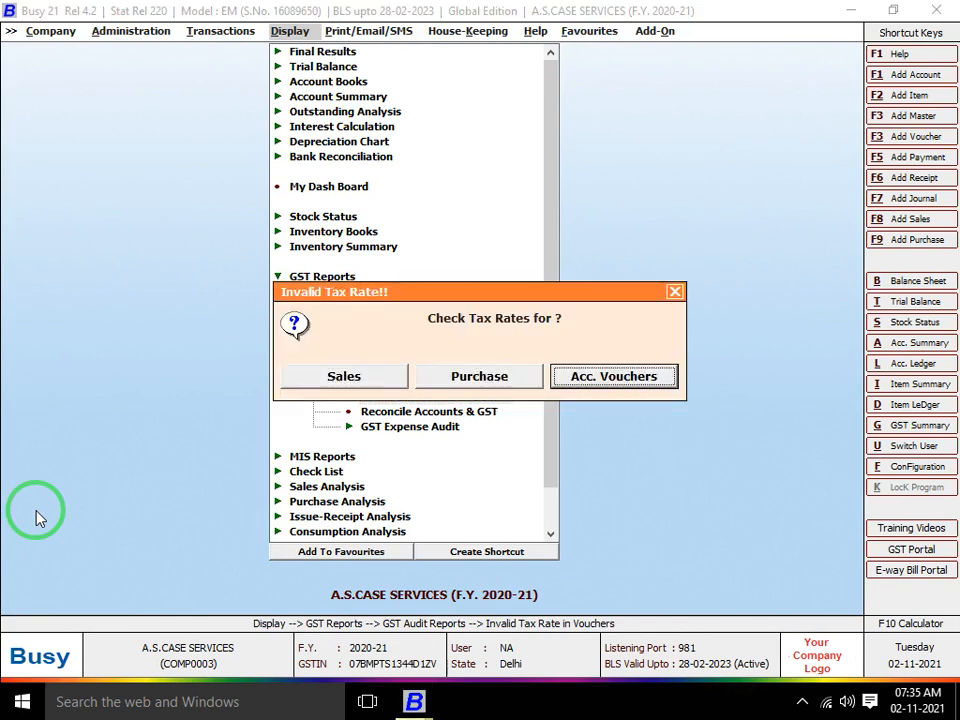
{"action": "key", "text": "Left"}
{"action": "key", "text": "Left"}
{"action": "key", "text": "Return"}
{"action": "key", "text": "Right"}
{"action": "key", "text": "Right"}
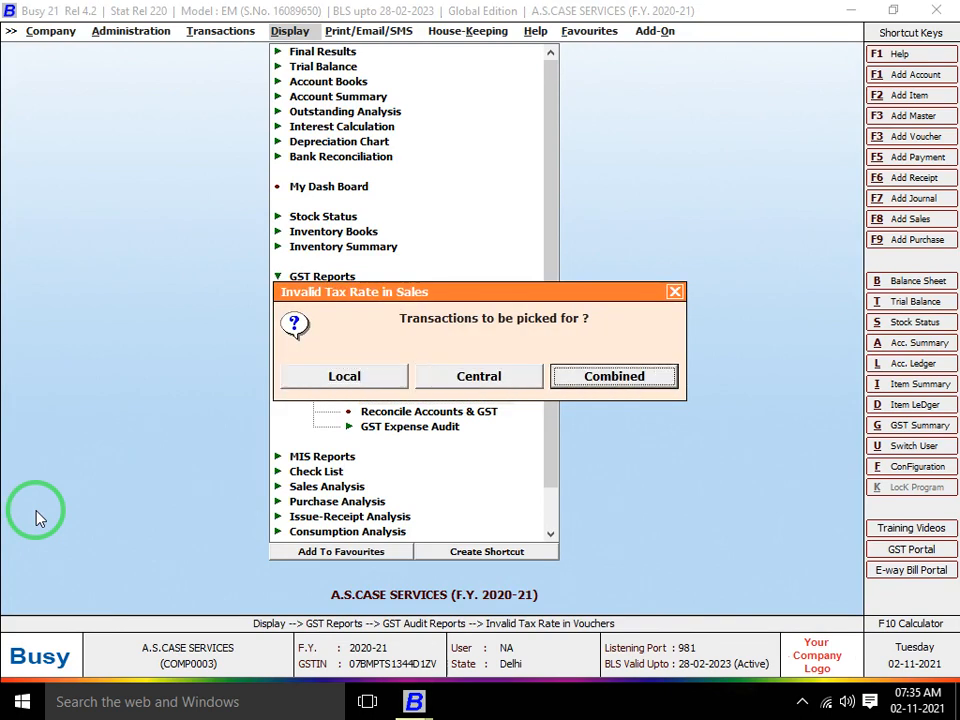
{"action": "key", "text": "Return"}
{"action": "key", "text": "Return"}
{"action": "key", "text": "Return"}
{"action": "key", "text": "Return"}
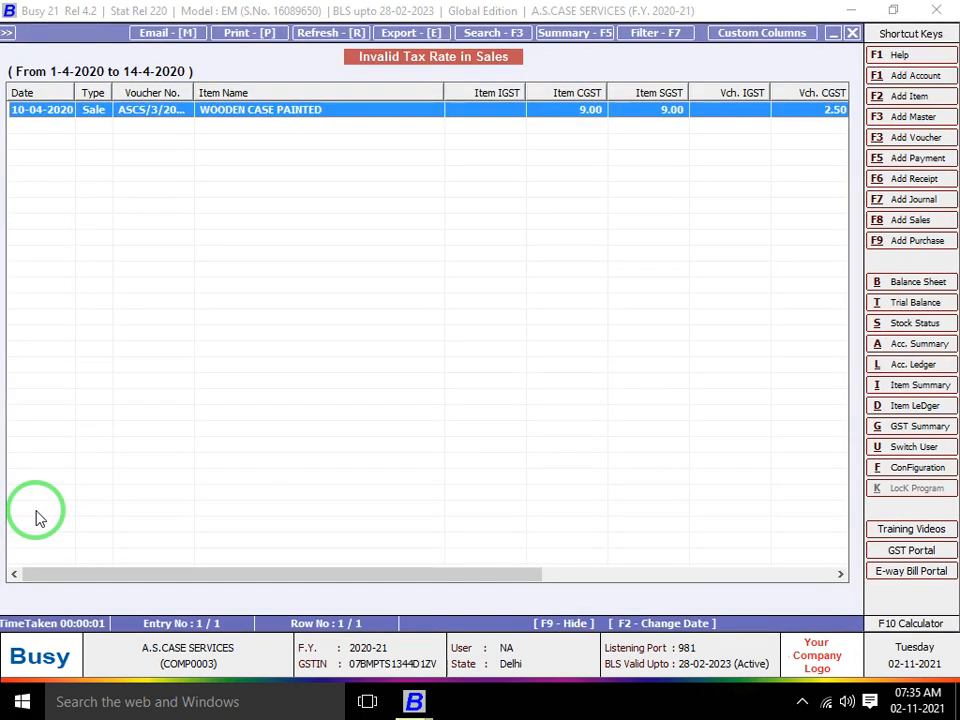
Inspect the WOODEN CASE PAINTED sales voucher and compare the item's CGST and SGST rates with the voucher's rates
{"action": "key", "text": "Return"}
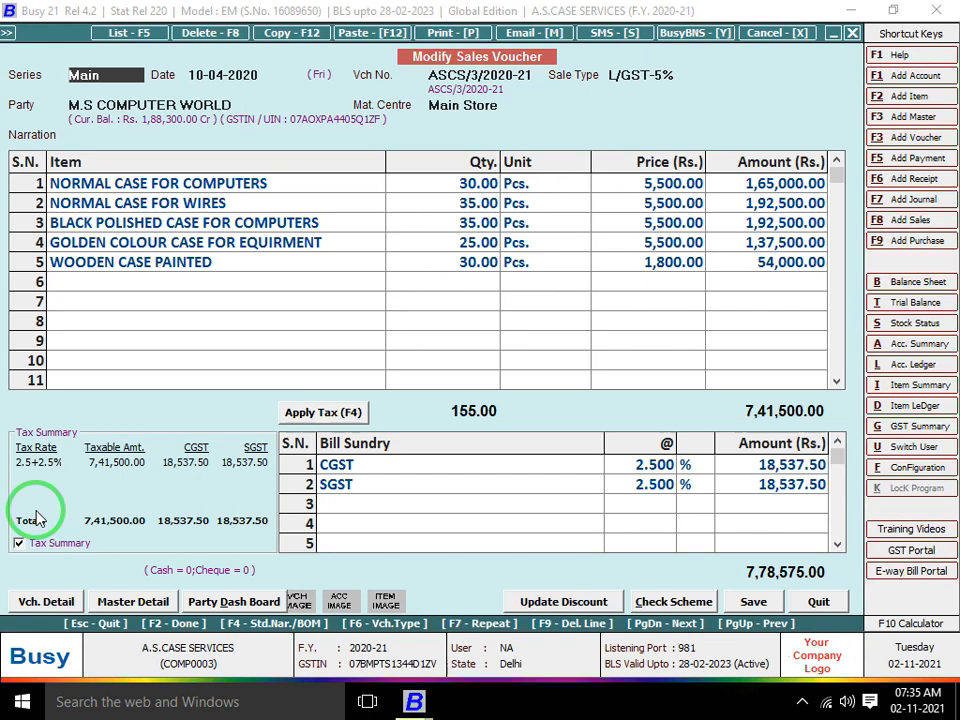
{"action": "key", "text": "Escape"}
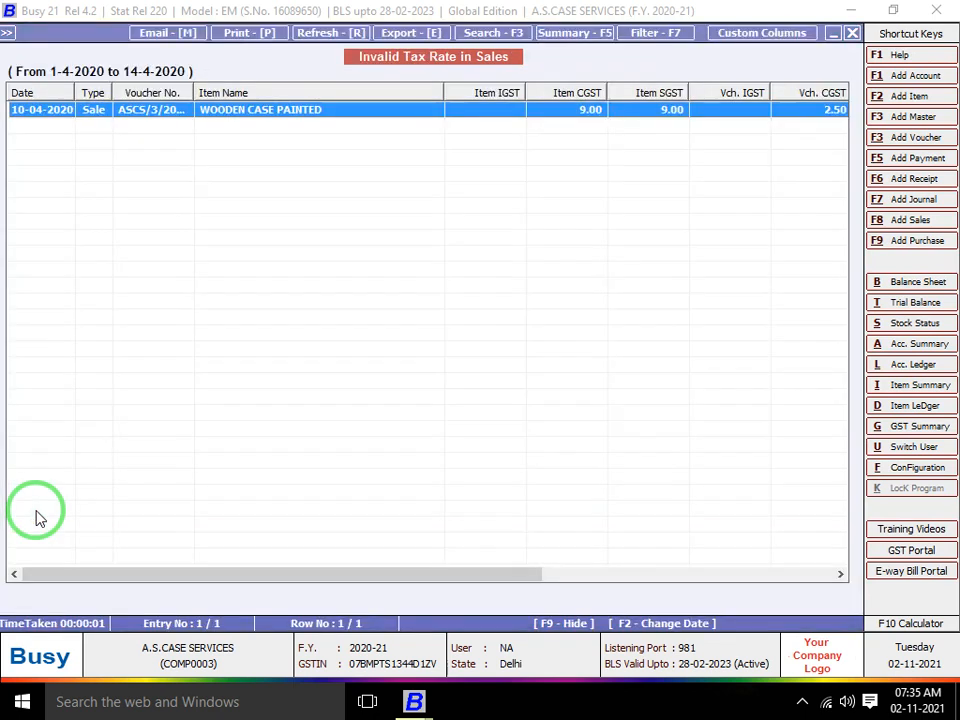
{"action": "key", "text": "Right"}
{"action": "key", "text": "Right"}
{"action": "key", "text": "Right"}
{"action": "key", "text": "Right"}
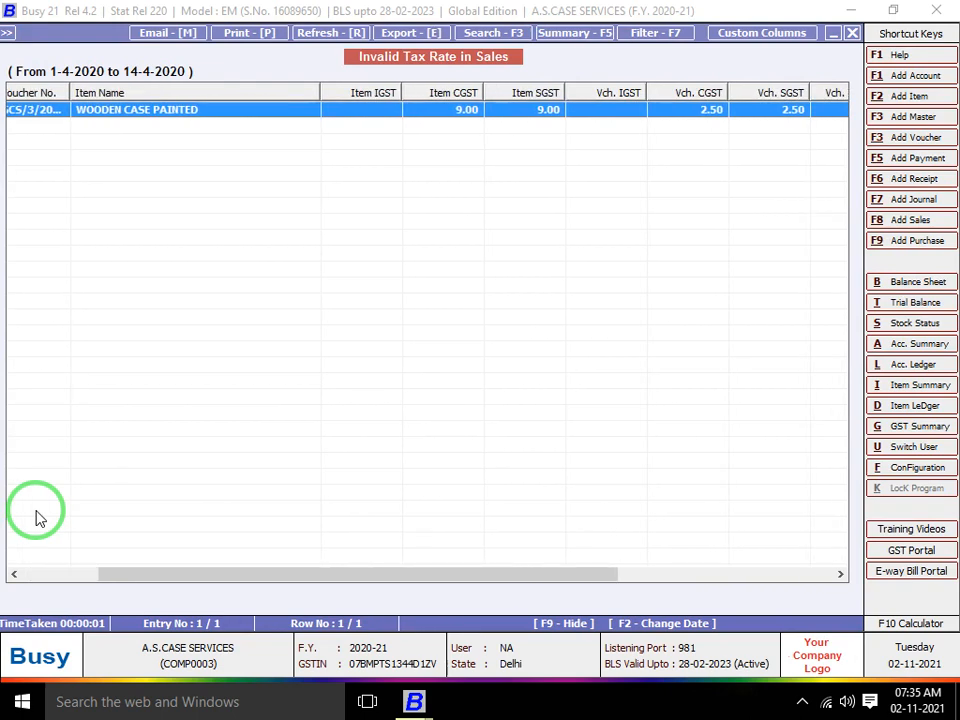
Rerun the invalid tax rate report, reopen the 10-04-2020 sales voucher, and change its sale type to L/GST-ItemWise
{"action": "key", "text": "F2"}
{"action": "key", "text": "Return"}
{"action": "key", "text": "Return"}
{"action": "key", "text": "Return"}
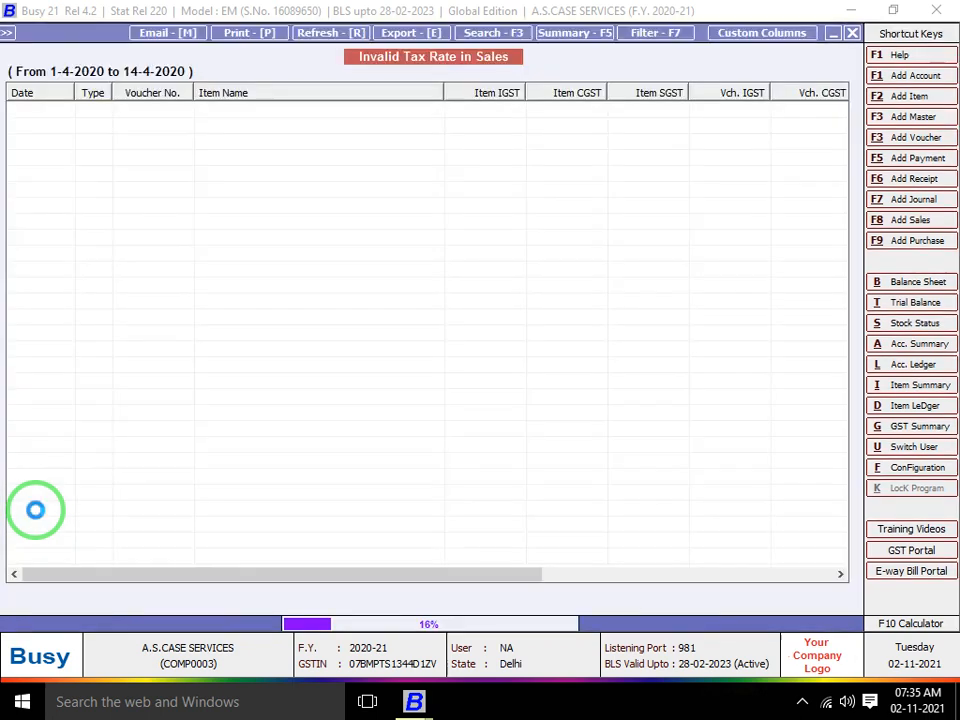
{"action": "key", "text": "Return"}
{"action": "key", "text": "Return"}
{"action": "key", "text": "Return"}
{"action": "key", "text": "Return"}
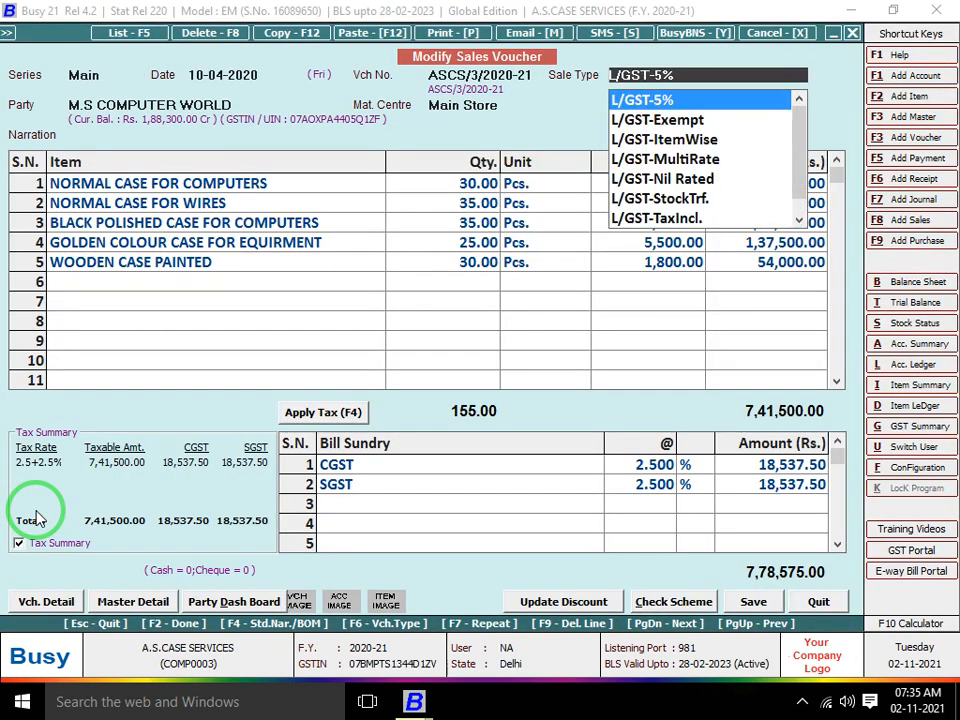
{"action": "type", "text": "I"}
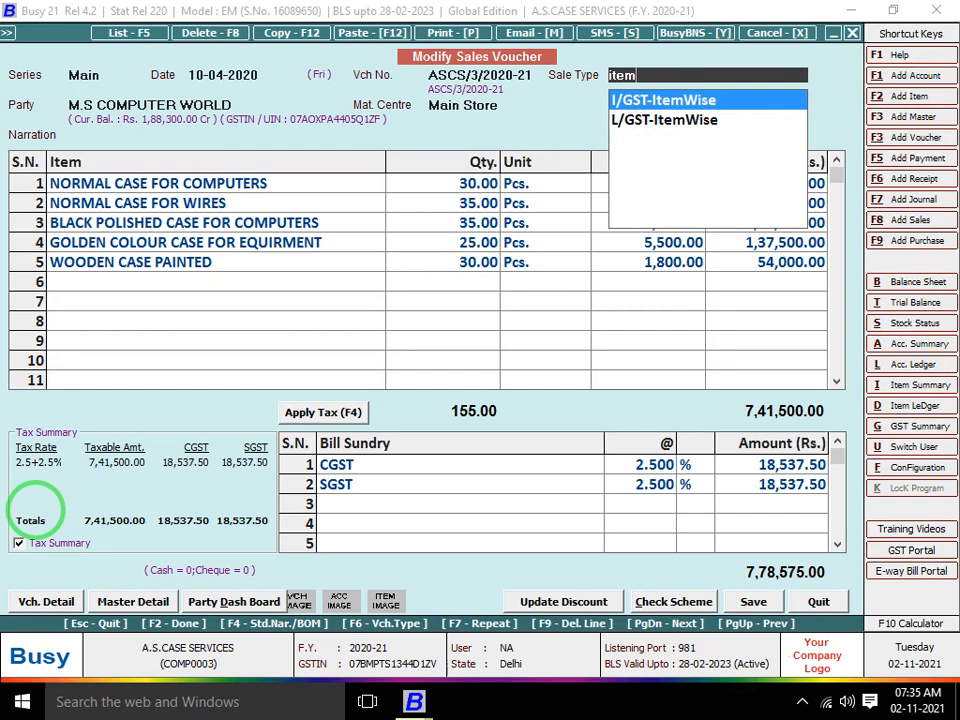
{"action": "key", "text": "Down"}
{"action": "key", "text": "Return"}
Reconfirm all five item lines of the sales voucher to recalculate their amounts with item-wise GST
{"action": "key", "text": "Return"}
{"action": "key", "text": "Return"}
{"action": "key", "text": "Return"}
{"action": "key", "text": "Return"}
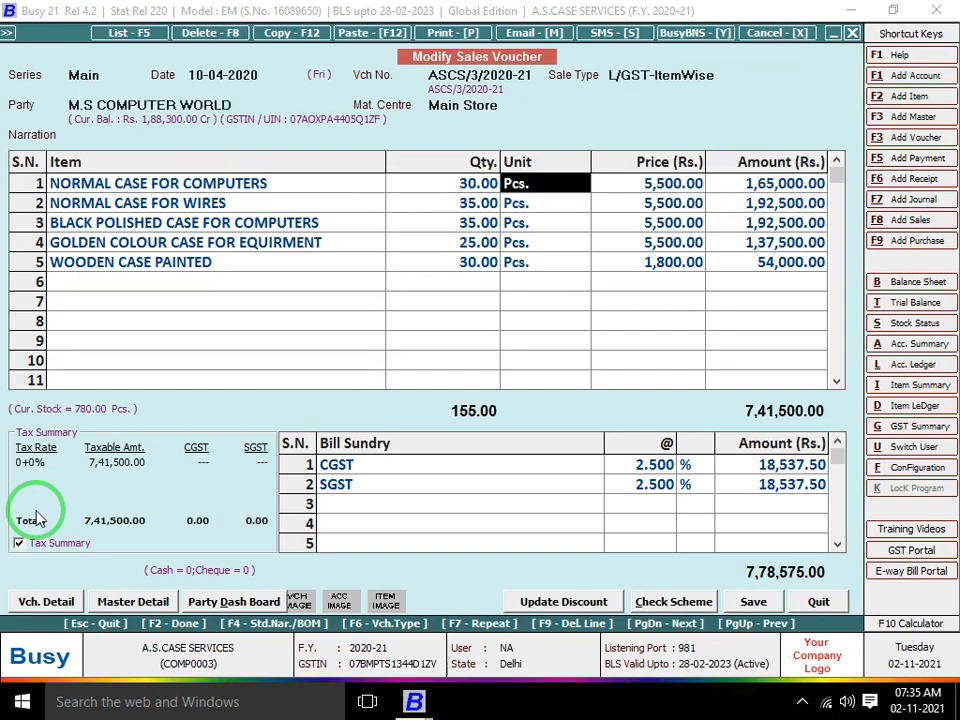
{"action": "key", "text": "Return"}
{"action": "key", "text": "Return"}
{"action": "key", "text": "Return"}
{"action": "key", "text": "Return"}
{"action": "key", "text": "Return"}
{"action": "key", "text": "Return"}
{"action": "key", "text": "Return"}
{"action": "key", "text": "Return"}
{"action": "key", "text": "Return"}
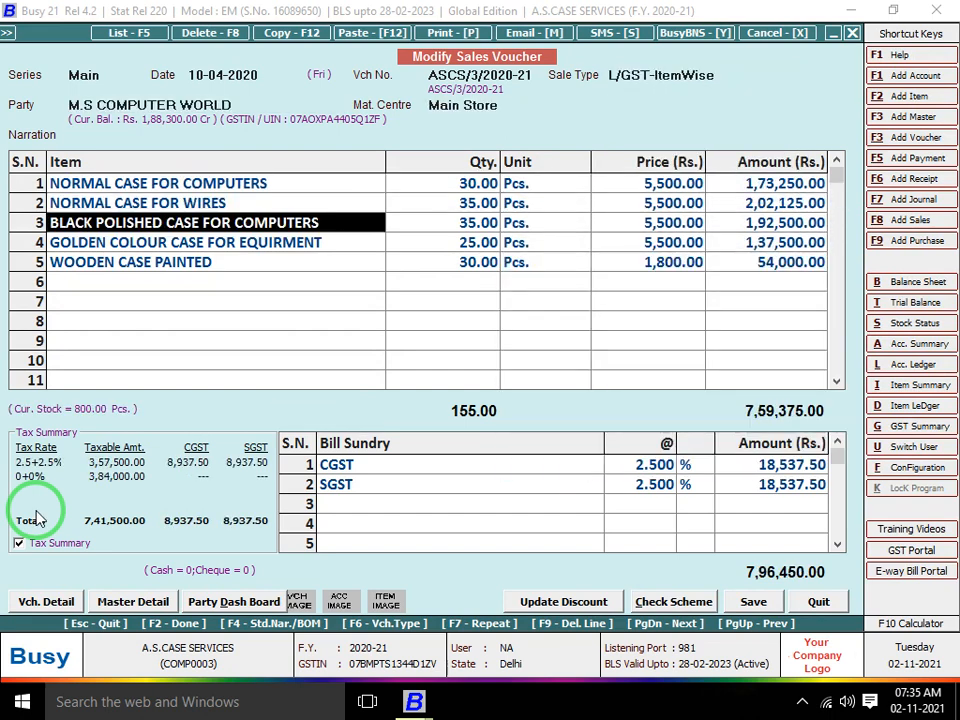
{"action": "key", "text": "Return"}
{"action": "key", "text": "Return"}
{"action": "key", "text": "Return"}
{"action": "key", "text": "Return"}
{"action": "key", "text": "Return"}
{"action": "key", "text": "Return"}
{"action": "key", "text": "Return"}
{"action": "key", "text": "Return"}
{"action": "key", "text": "Return"}
{"action": "key", "text": "Return"}
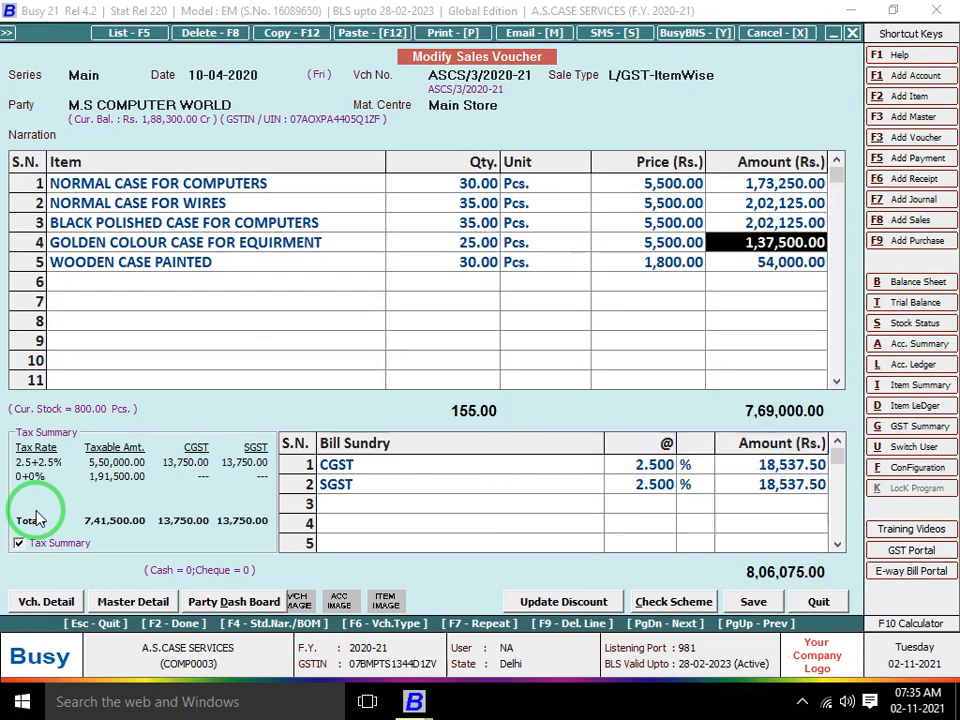
{"action": "key", "text": "Return"}
{"action": "key", "text": "Return"}
{"action": "key", "text": "Return"}
{"action": "key", "text": "Return"}
{"action": "key", "text": "Return"}
{"action": "key", "text": "Return"}
{"action": "key", "text": "Return"}
{"action": "key", "text": "Return"}
{"action": "key", "text": "Return"}
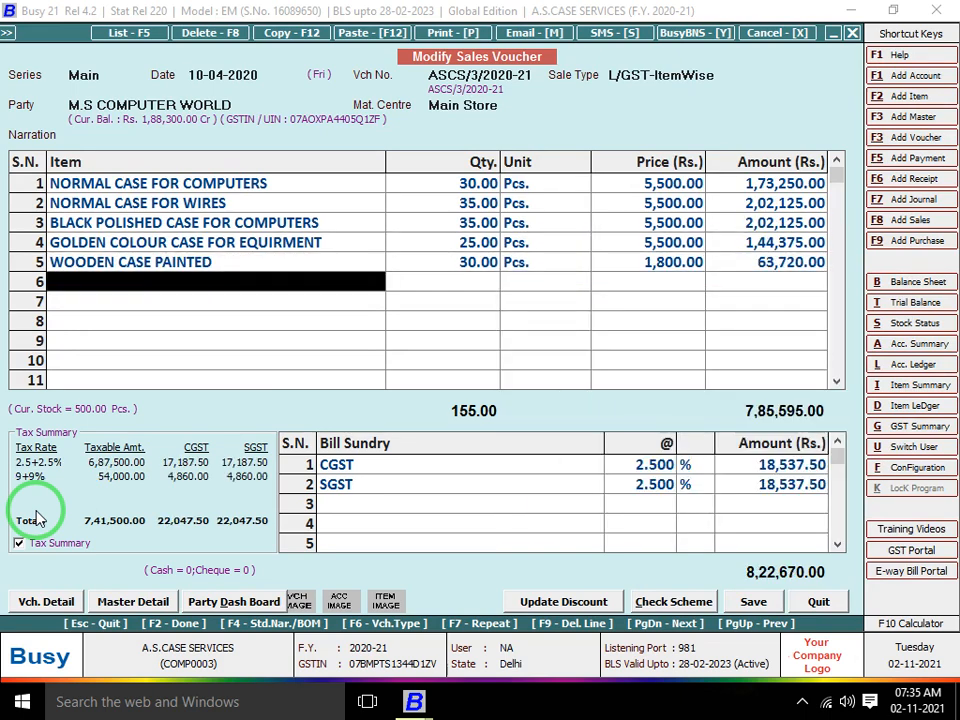
Replace the CGST and SGST bill sundries of the sales voucher with two Discount lines that carry no rate or amount
{"action": "key", "text": "Return"}
{"action": "key", "text": "space"}
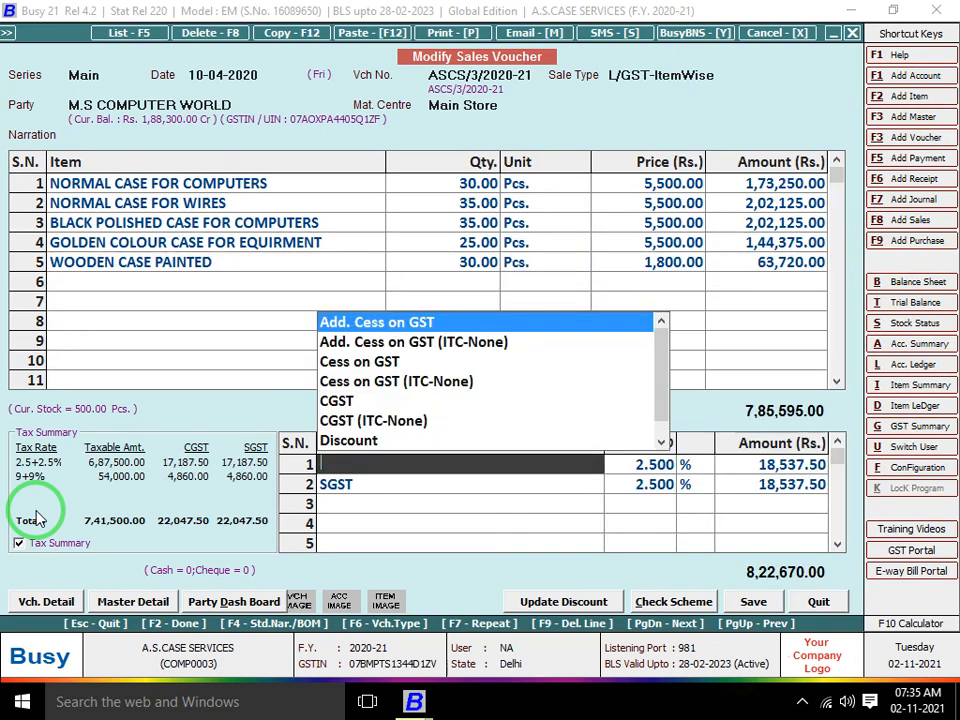
{"action": "key", "text": "Down"}
{"action": "key", "text": "Down"}
{"action": "type", "text": "d"}
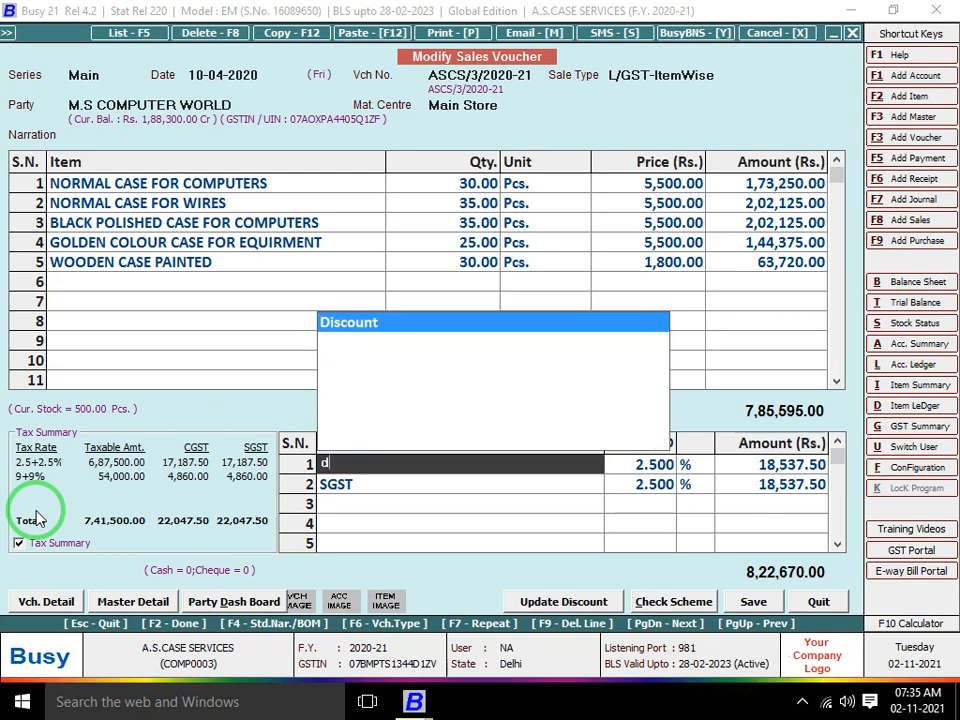
{"action": "key", "text": "Return"}
{"action": "key", "text": "Return"}
{"action": "key", "text": "Return"}
{"action": "key", "text": "space"}
{"action": "key", "text": "Return"}
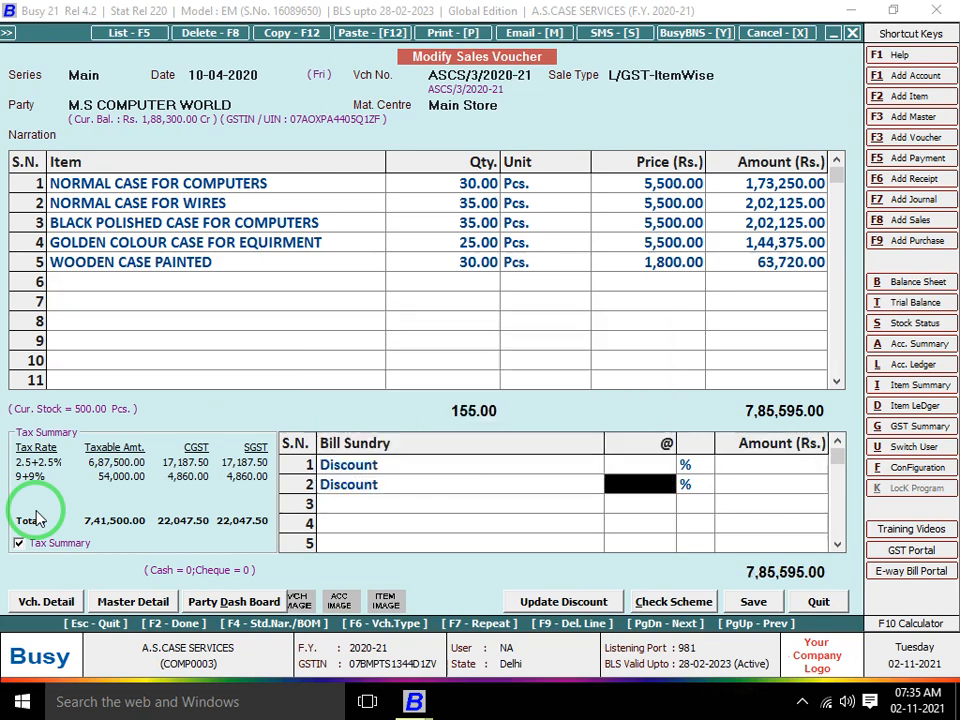
{"action": "key", "text": "Return"}
{"action": "key", "text": "Return"}
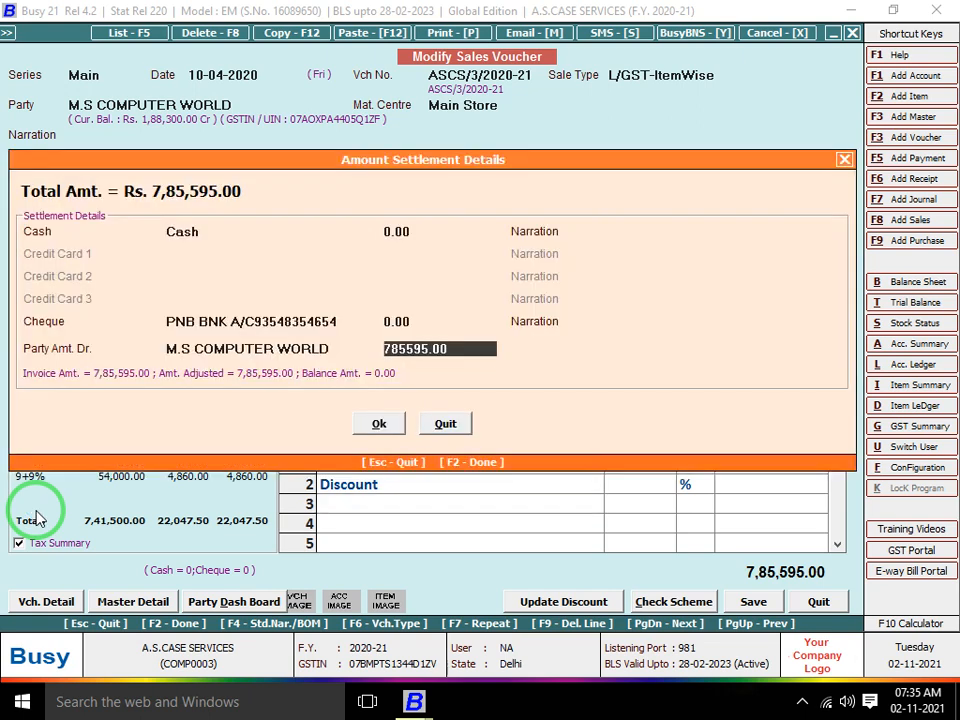
Dismiss the amount settlement details and save the modified 10-04-2020 sales voucher
{"action": "key", "text": "Escape"}
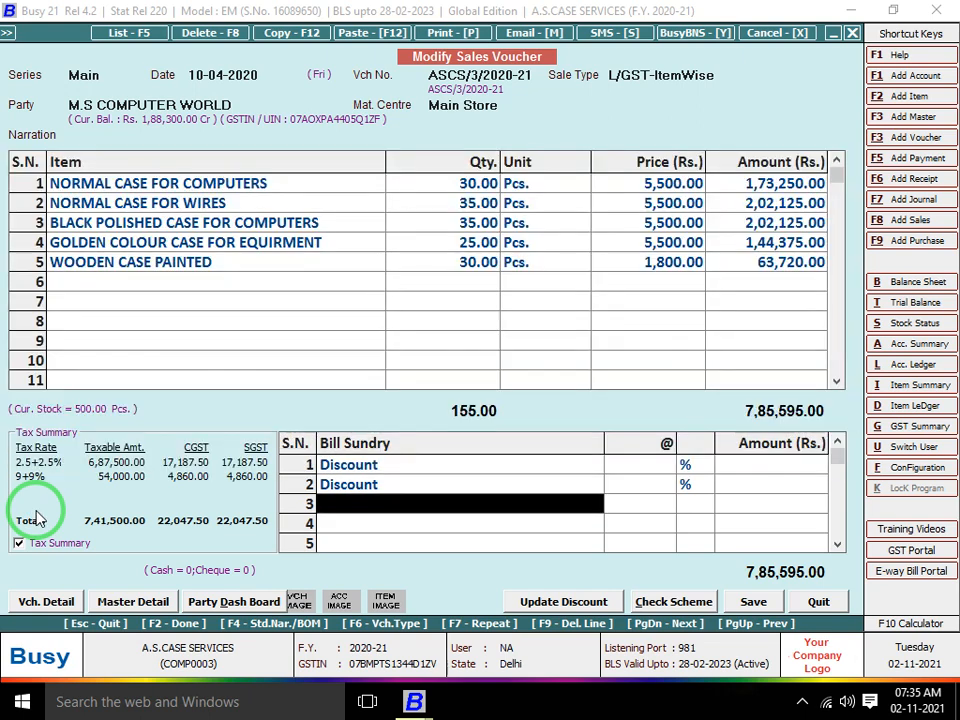
{"action": "key", "text": "Up"}
{"action": "key", "text": "Up"}
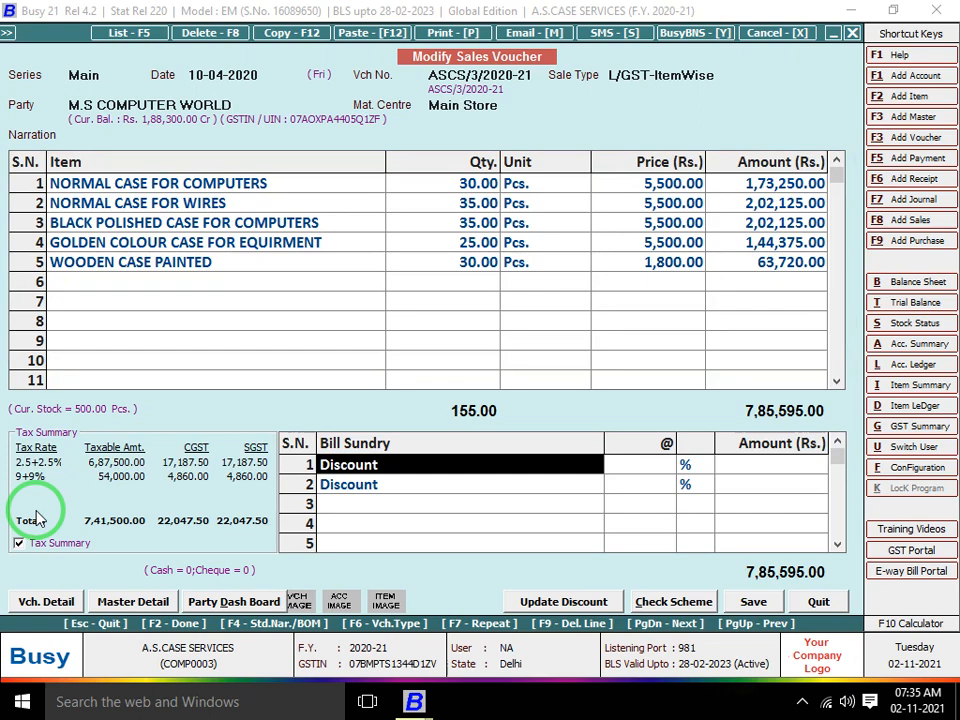
{"action": "key", "text": "F2"}
{"action": "key", "text": "Return"}
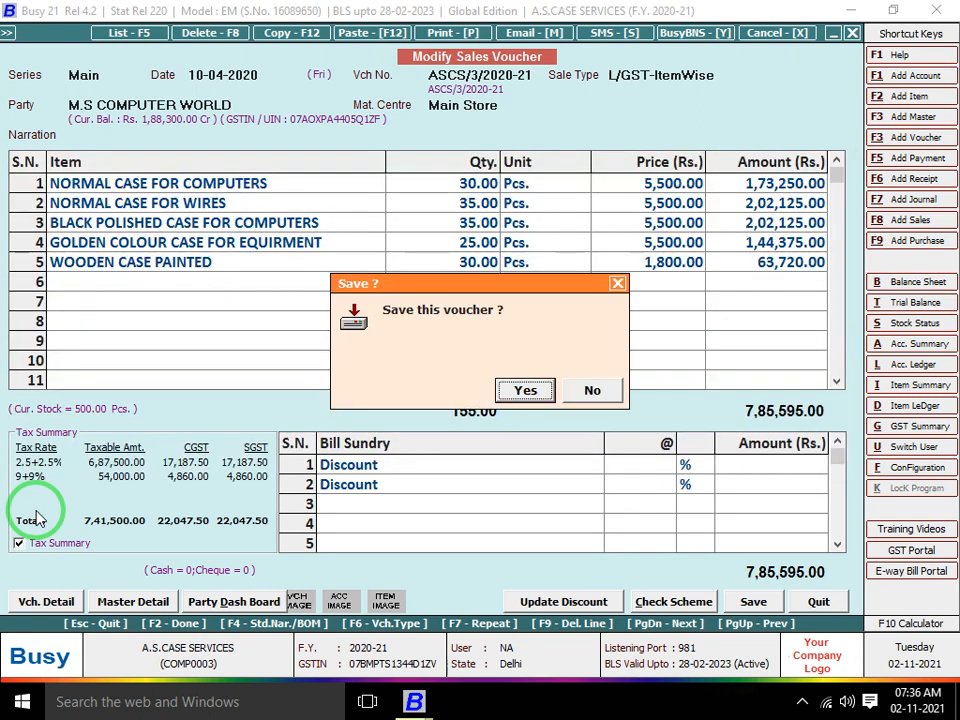
{"action": "key", "text": "Return"}
{"action": "key", "text": "Return"}
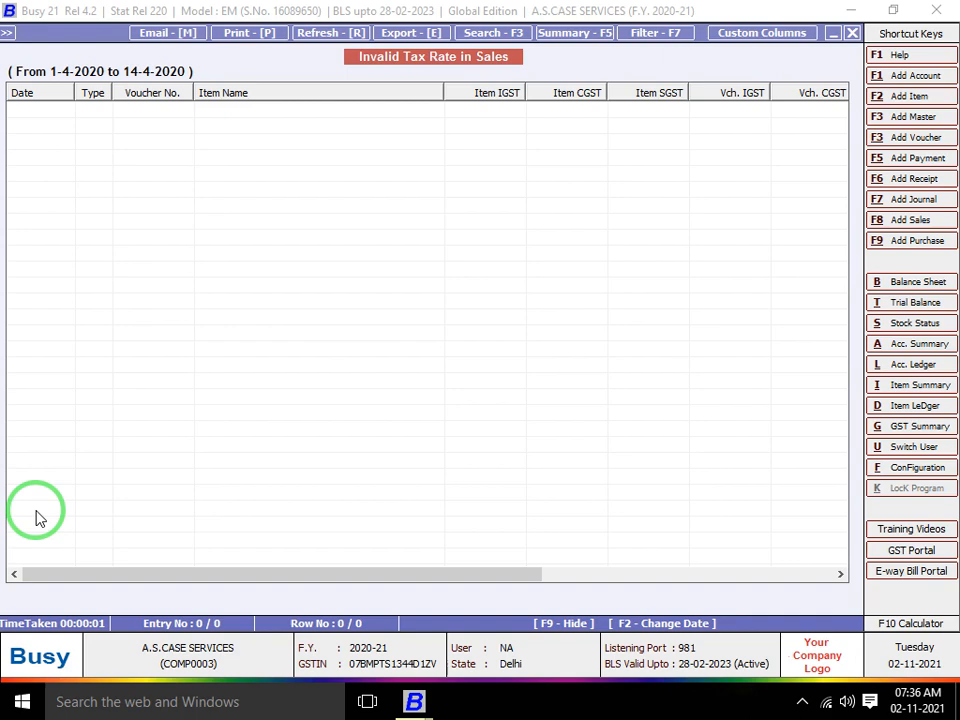
Generate the Invalid Tax Rate in Vouchers report for central purchase transactions from 01-04-2020 to 14-04-2020, and close it after checking
{"action": "key", "text": "Escape"}
{"action": "key", "text": "Escape"}
{"action": "key", "text": "Right"}
{"action": "key", "text": "Right"}
{"action": "key", "text": "Escape"}
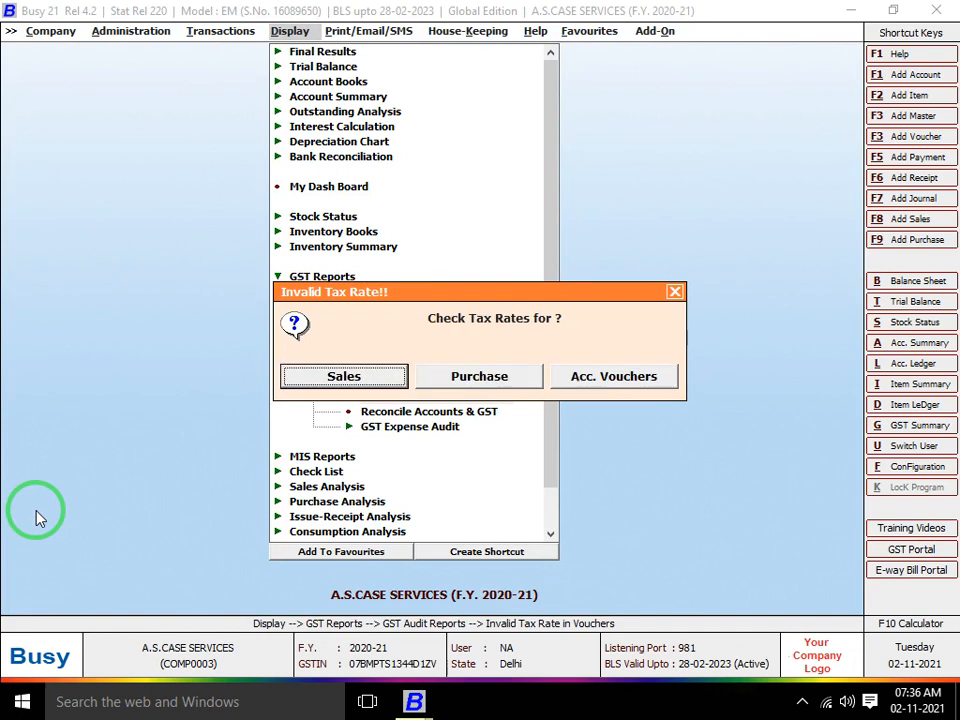
{"action": "key", "text": "Right"}
{"action": "key", "text": "Return"}
{"action": "key", "text": "Right"}
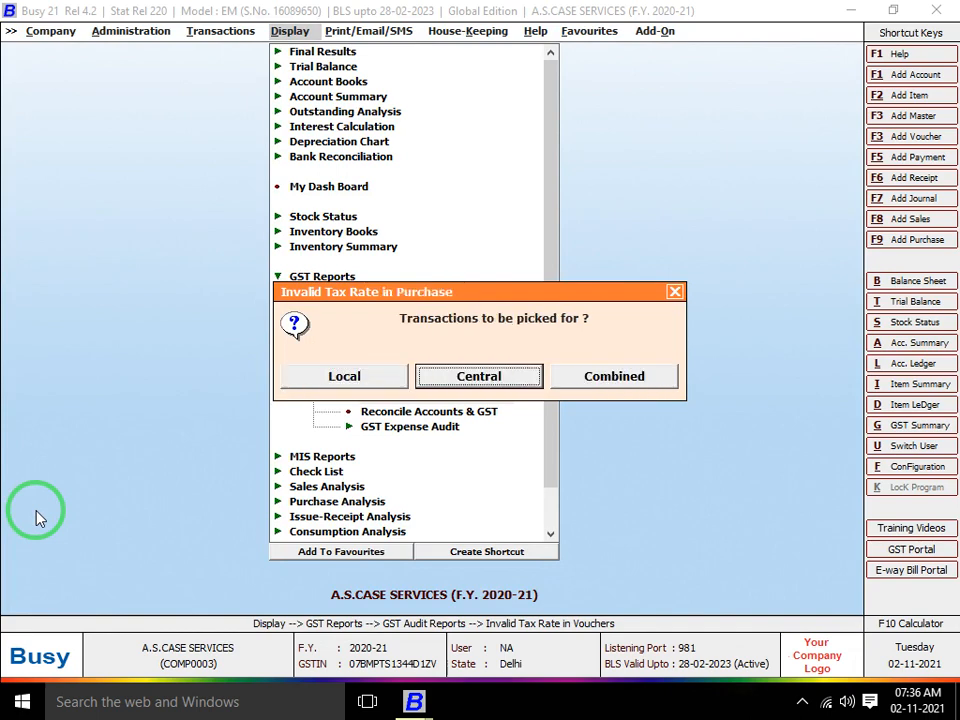
{"action": "key", "text": "Return"}
{"action": "key", "text": "Return"}
{"action": "key", "text": "Return"}
{"action": "key", "text": "Return"}
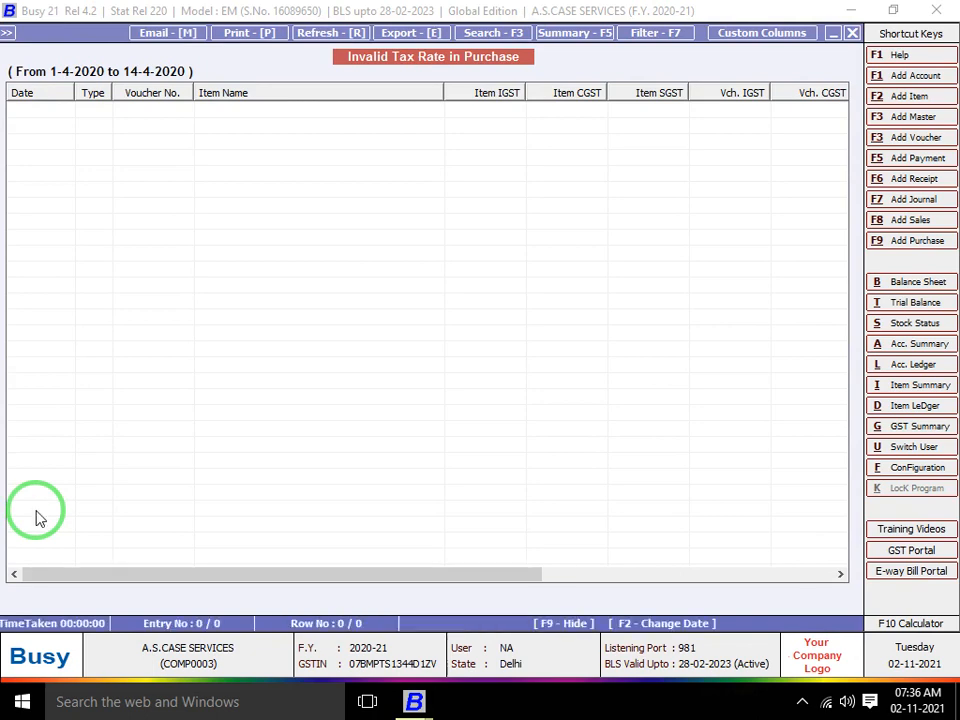
{"action": "key", "text": "Escape"}
{"action": "key", "text": "Escape"}
{"action": "key", "text": "Escape"}
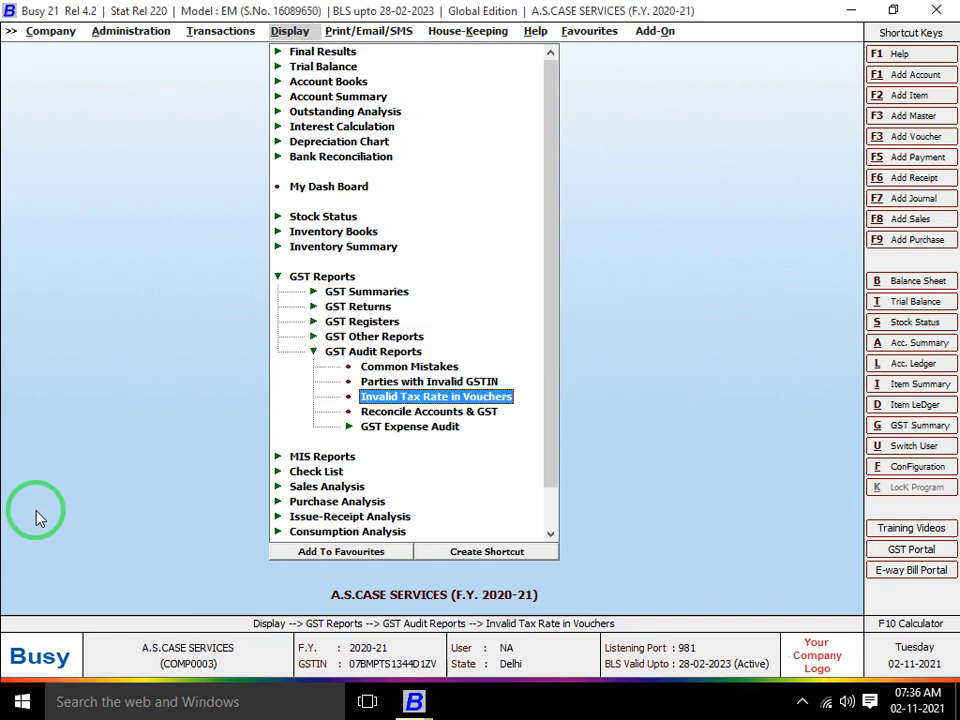
Generate the Reconcile Accounts & GST report for sales from 01-04-2020 to 14-04-2020, and close it after checking
{"action": "key", "text": "Down"}
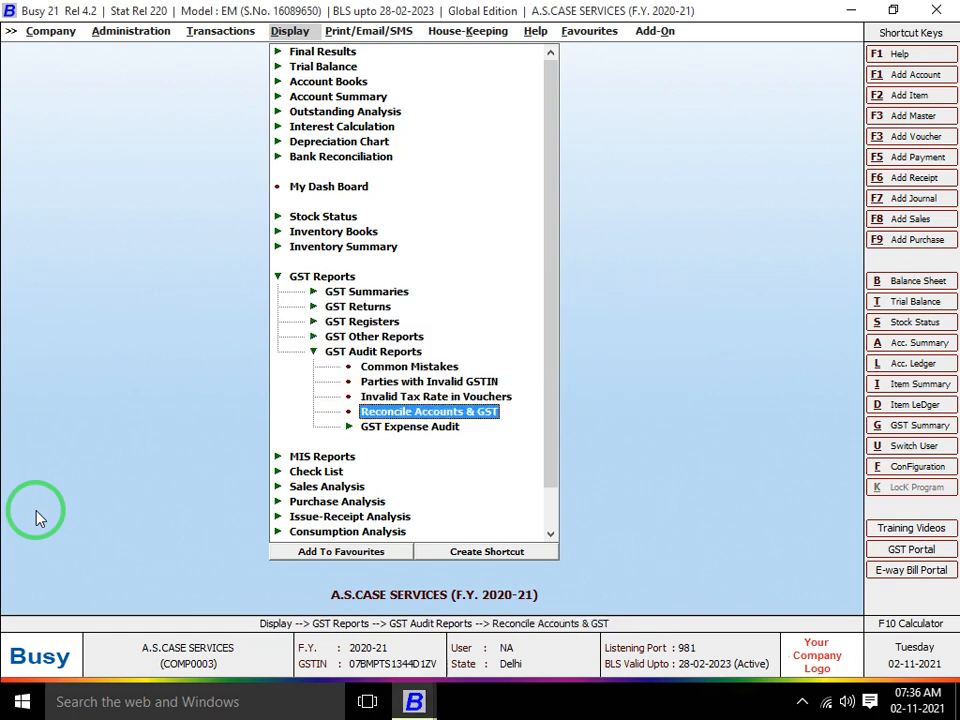
{"action": "key", "text": "Return"}
{"action": "key", "text": "Right"}
{"action": "key", "text": "Left"}
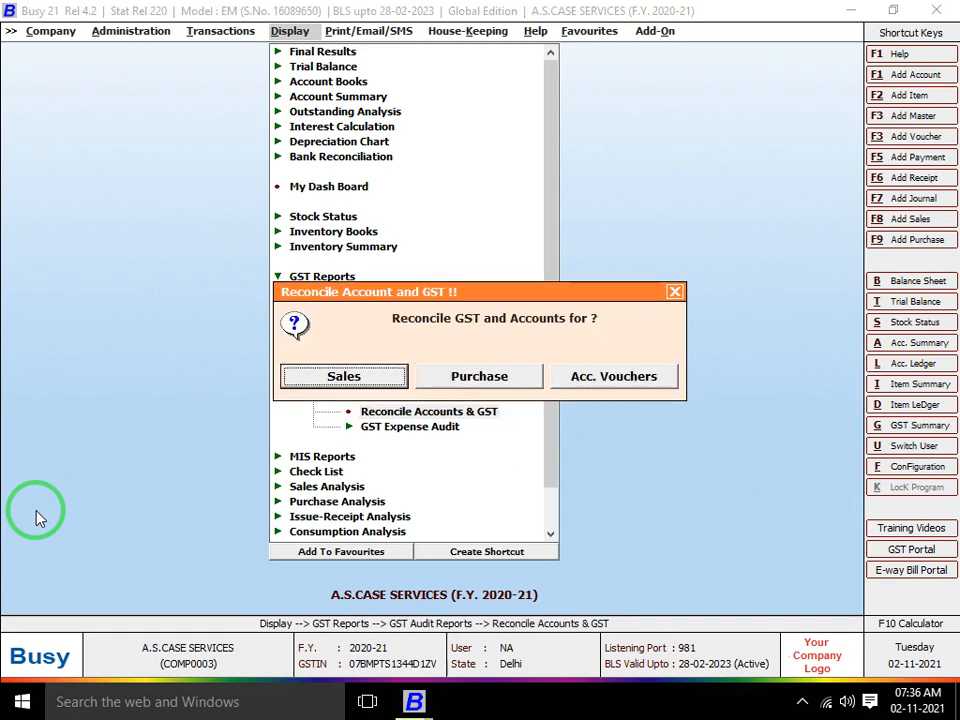
{"action": "key", "text": "Return"}
{"action": "key", "text": "Return"}
{"action": "key", "text": "Return"}
{"action": "key", "text": "Return"}
{"action": "key", "text": "Return"}
{"action": "key", "text": "Return"}
{"action": "key", "text": "Return"}
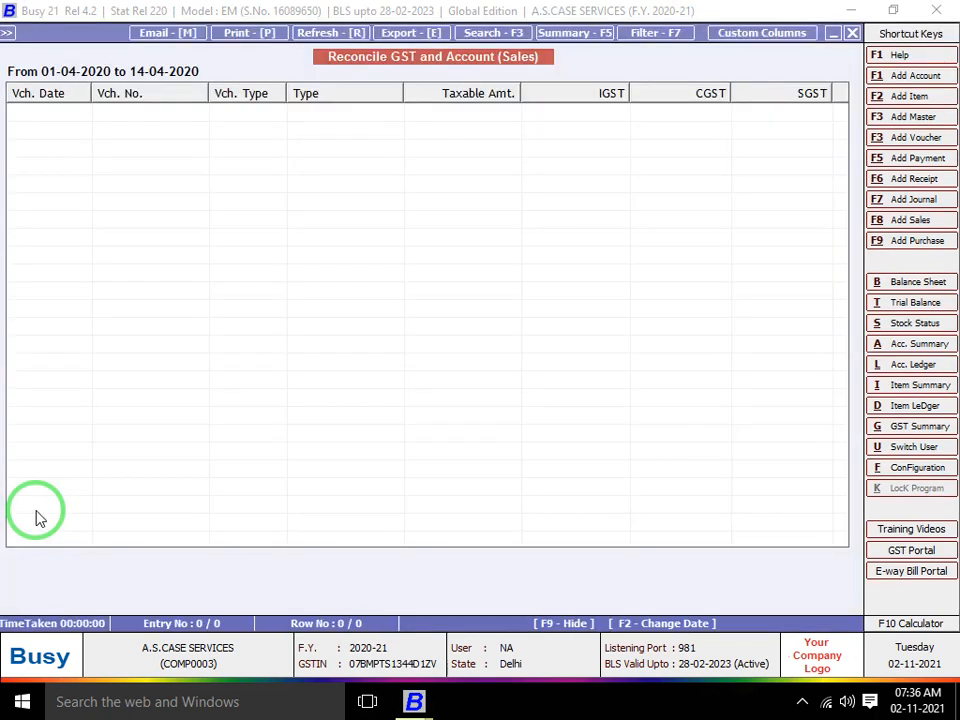
{"action": "key", "text": "Escape"}
{"action": "key", "text": "Escape"}
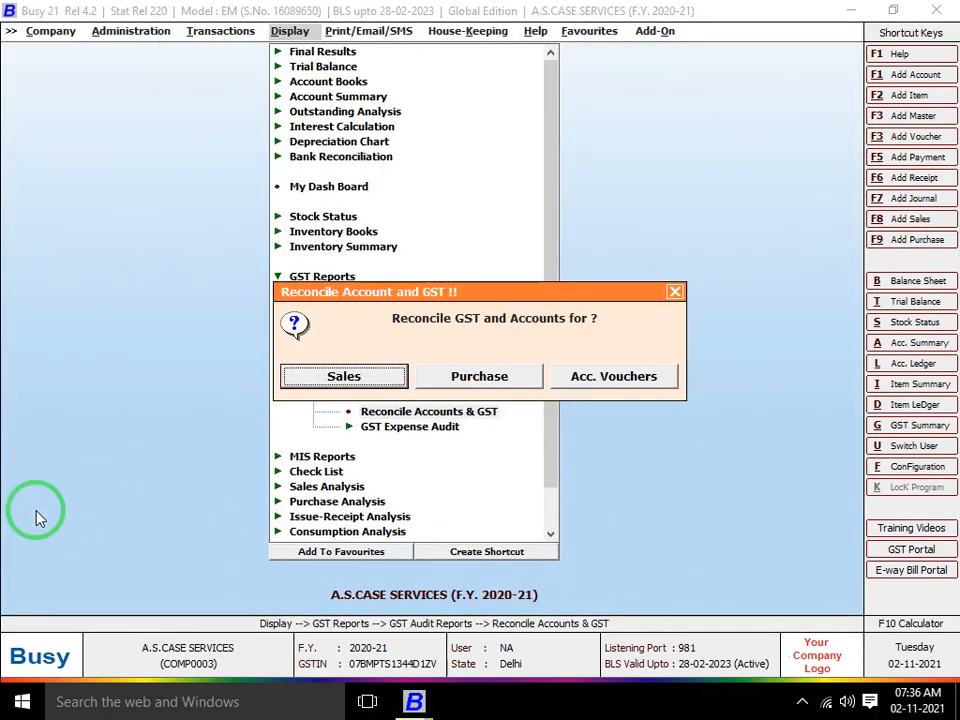
Generate the purchase reconciliation of GST and accounts from 01-04-2020 to 14-04-2020, ignoring differences up to Rs. 1, and close it after checking
{"action": "key", "text": "Right"}
{"action": "key", "text": "Return"}
{"action": "key", "text": "Return"}
{"action": "key", "text": "Return"}
{"action": "key", "text": "Return"}
{"action": "key", "text": "Return"}
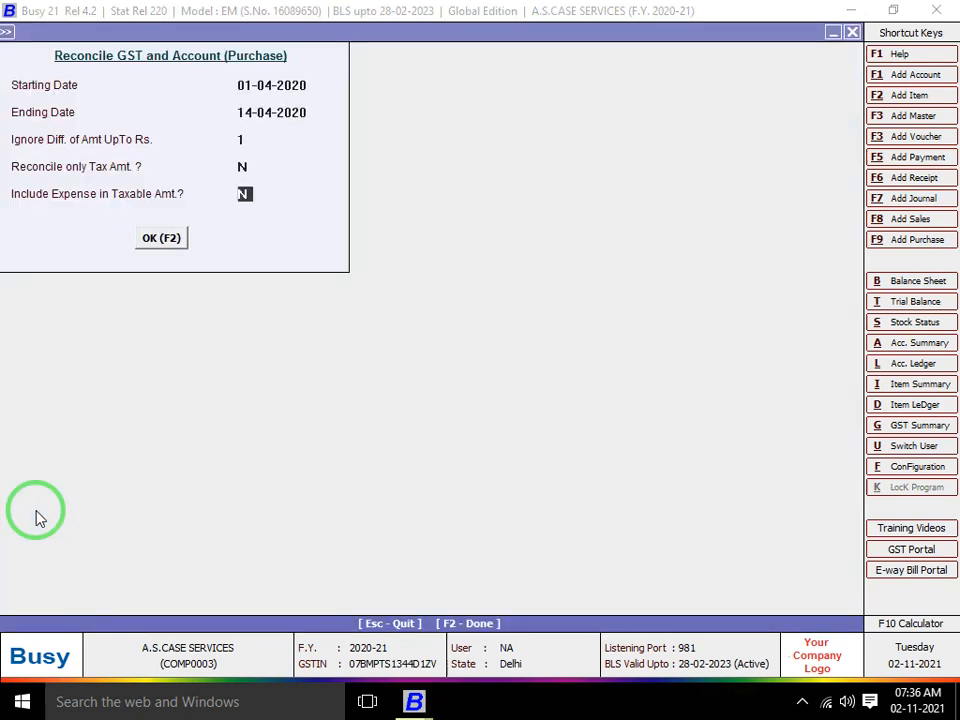
{"action": "key", "text": "Return"}
{"action": "key", "text": "Return"}
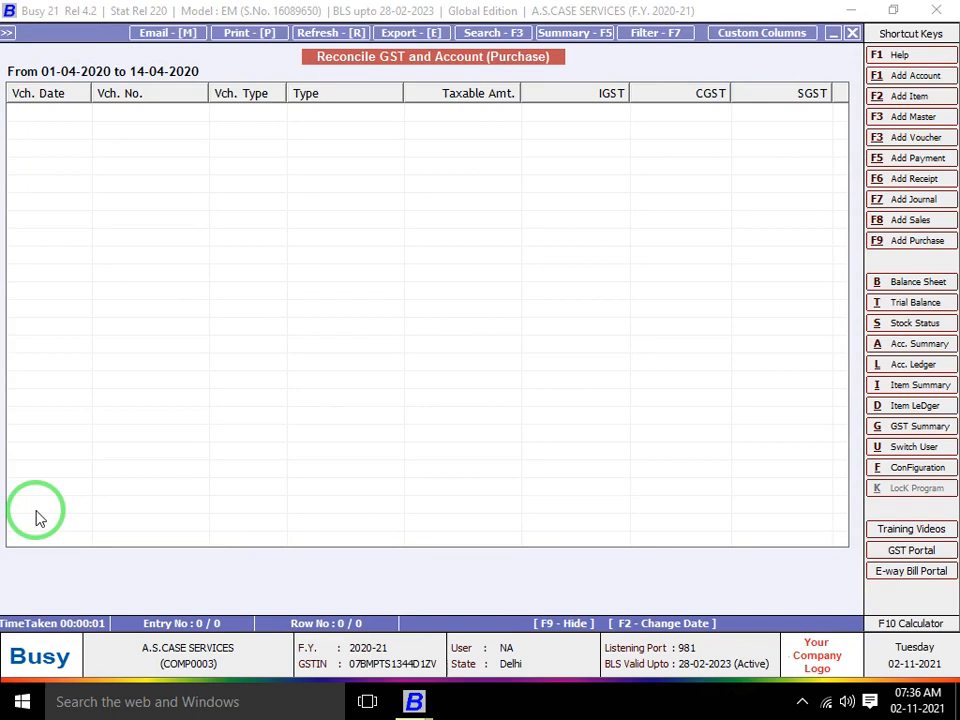
{"action": "key", "text": "Escape"}
{"action": "key", "text": "Escape"}
Generate the Expense - GST Nature-wise audit report for all expenses and all GST natures from 01-04-2020 to 14-04-2020
{"action": "key", "text": "Down"}
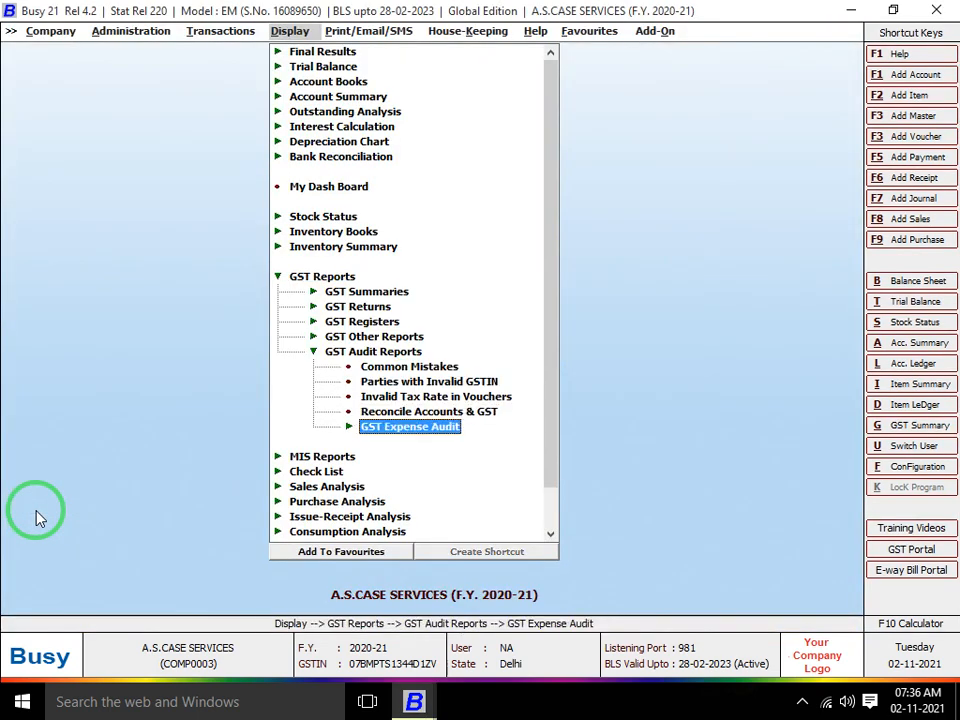
{"action": "key", "text": "Return"}
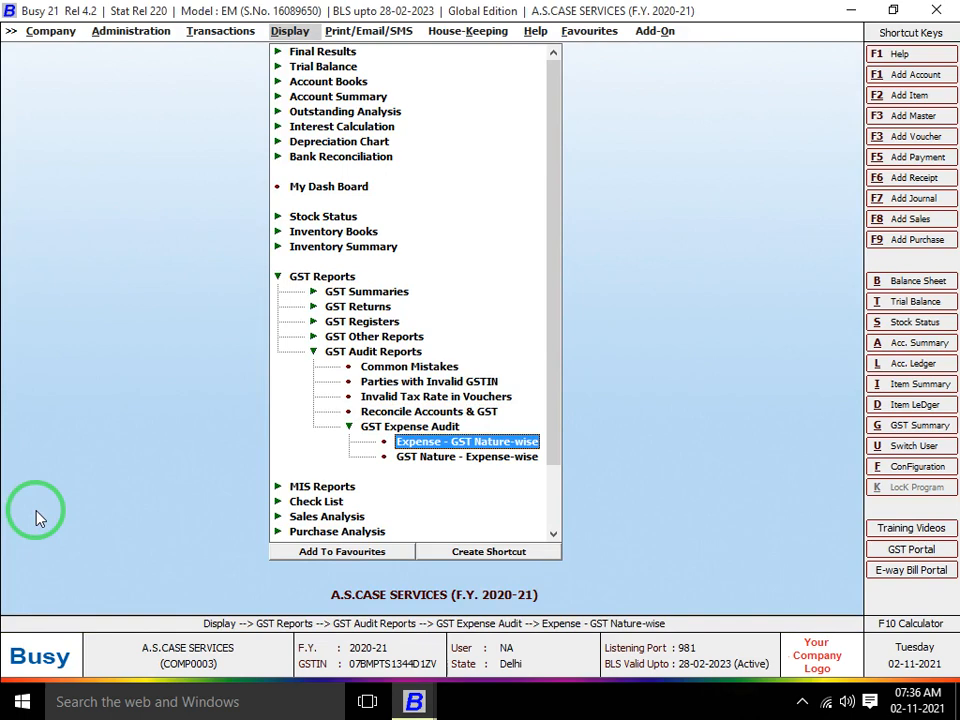
{"action": "key", "text": "Return"}
{"action": "key", "text": "Return"}
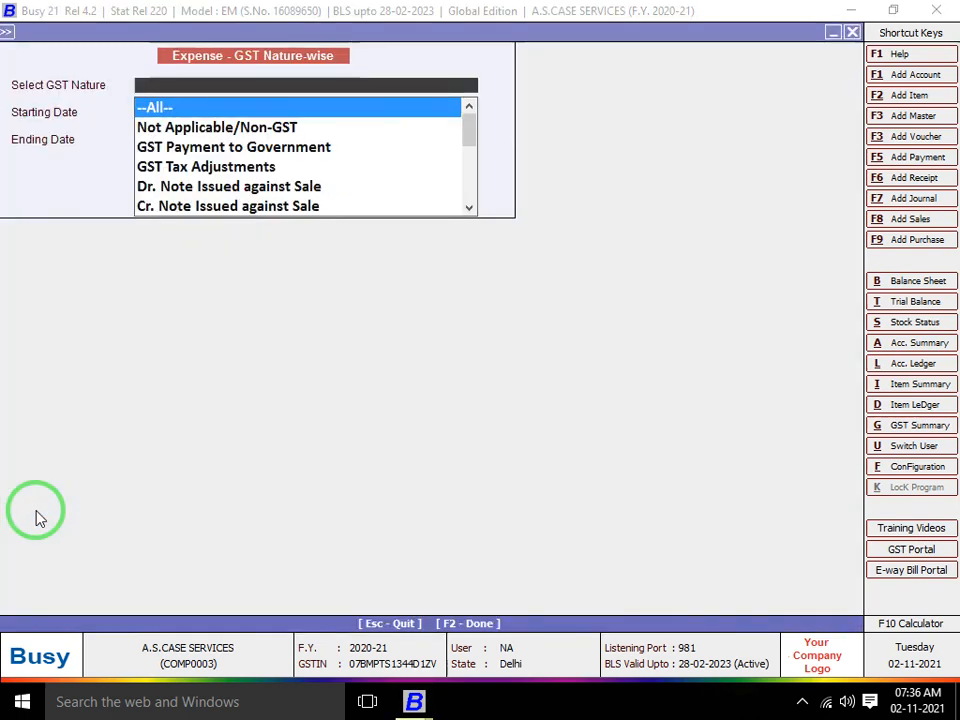
{"action": "key", "text": "Return"}
{"action": "key", "text": "Return"}
{"action": "key", "text": "Return"}
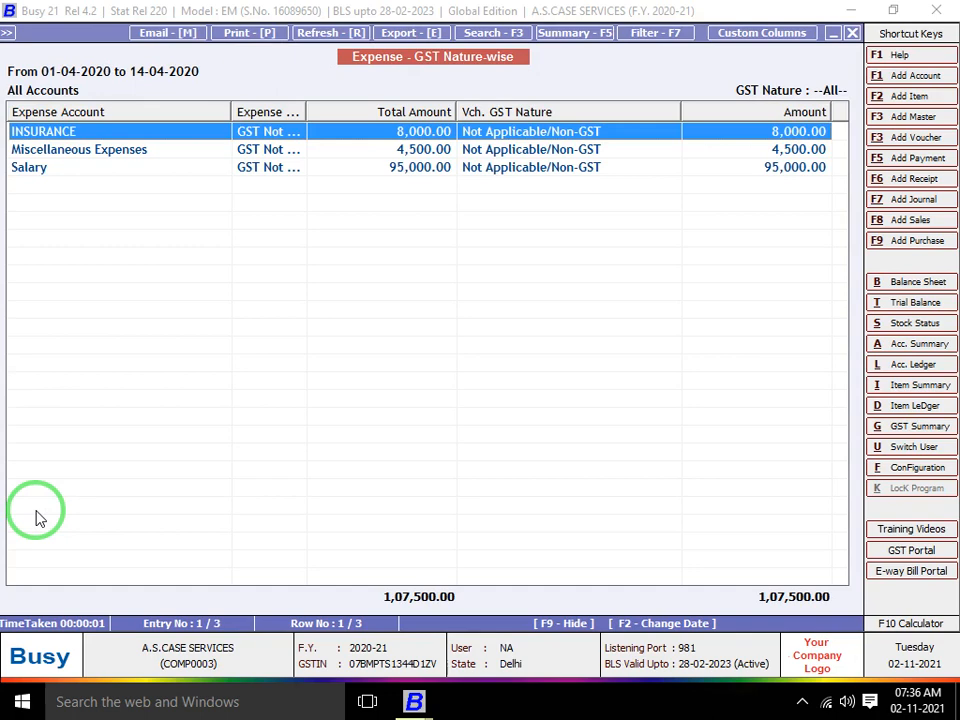
Review the voucher GST nature of the insurance, miscellaneous and salary expense accounts, and close the report
{"action": "key", "text": "Down"}
{"action": "key", "text": "Down"}
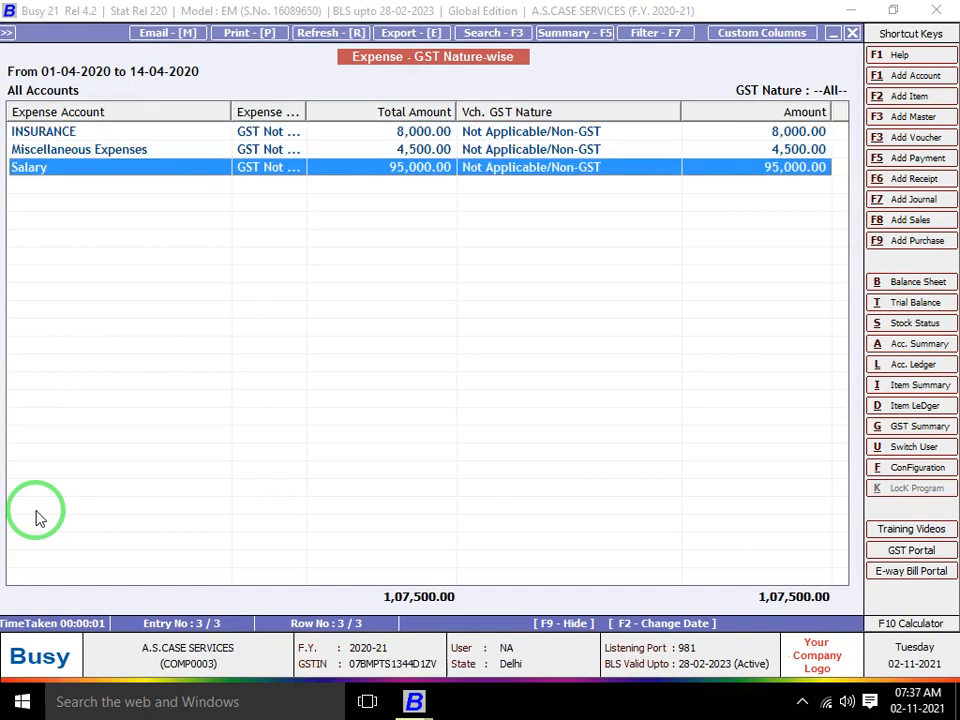
{"action": "key", "text": "Up"}
{"action": "key", "text": "Up"}
{"action": "key", "text": "Down"}
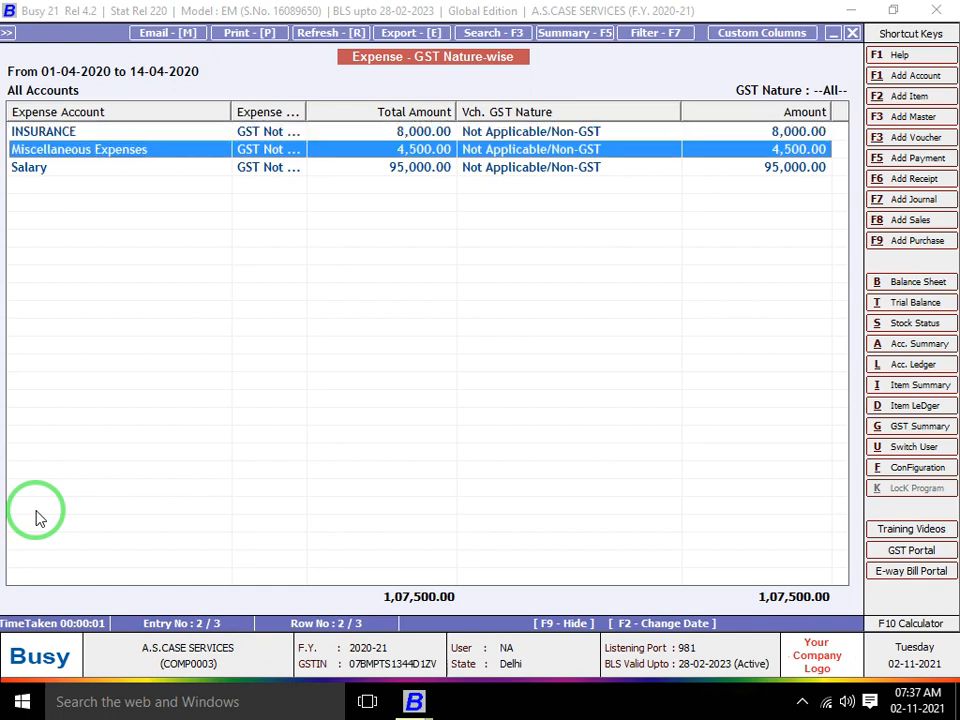
{"action": "key", "text": "Up"}
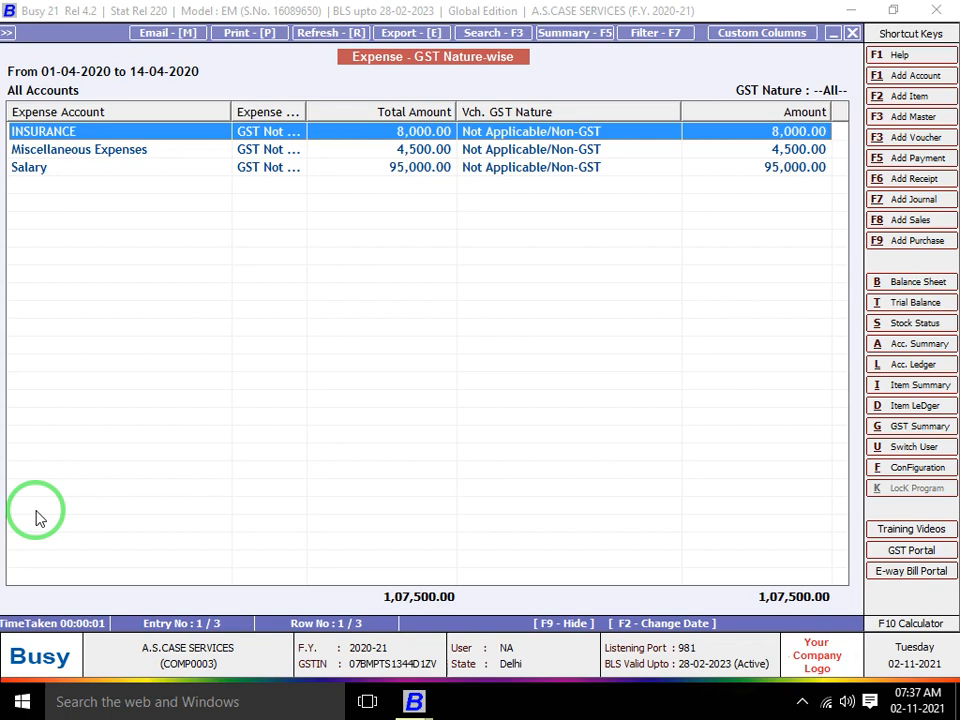
{"action": "key", "text": "Escape"}
{"action": "key", "text": "Escape"}
{"action": "key", "text": "Escape"}
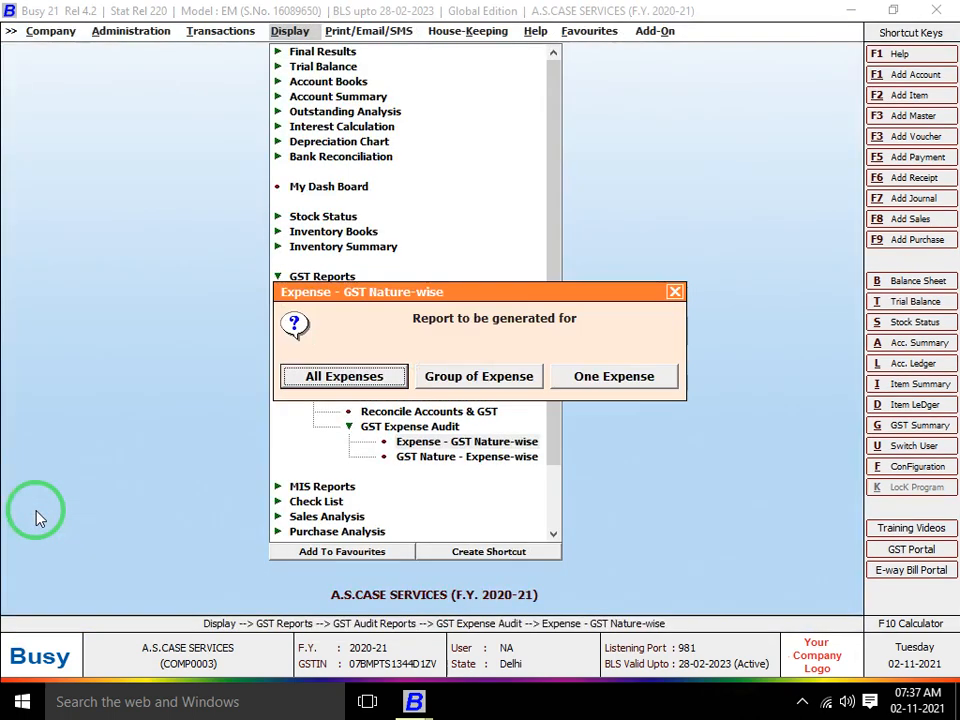
{"action": "key", "text": "Escape"}
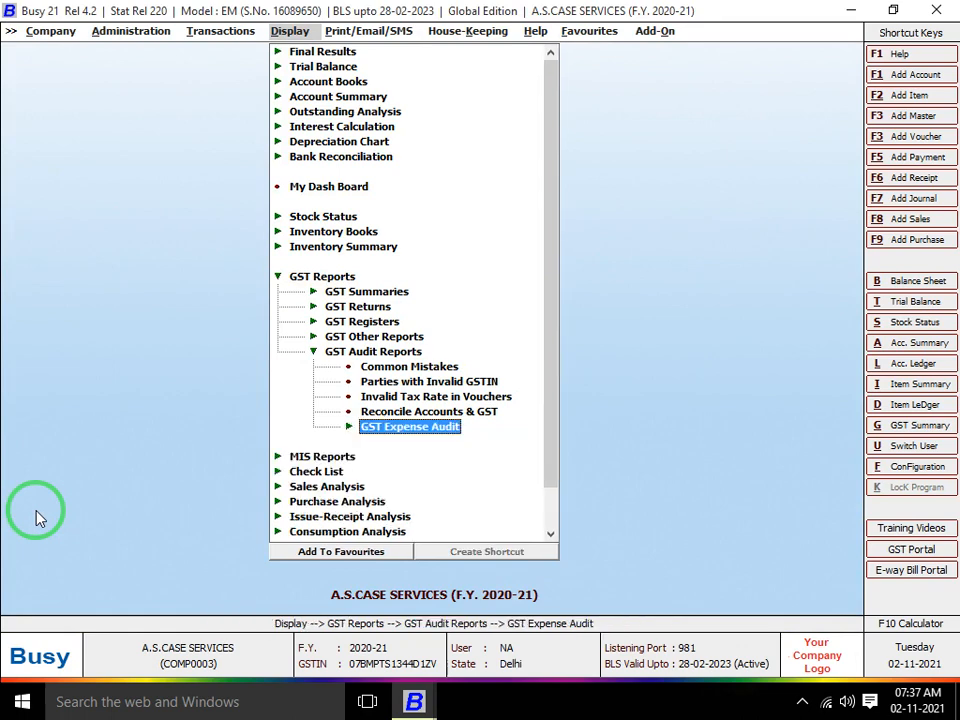
{"action": "key", "text": "Up"}
{"action": "key", "text": "Up"}
{"action": "key", "text": "Up"}
{"action": "key", "text": "Up"}
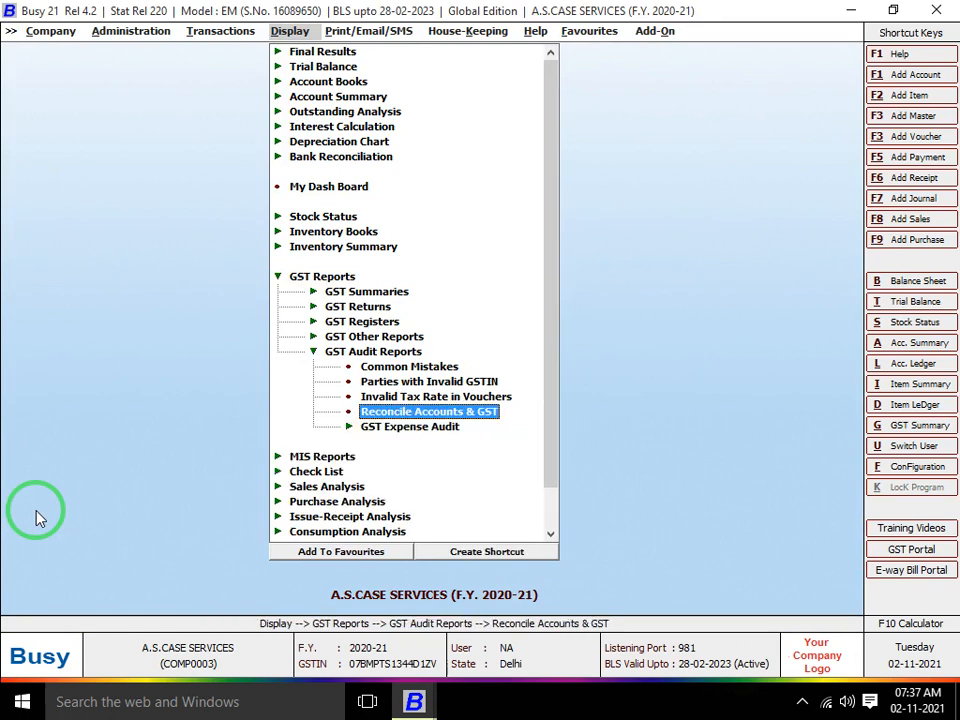
{"action": "key", "text": "Up"}
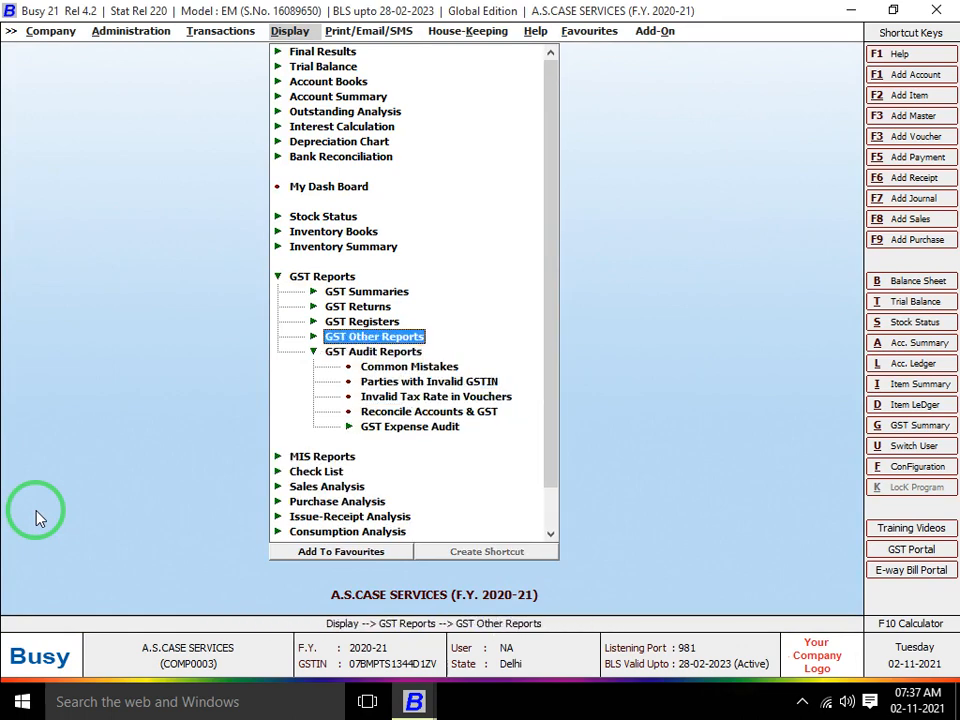
{"action": "key", "text": "Down"}
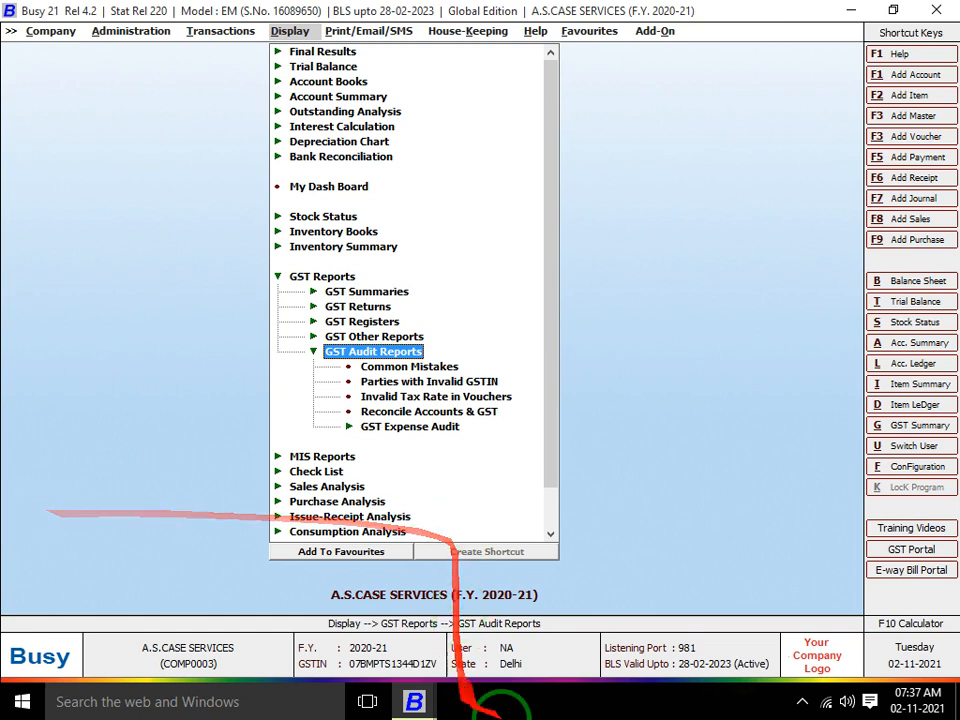
{"action": "left_click", "coordinate": [803, 703]}
{"action": "left_click", "coordinate": [803, 703]}
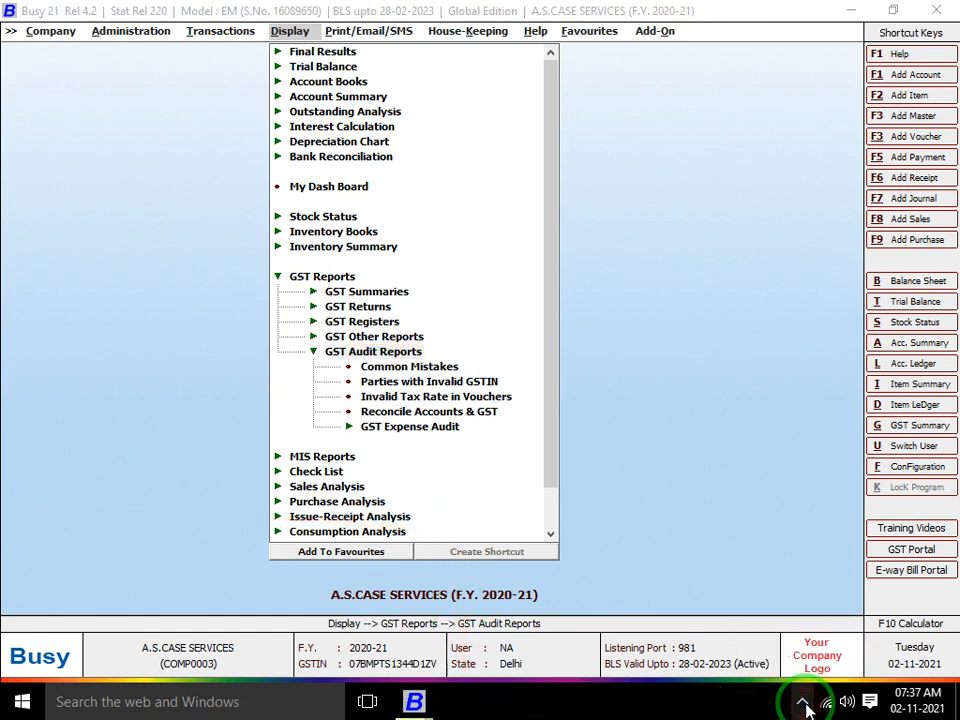
{"action": "left_click", "coordinate": [803, 703]}
{"action": "left_click", "coordinate": [802, 664]}
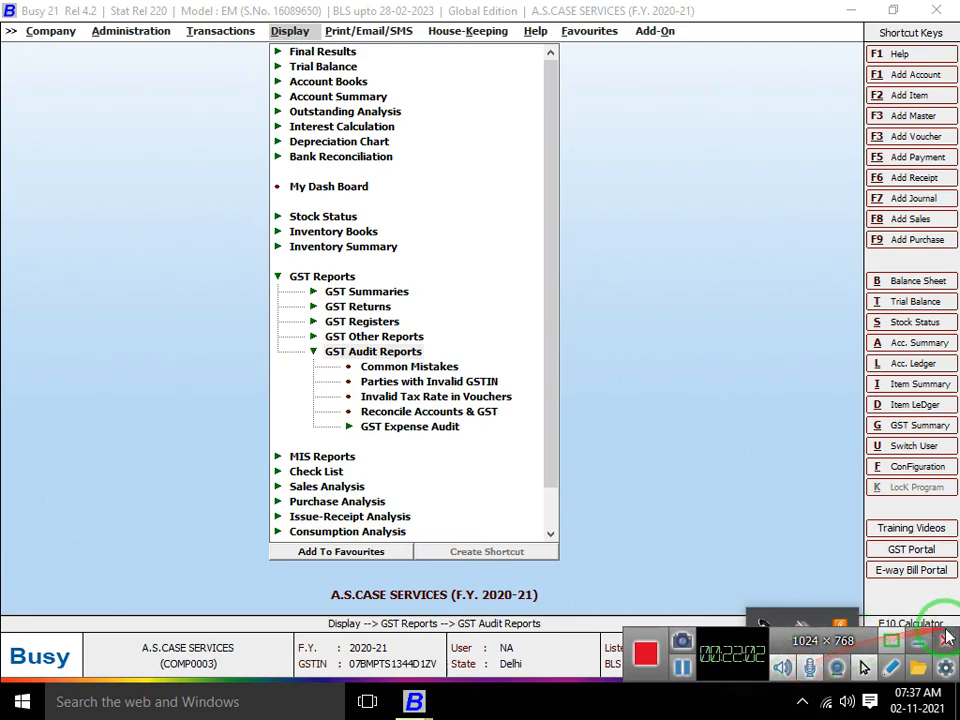